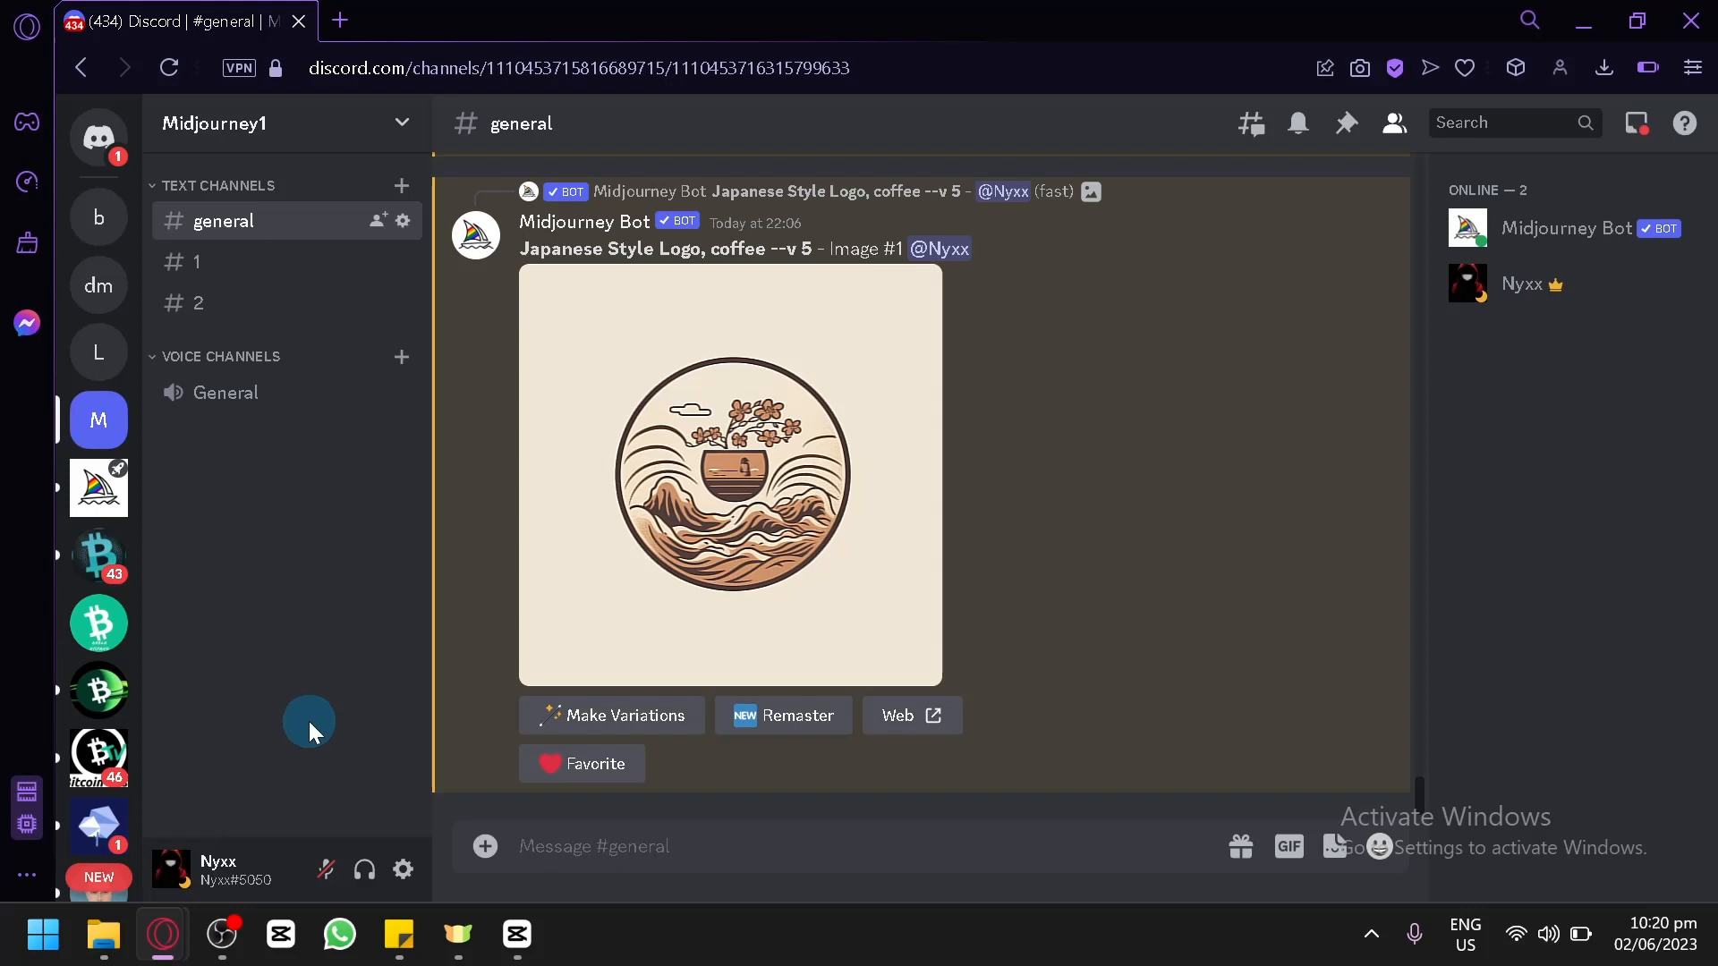
Switch to Sticky Notes, open the note listing the logo styles, and copy the line "Geometrical Logo".
mouse_move(399, 935)
click(461, 770)
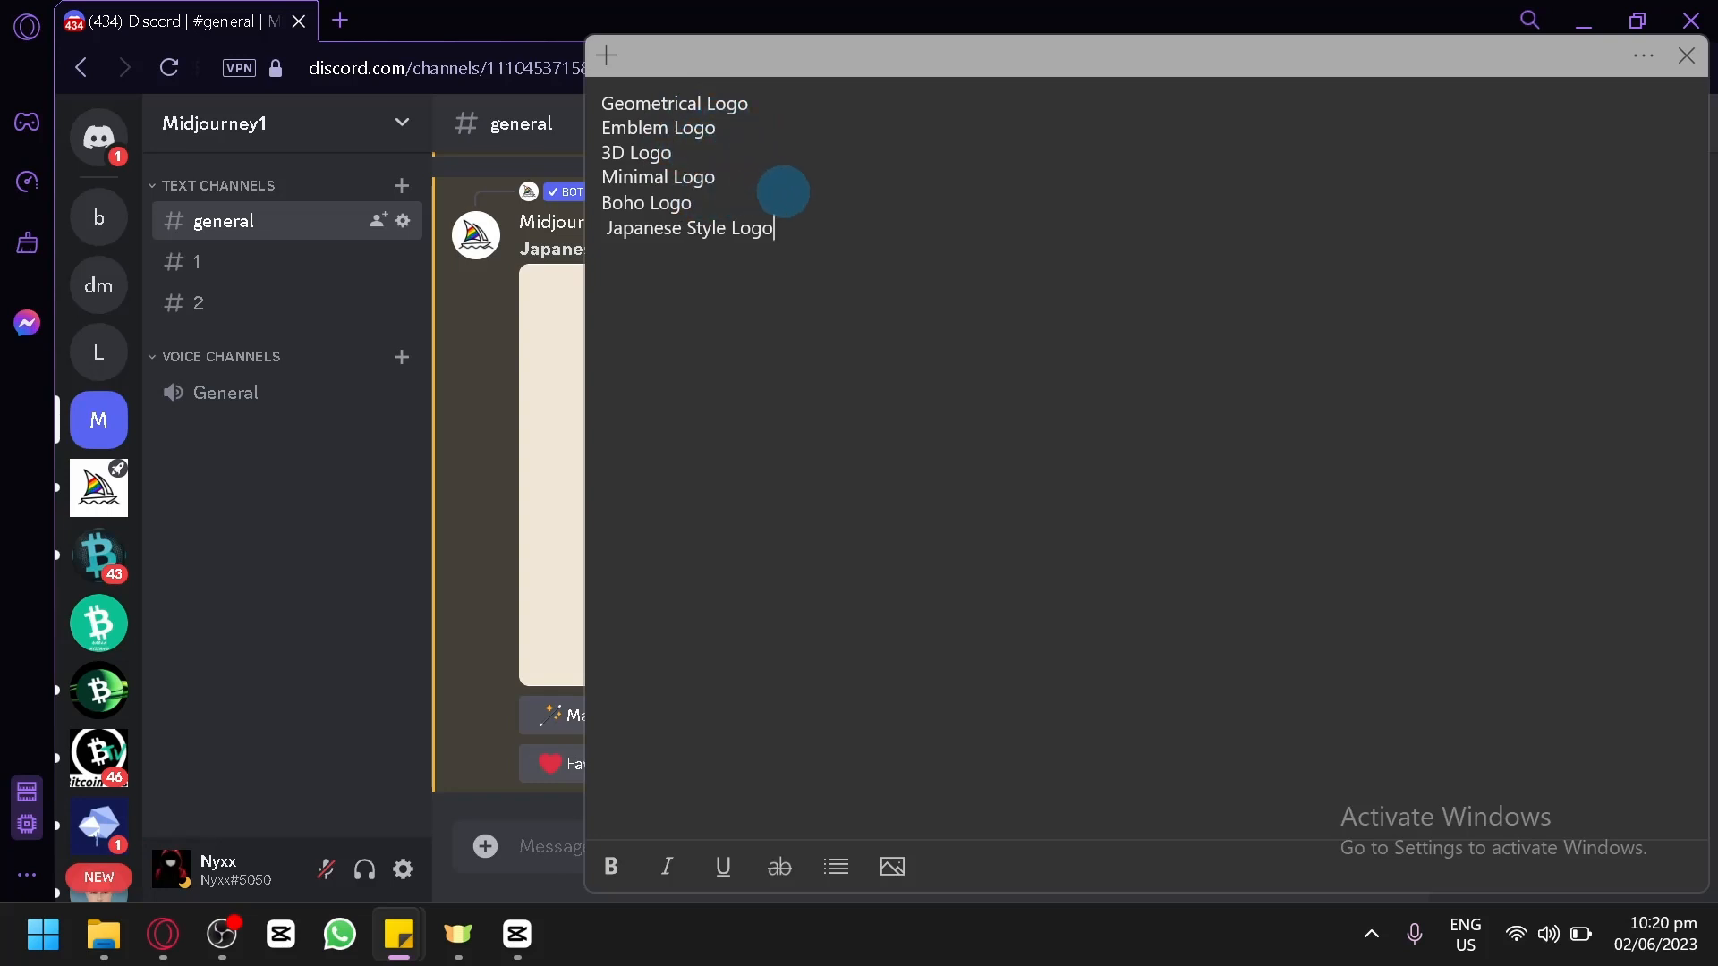
drag(832, 238, 628, 238)
click(707, 312)
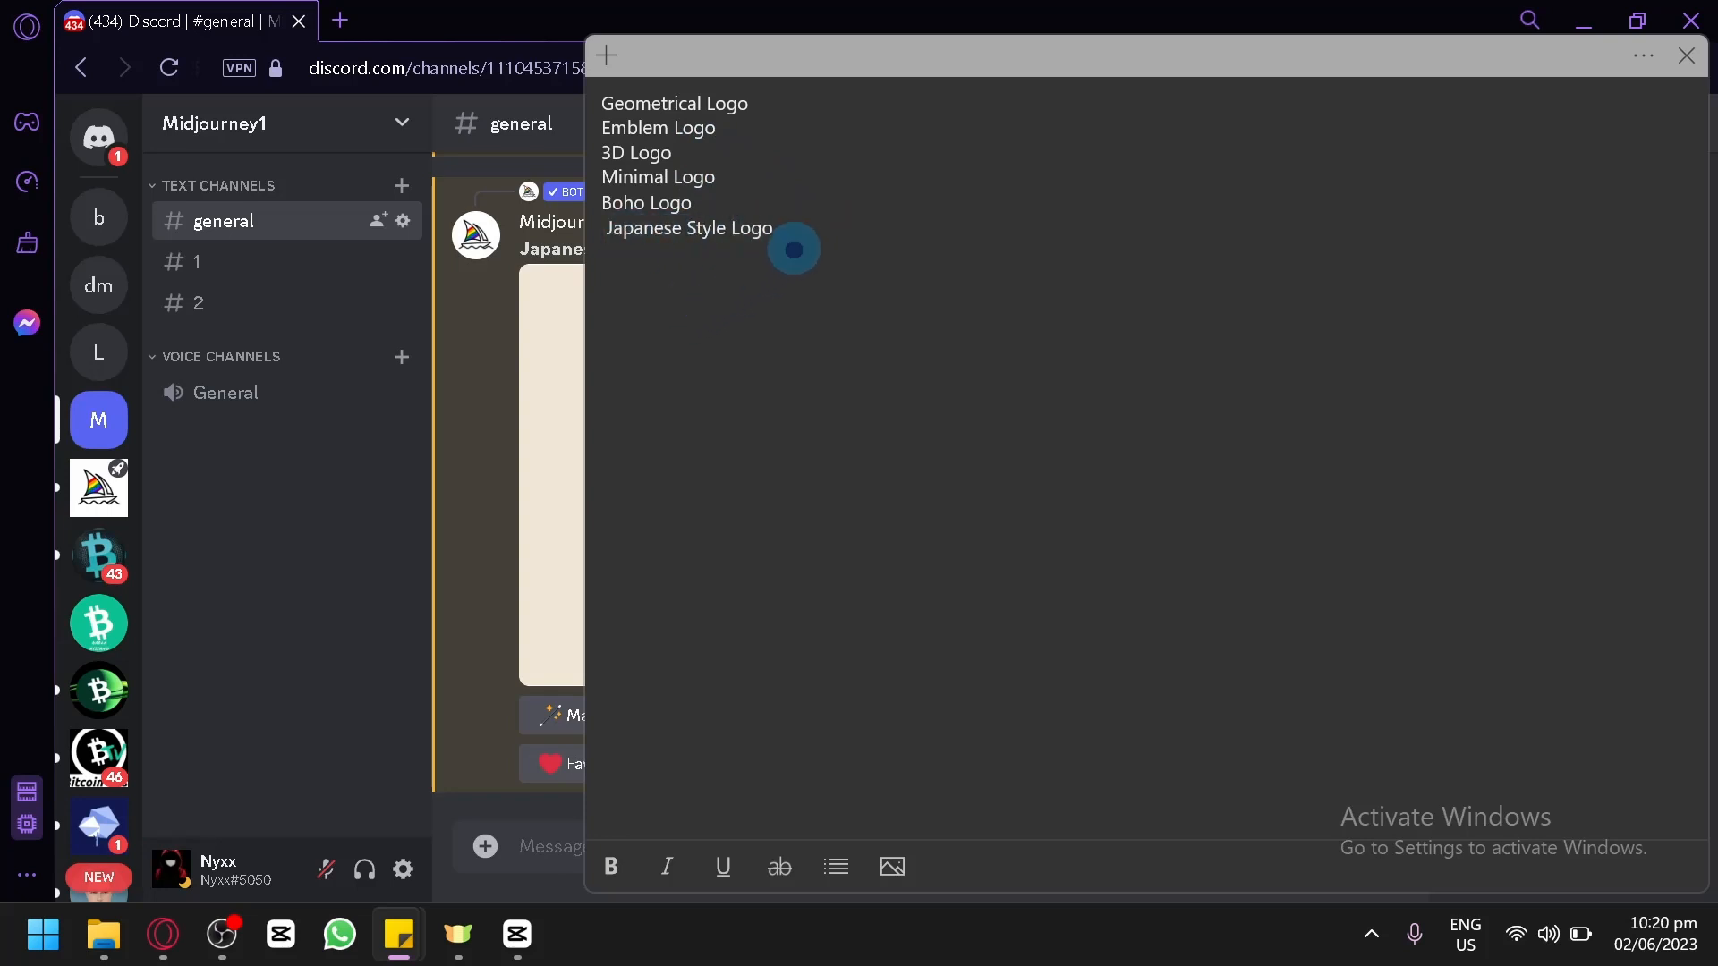
drag(793, 250, 604, 101)
click(728, 262)
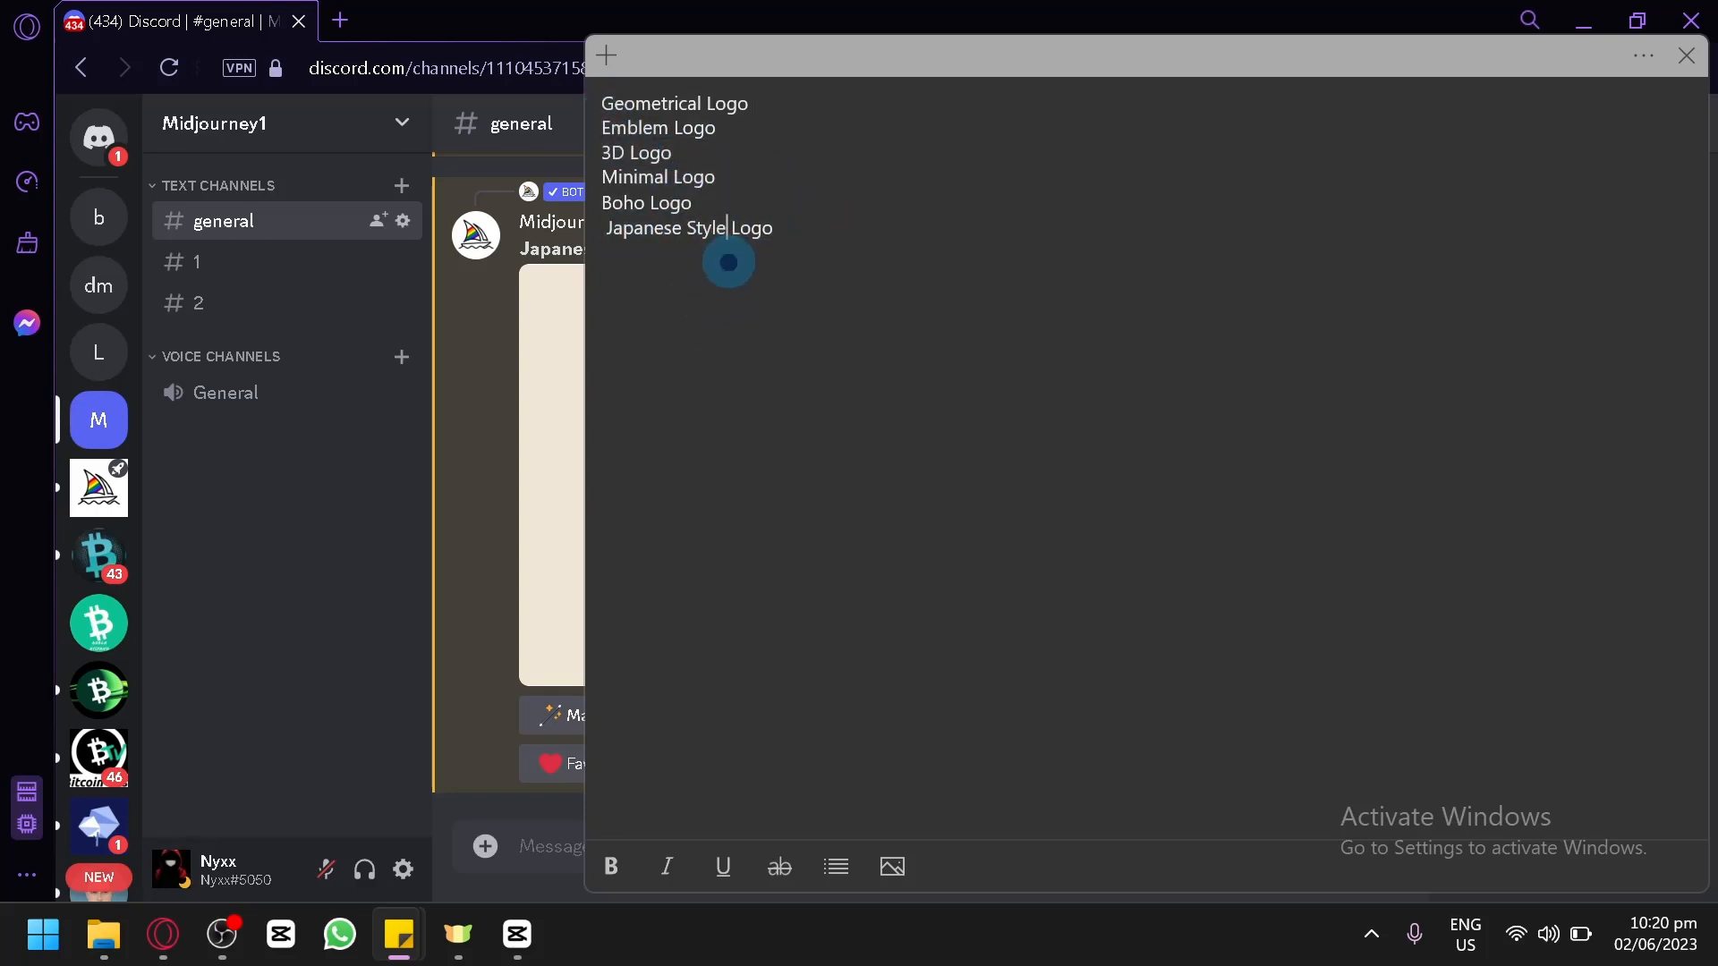
drag(774, 100, 704, 125)
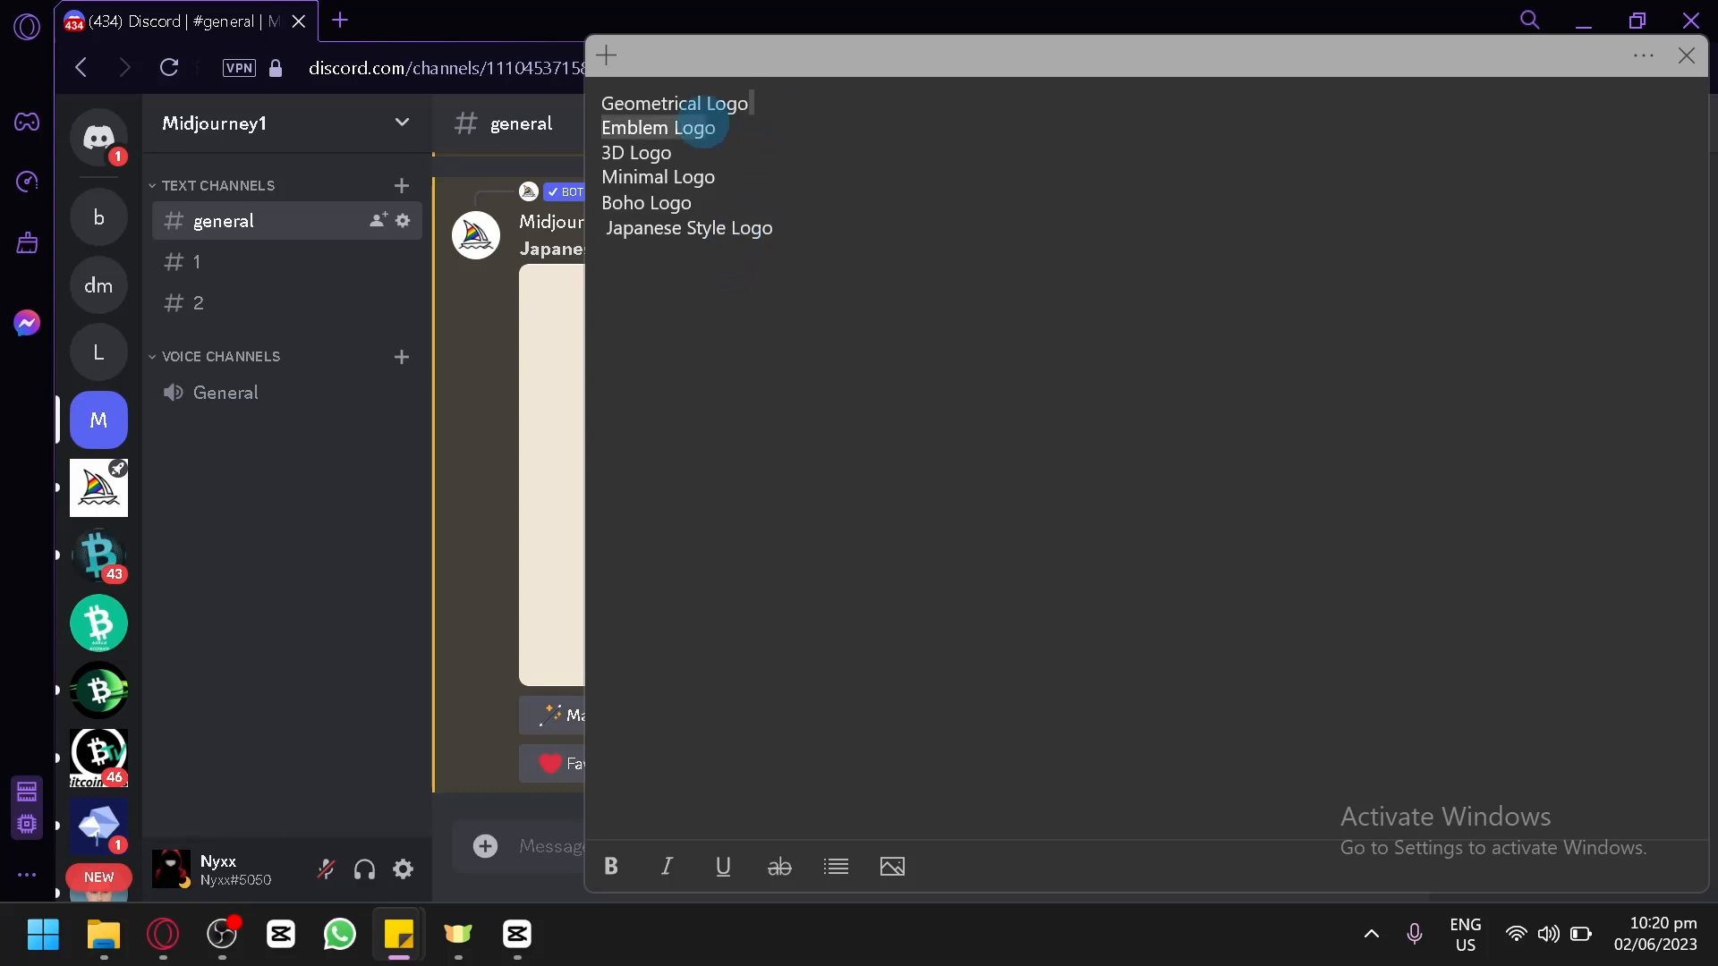
click(740, 176)
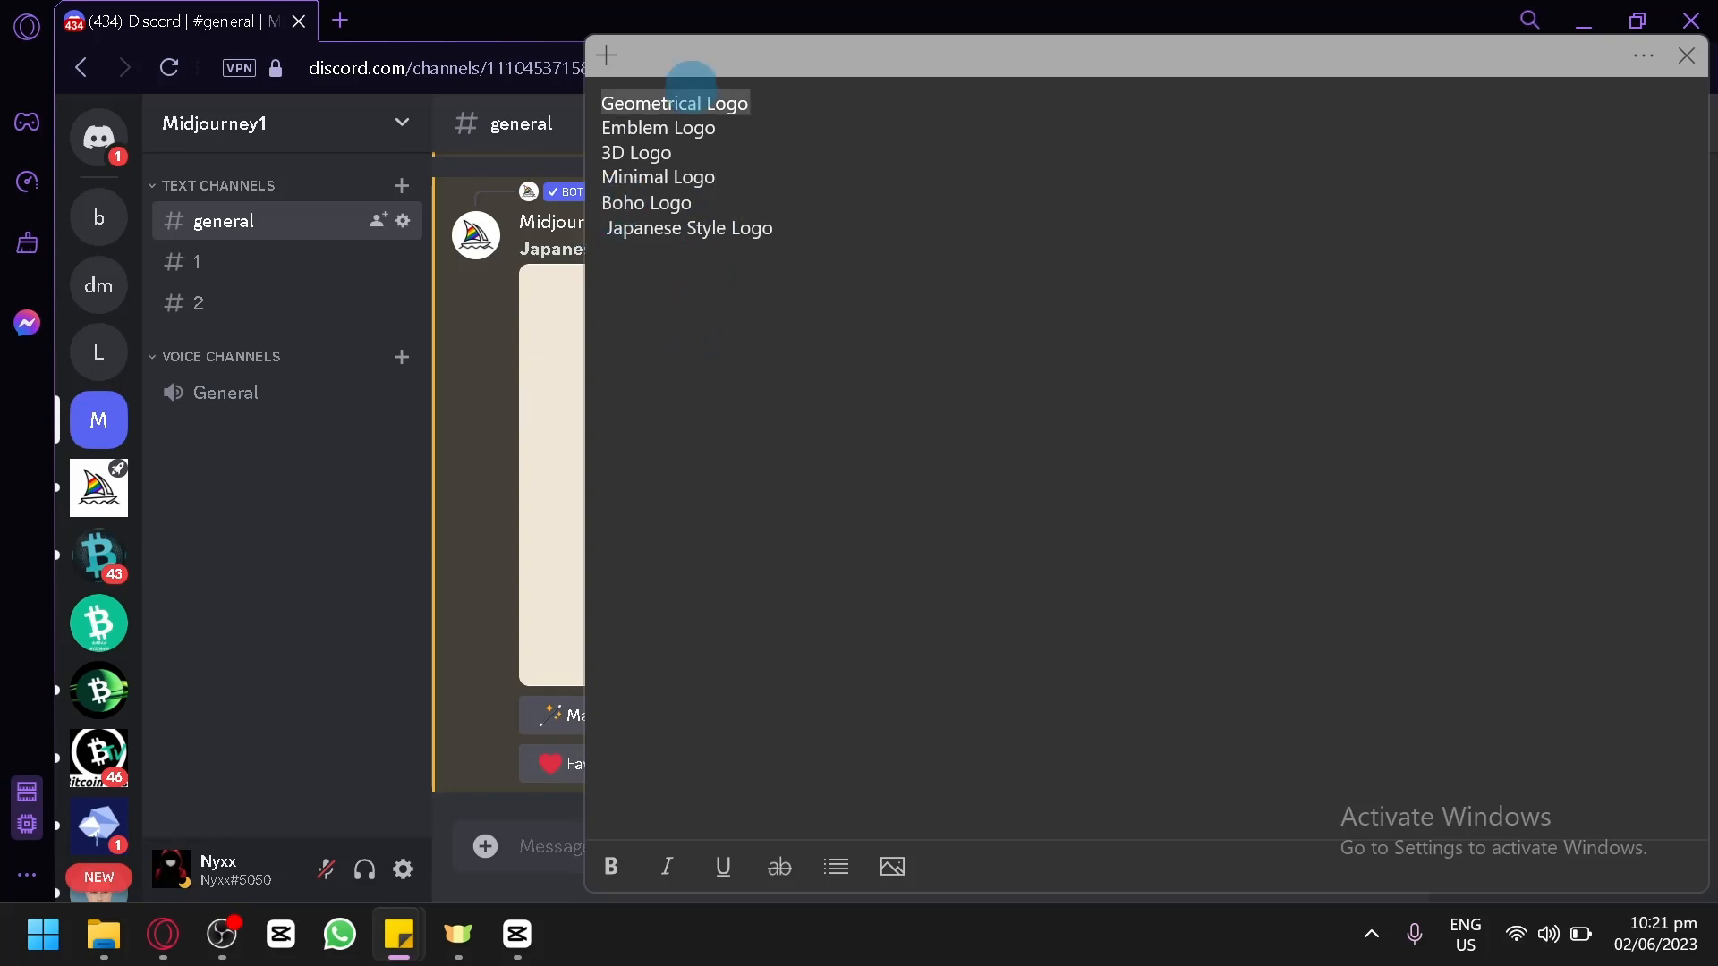
Return to Discord and submit an /imagine command with the prompt "Geometrical Logo for cofffee shop business" in the general channel.
click(491, 476)
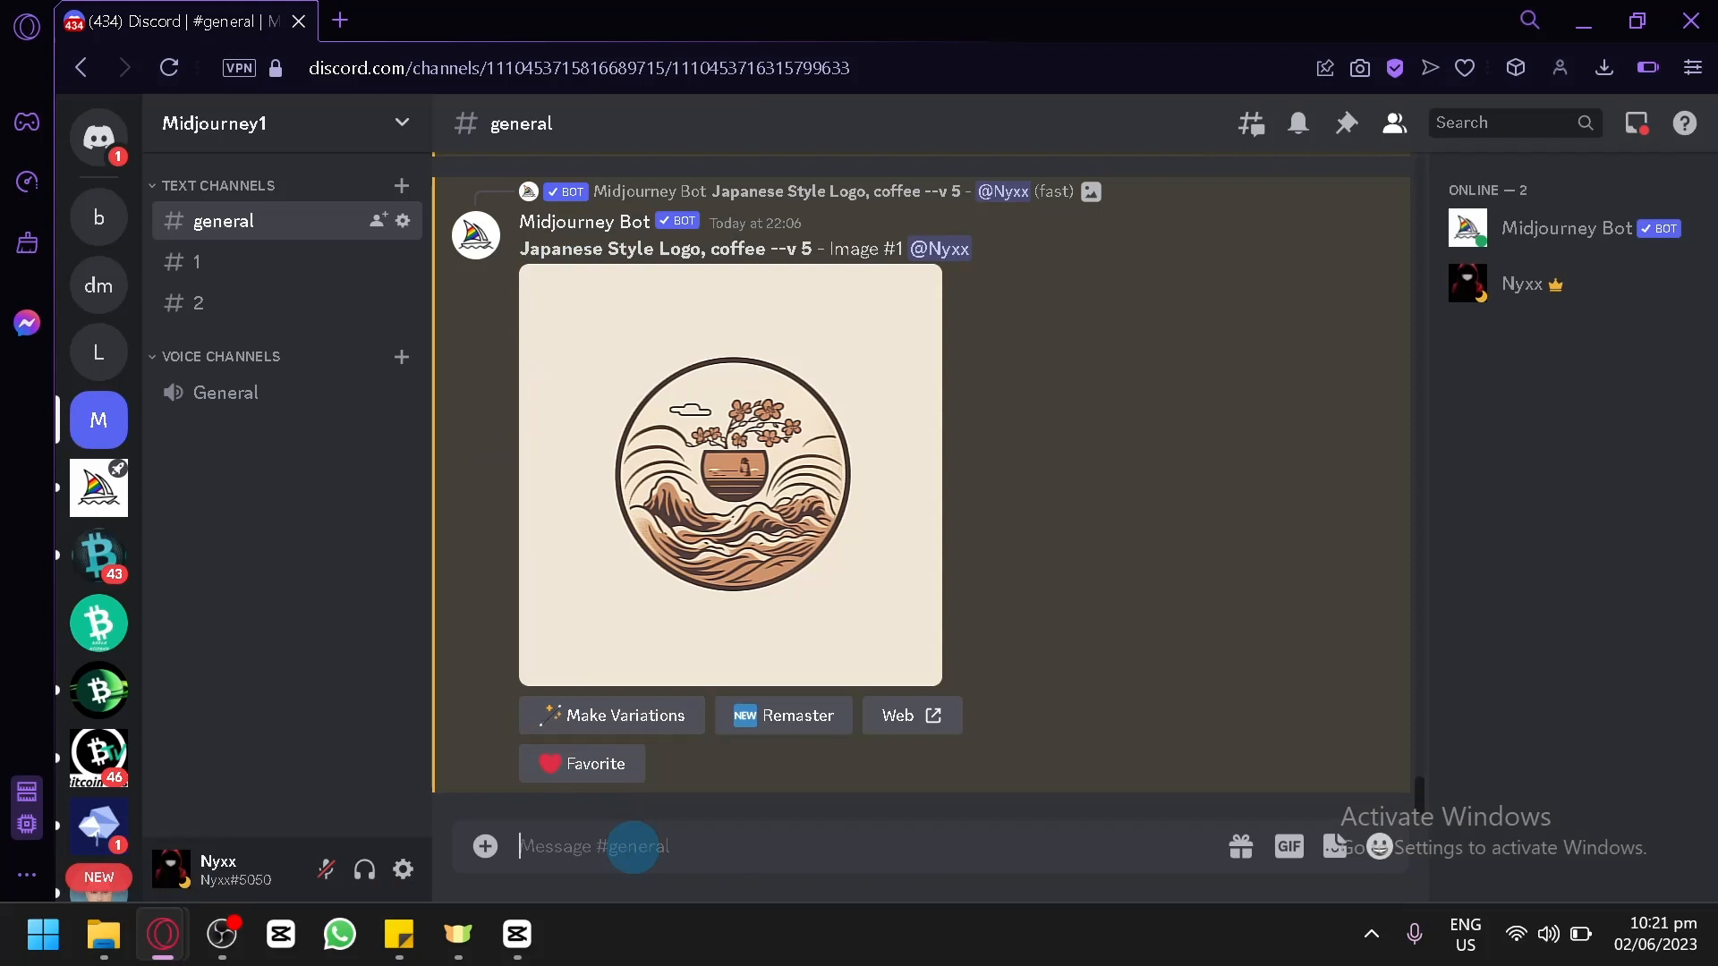
text(/)
key(Return)
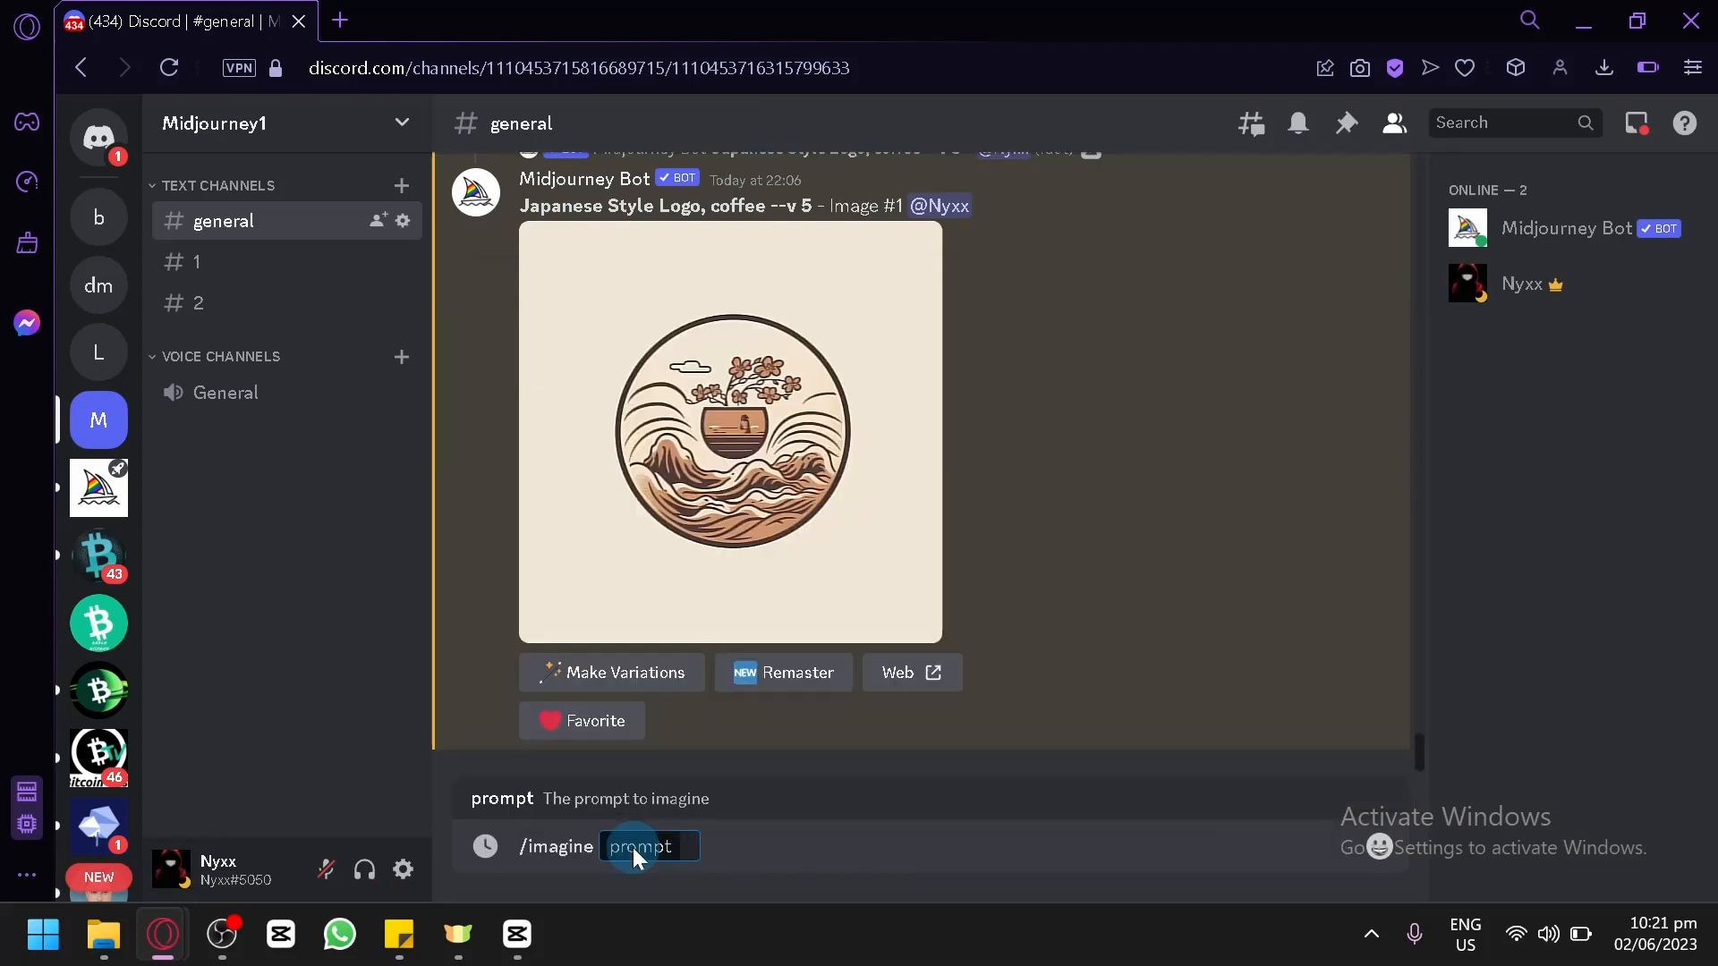
text(Geometrical Logo)
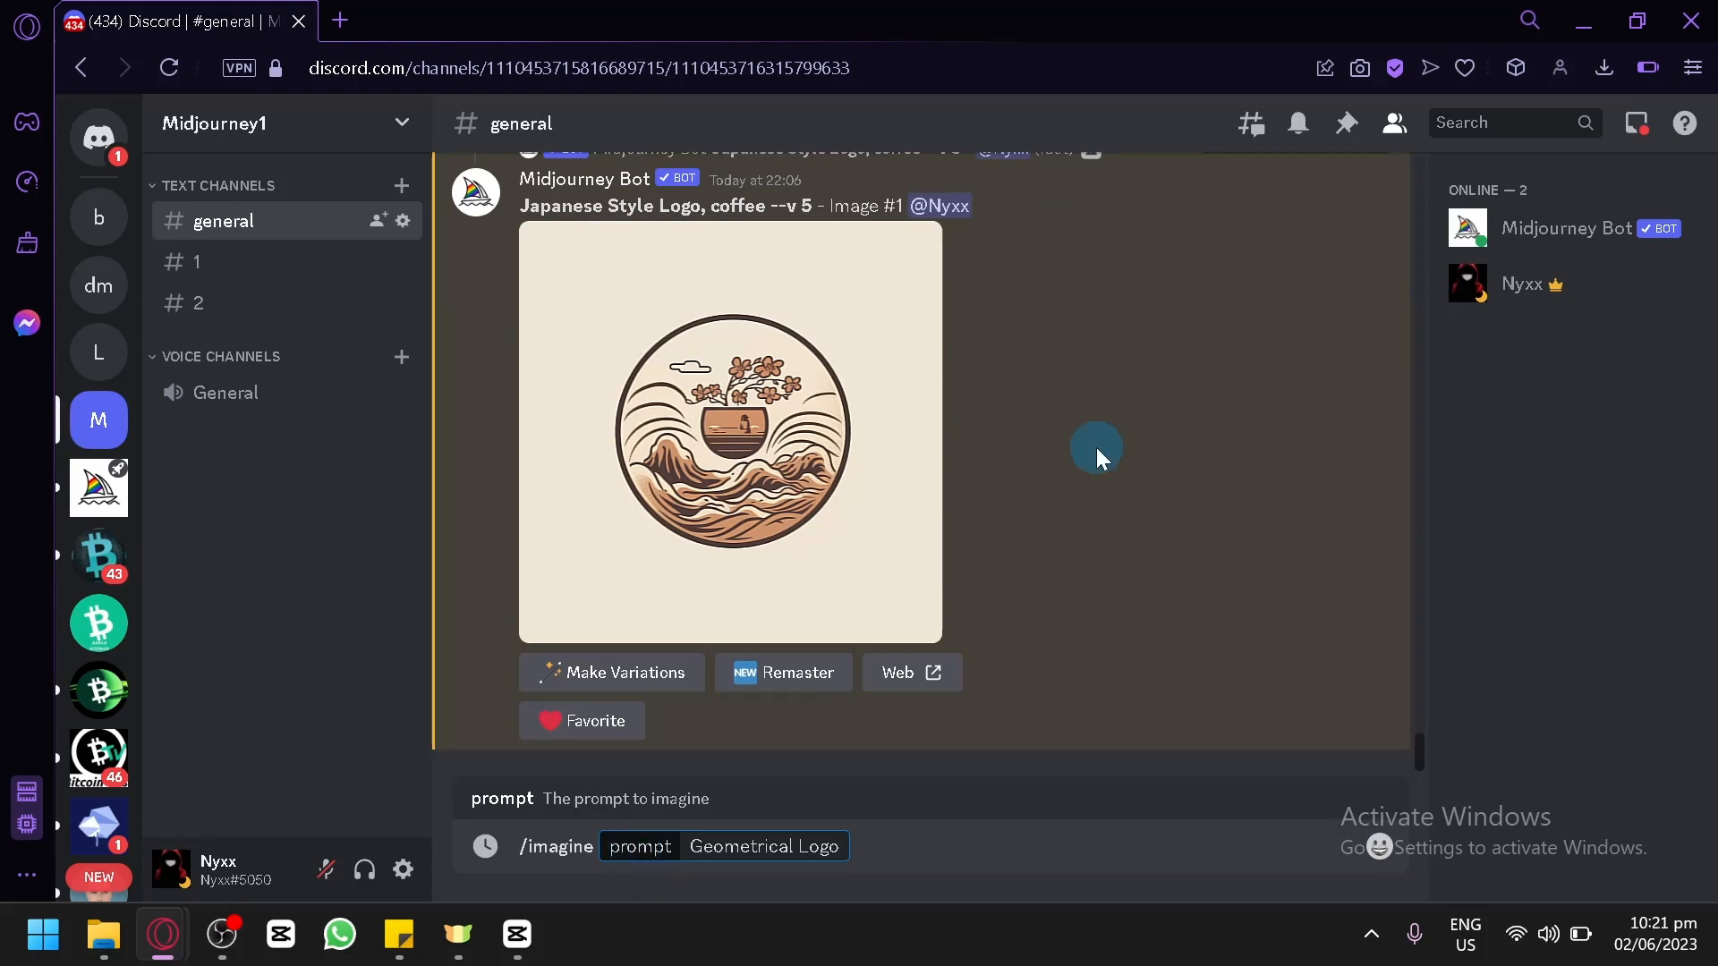
text(for)
text(cofffee)
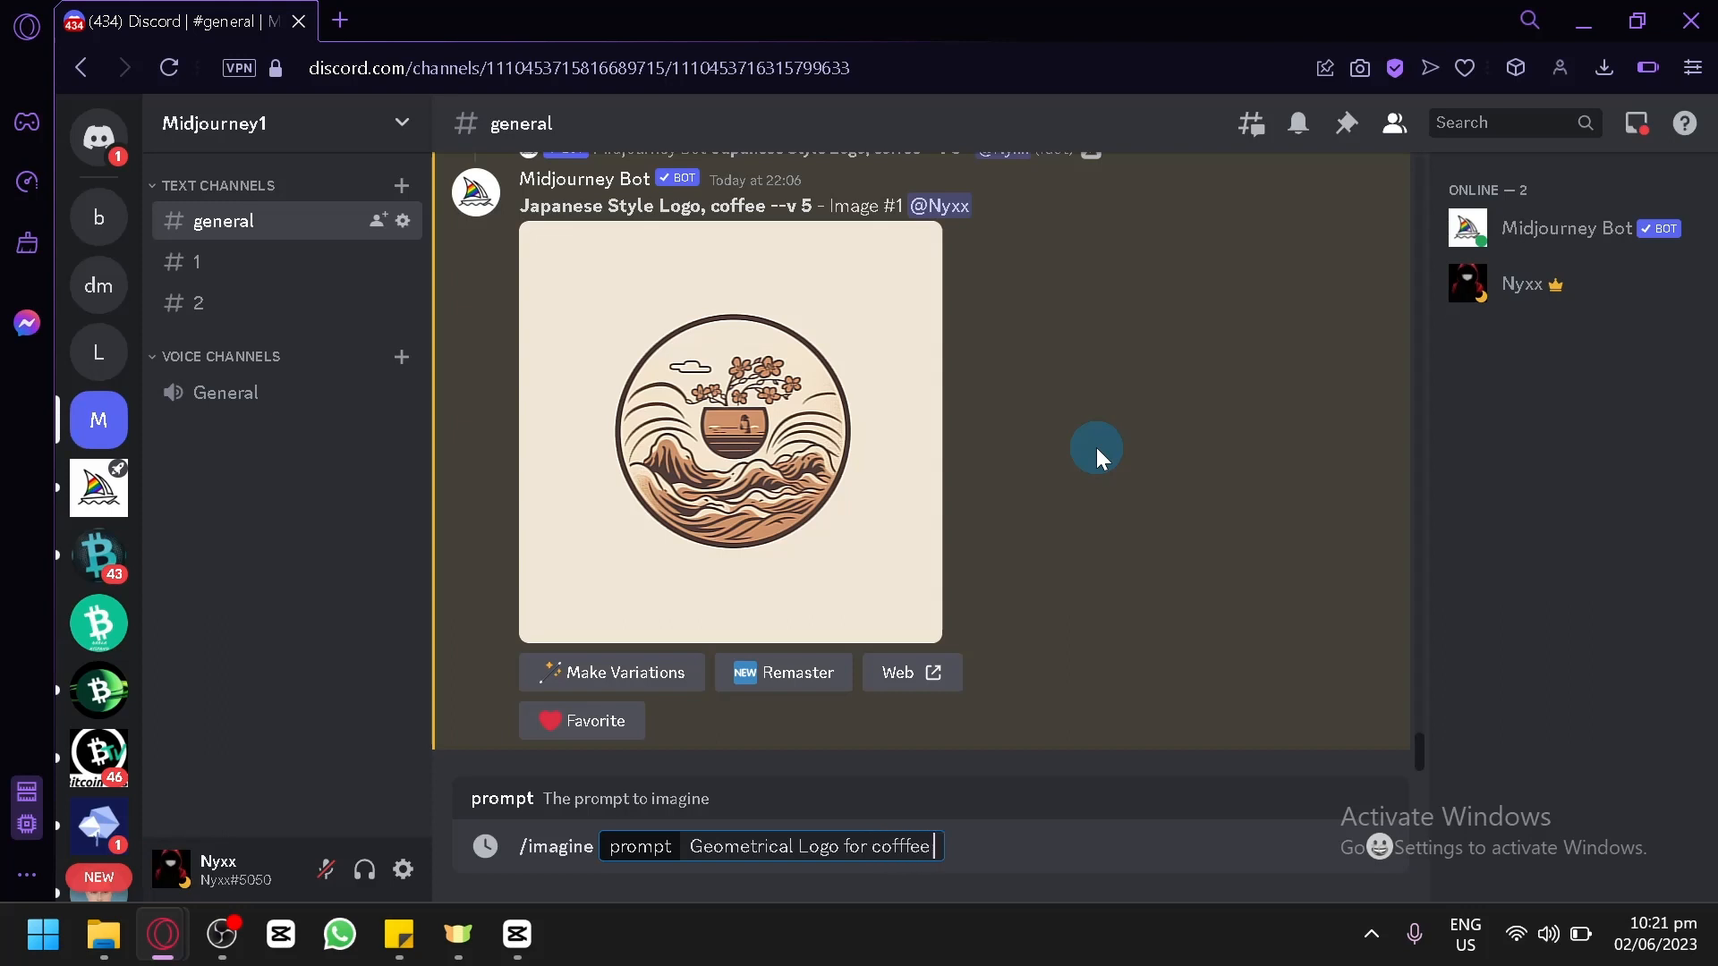
text( shop busines)
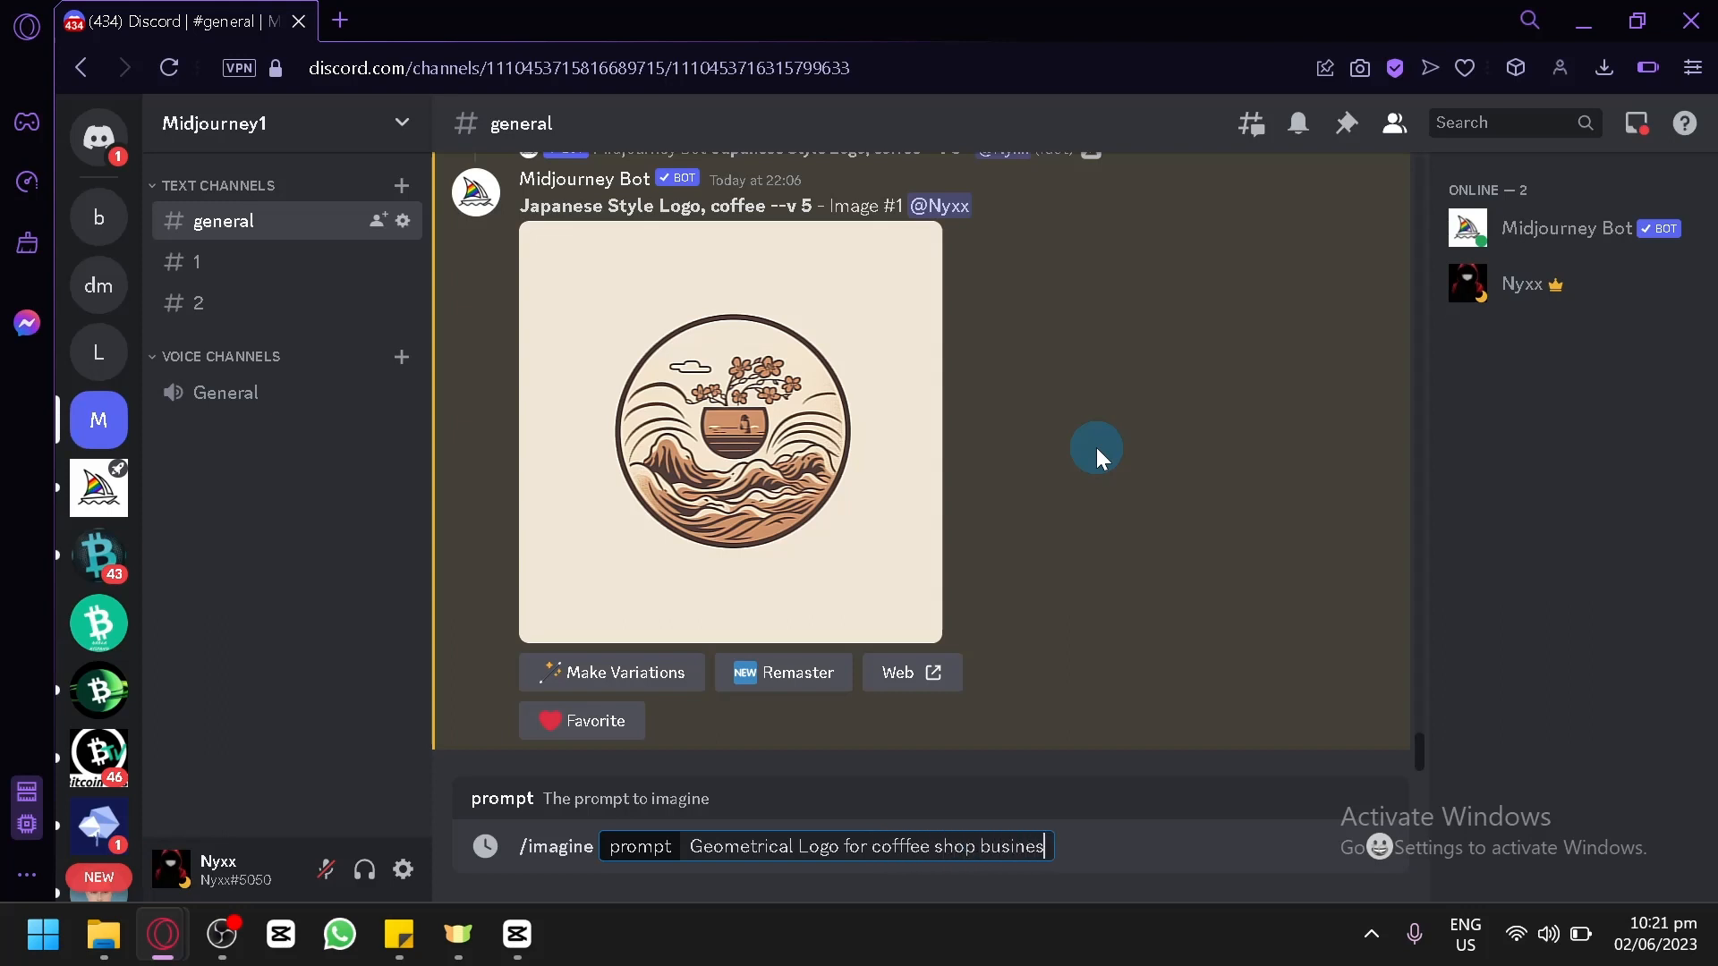
text(s)
key(Return)
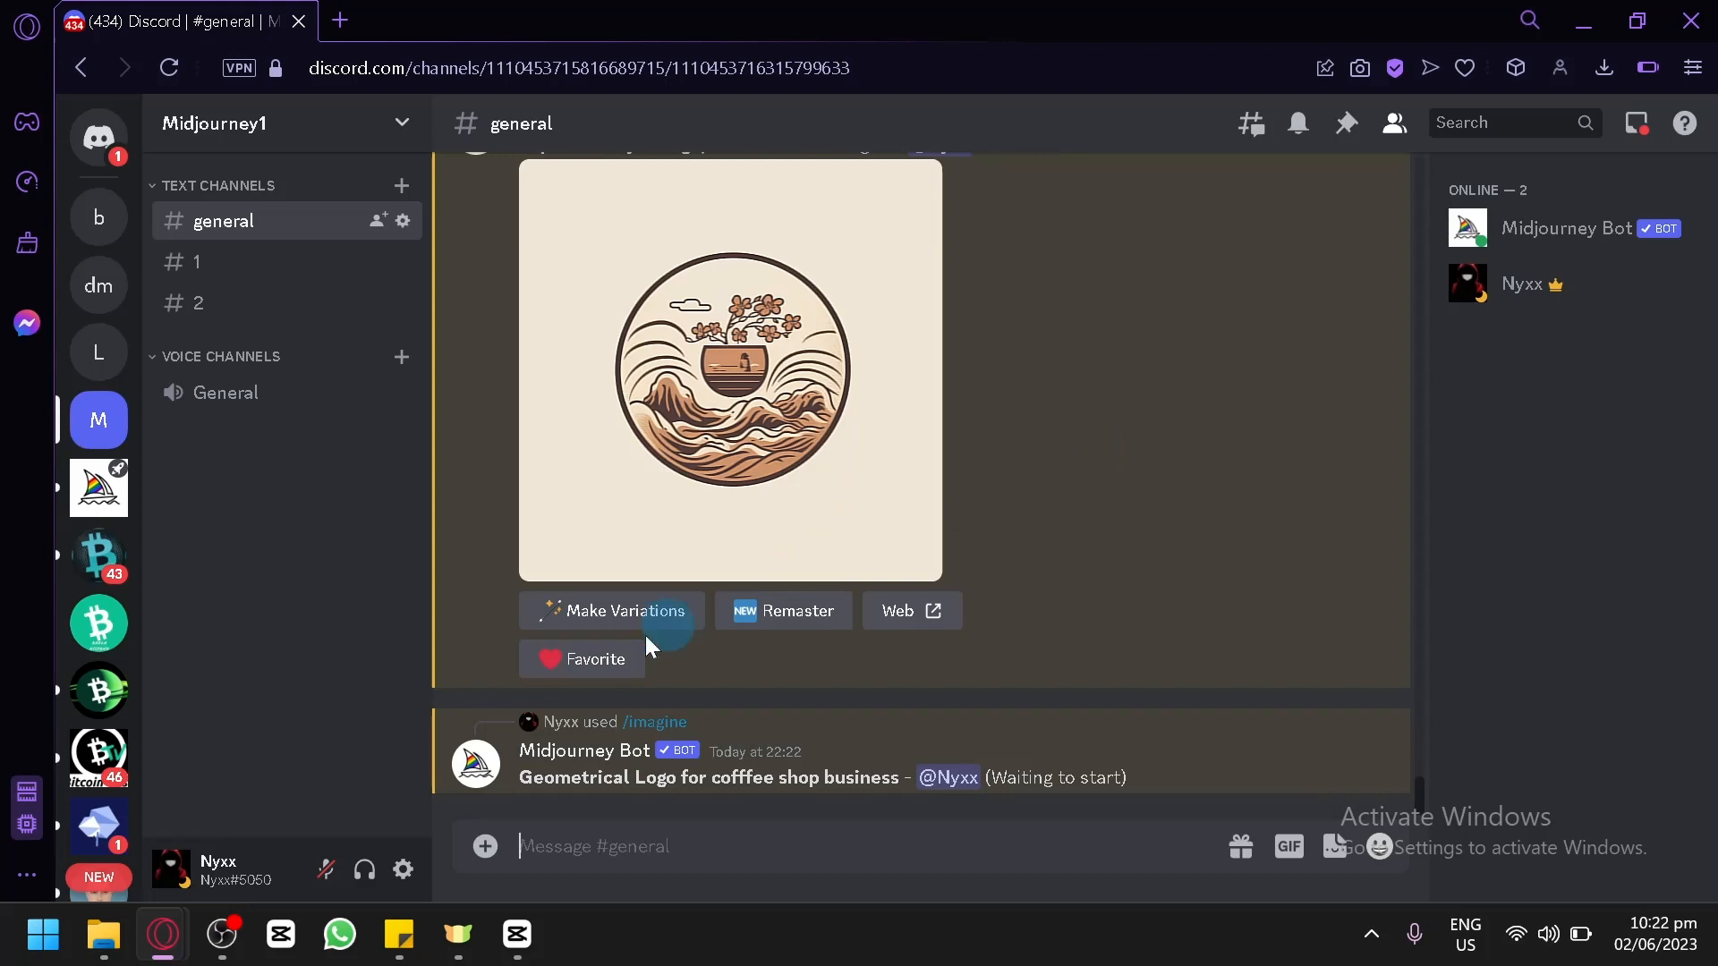
Reopen the logo styles note in Sticky Notes and copy the line "Emblem Logo".
mouse_move(427, 909)
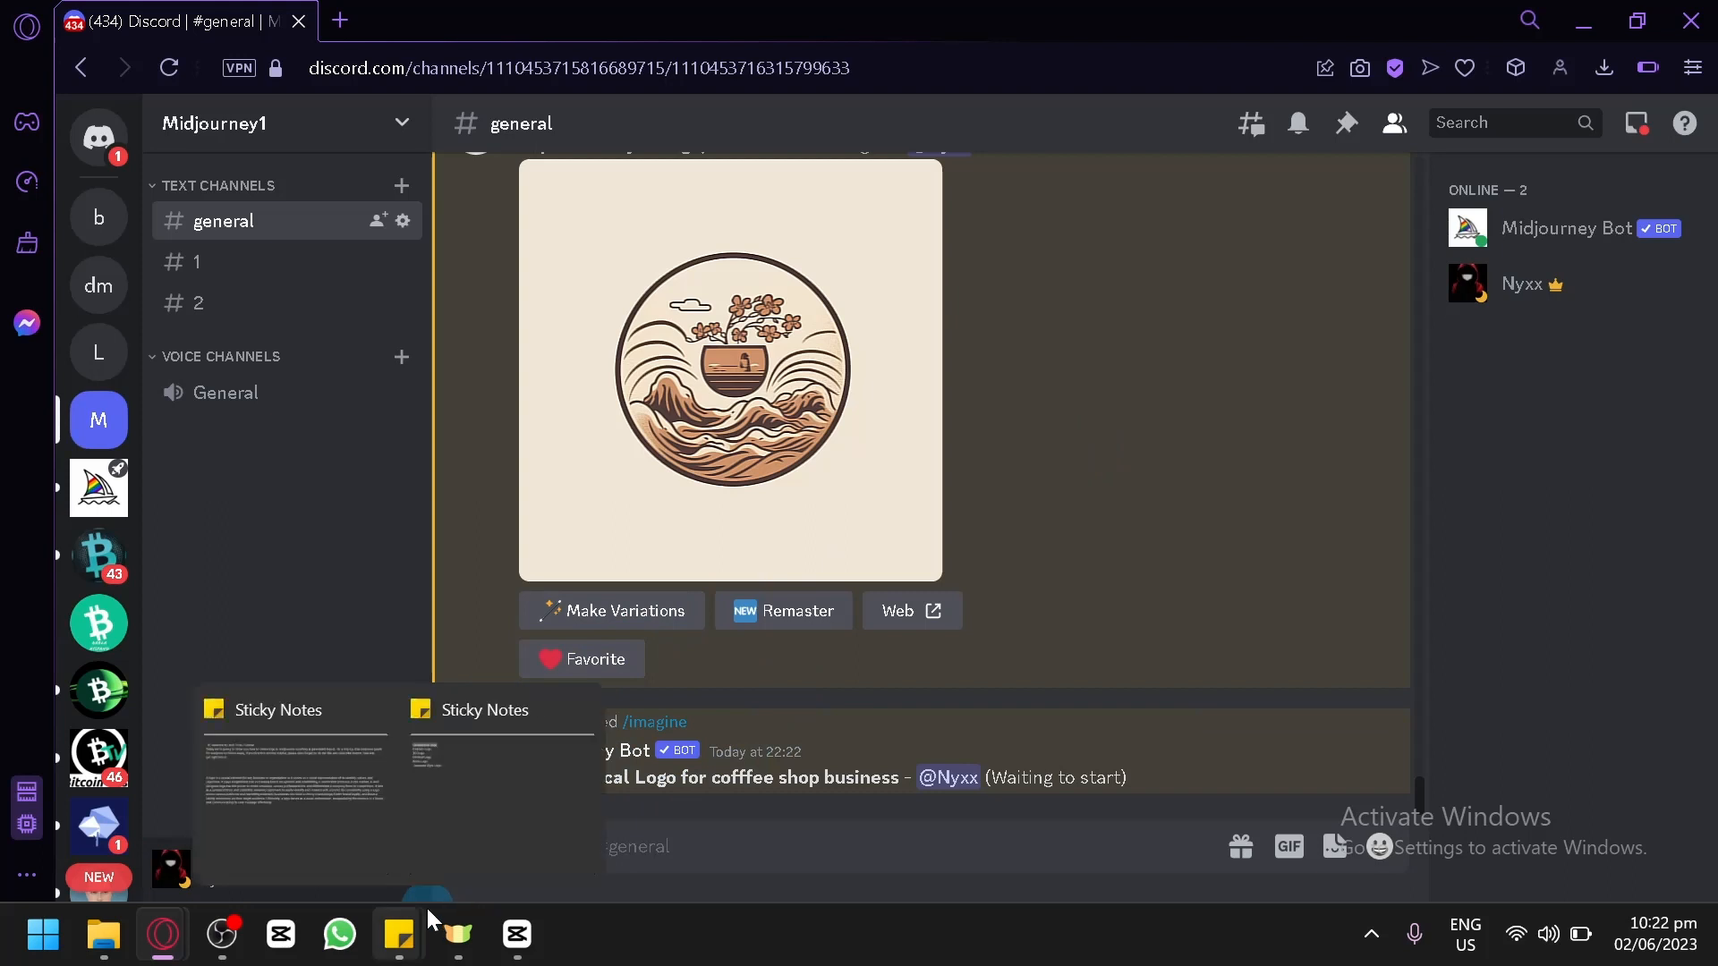
click(489, 828)
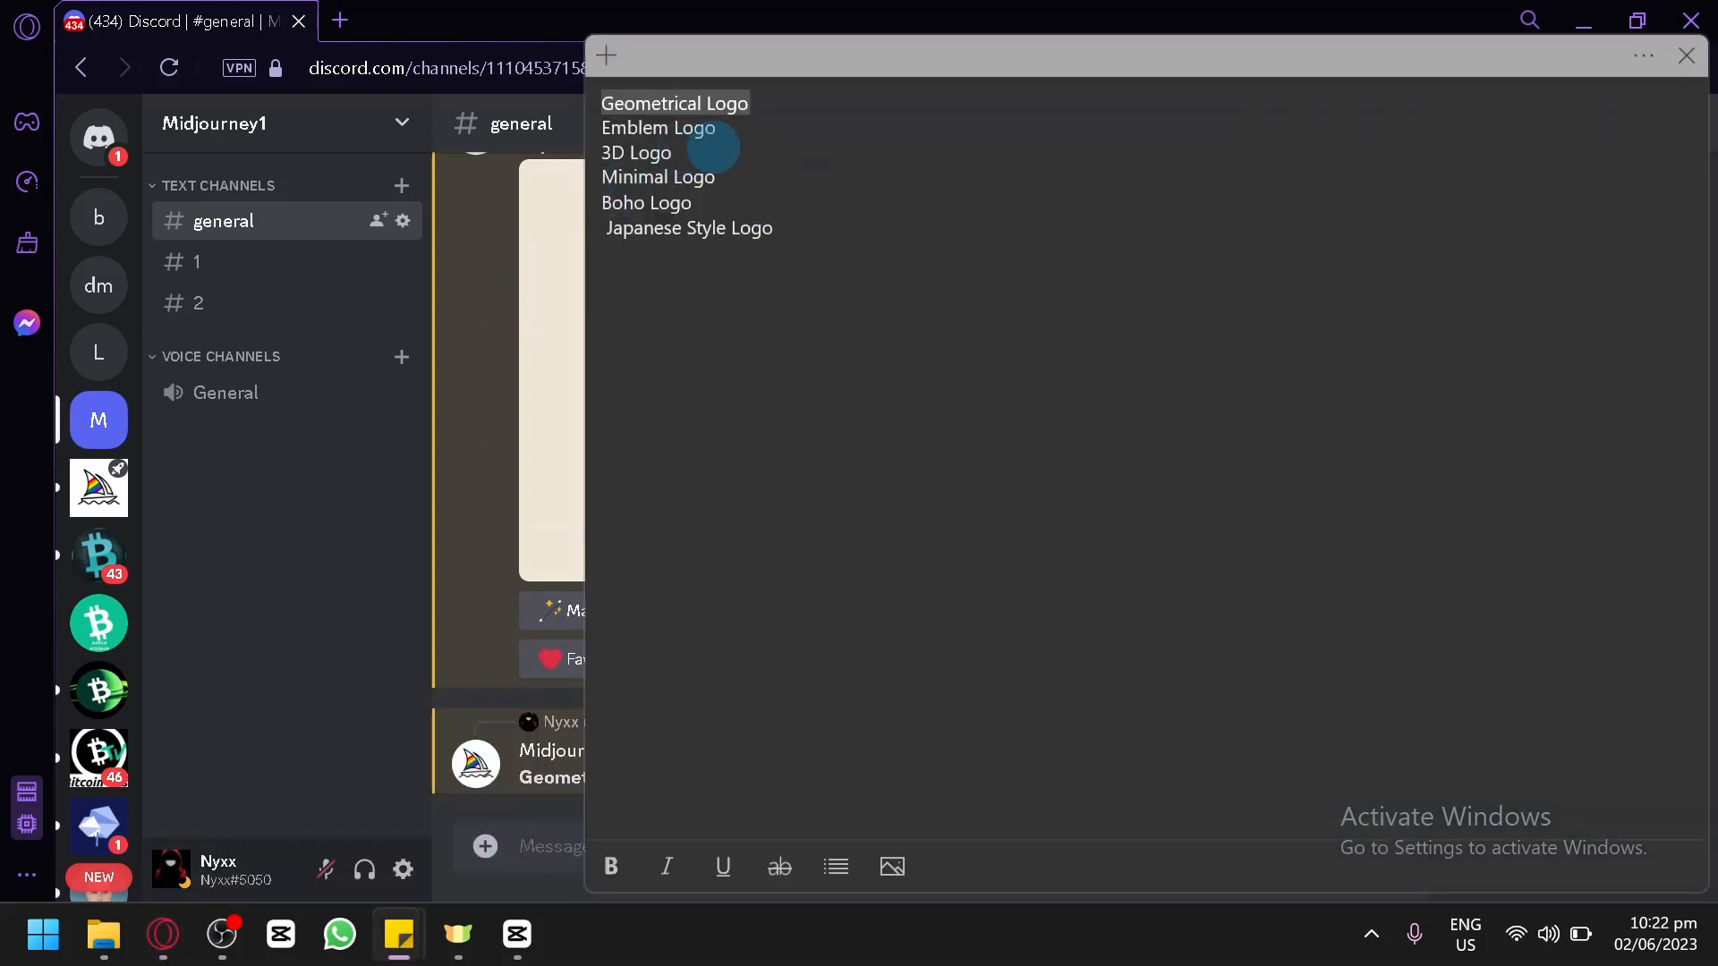
double_click(694, 130)
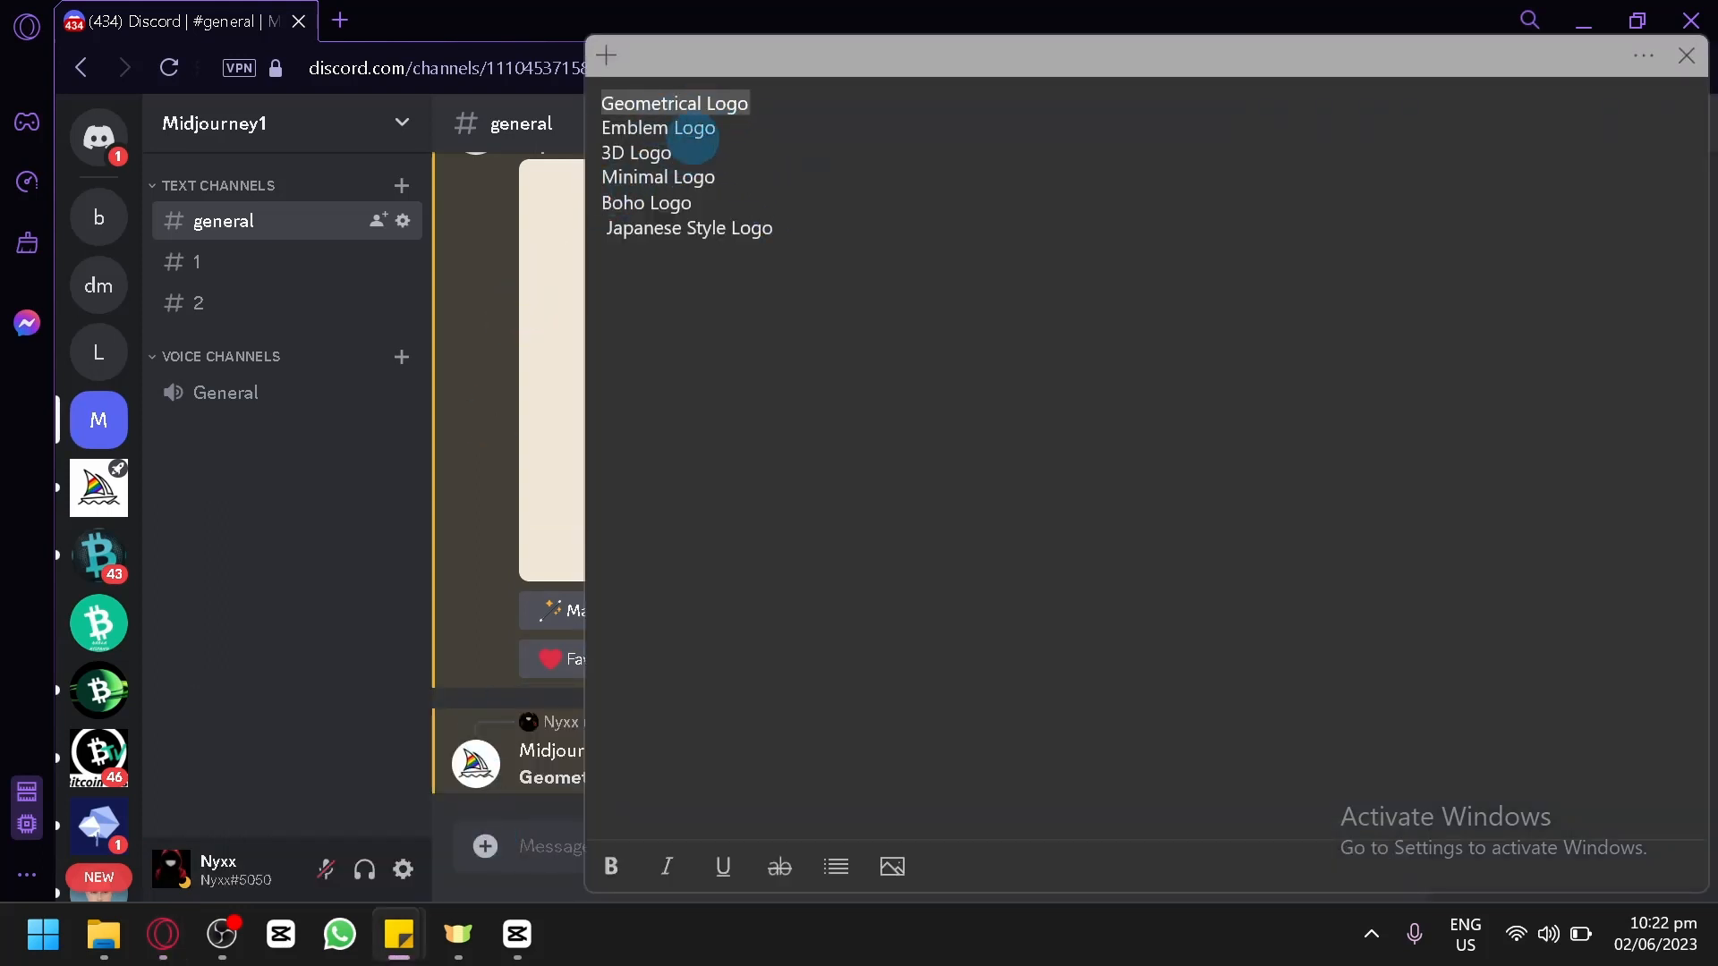
double_click(694, 177)
double_click(727, 105)
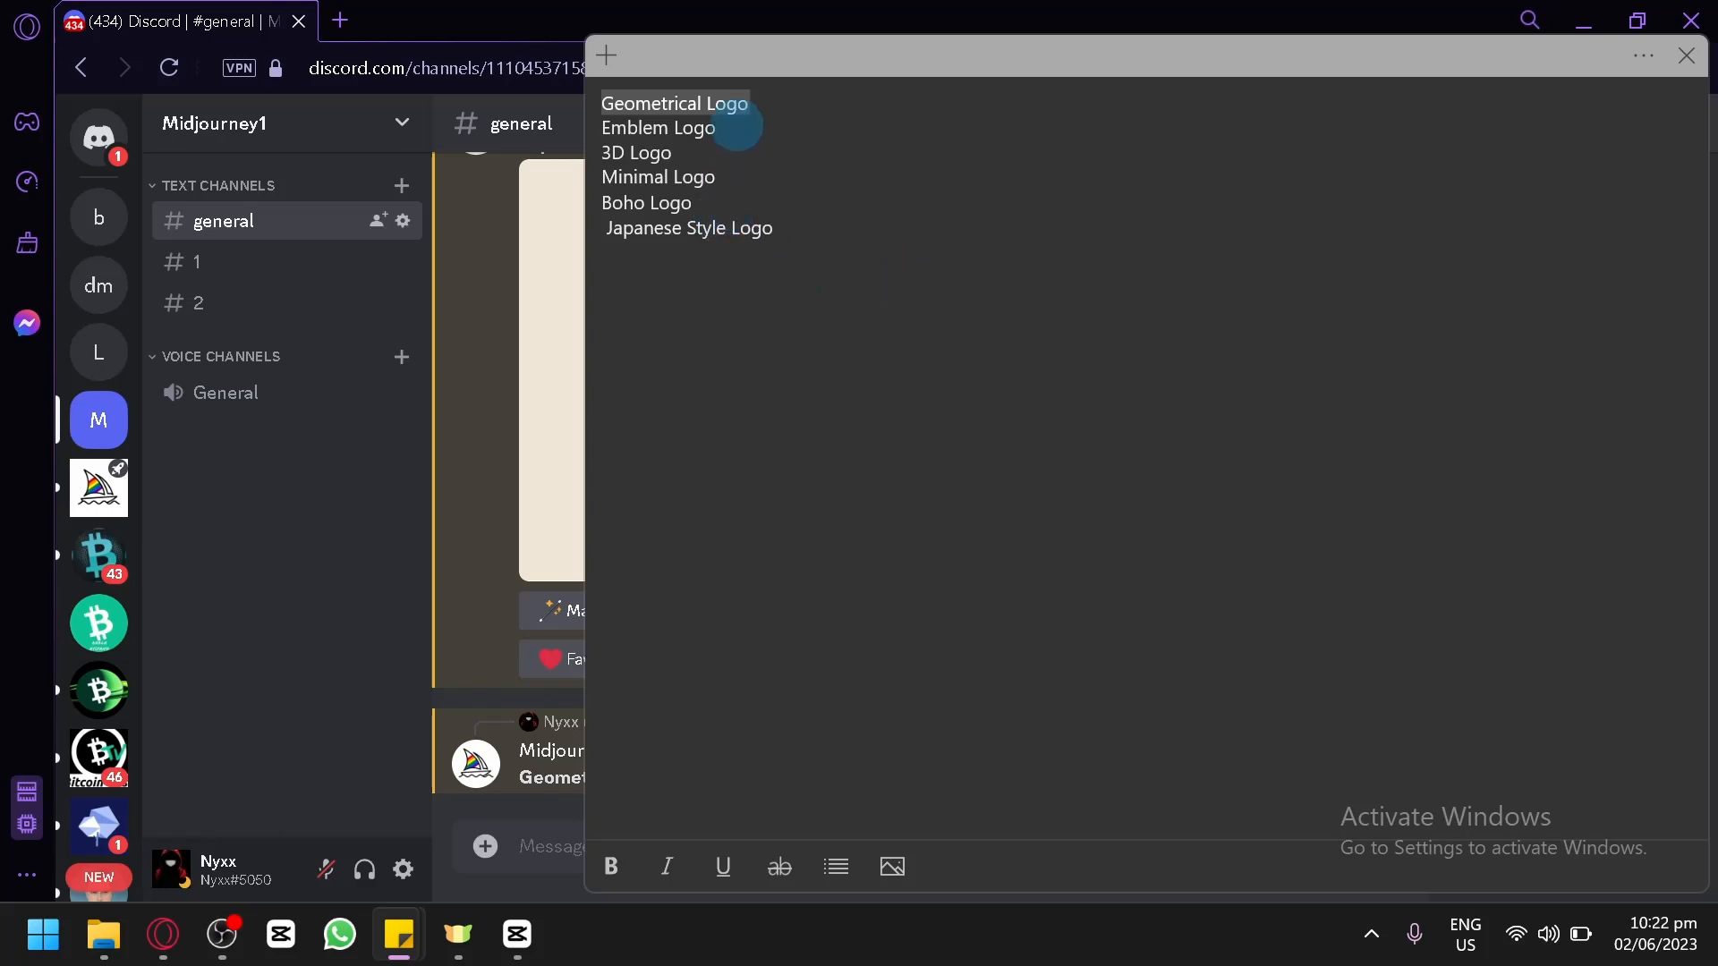
drag(736, 125, 602, 137)
Return to Discord and submit an /imagine command with the prompt "Emblem Logo for coffee shop business".
click(399, 934)
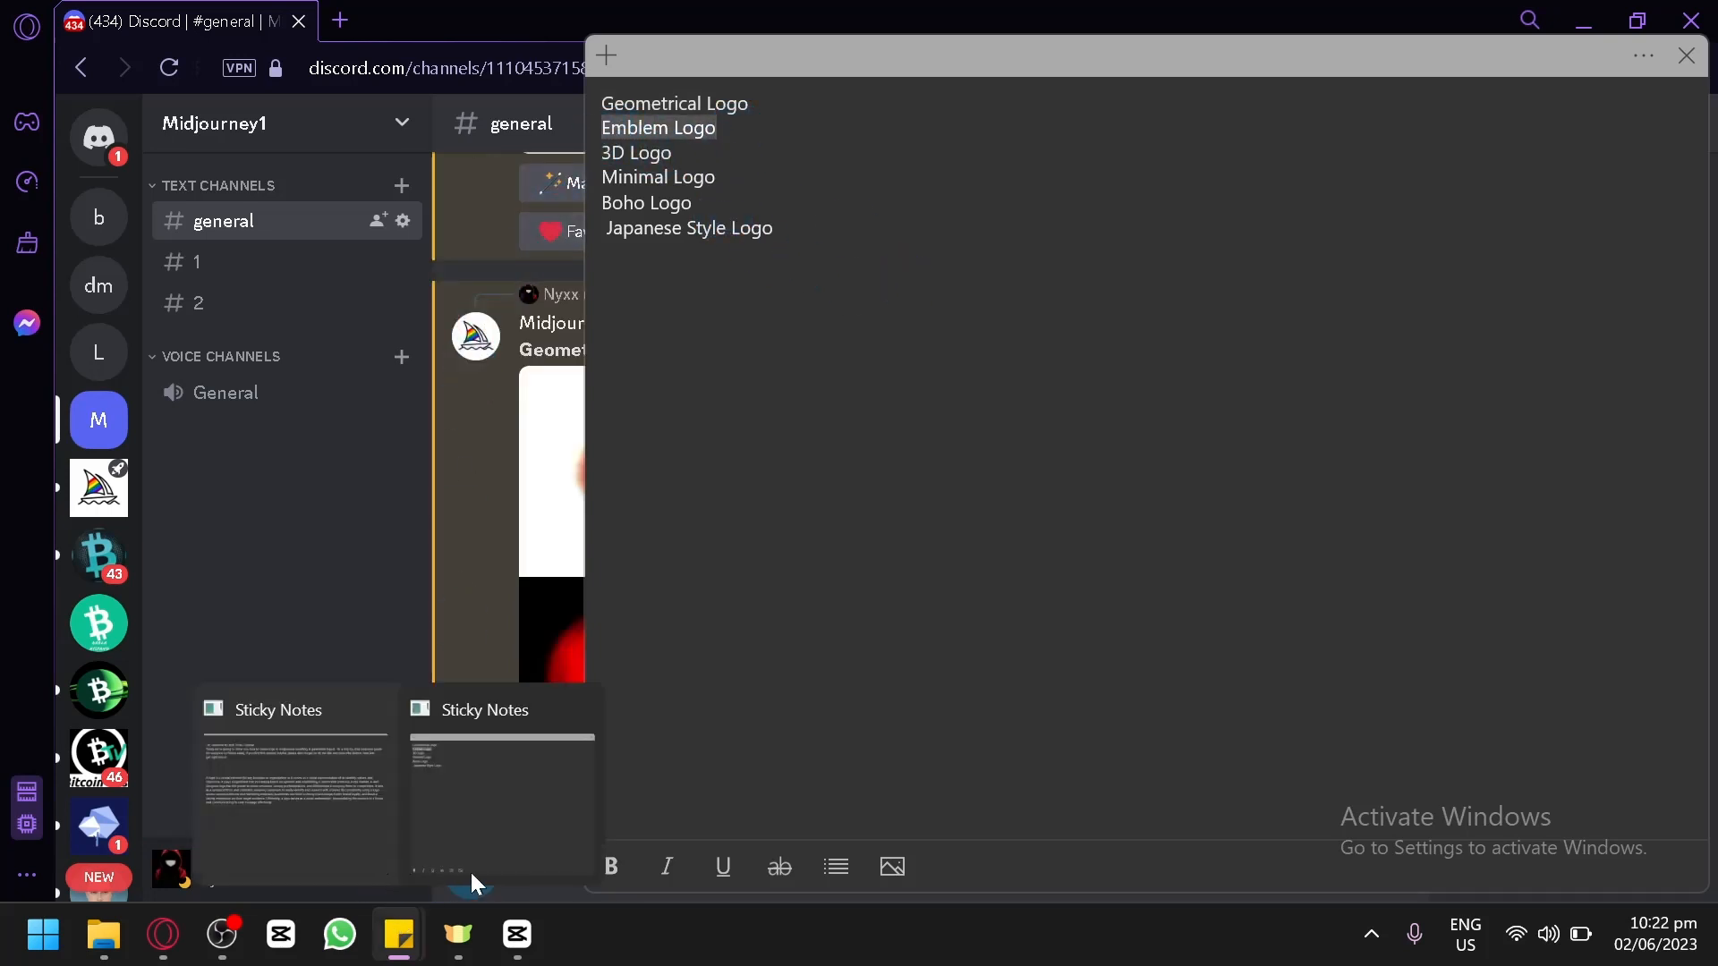
click(433, 567)
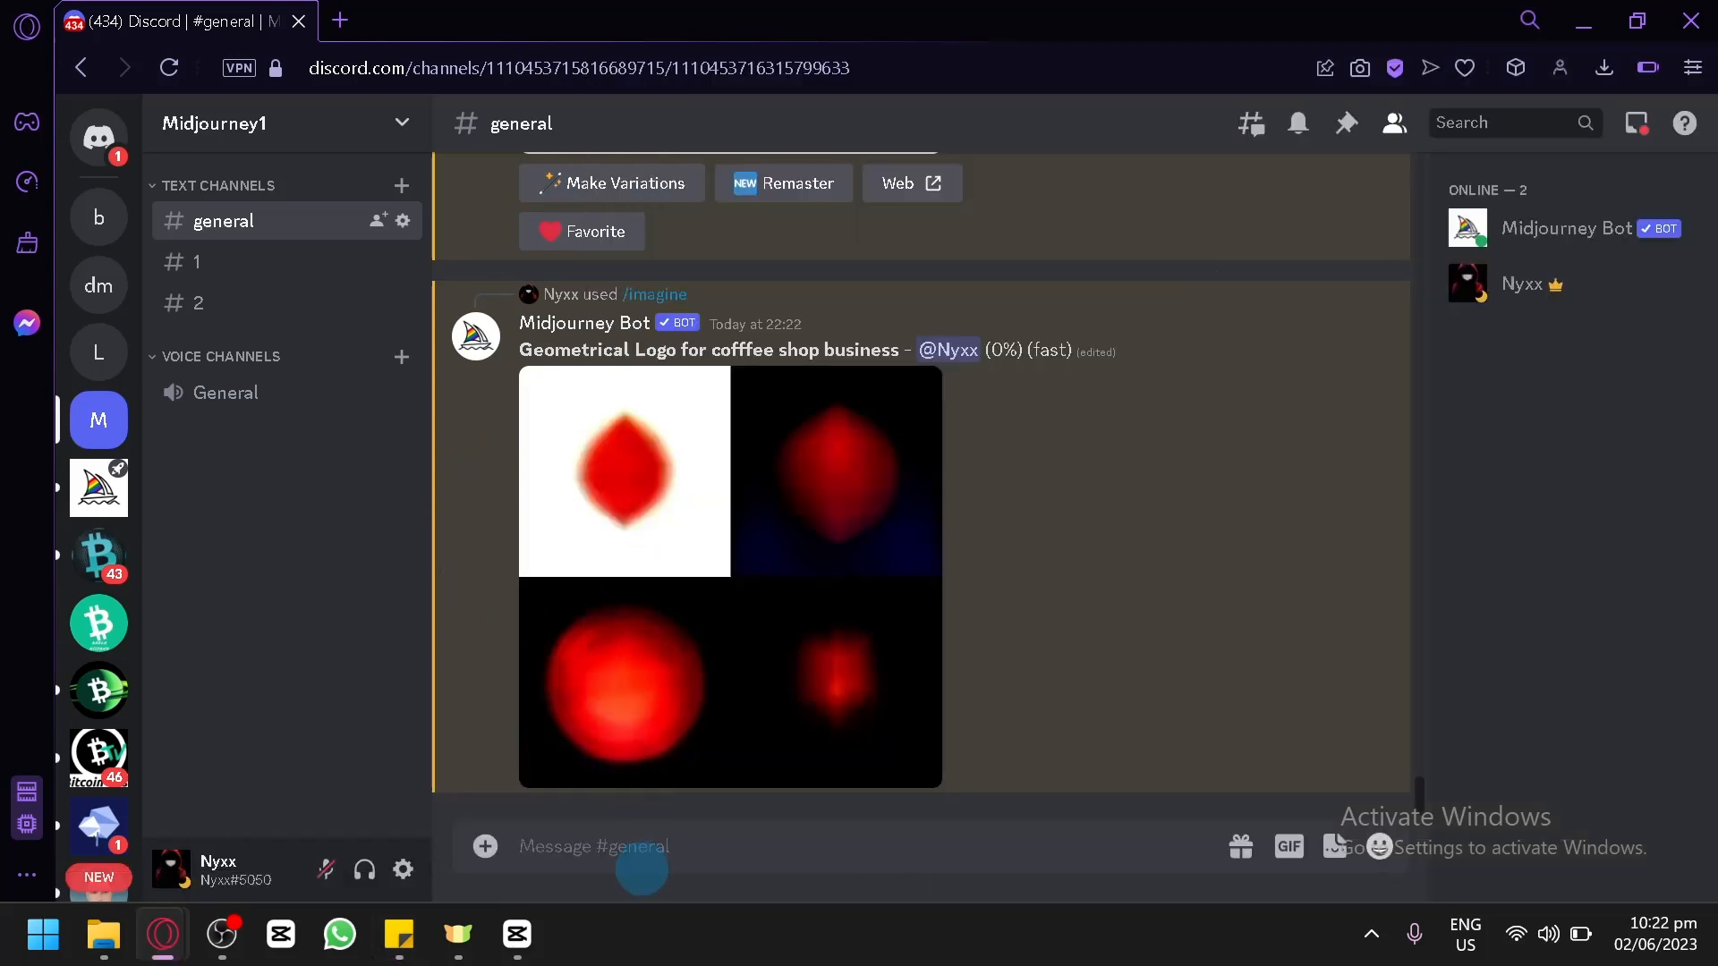
text(/)
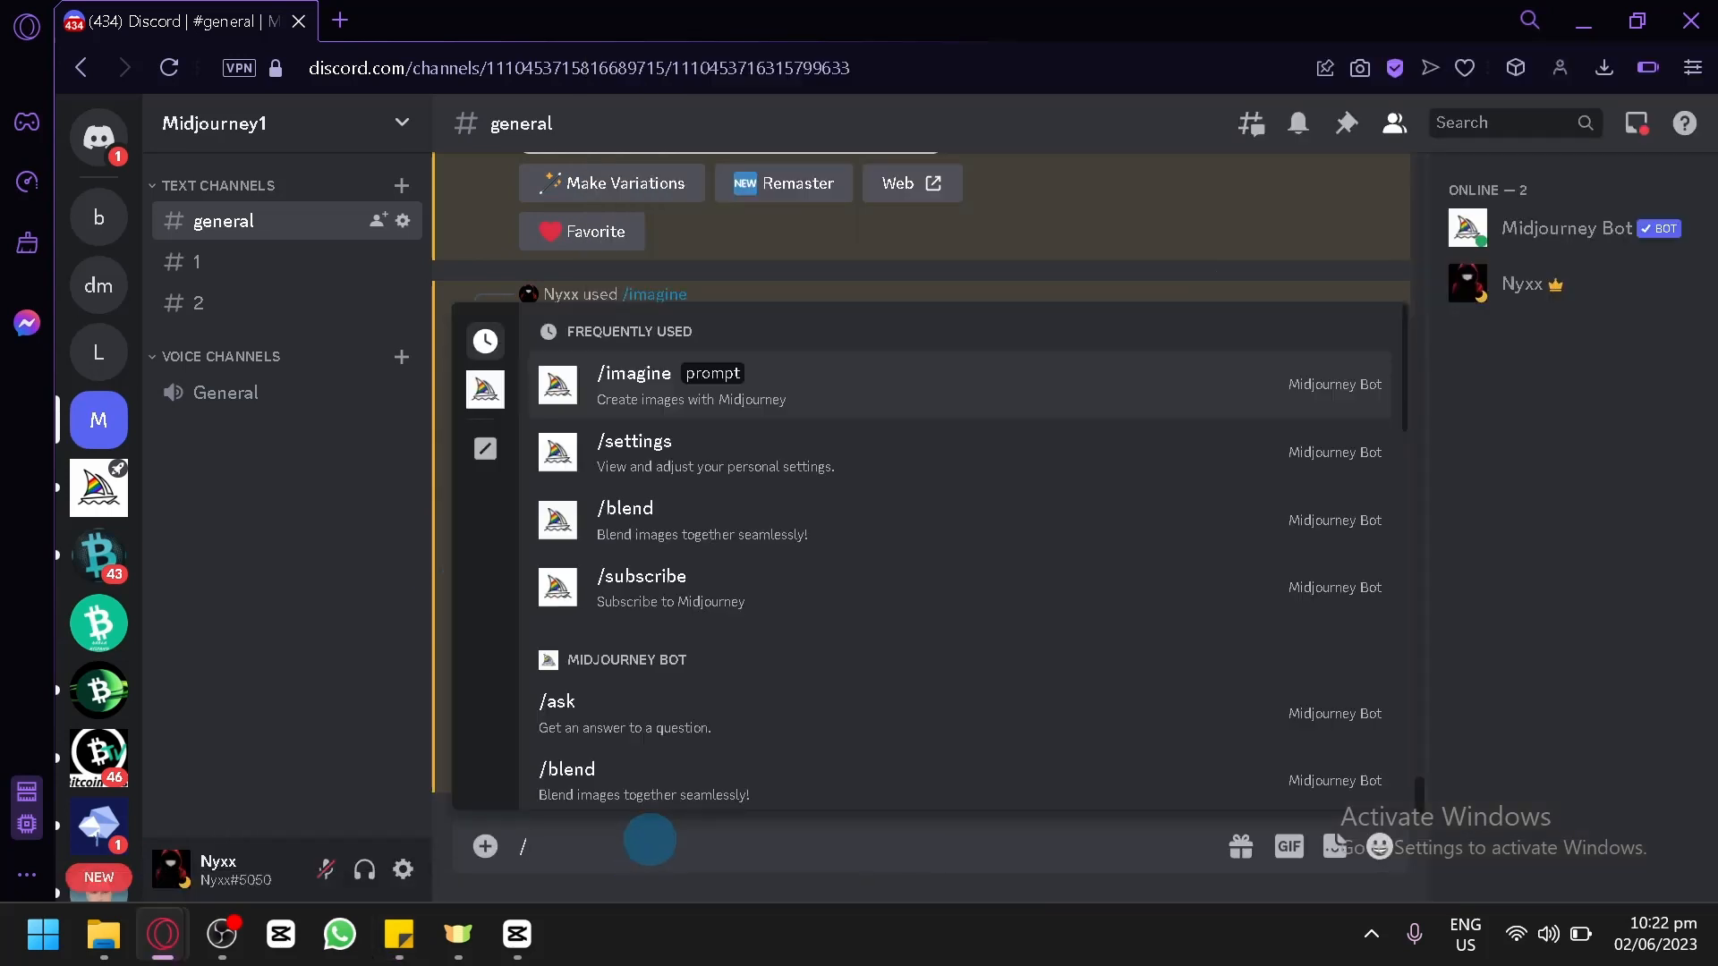
key(Return)
text(Emblem Logo)
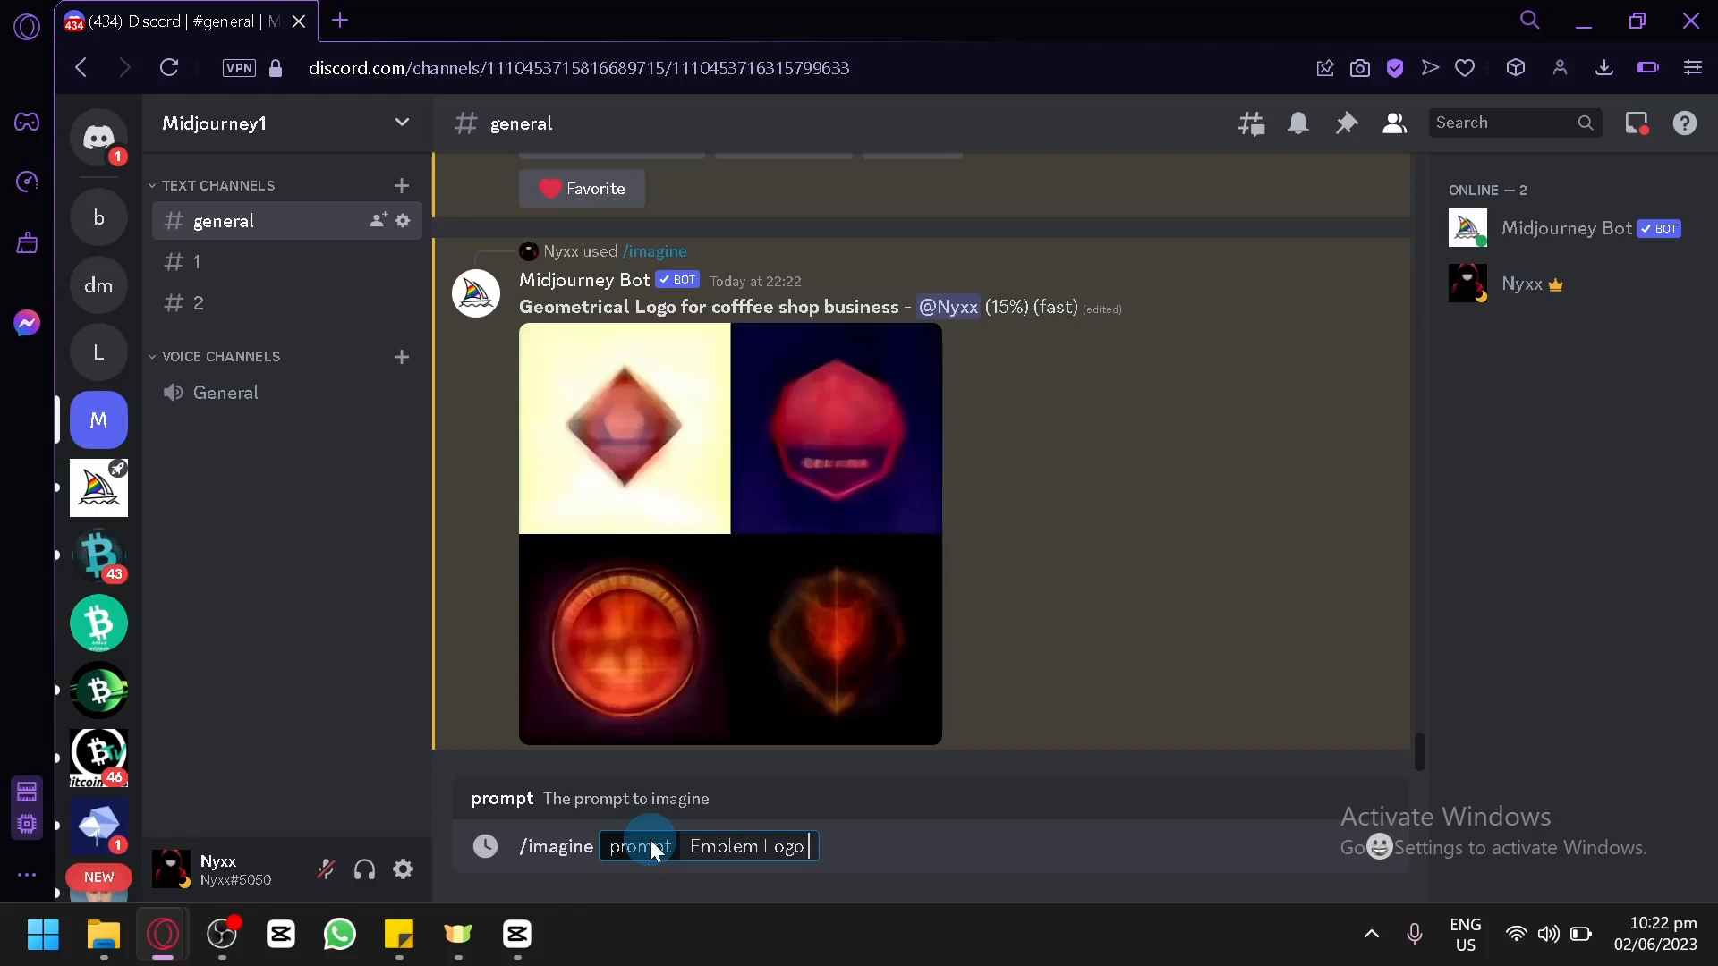
text( for coffee )
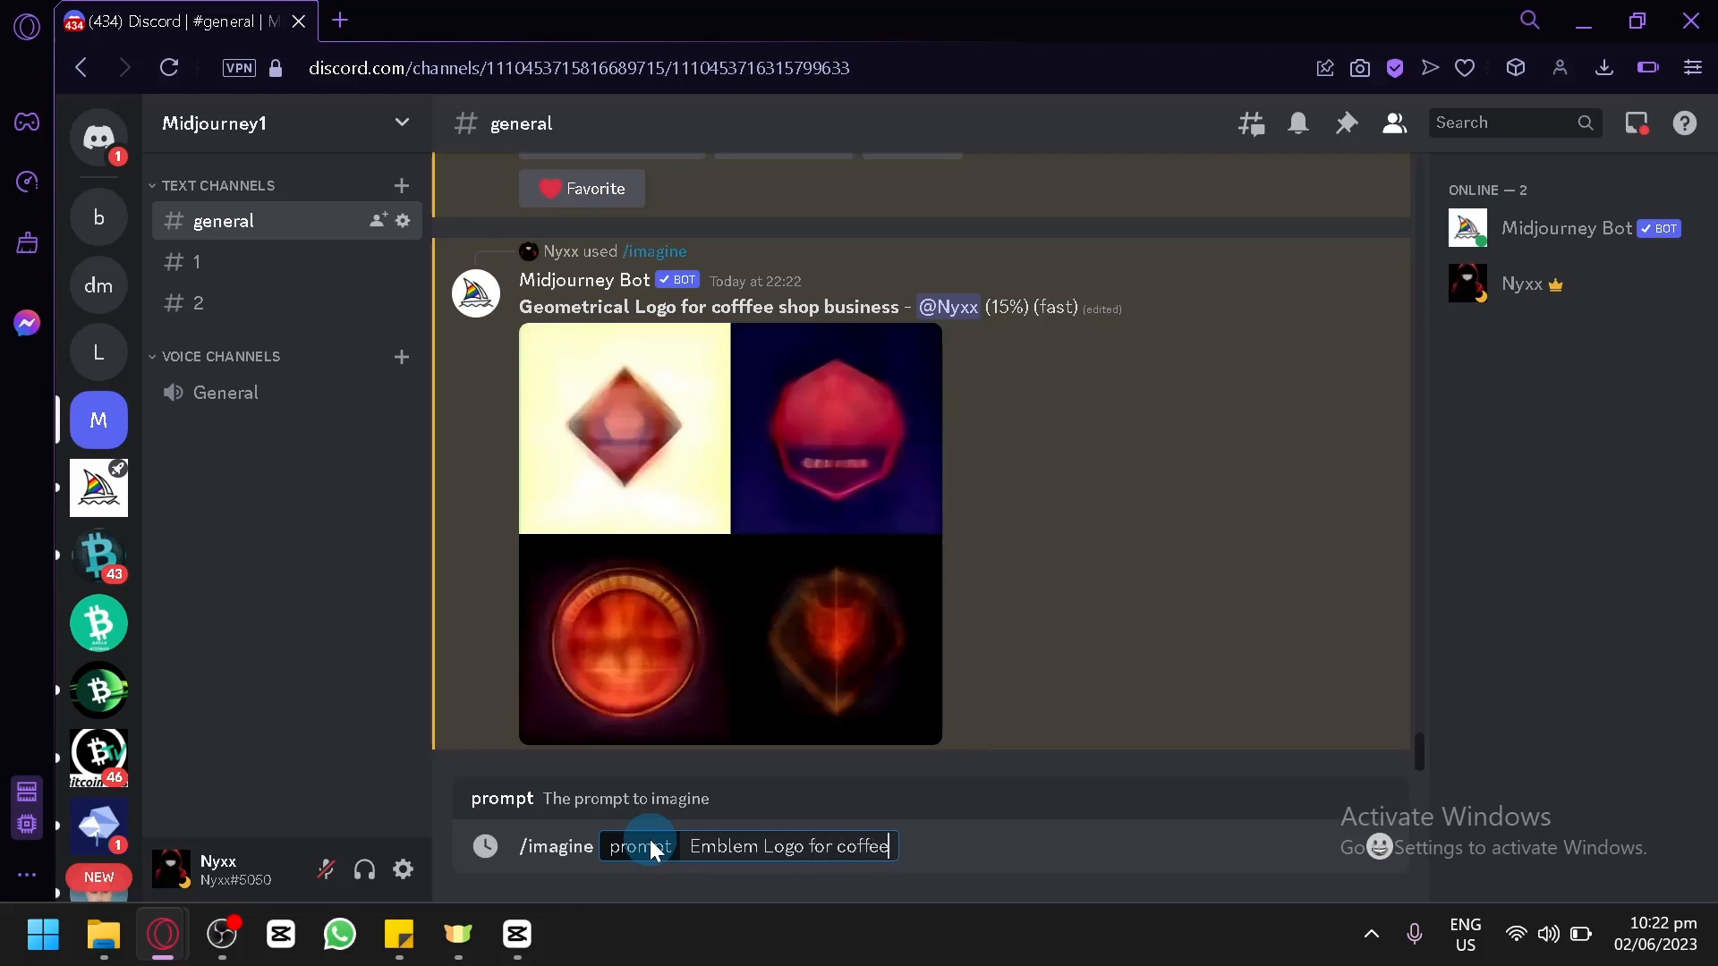
text(shop)
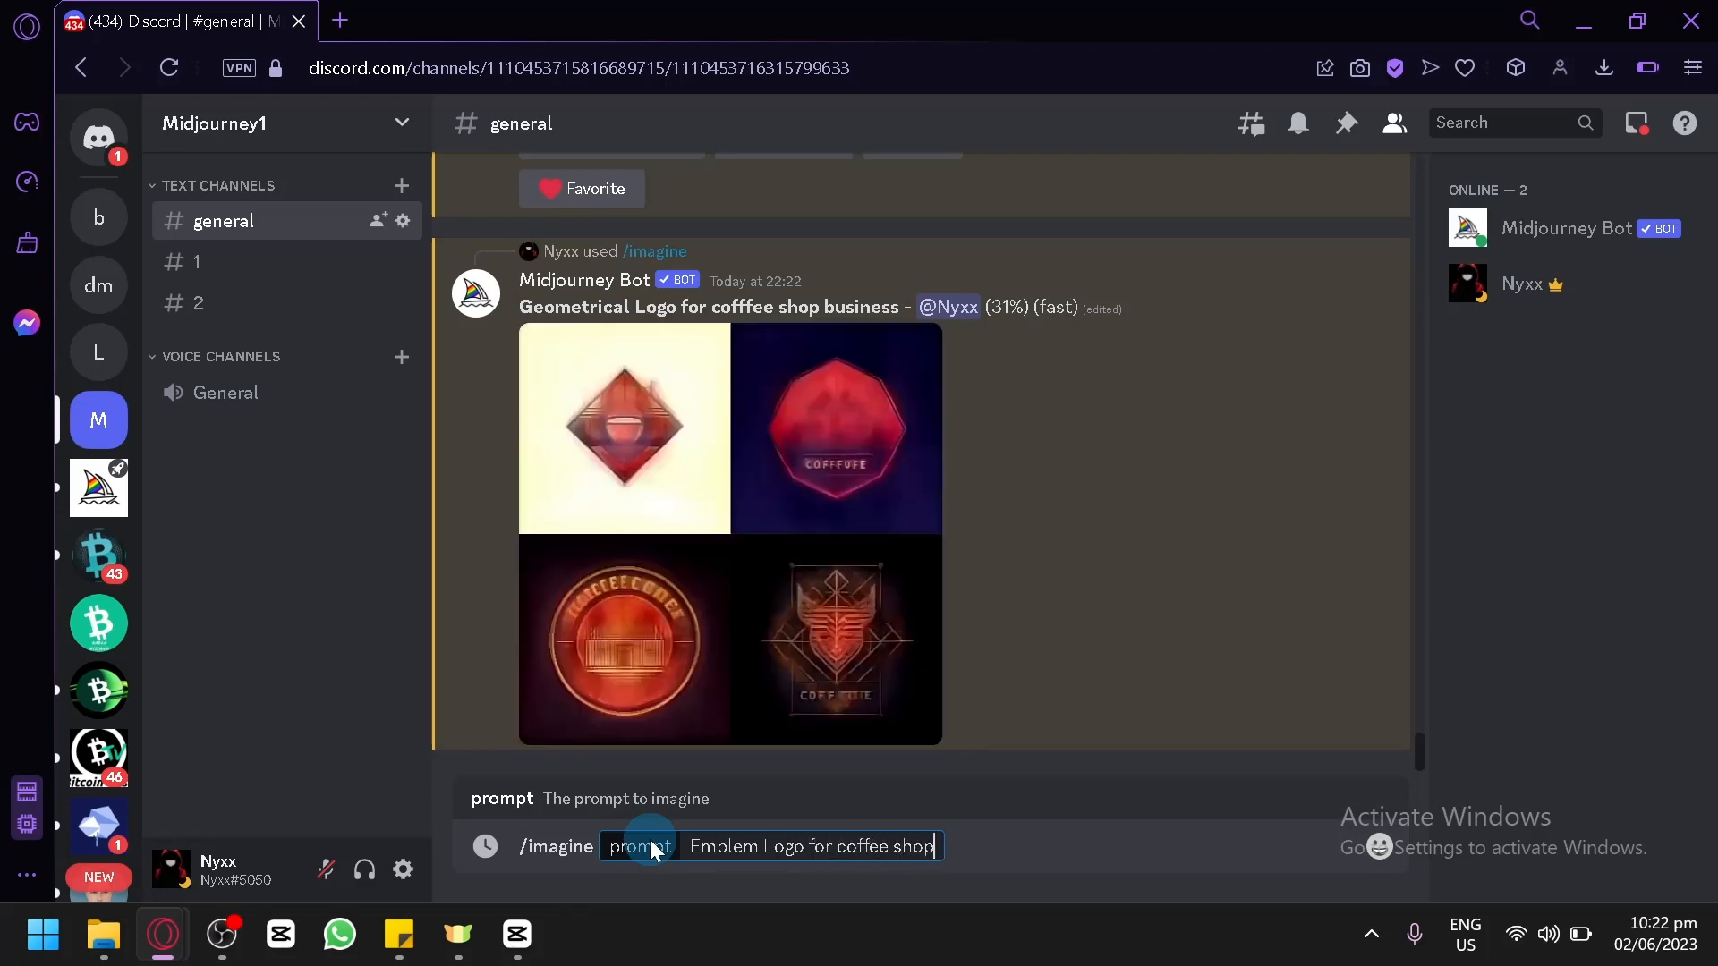
text( business)
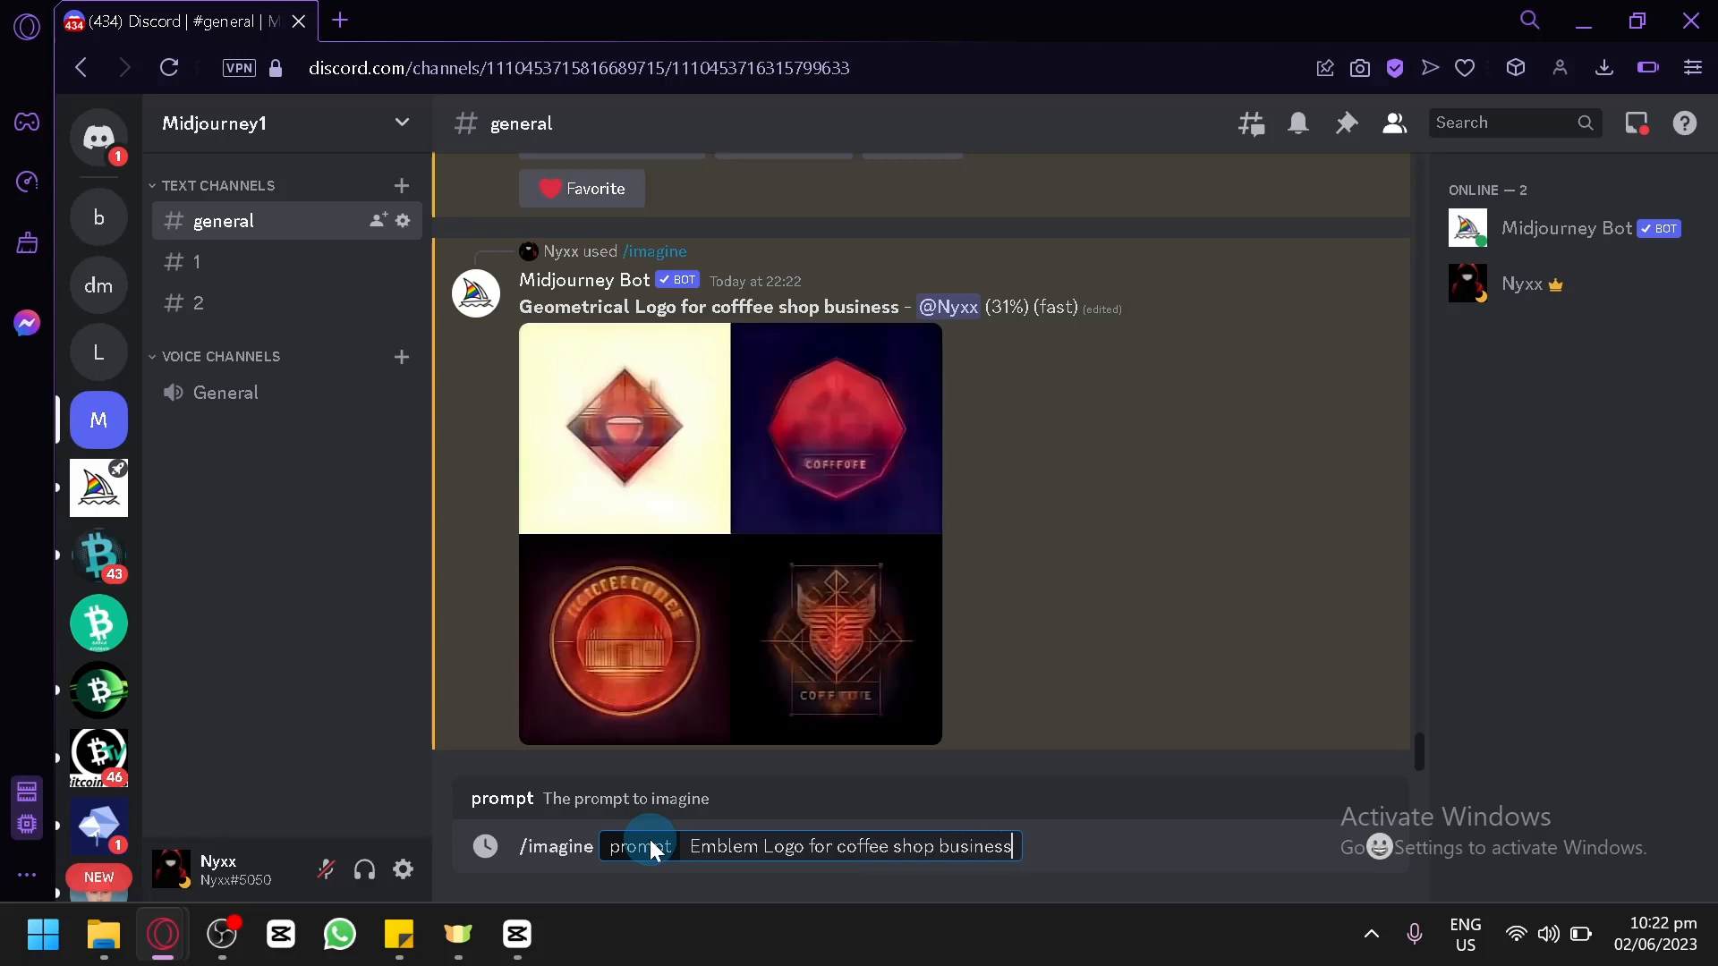
key(Return)
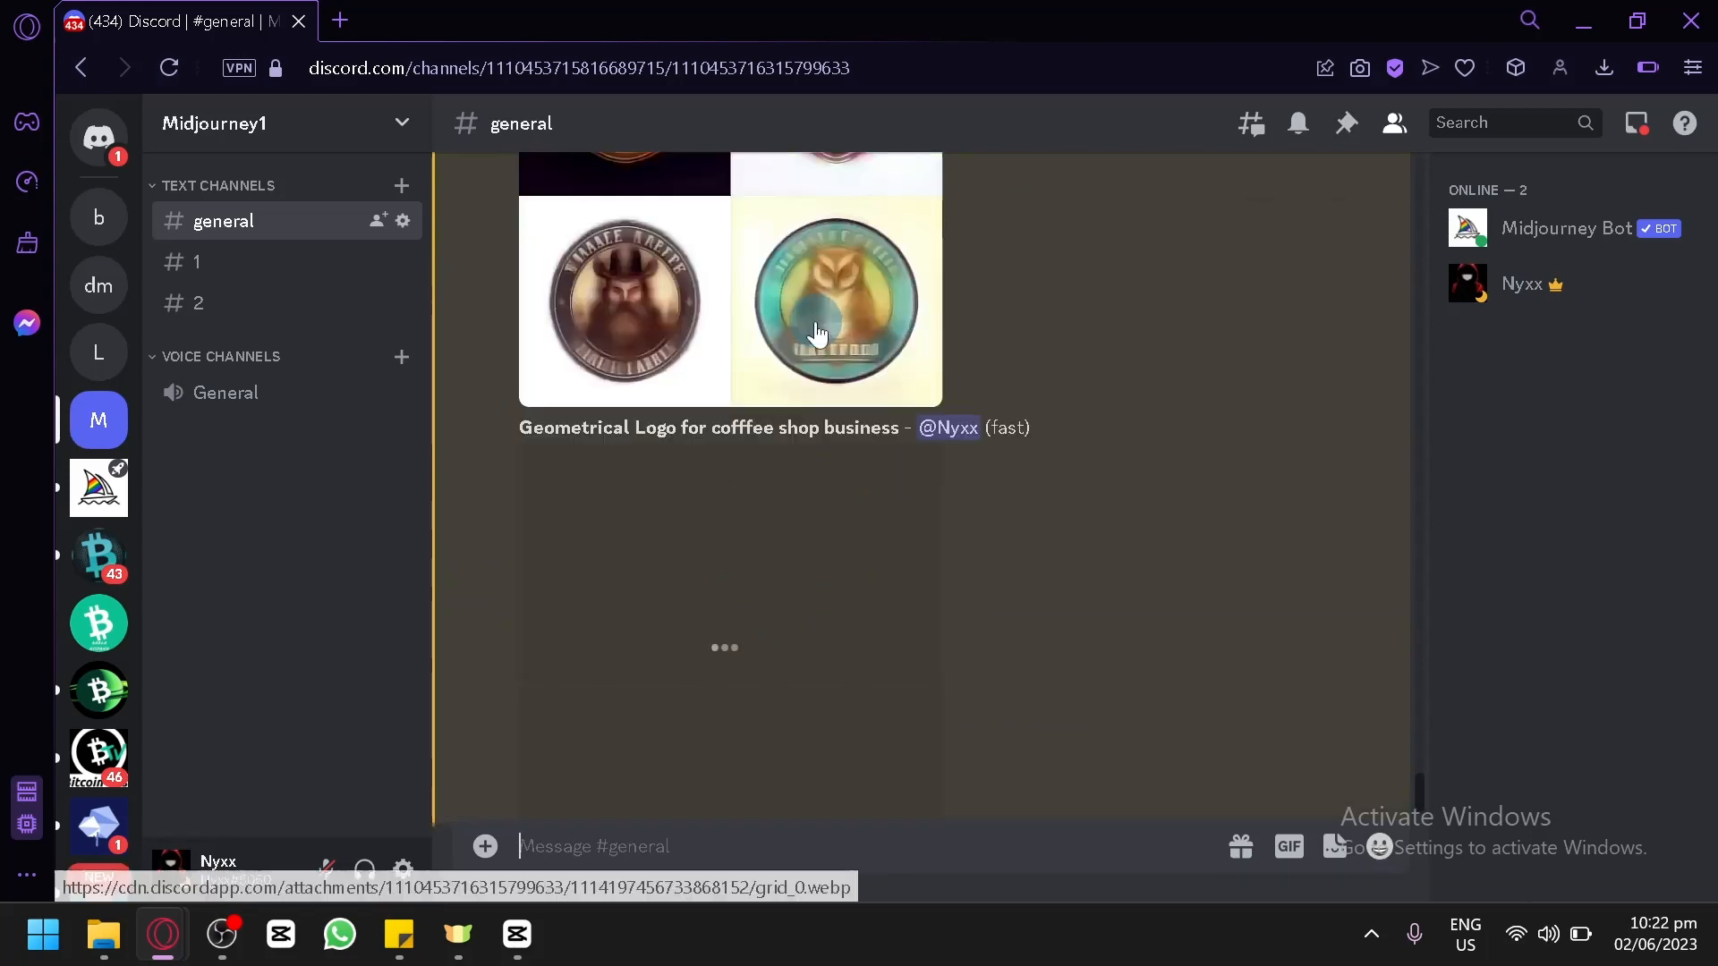
Enlarge the generated geometrical logo grid to examine its four designs, and close the preview.
click(598, 554)
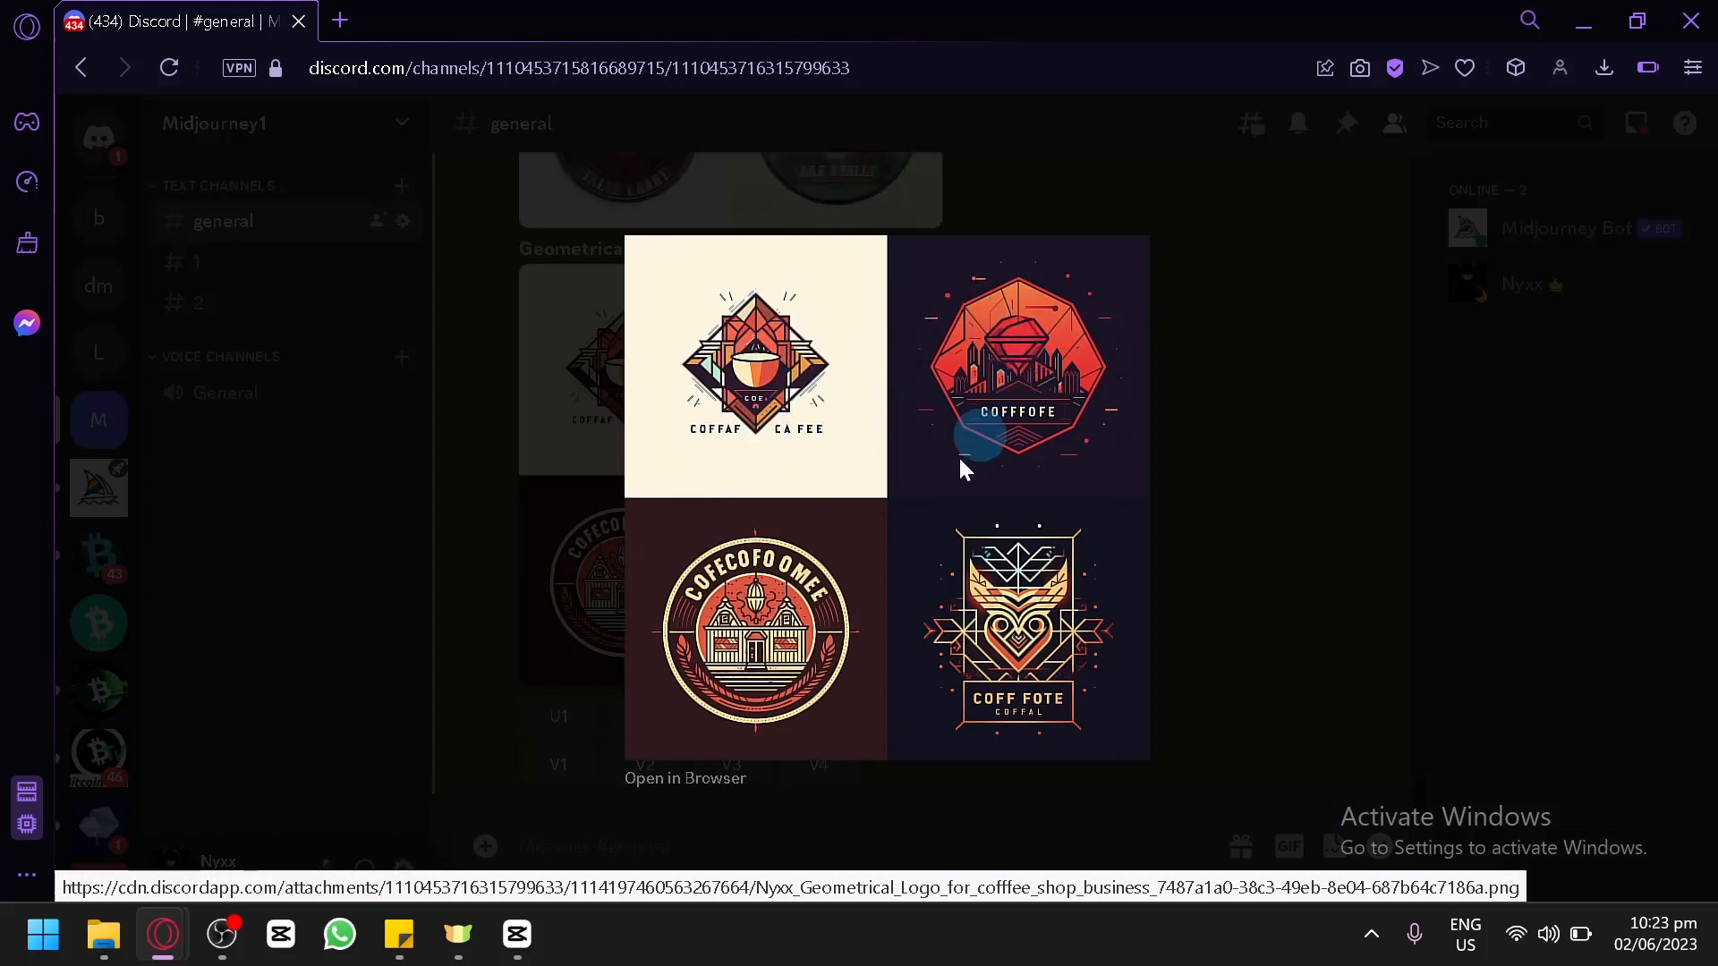
click(728, 653)
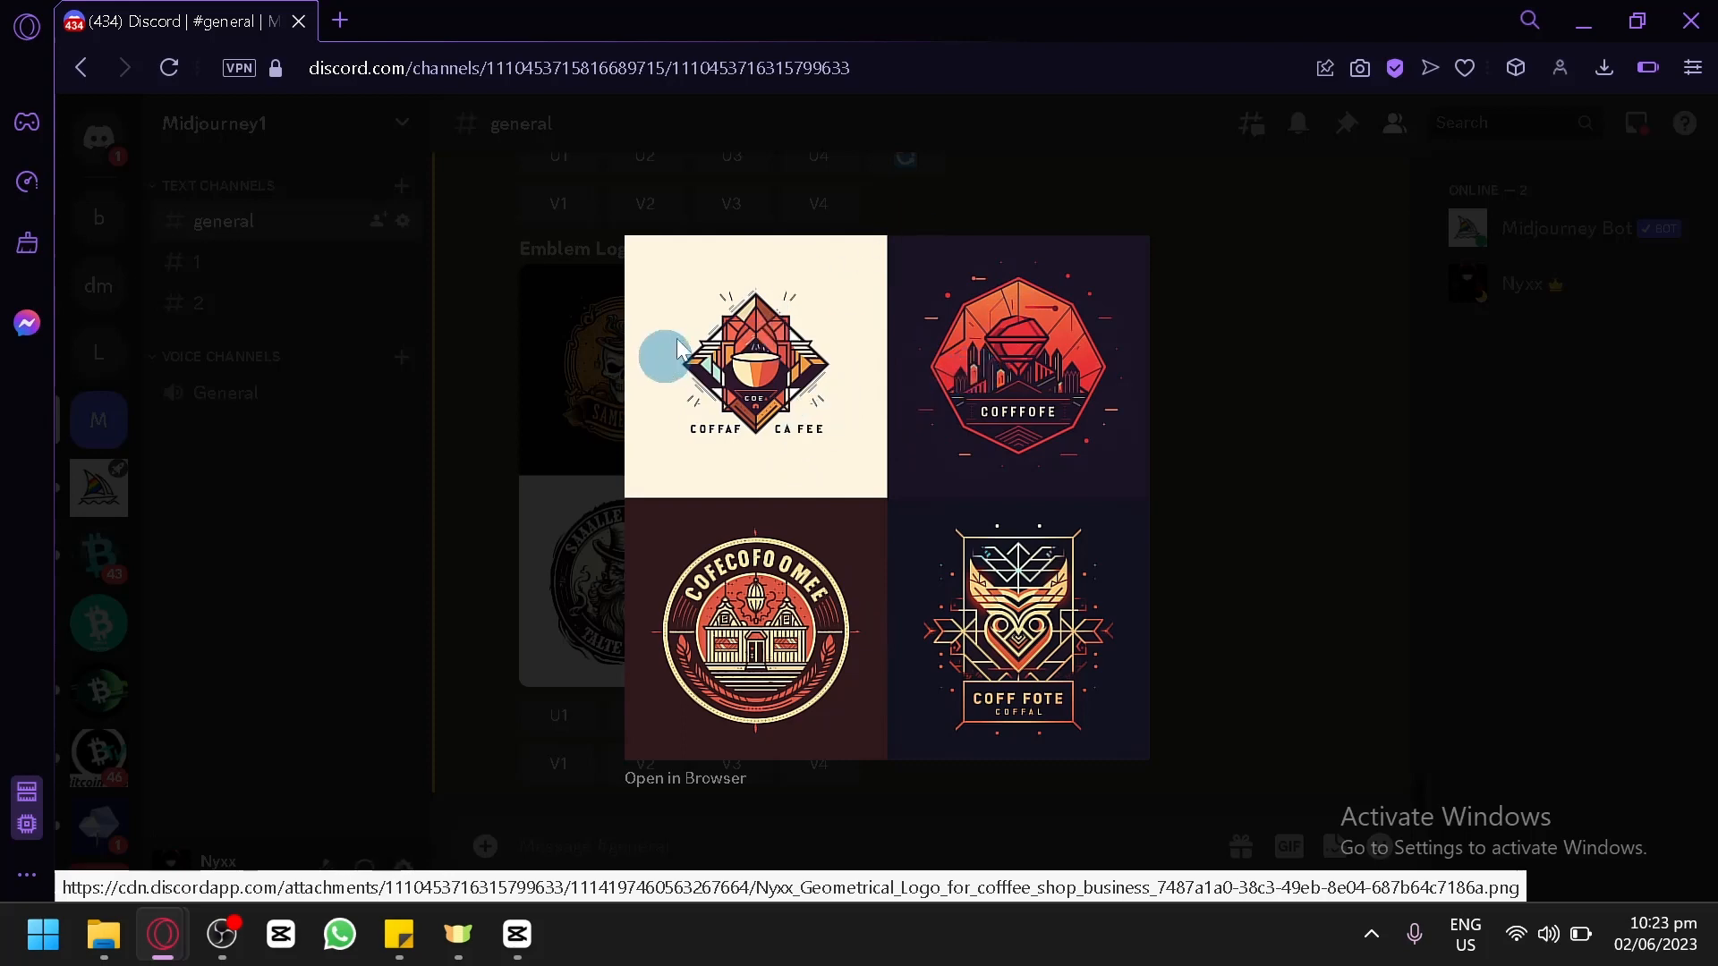
click(1330, 431)
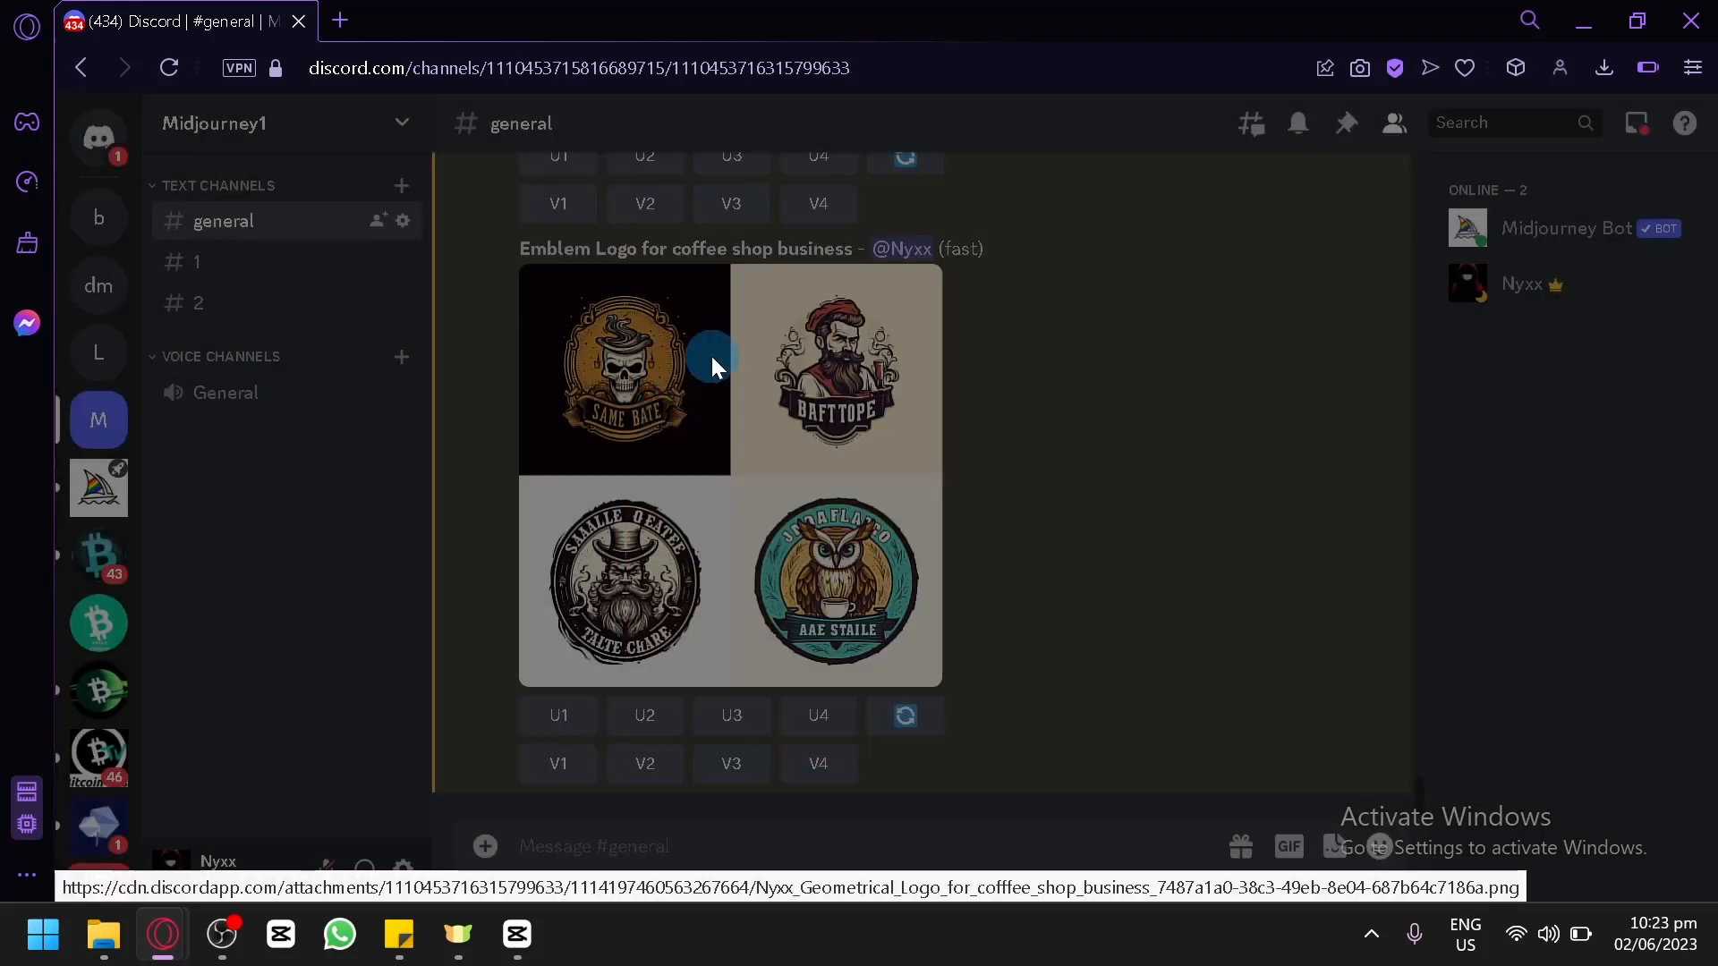
Enlarge the generated emblem logo grid to examine its four designs, and close the preview.
scroll(1028, 361, up, 5)
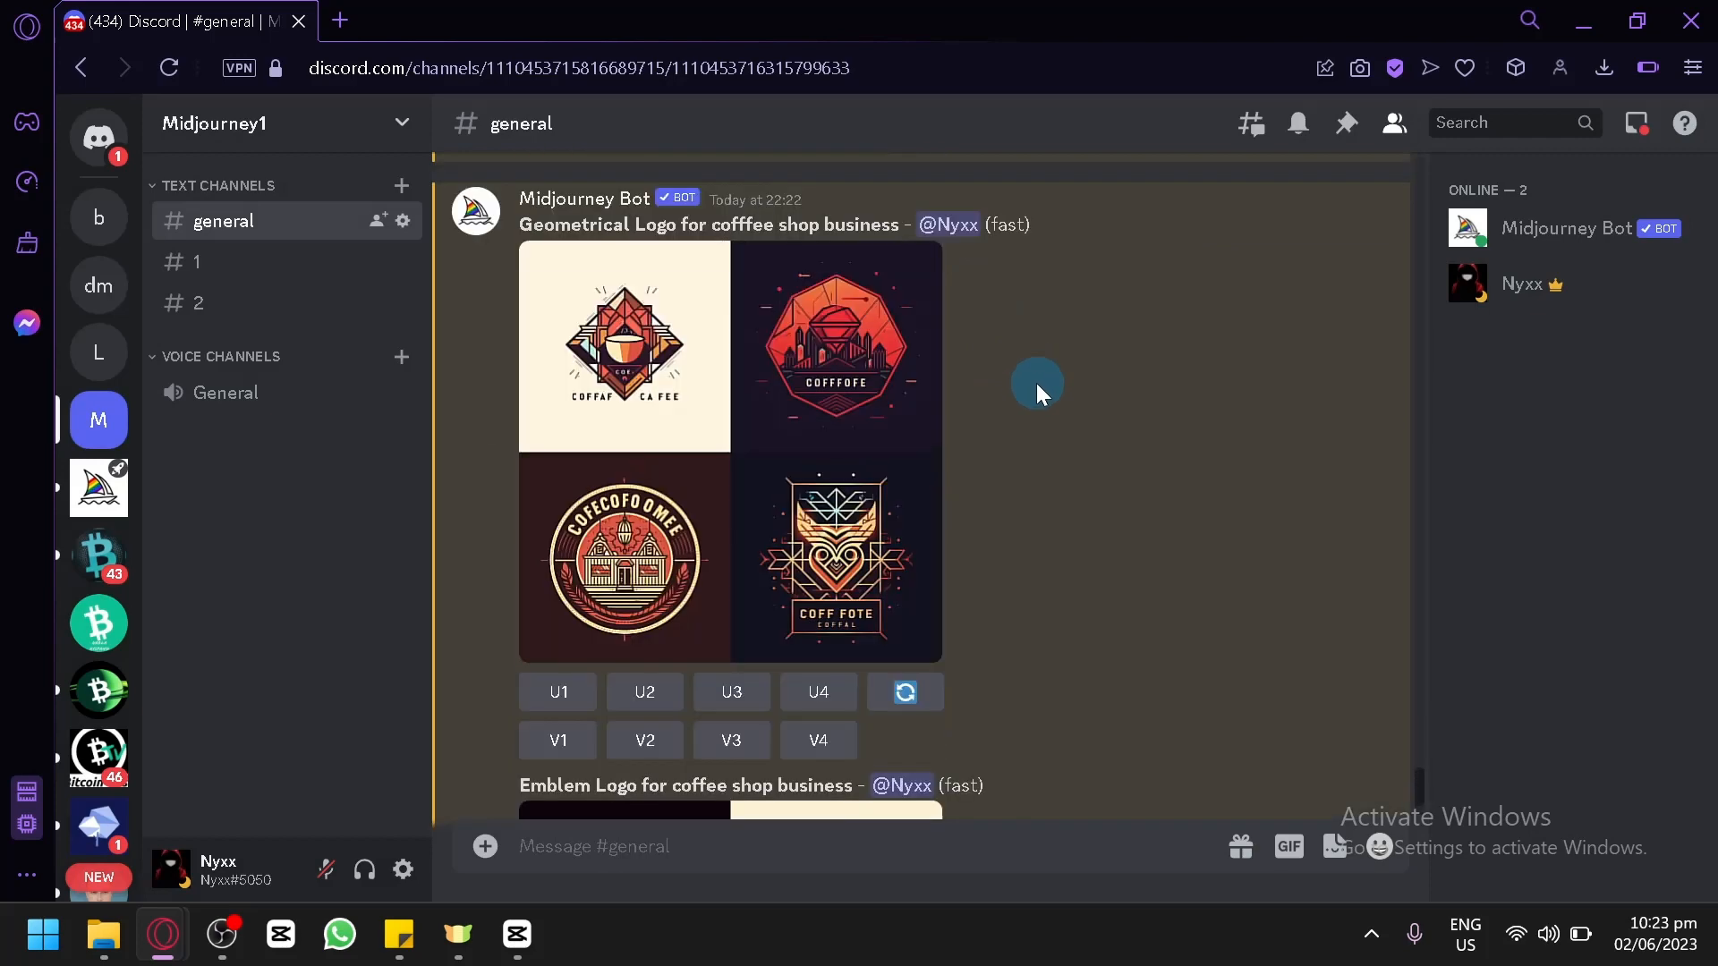
scroll(736, 380, down, 5)
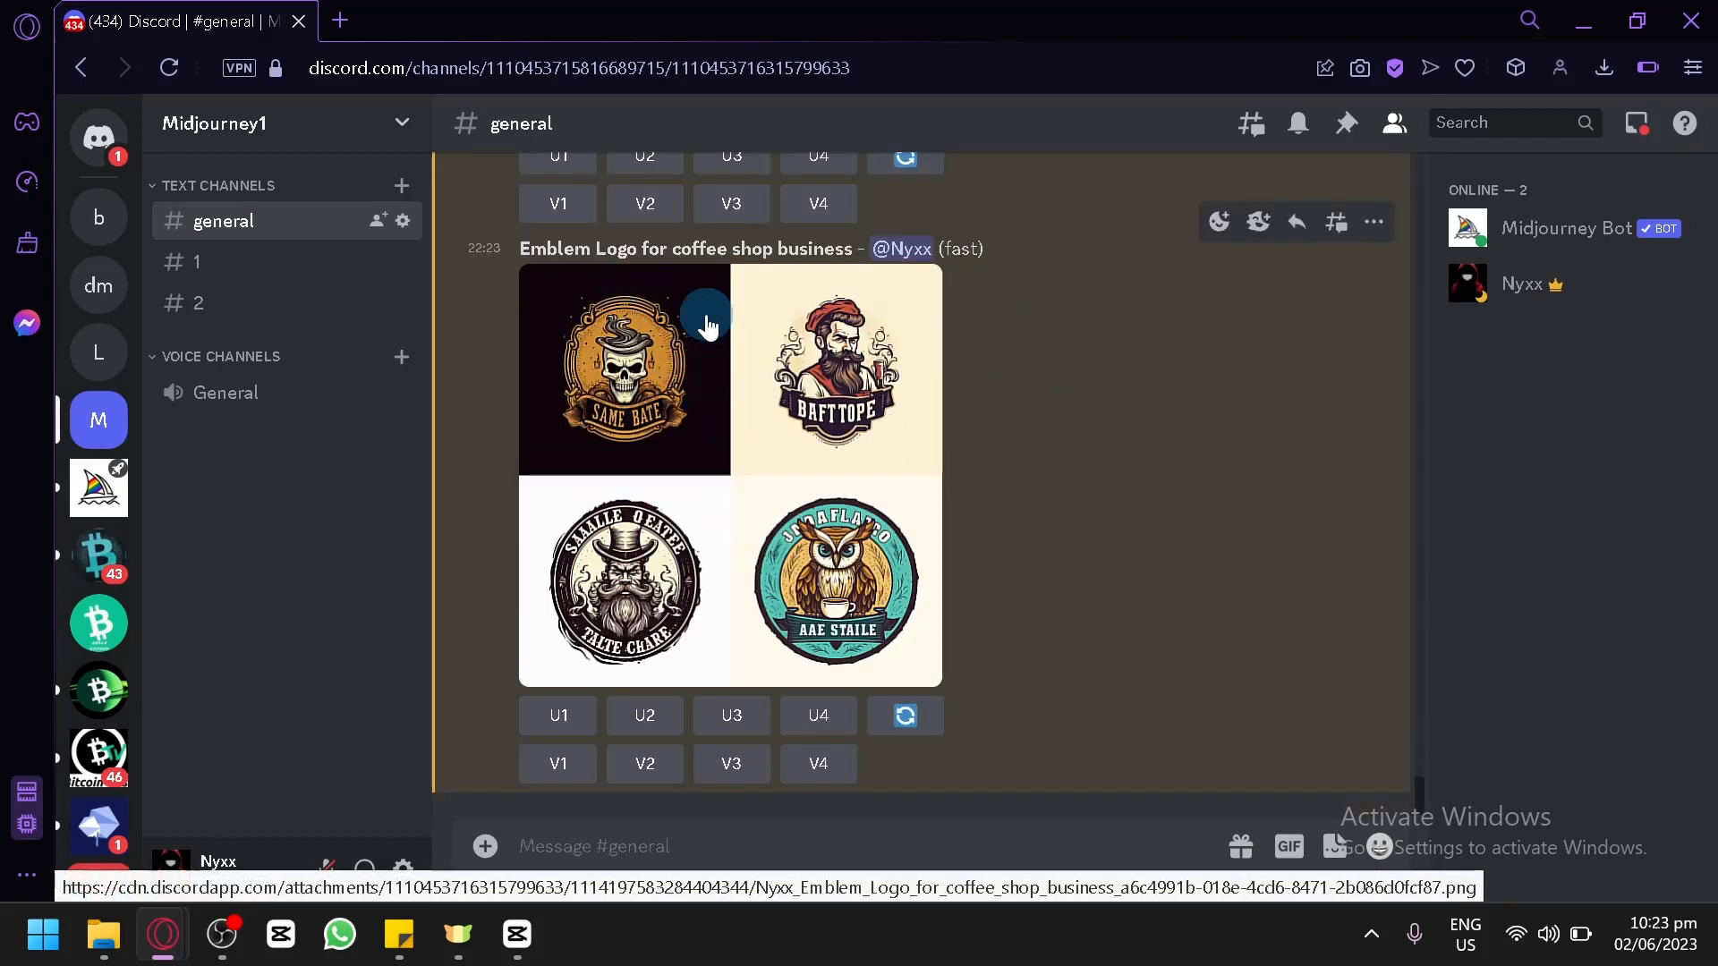
click(779, 383)
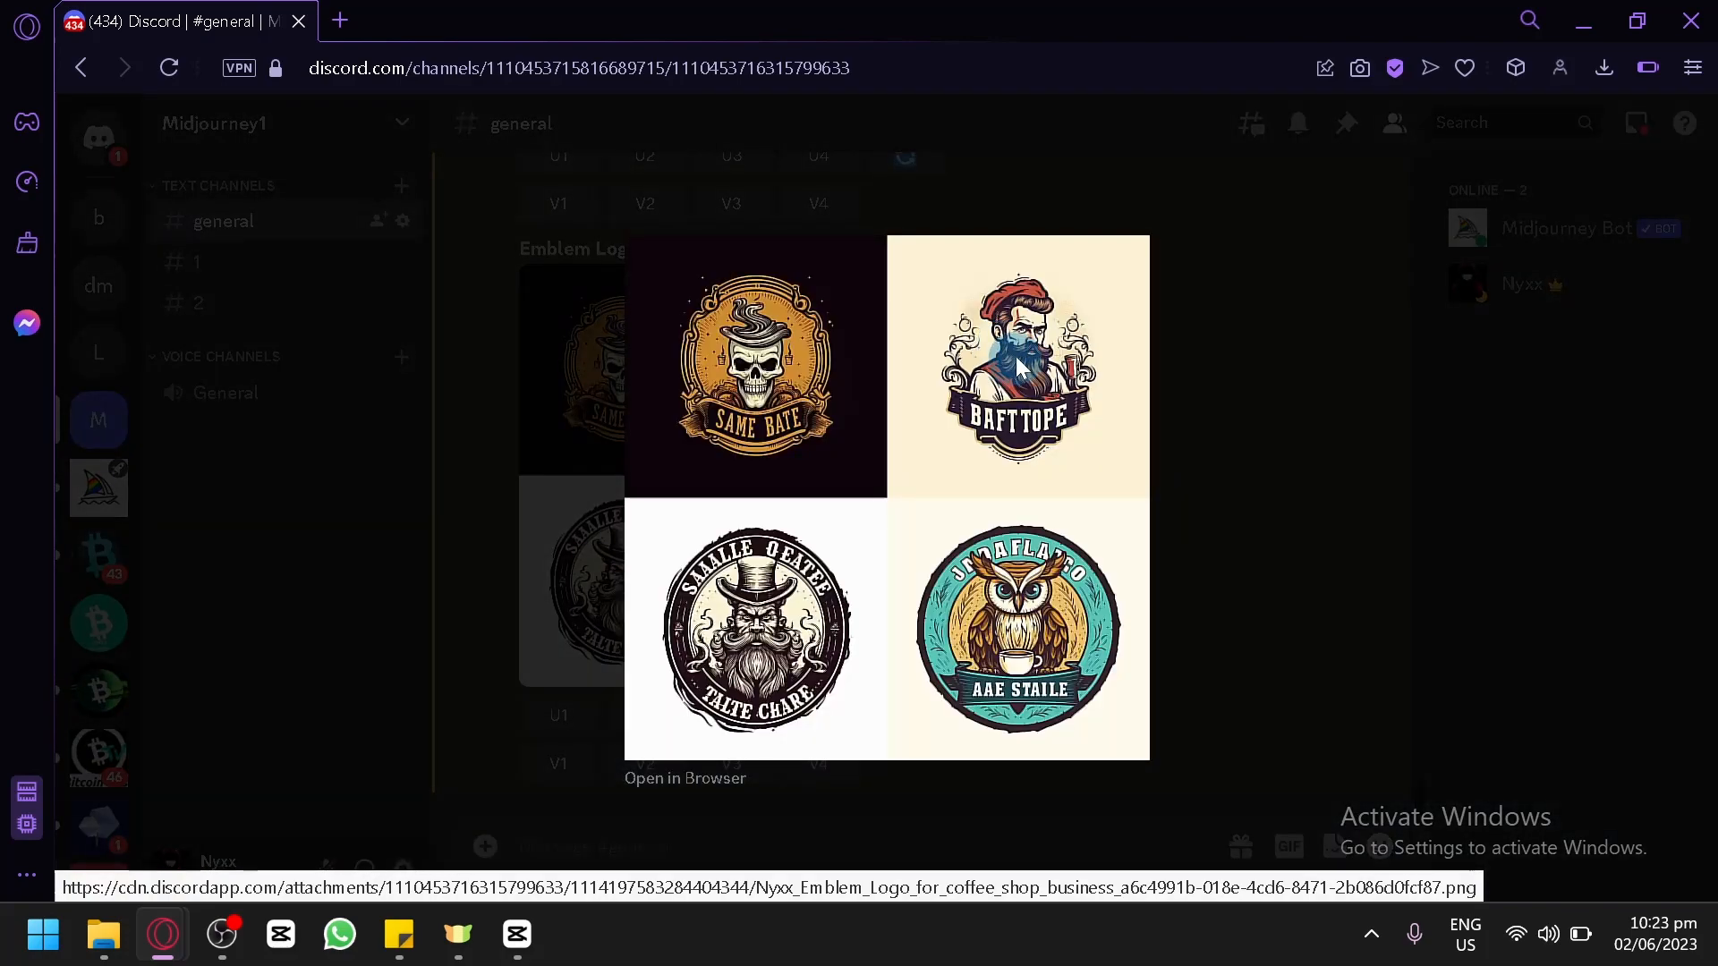
click(1344, 431)
Compare the geometrical and emblem logo grids and their upscale and variation options in the channel.
scroll(1073, 421, up, 5)
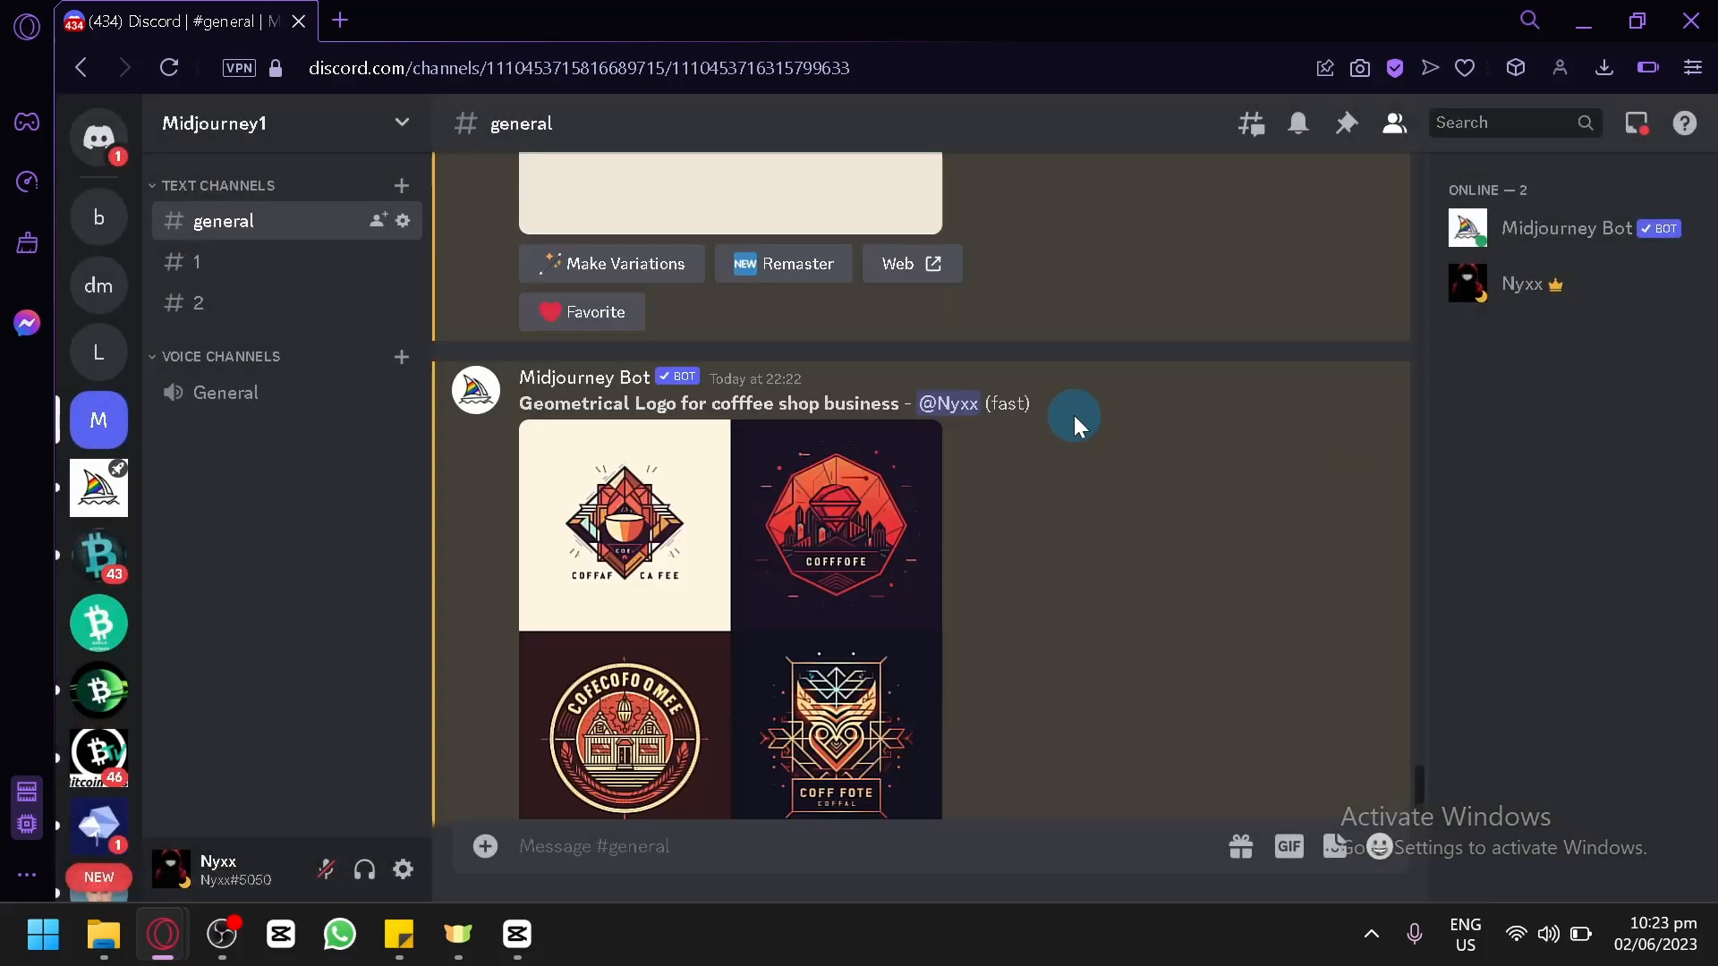
scroll(1073, 415, down, 5)
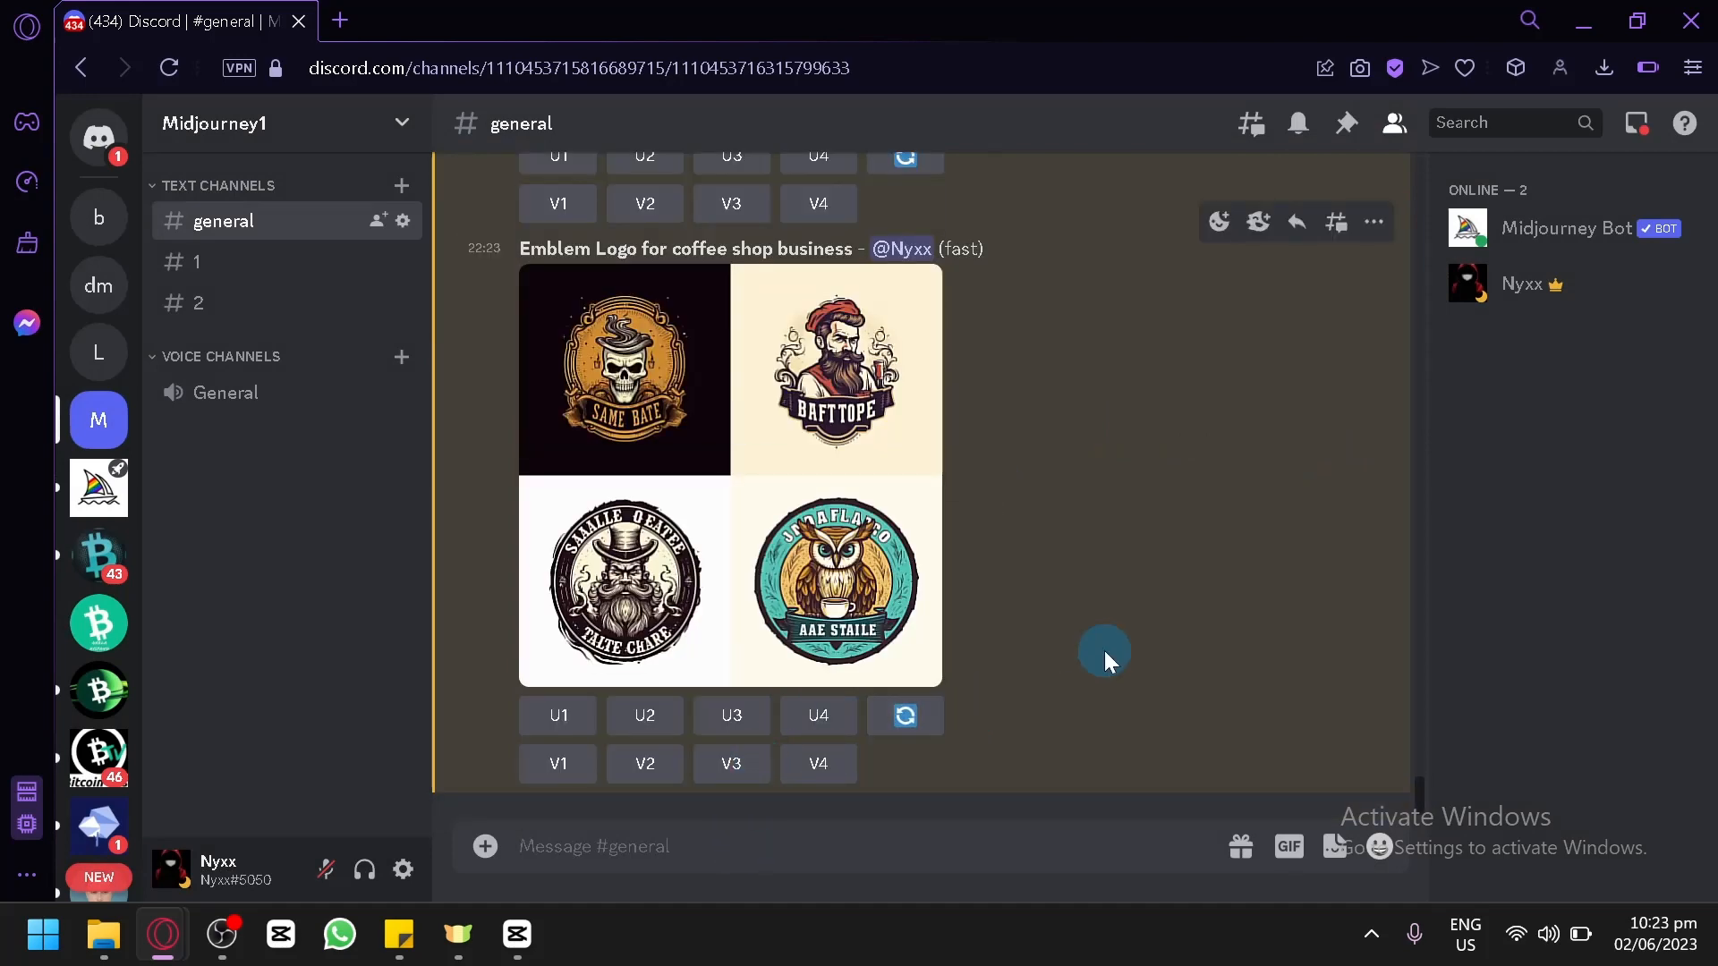
scroll(1104, 653, up, 5)
scroll(1092, 662, down, 5)
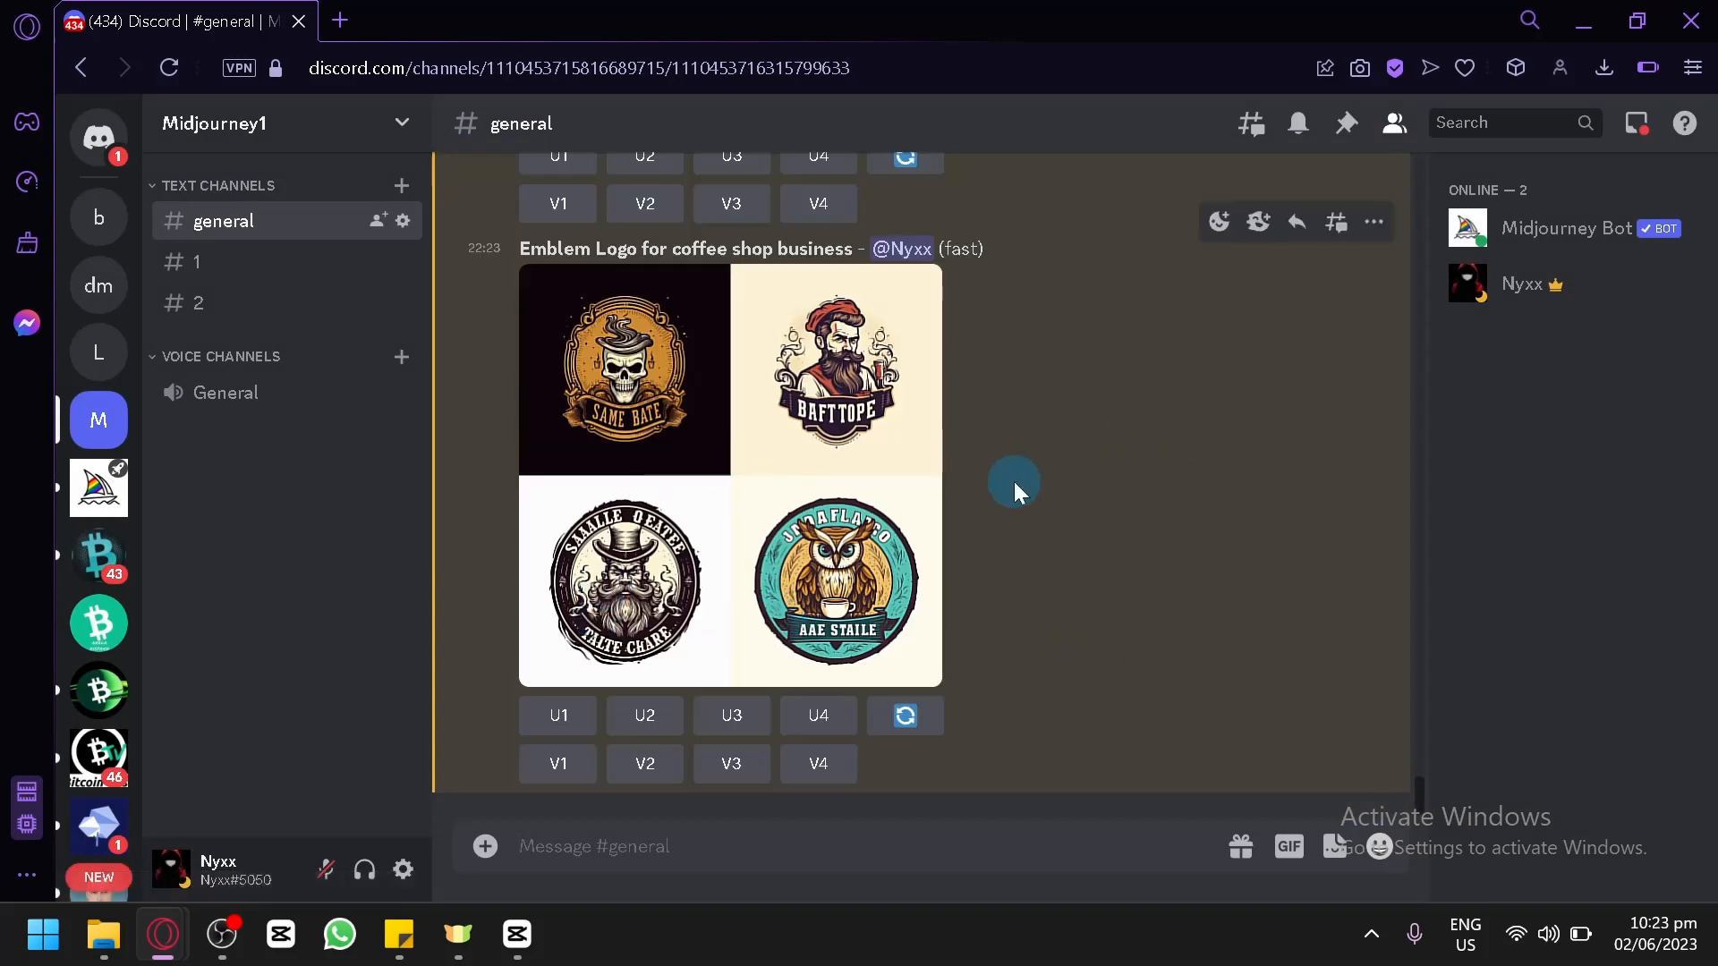
scroll(1145, 629, up, 5)
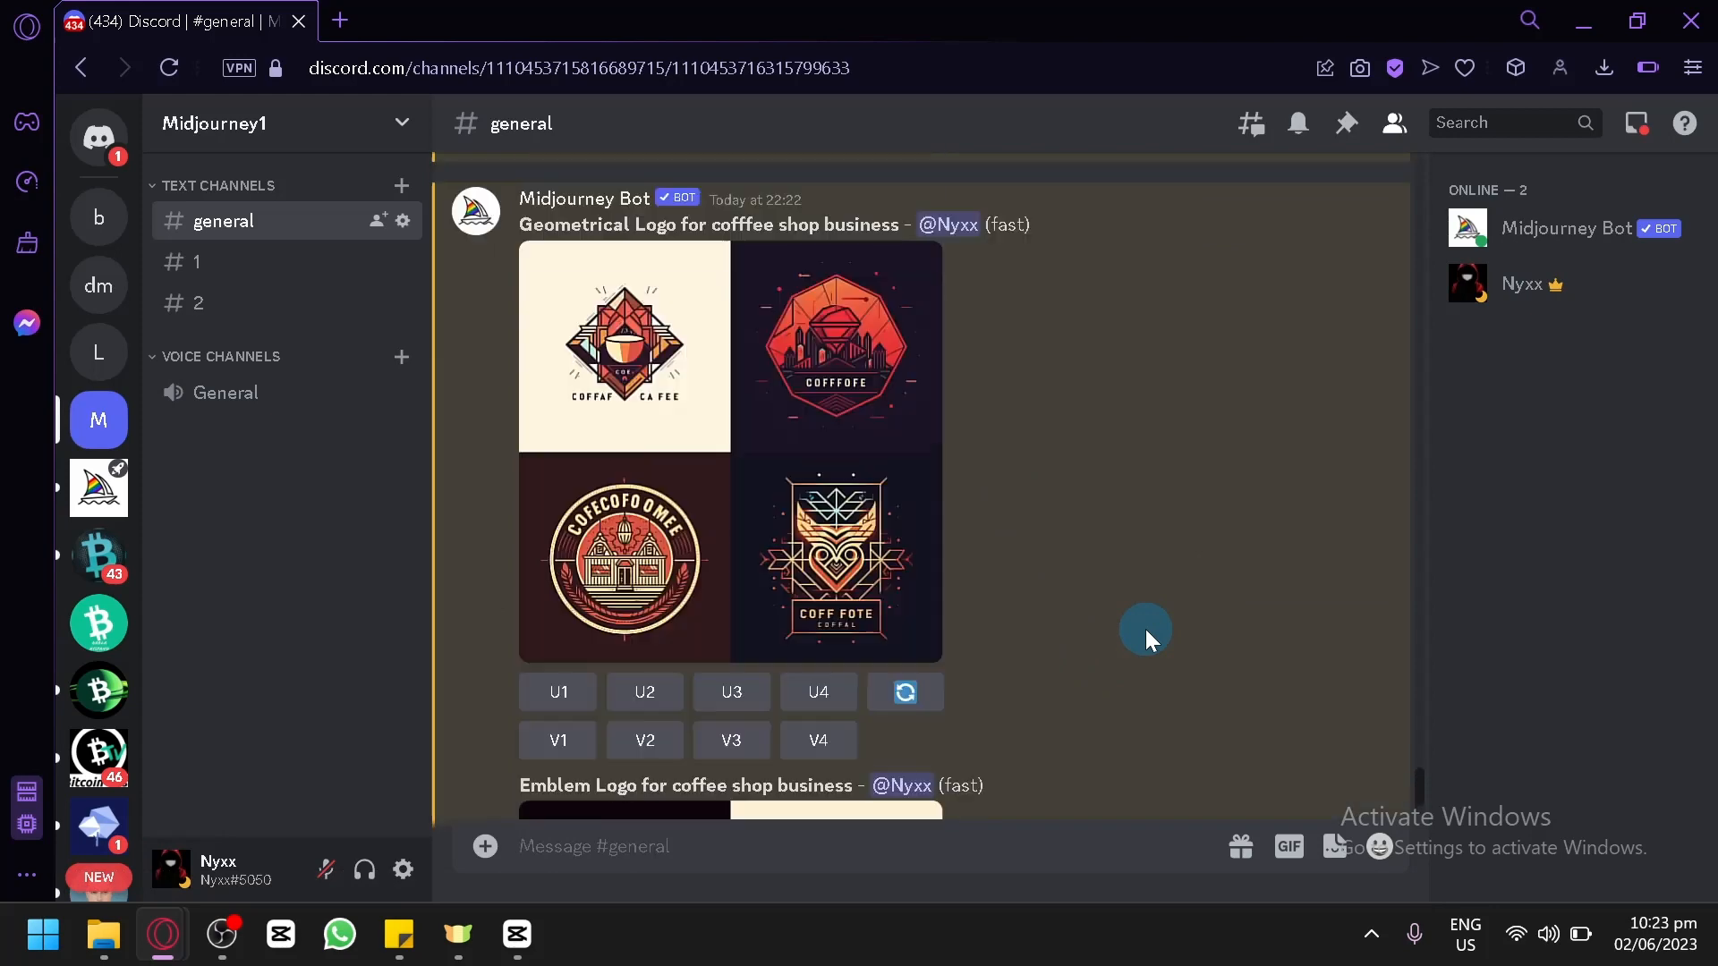
scroll(530, 611, down, 2)
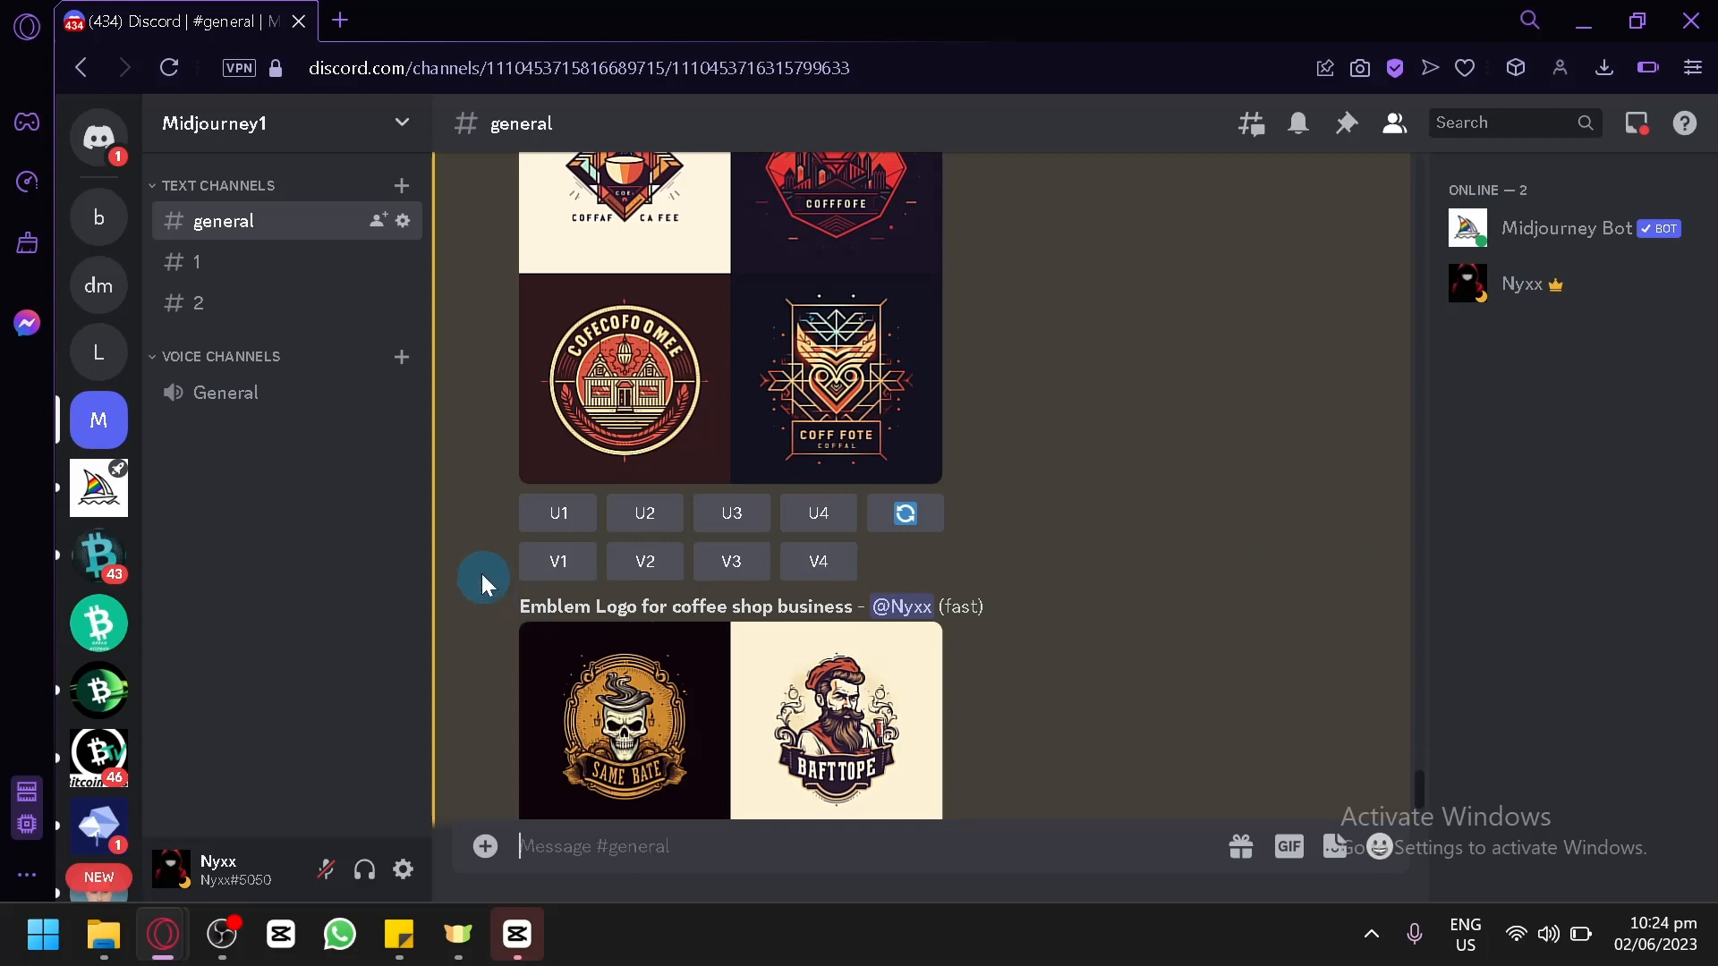
scroll(481, 573, up, 1)
scroll(476, 572, down, 3)
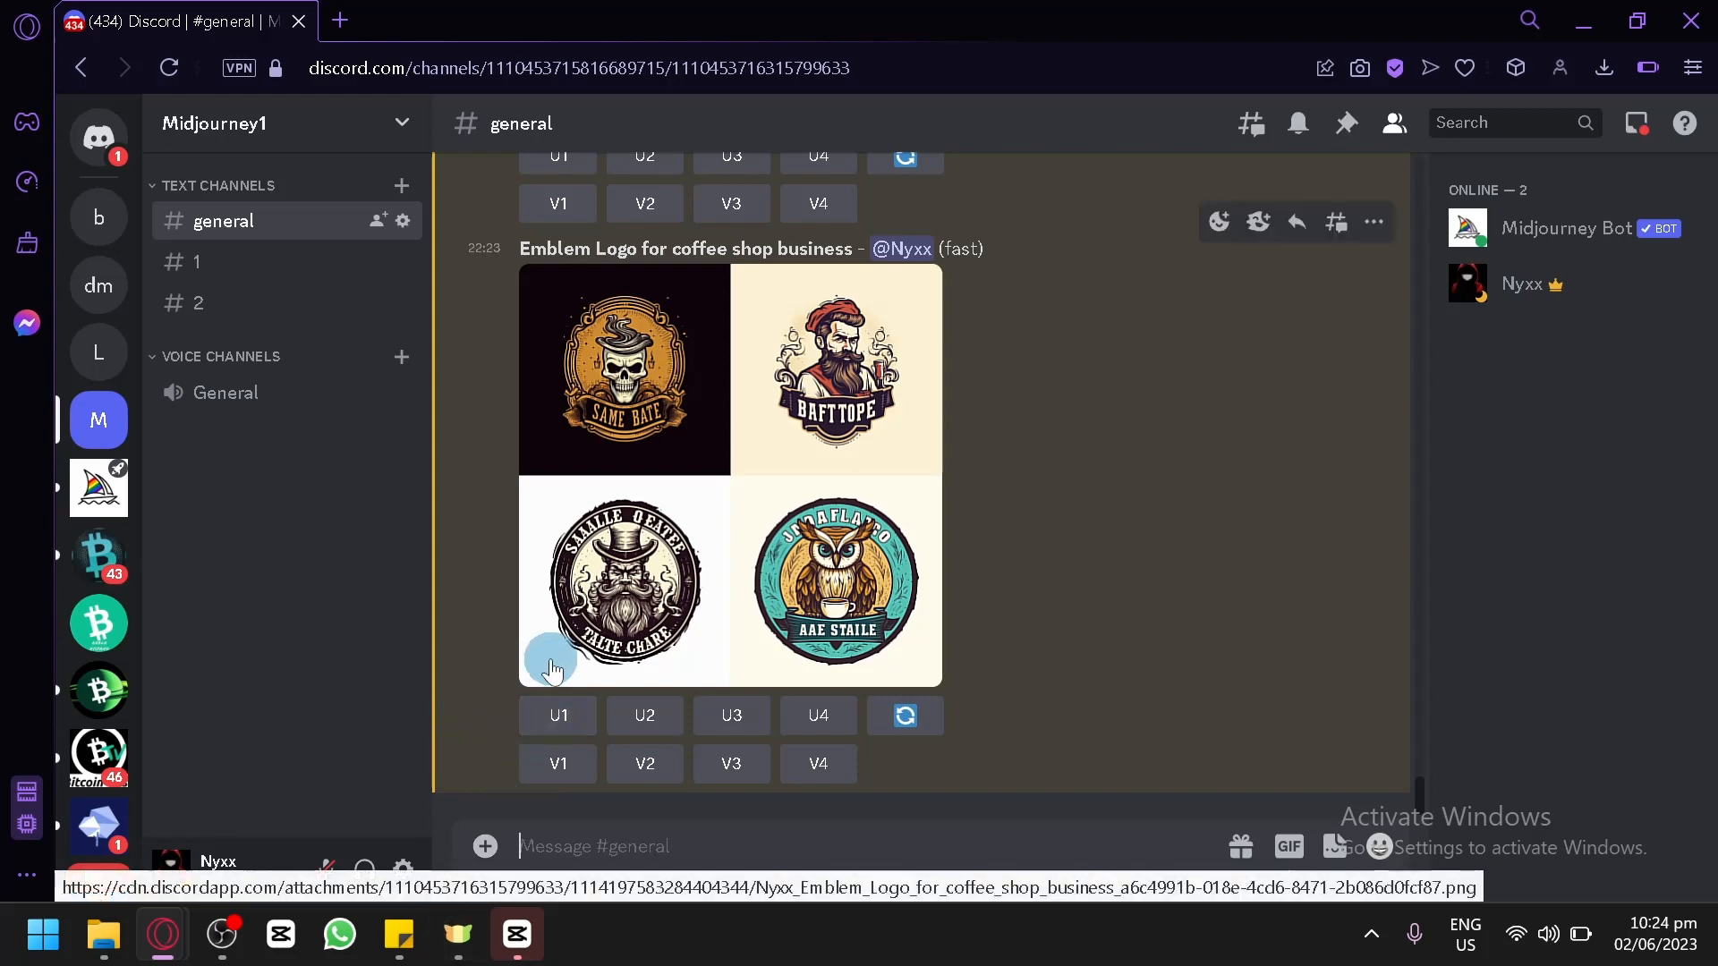
Submit an /imagine command with the prompt "Emblem Logo for coffee mug".
text(/)
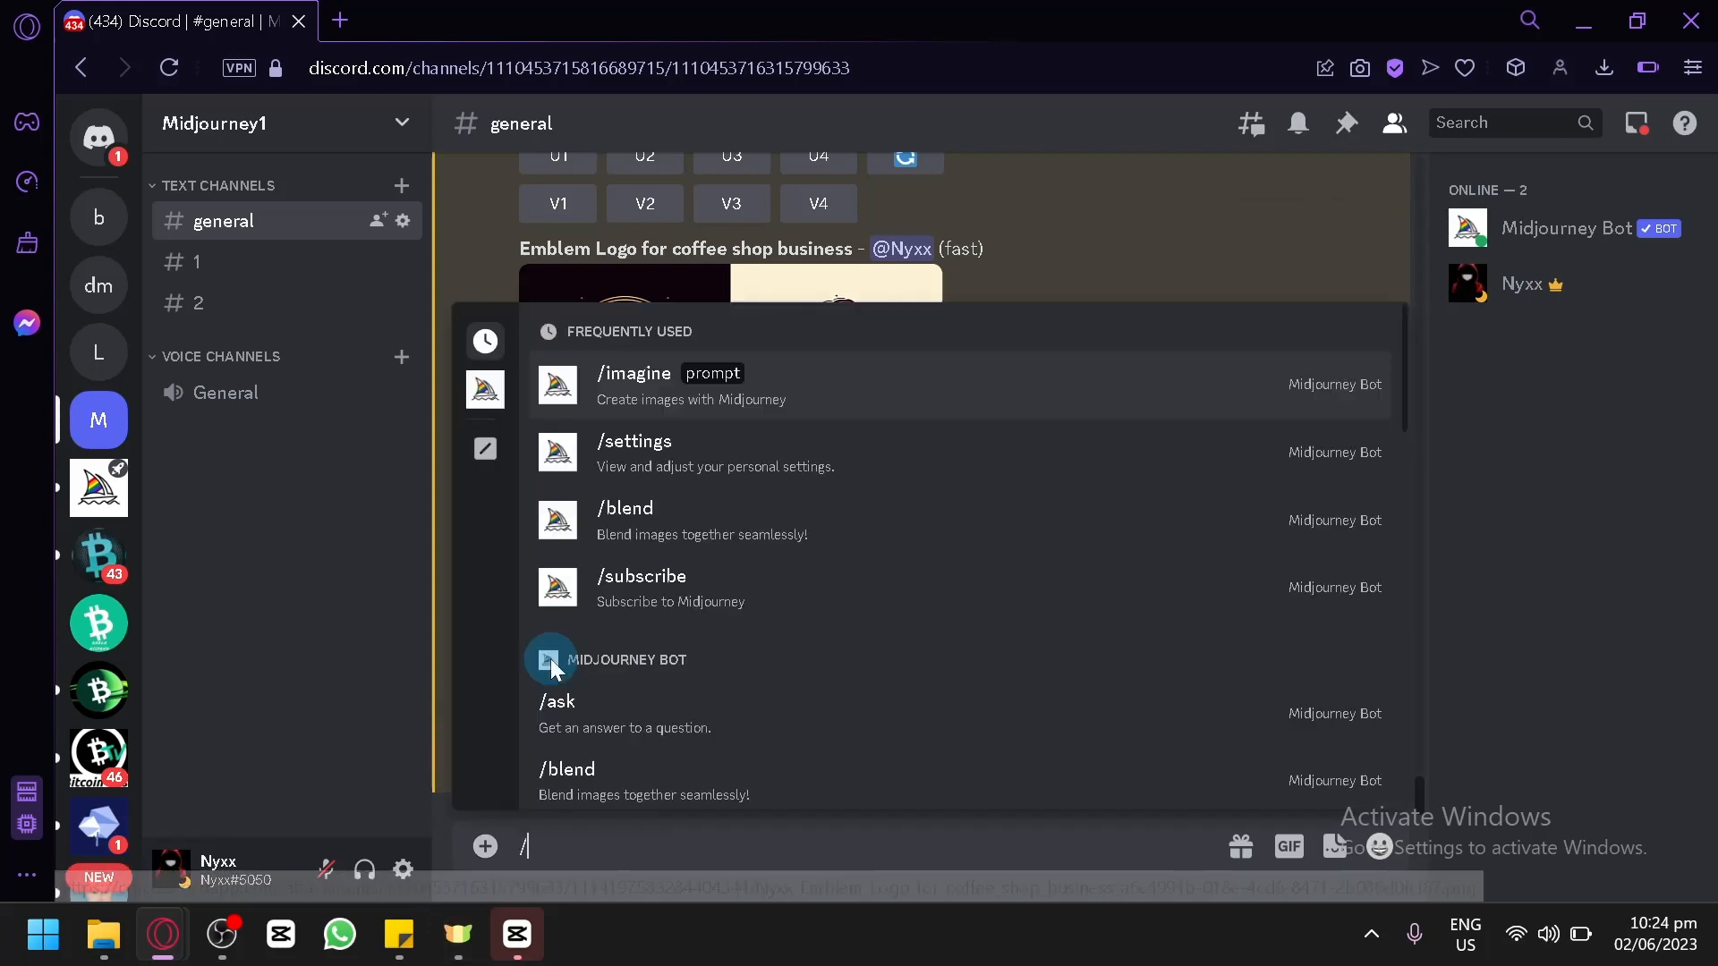
key(Return)
text(Emblem Logo)
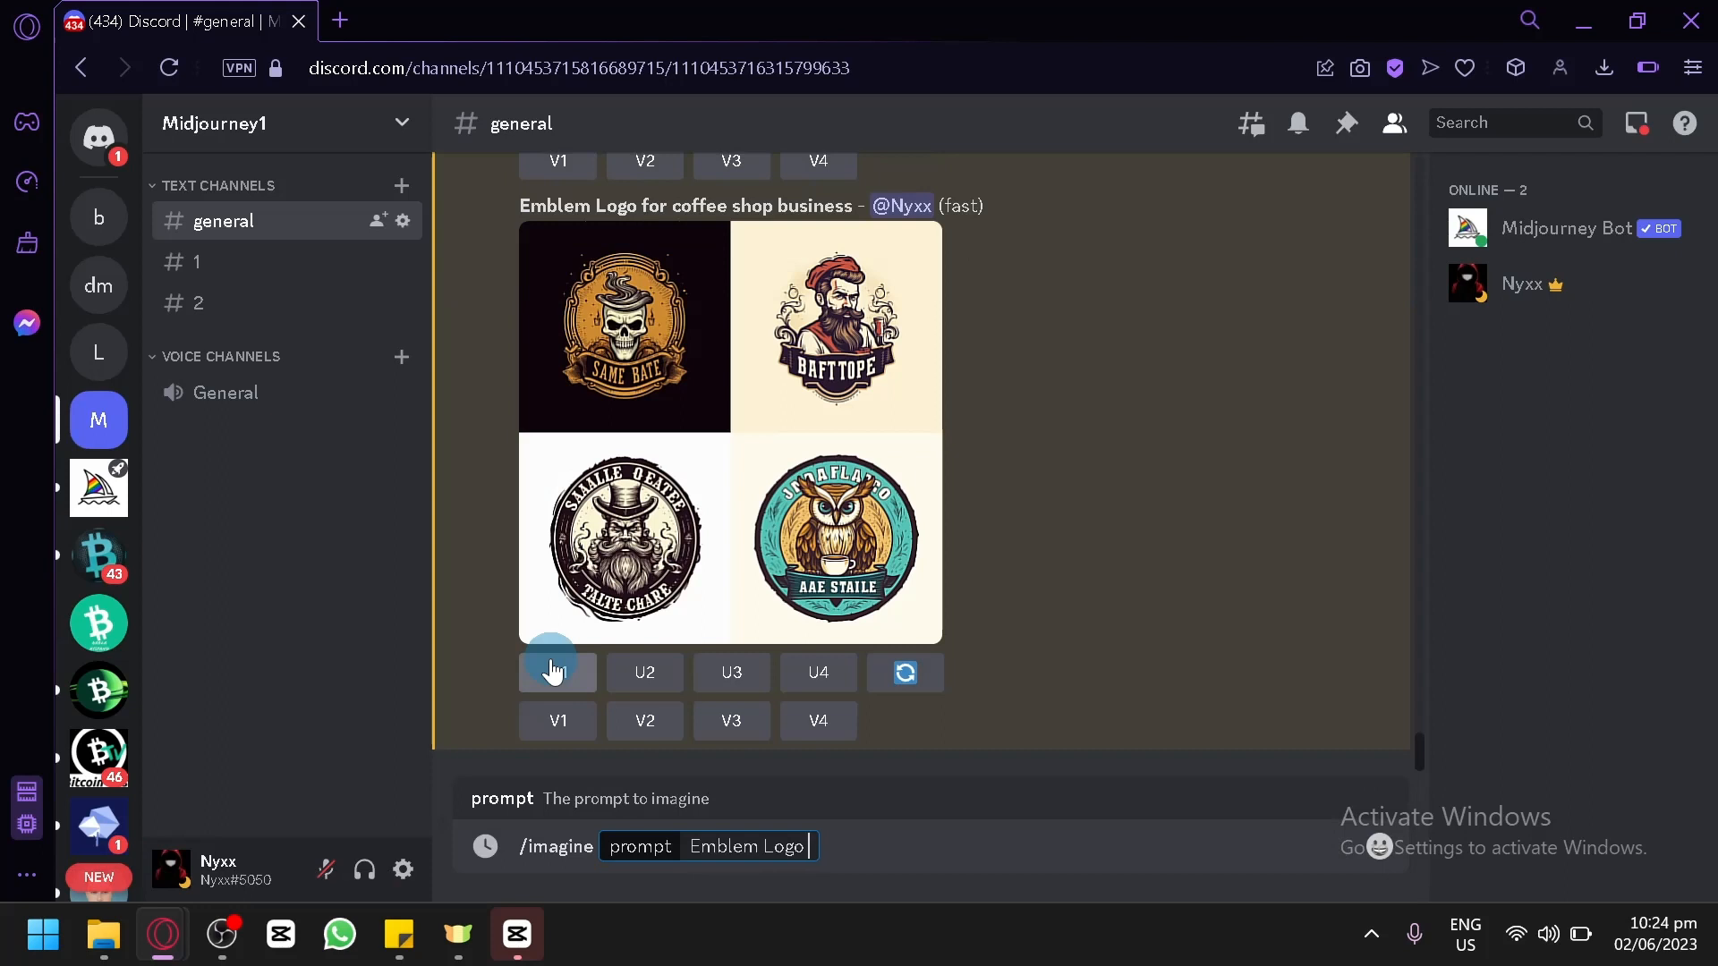
text( for coffee mug)
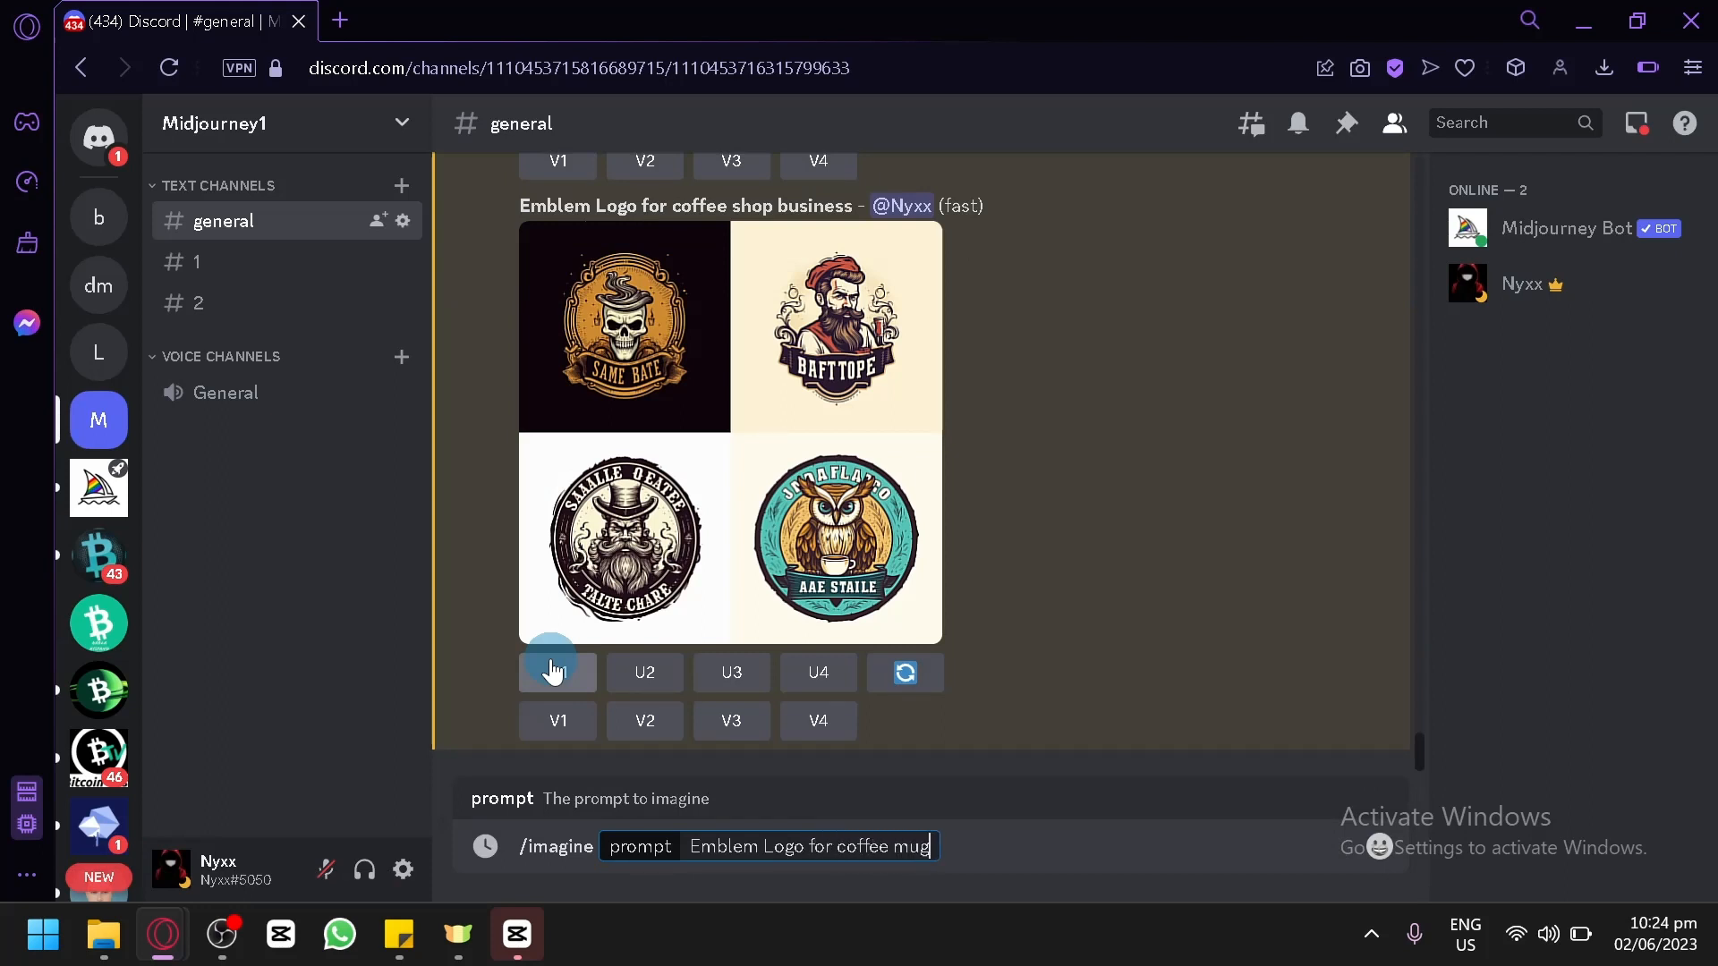
key(Return)
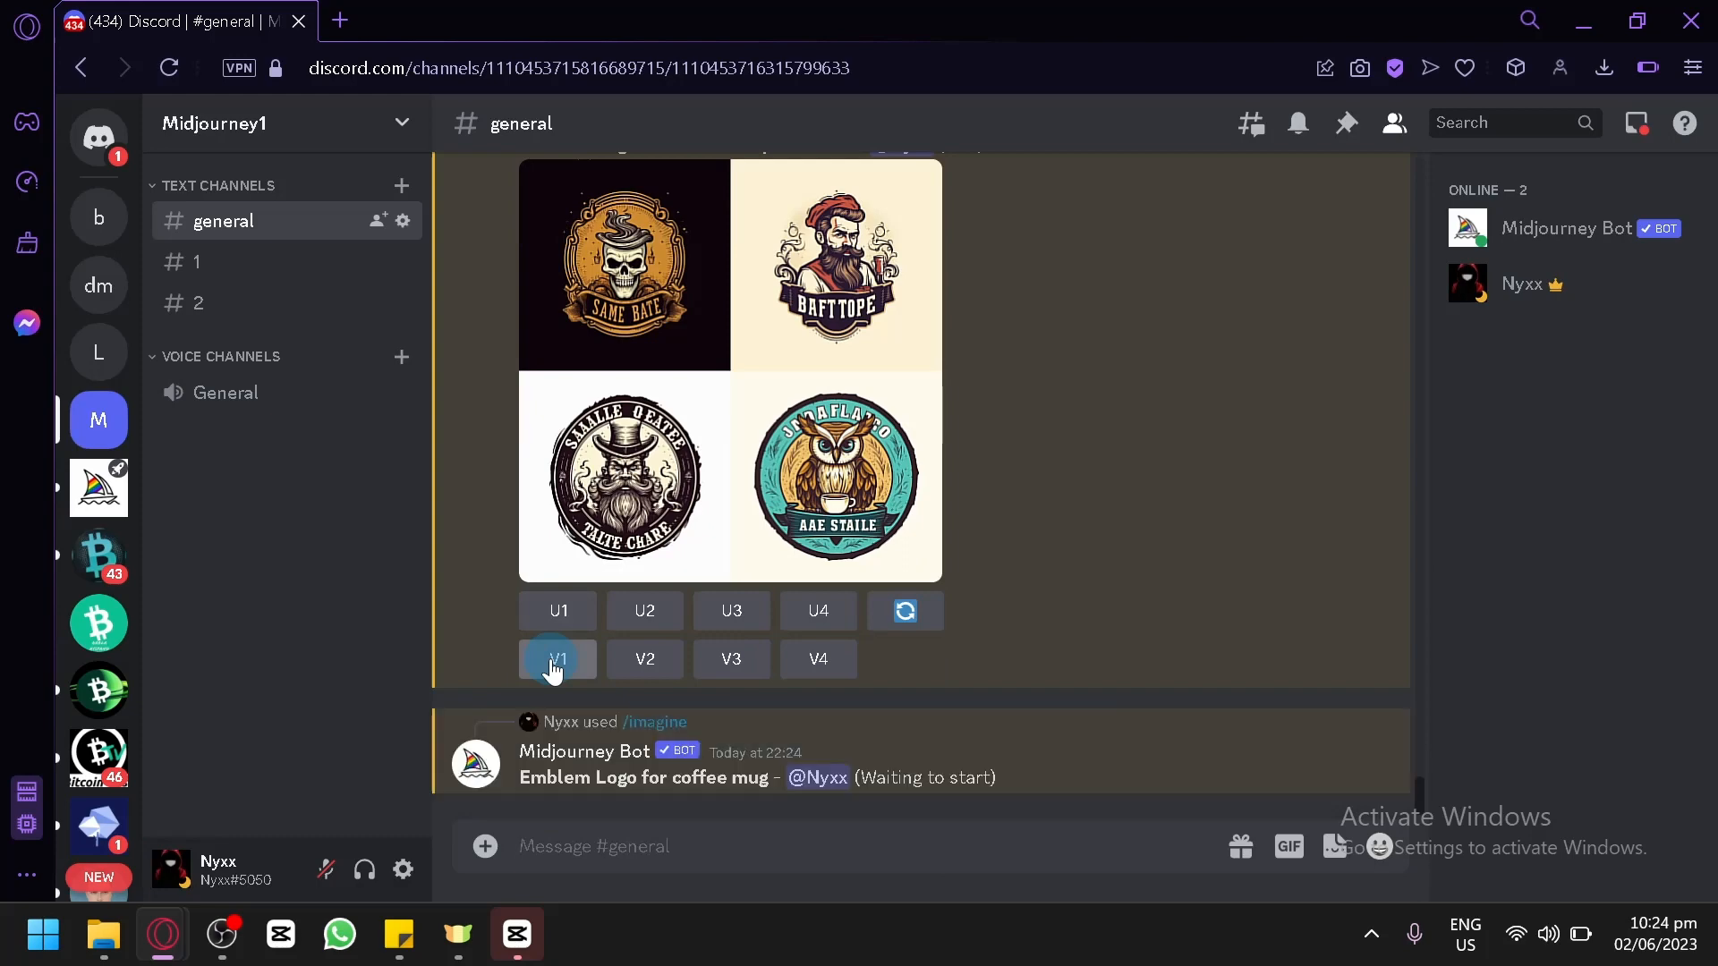
scroll(1140, 451, up, 10)
scroll(1137, 456, down, 10)
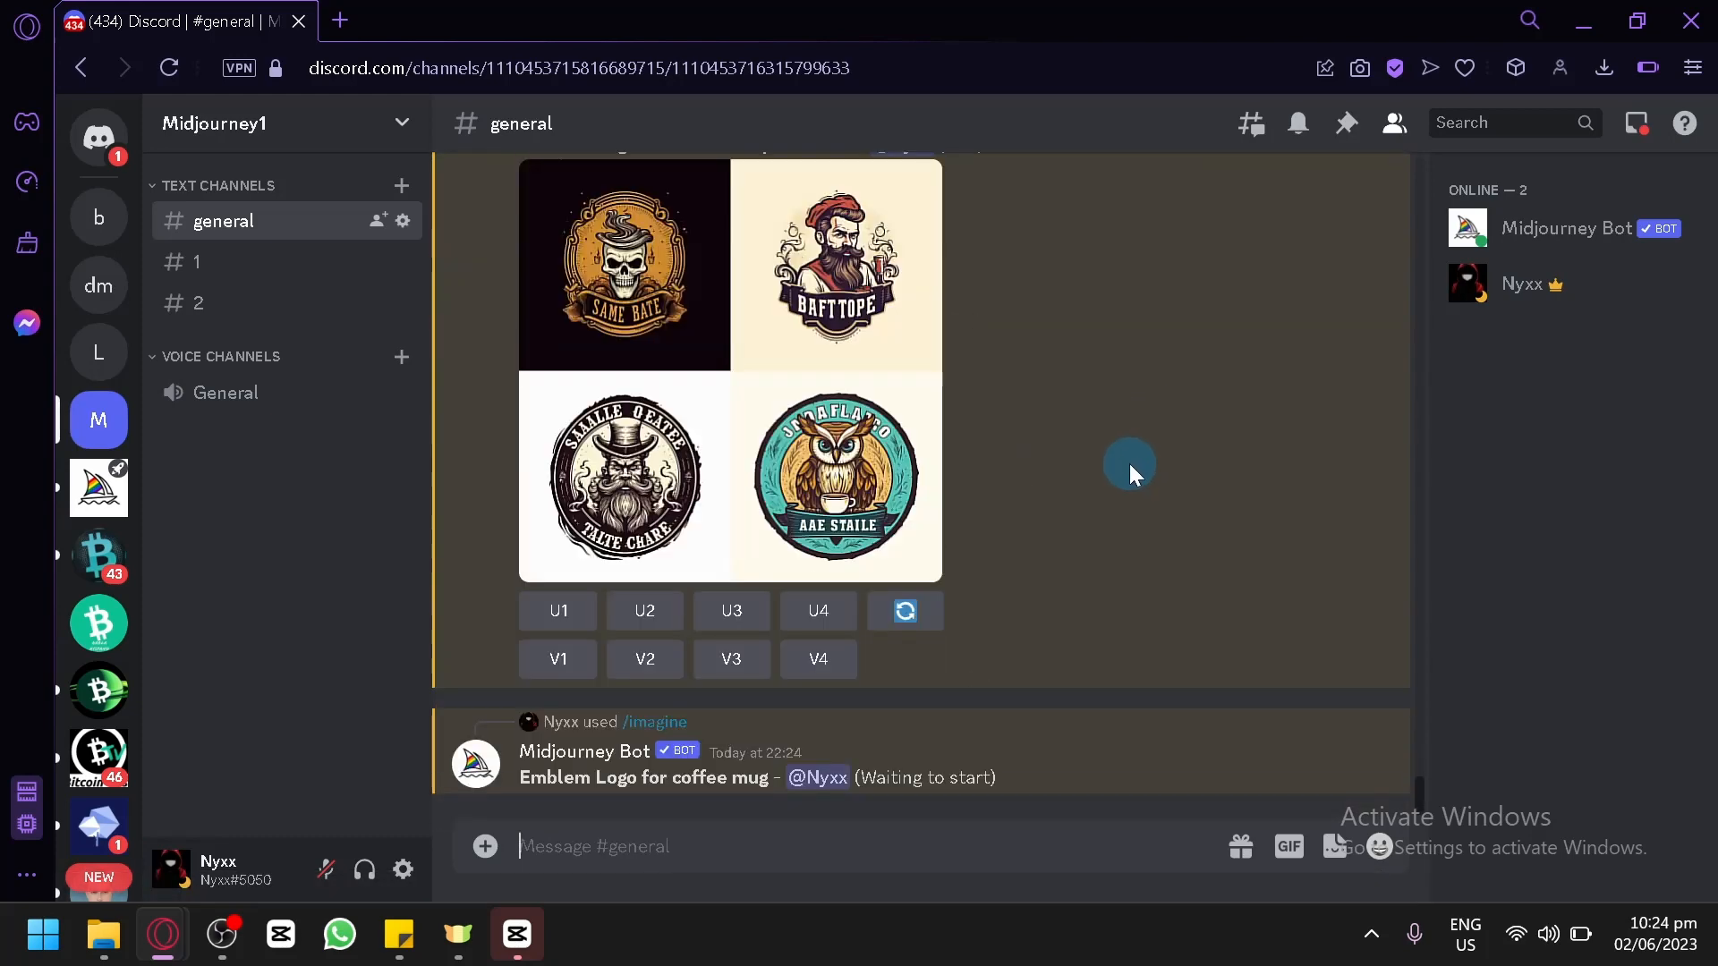
Submit an /imagine command with the prompt "geometrical logo, coffee mug".
click(534, 827)
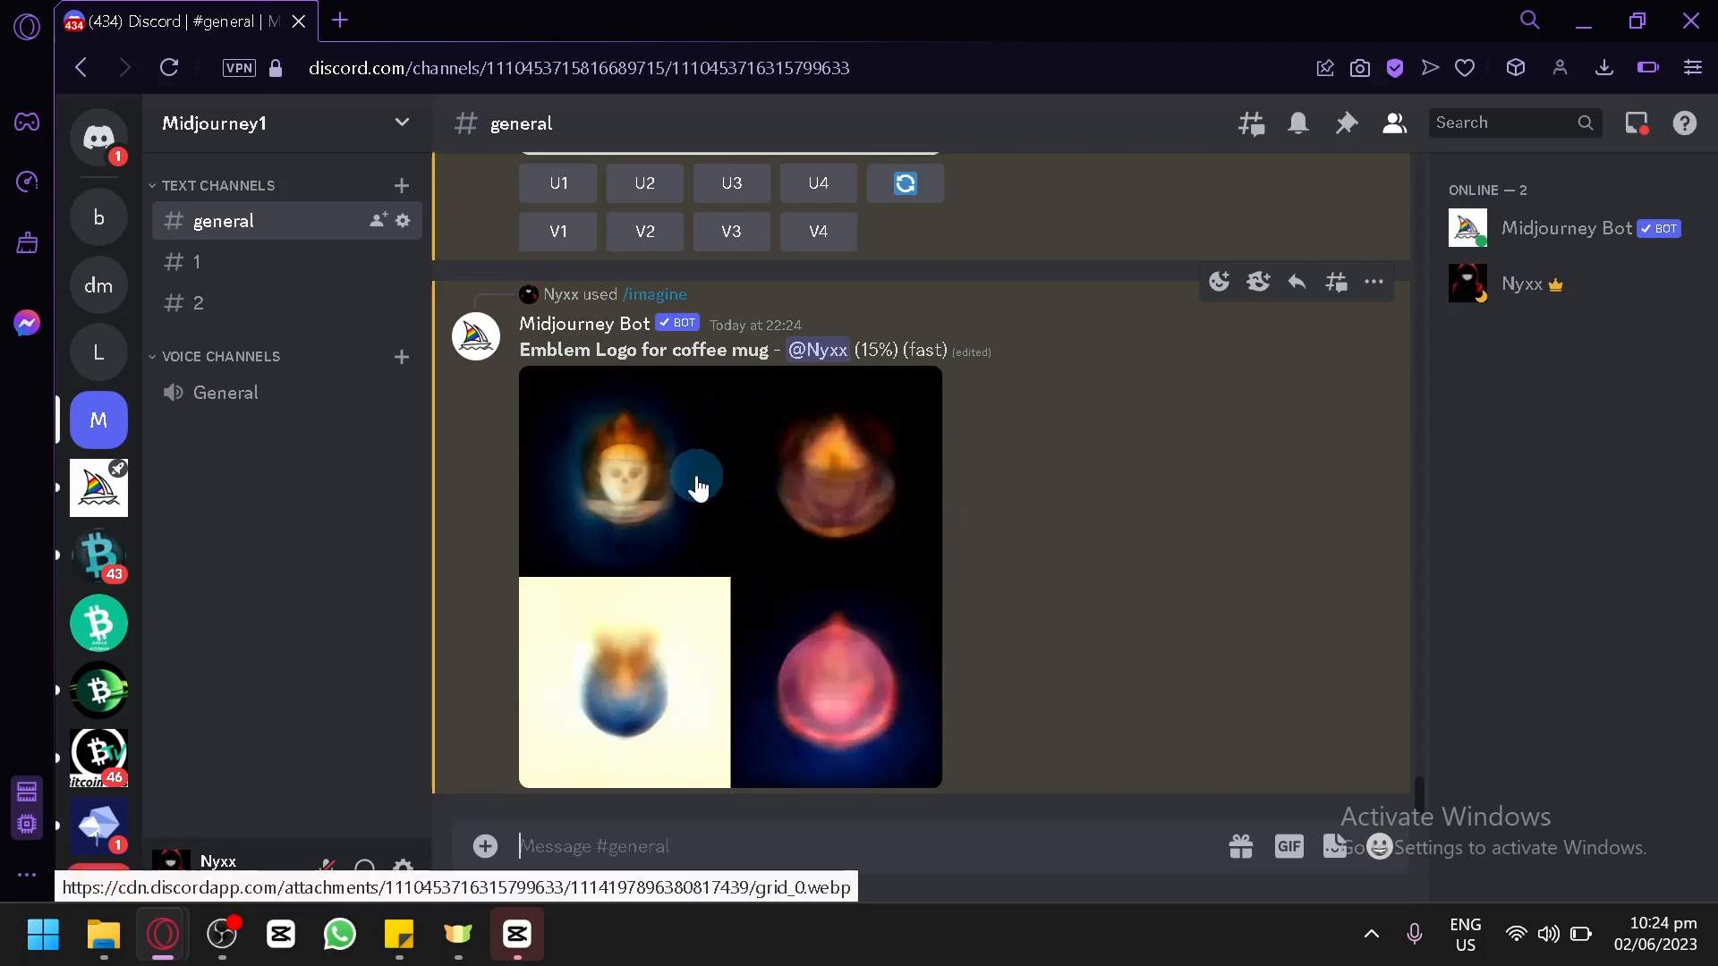
scroll(696, 475, up, 10)
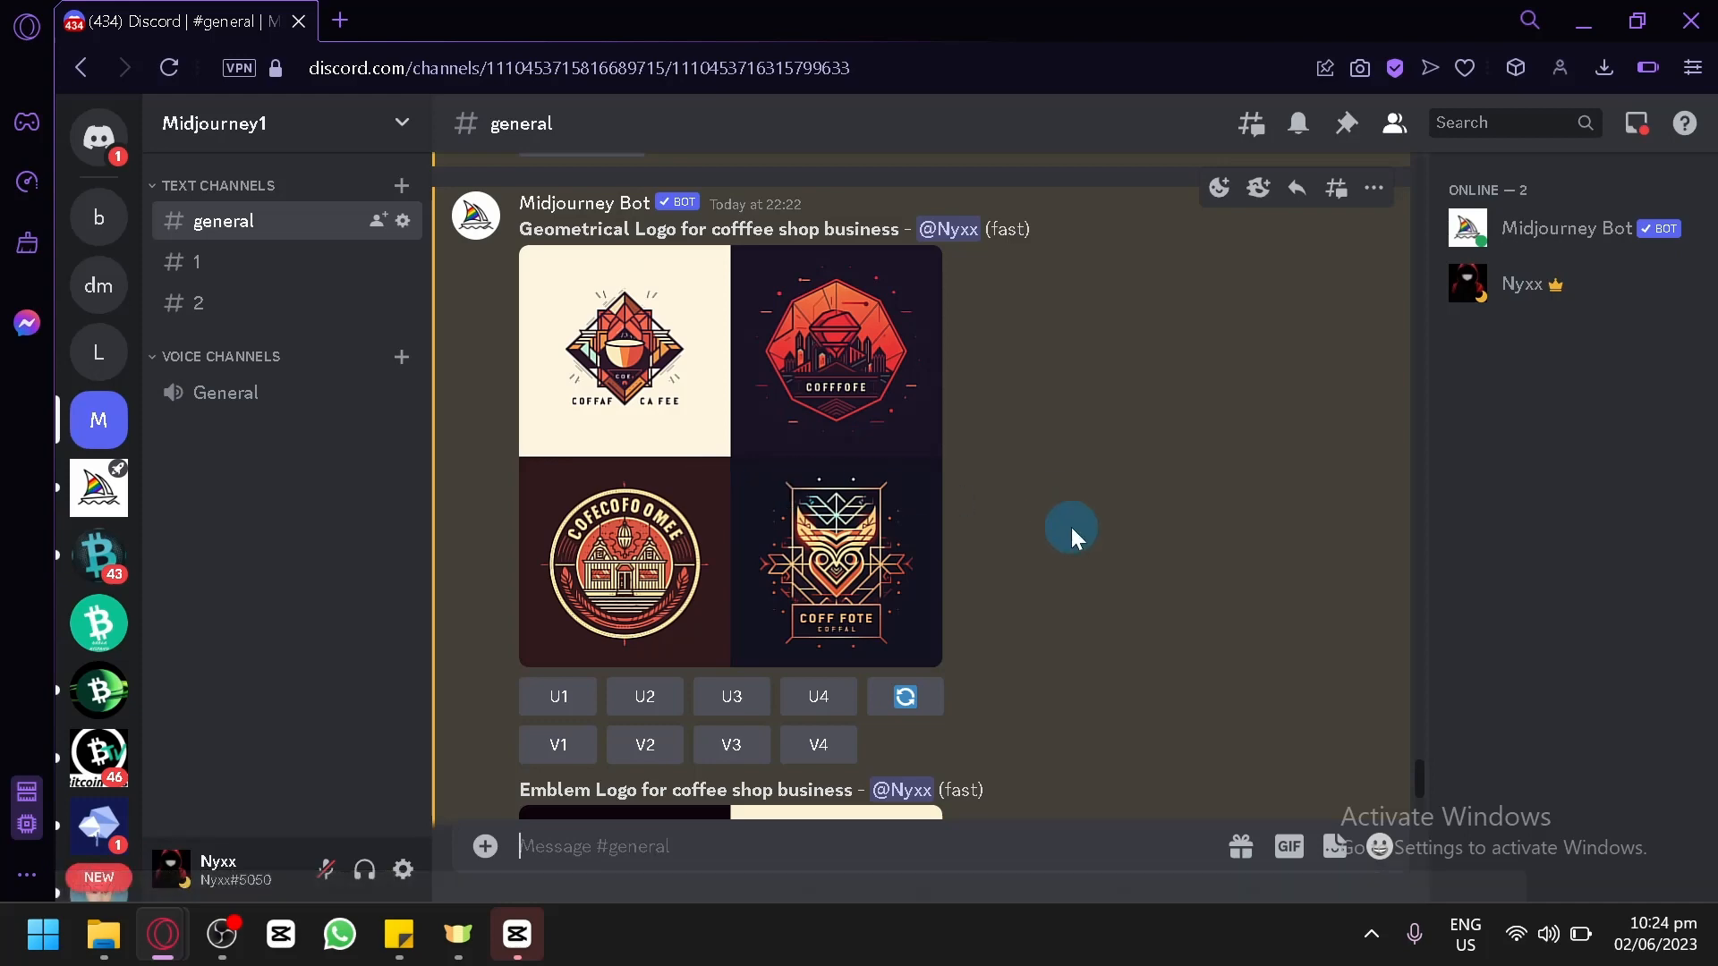
text(/)
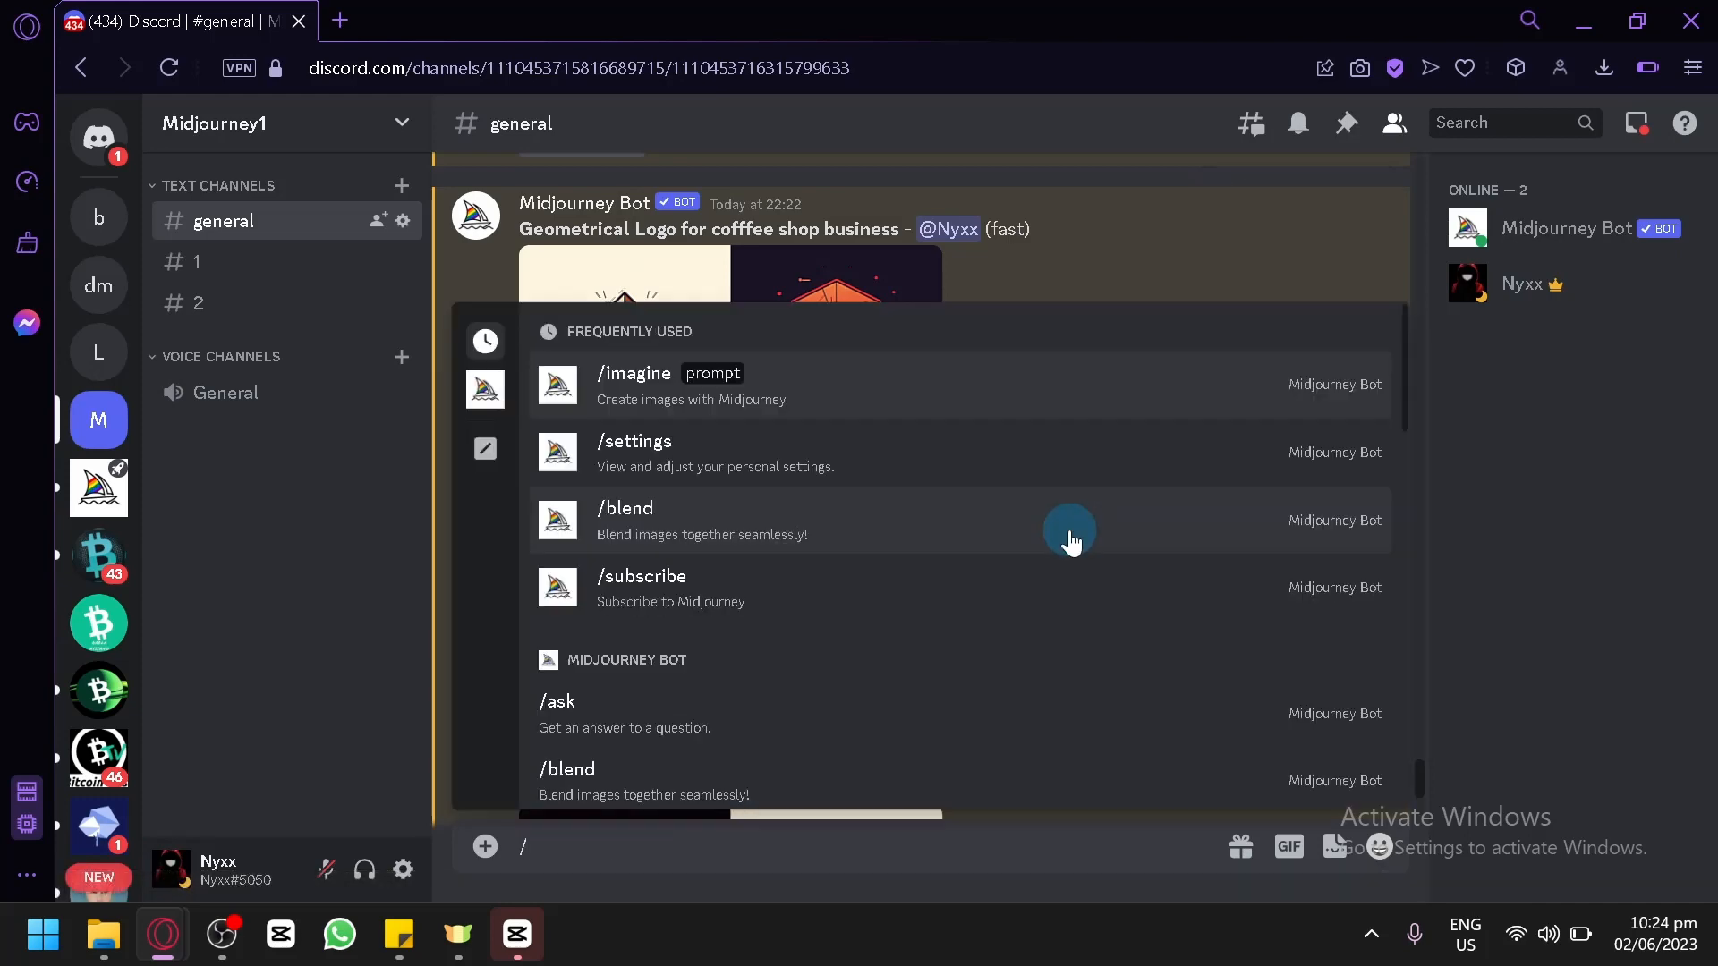
key(Return)
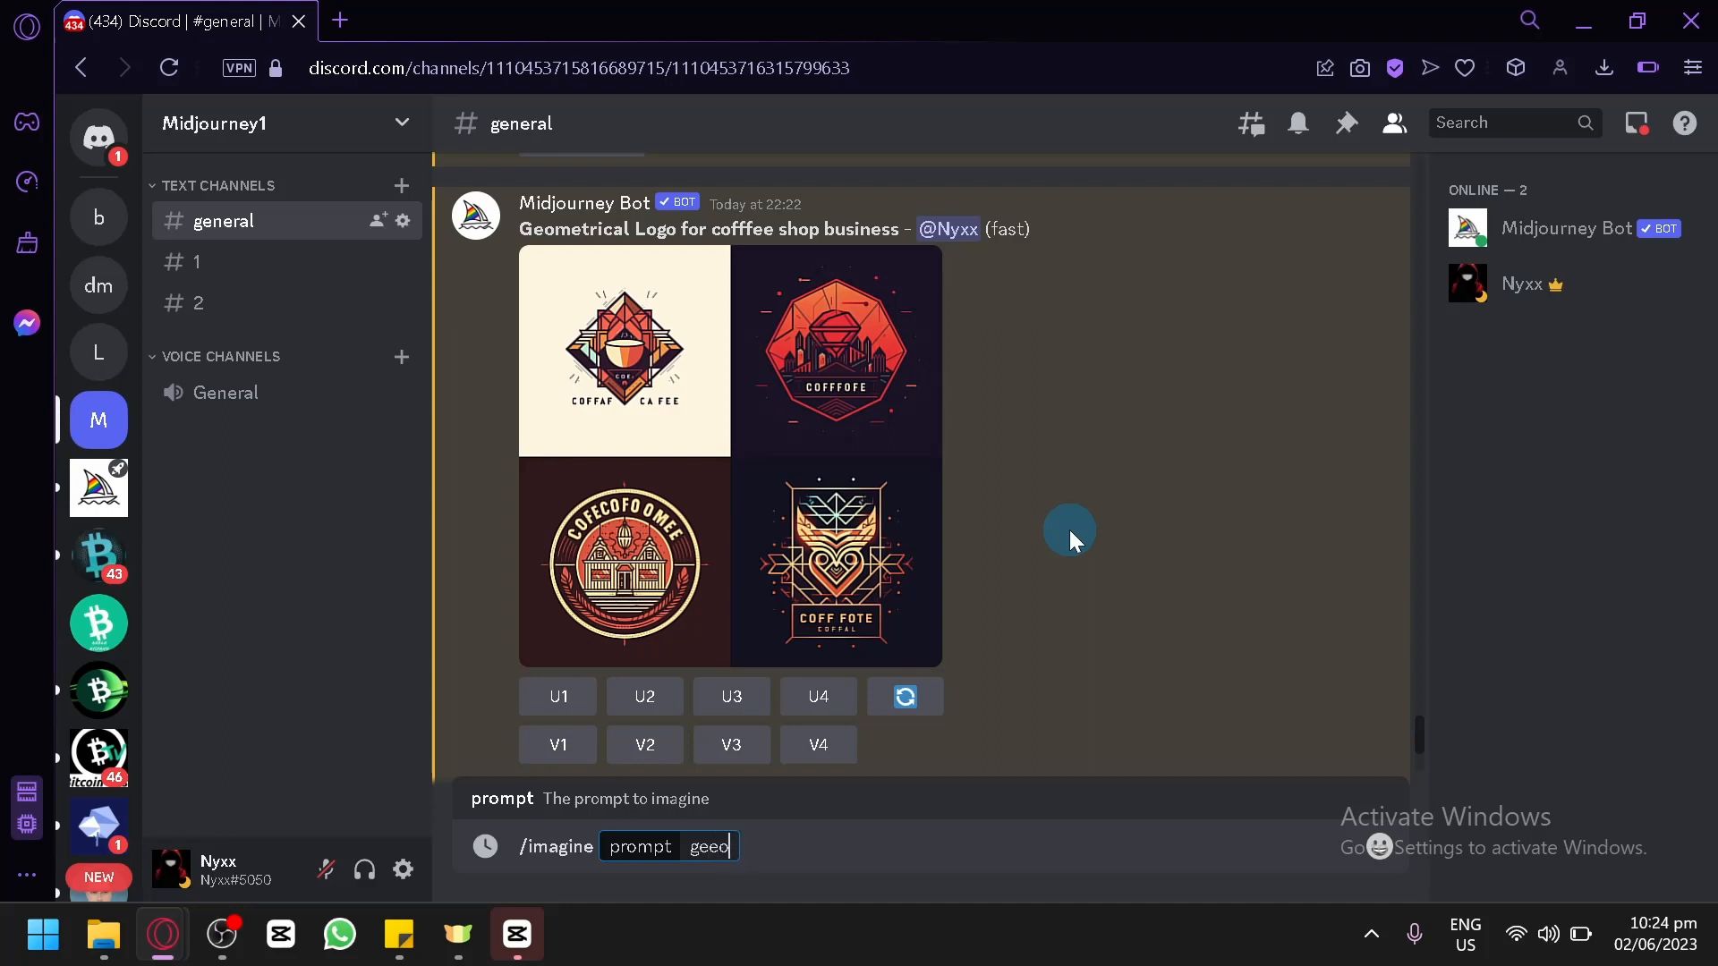
text(geeo)
key(BackSpace)
key(BackSpace)
text(ometrical)
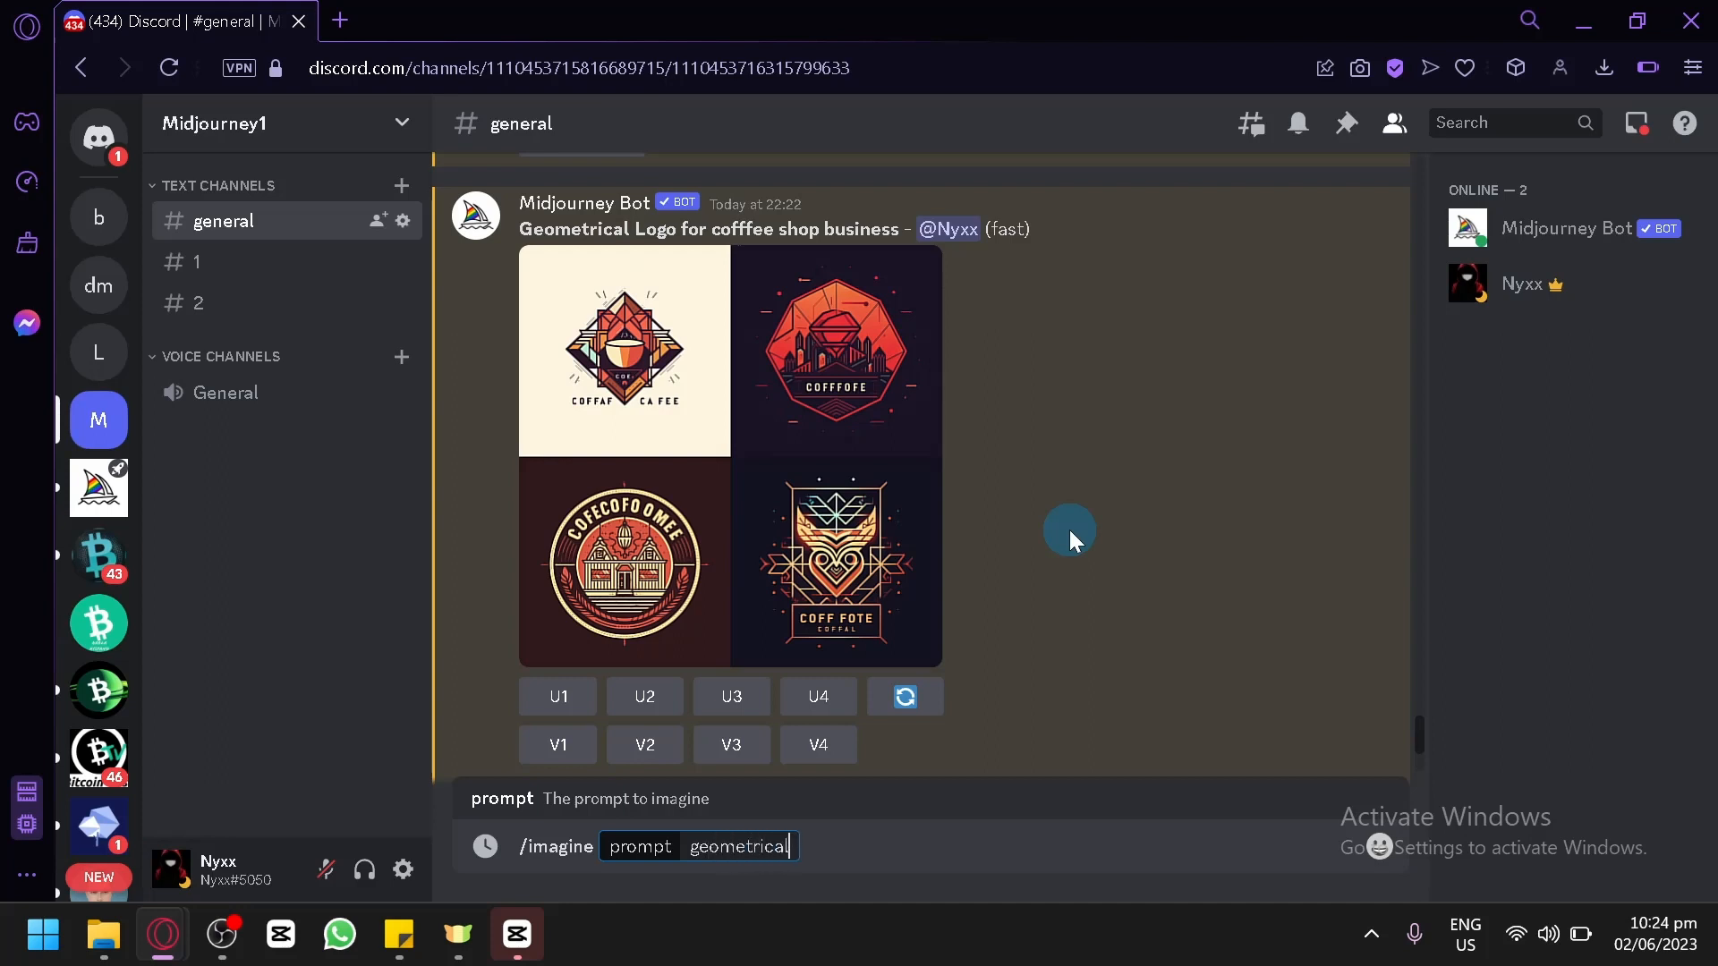
text( logo for)
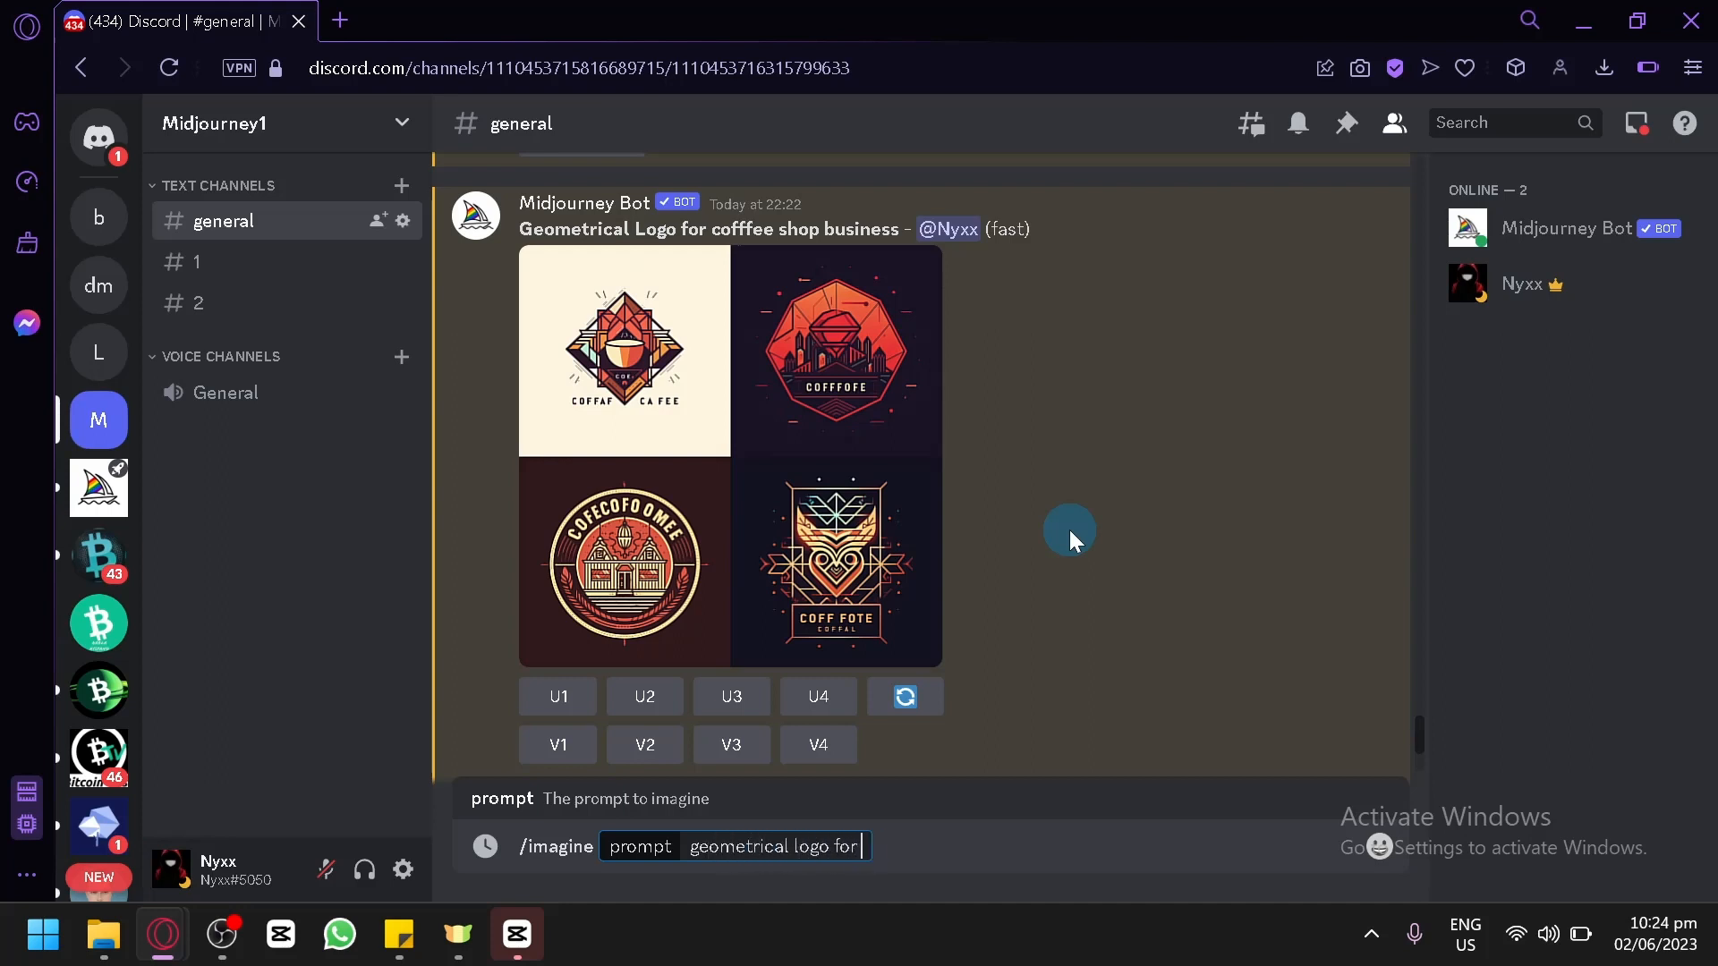
key(BackSpace)
key(BackSpace)
text(coffeee)
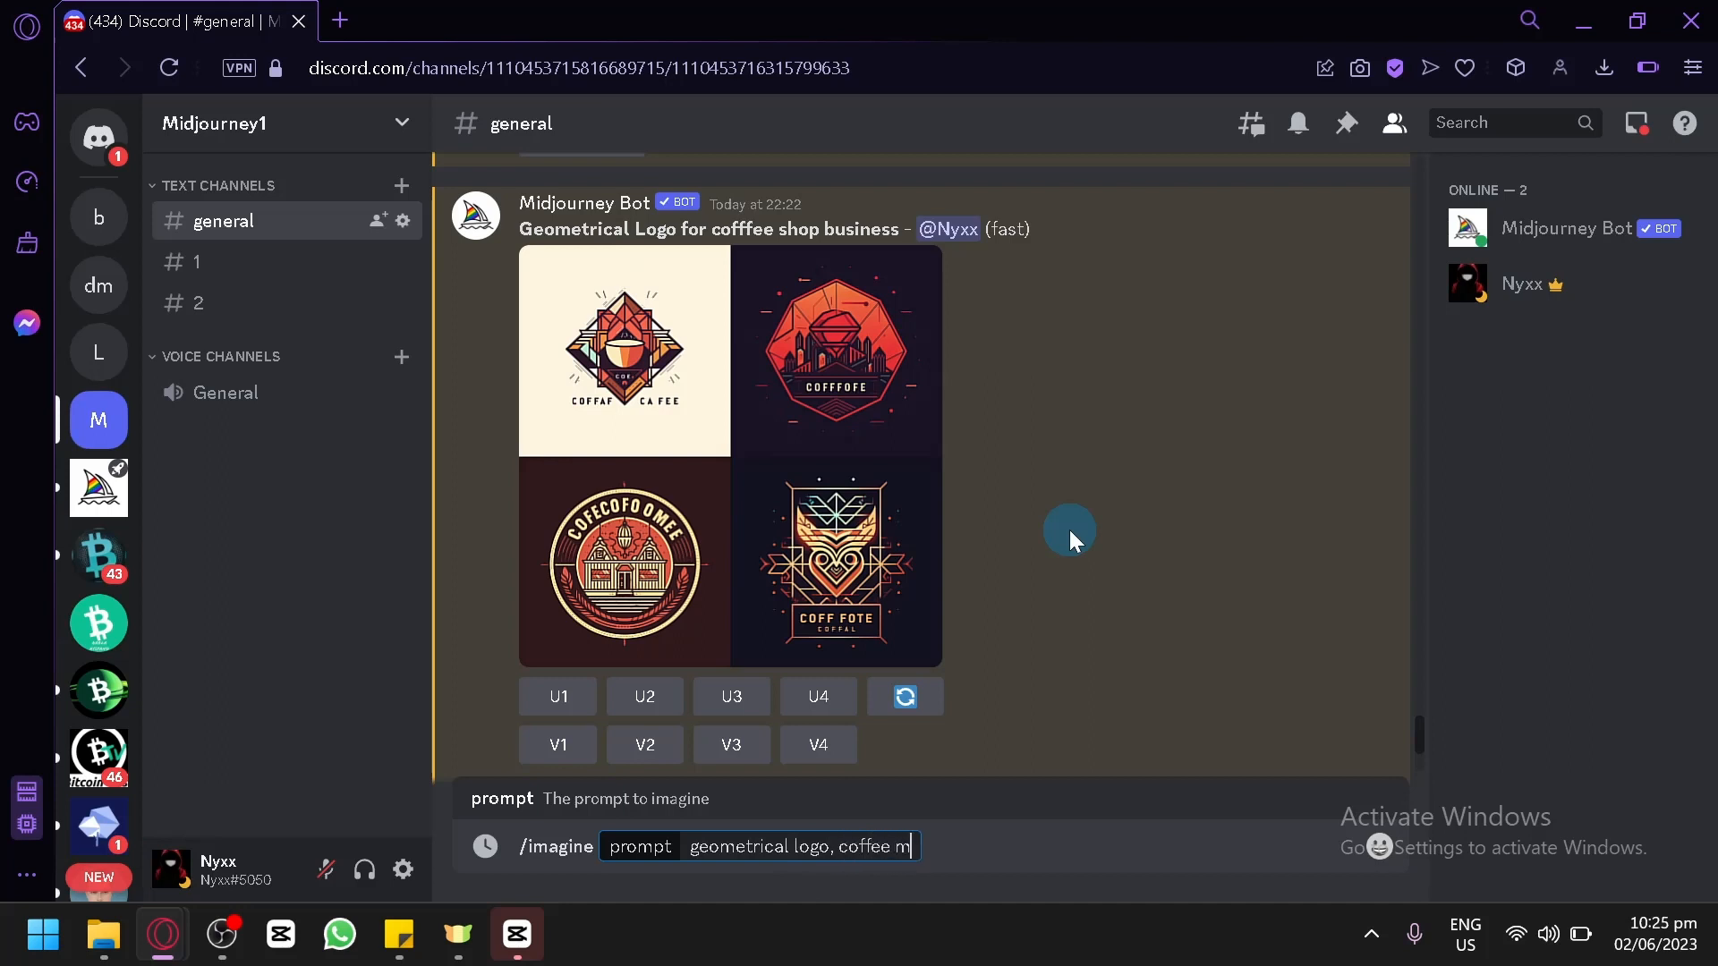
text( mug)
key(Return)
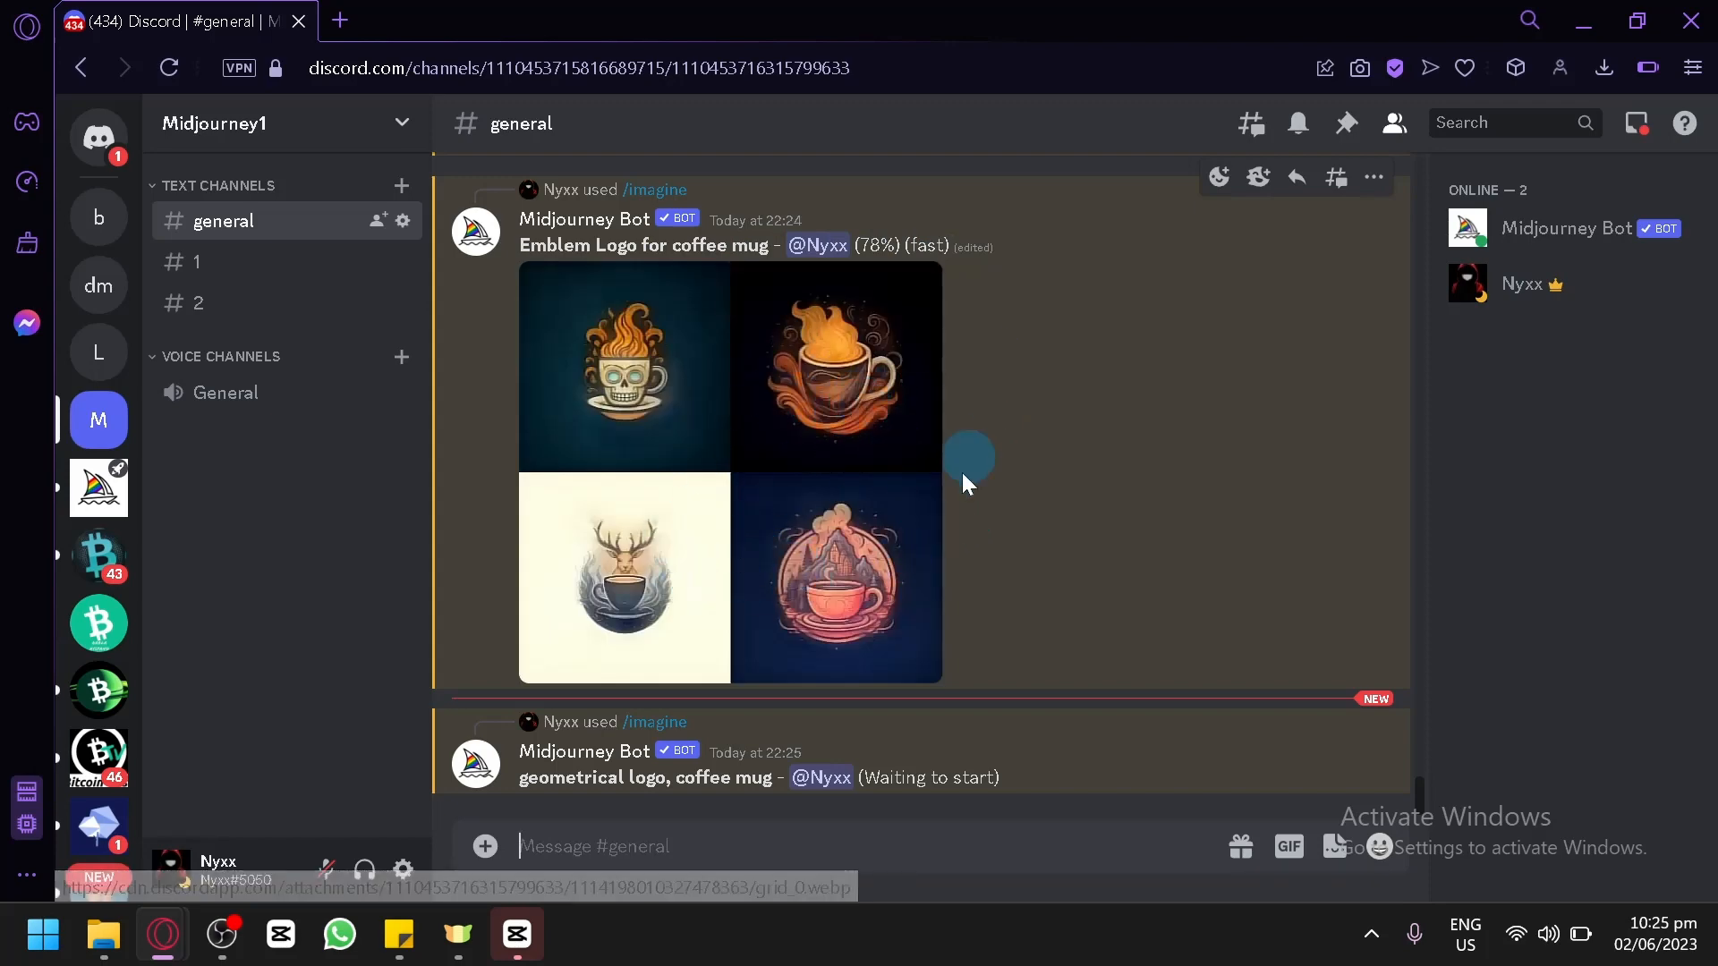
Compare the emblem coffee mug images in progress with the earlier geometrical and emblem coffee shop logo grids.
scroll(963, 472, up, 5)
scroll(785, 567, up, 4)
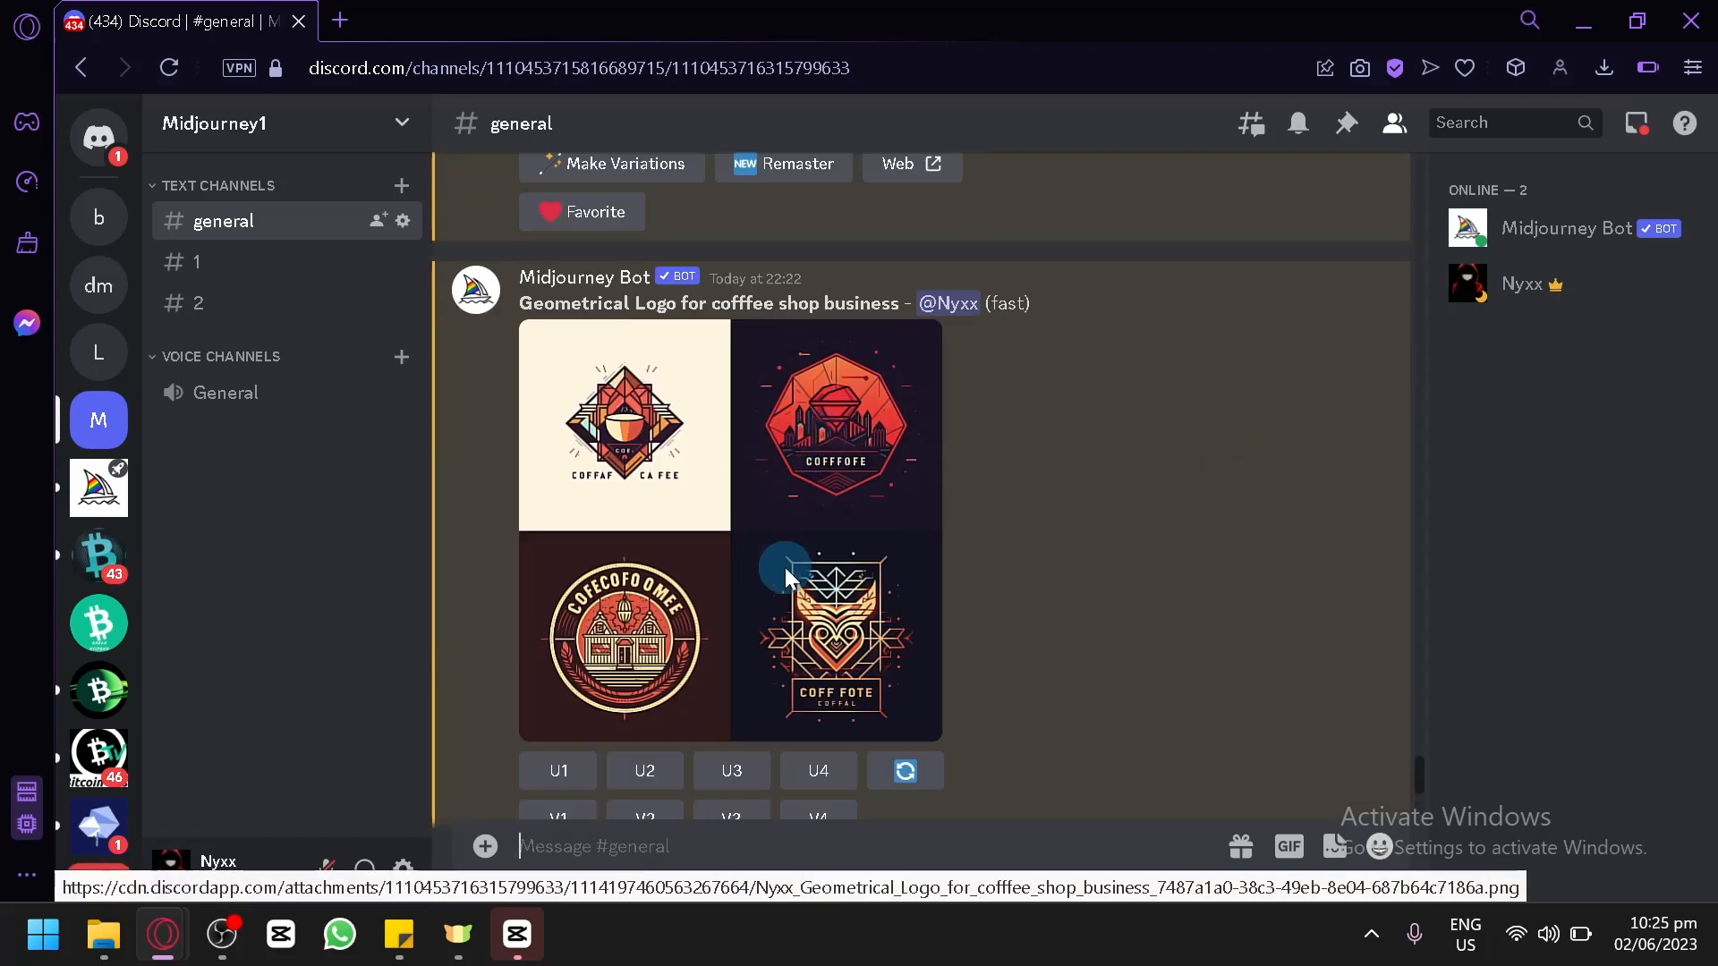
scroll(805, 501, down, 10)
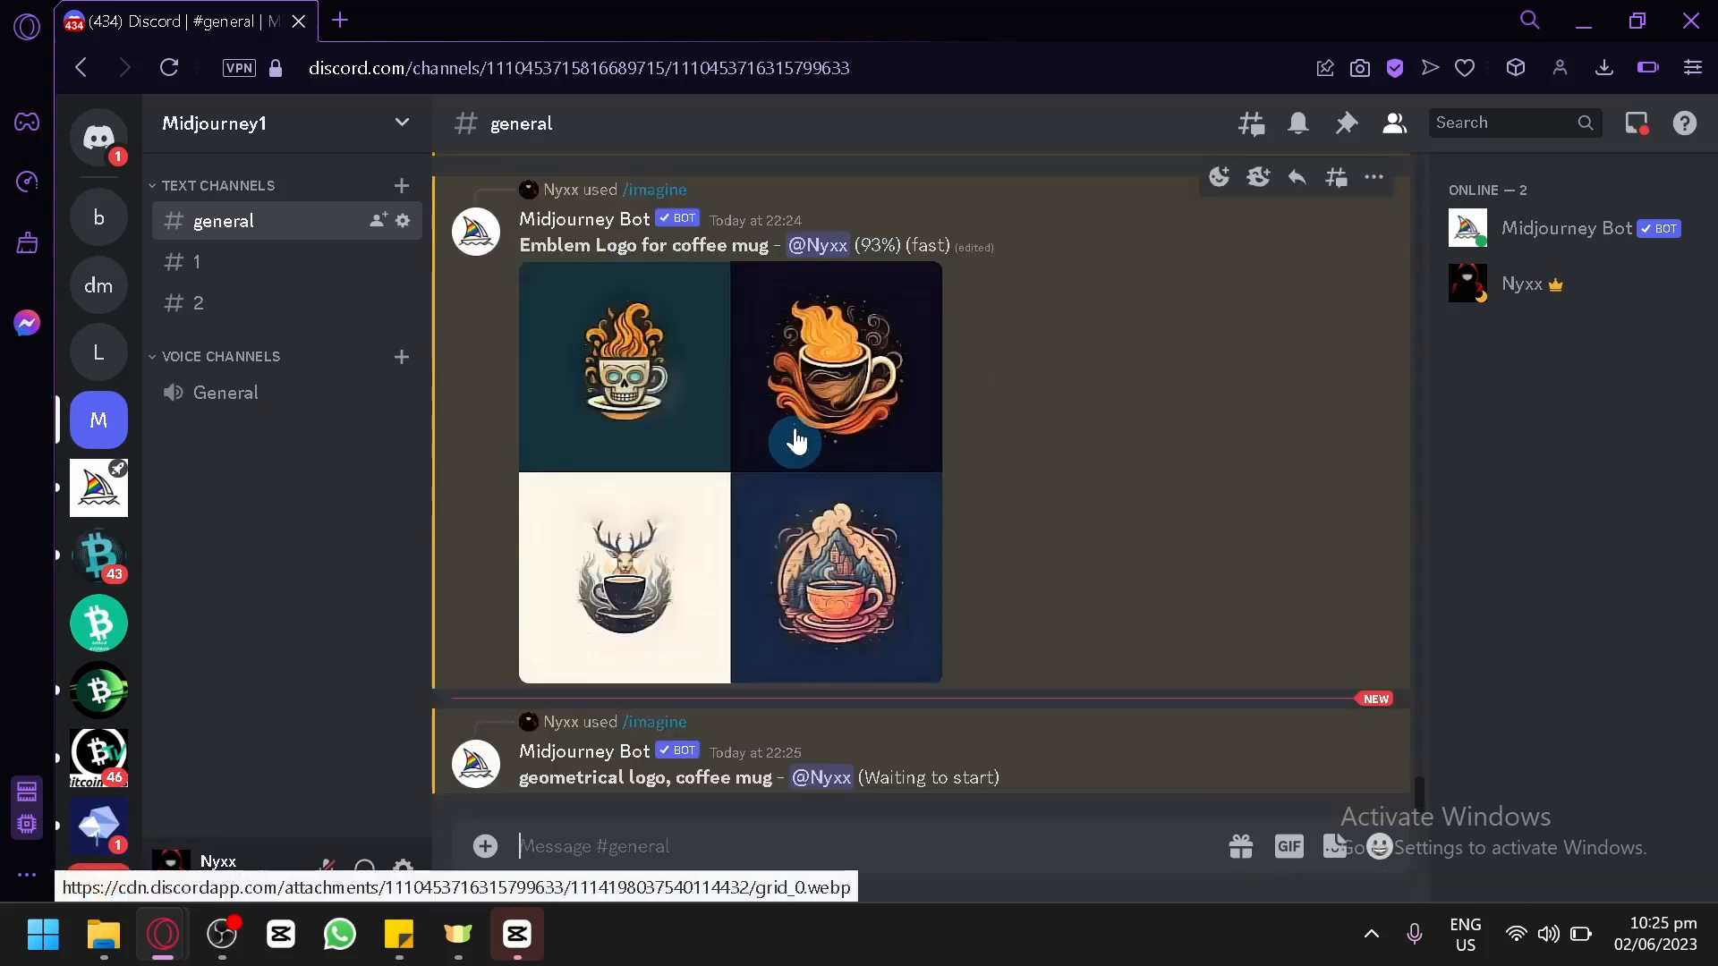
scroll(805, 438, up, 5)
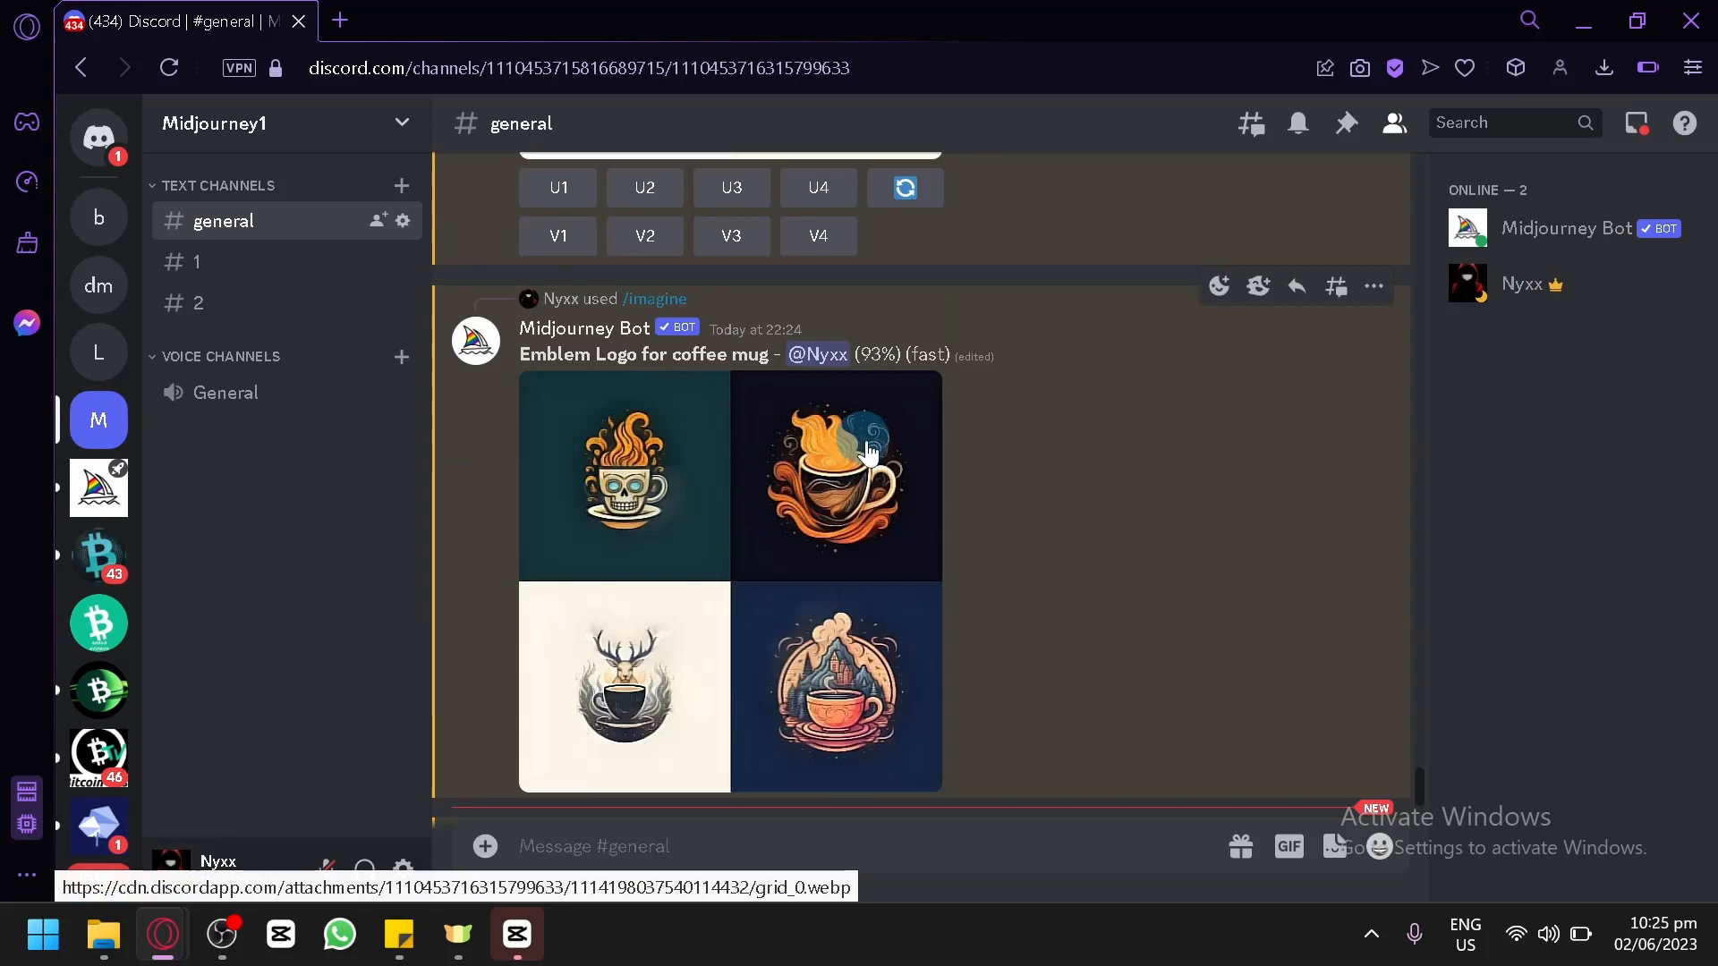
scroll(857, 503, up, 4)
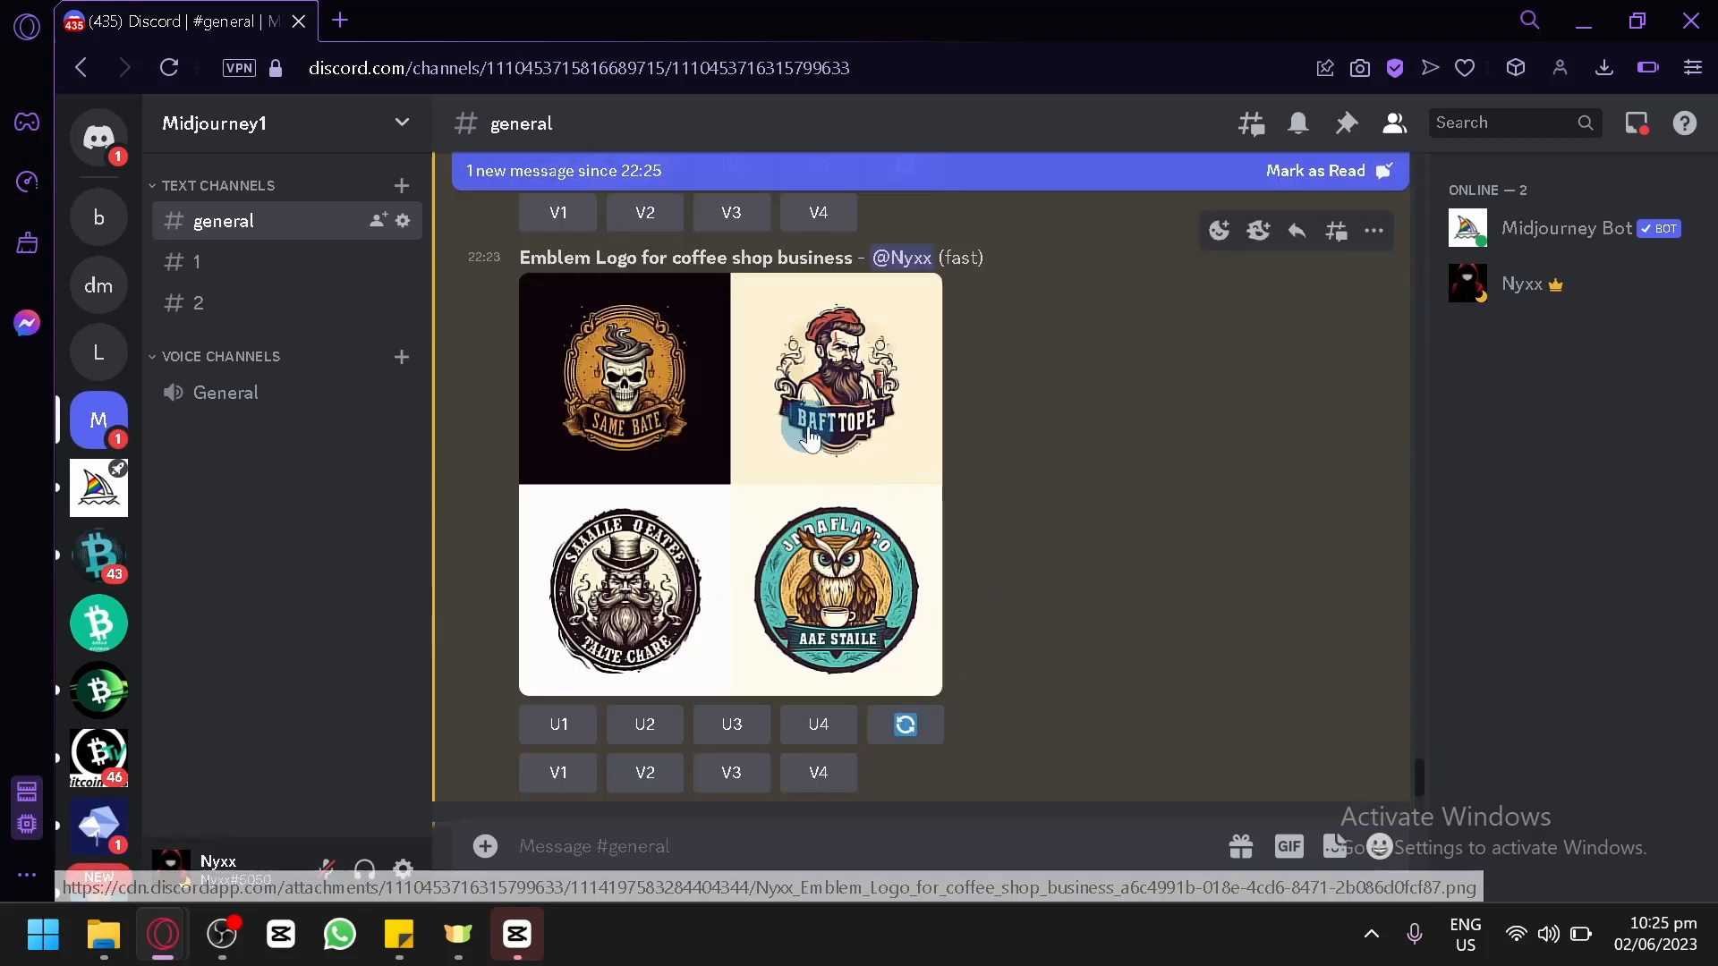
scroll(820, 496, down, 8)
Enlarge the generated emblem coffee mug grid to examine its four designs, and close the preview.
click(800, 549)
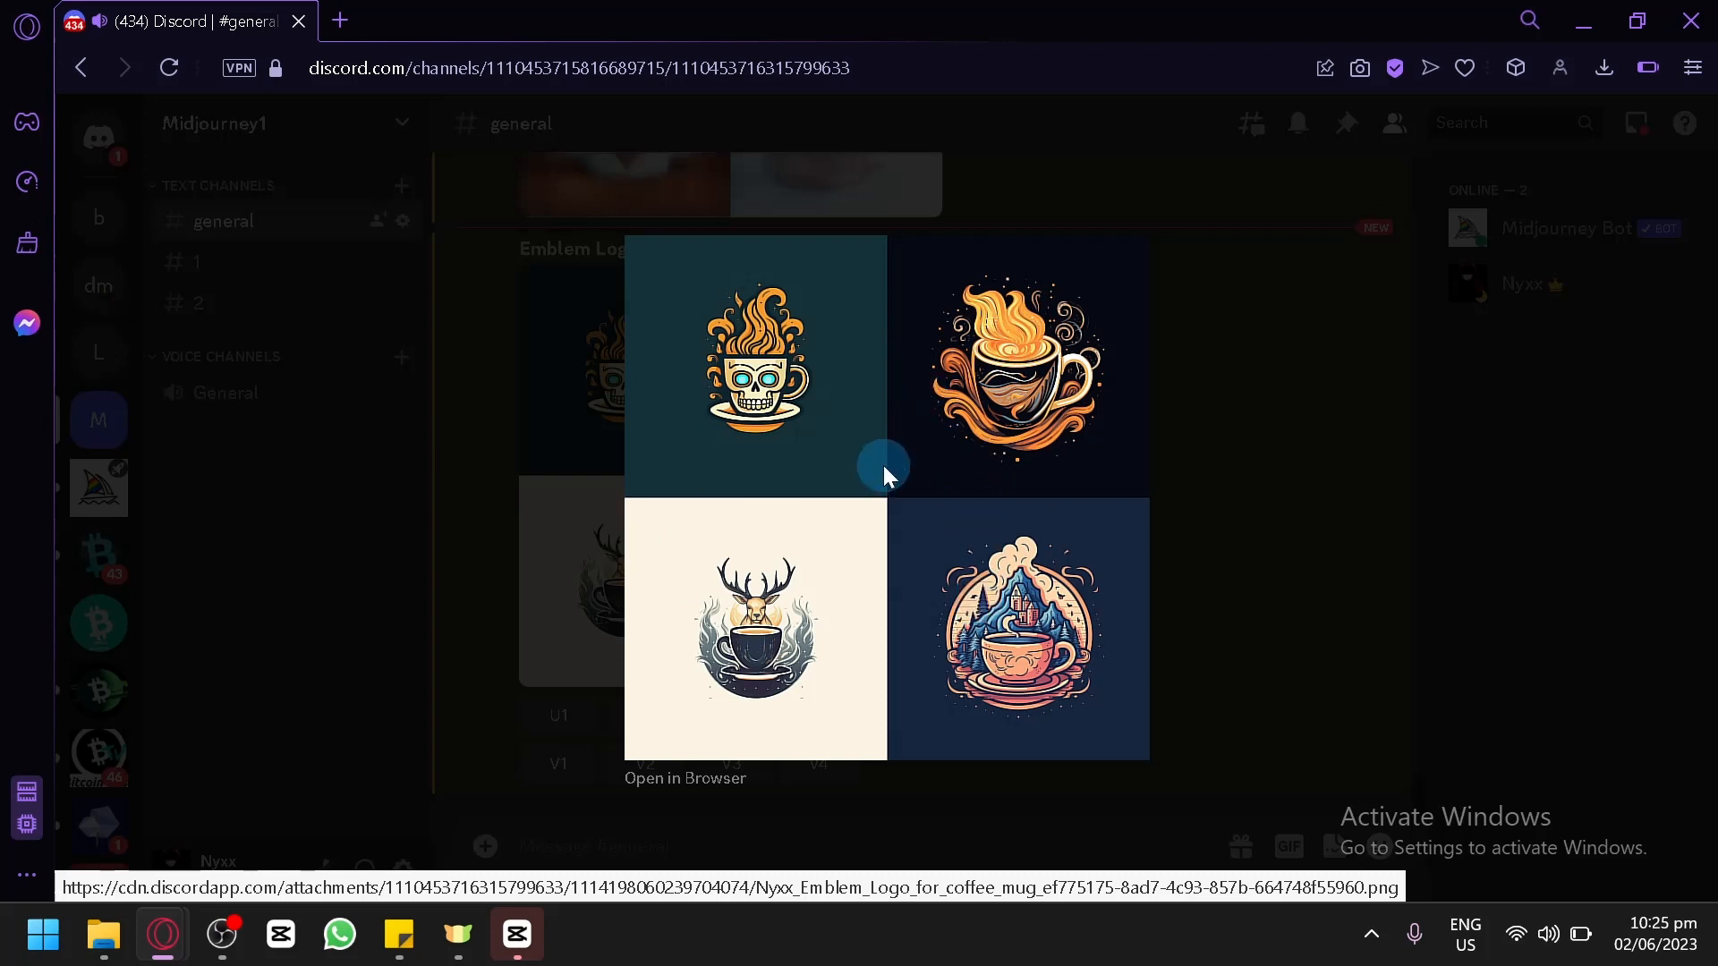
click(1238, 541)
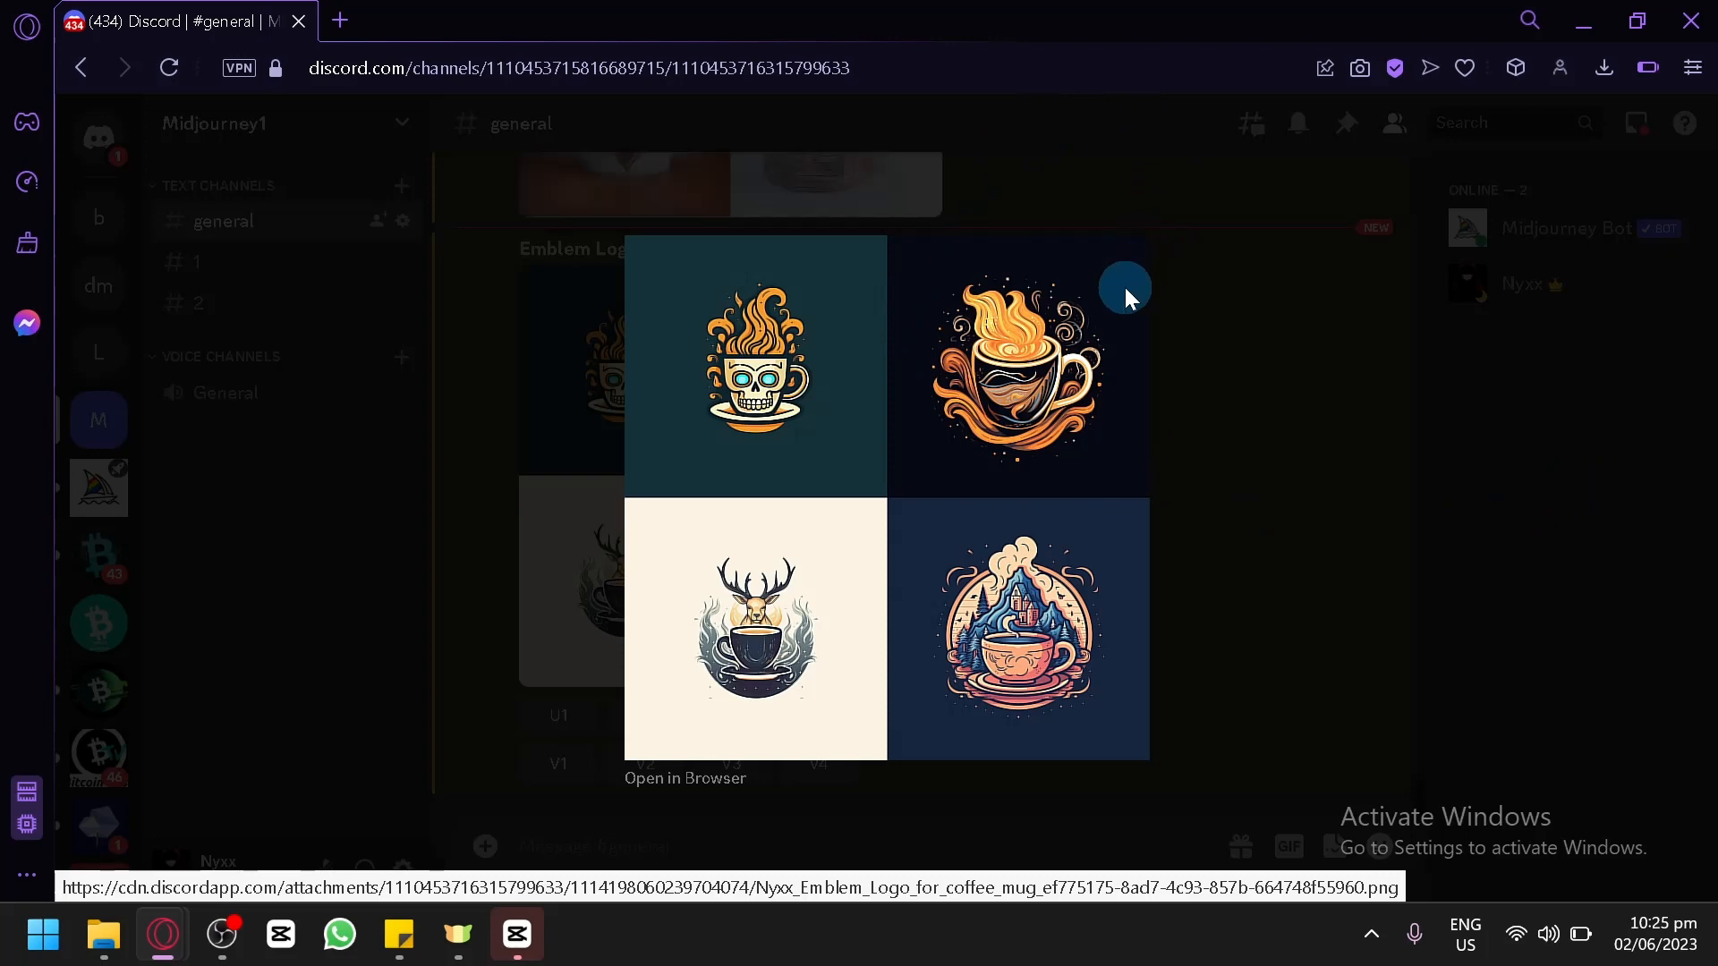
click(1306, 381)
Compare the geometrical and emblem coffee mug grids, including the wording of the "Emblem Logo for coffee mug" prompt.
scroll(959, 474, up, 10)
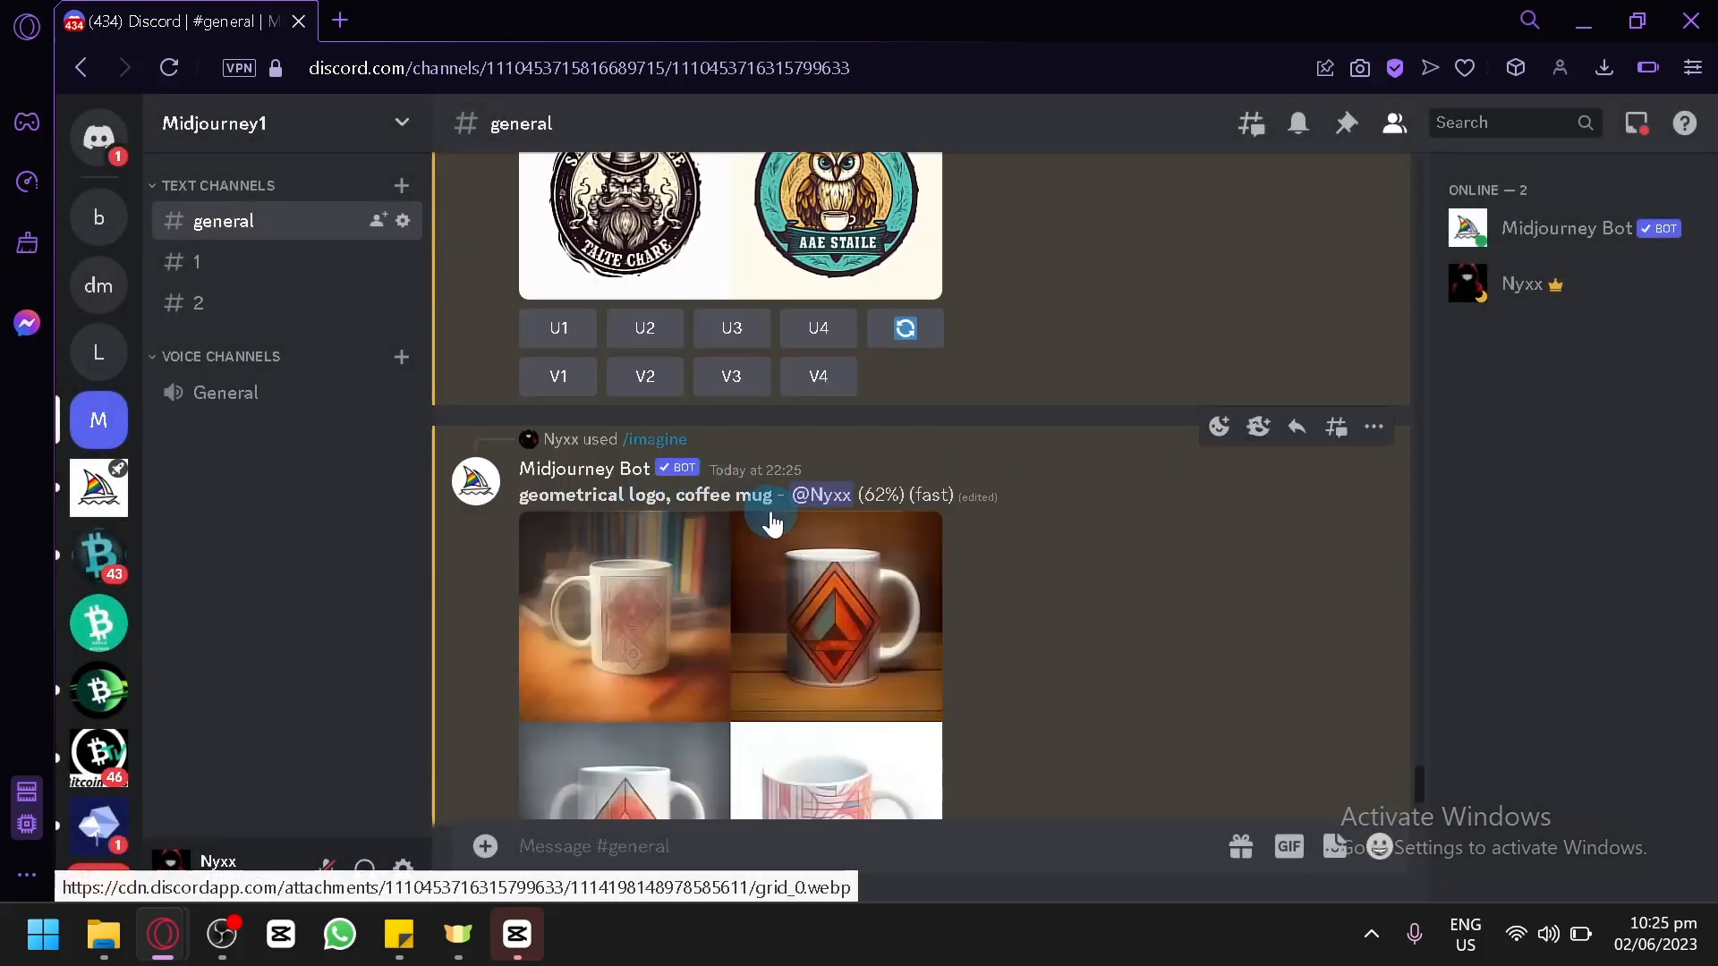
scroll(767, 510, down, 2)
scroll(870, 386, down, 4)
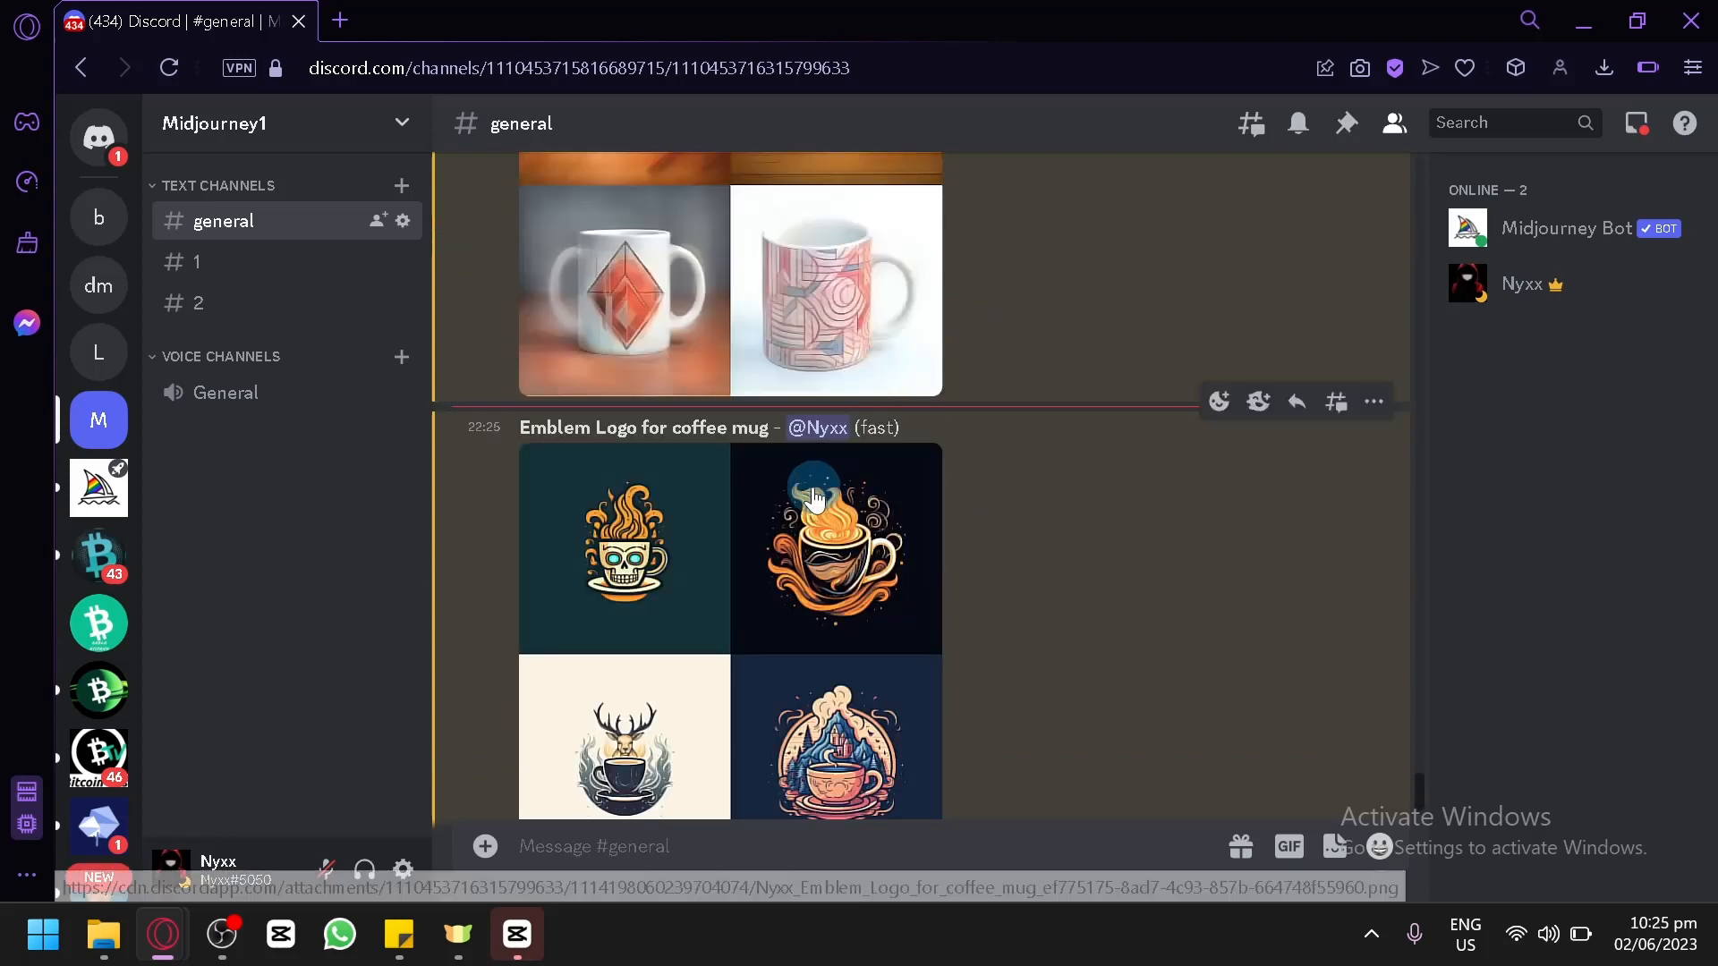
drag(521, 430, 767, 430)
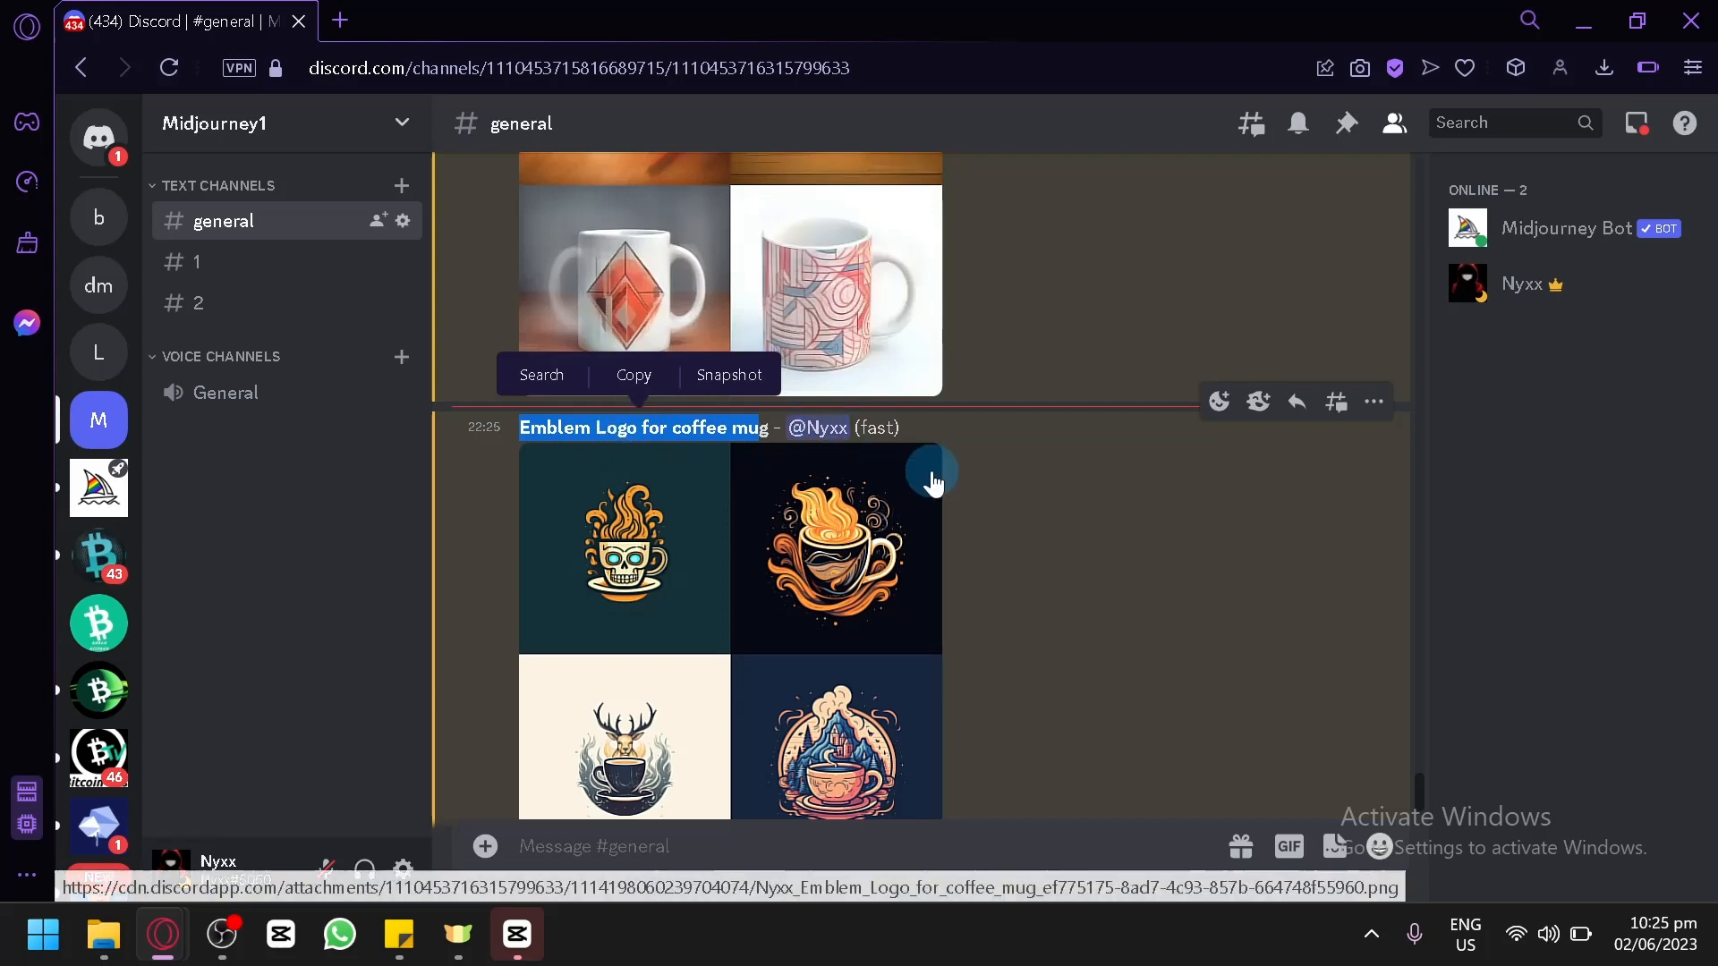
click(1246, 497)
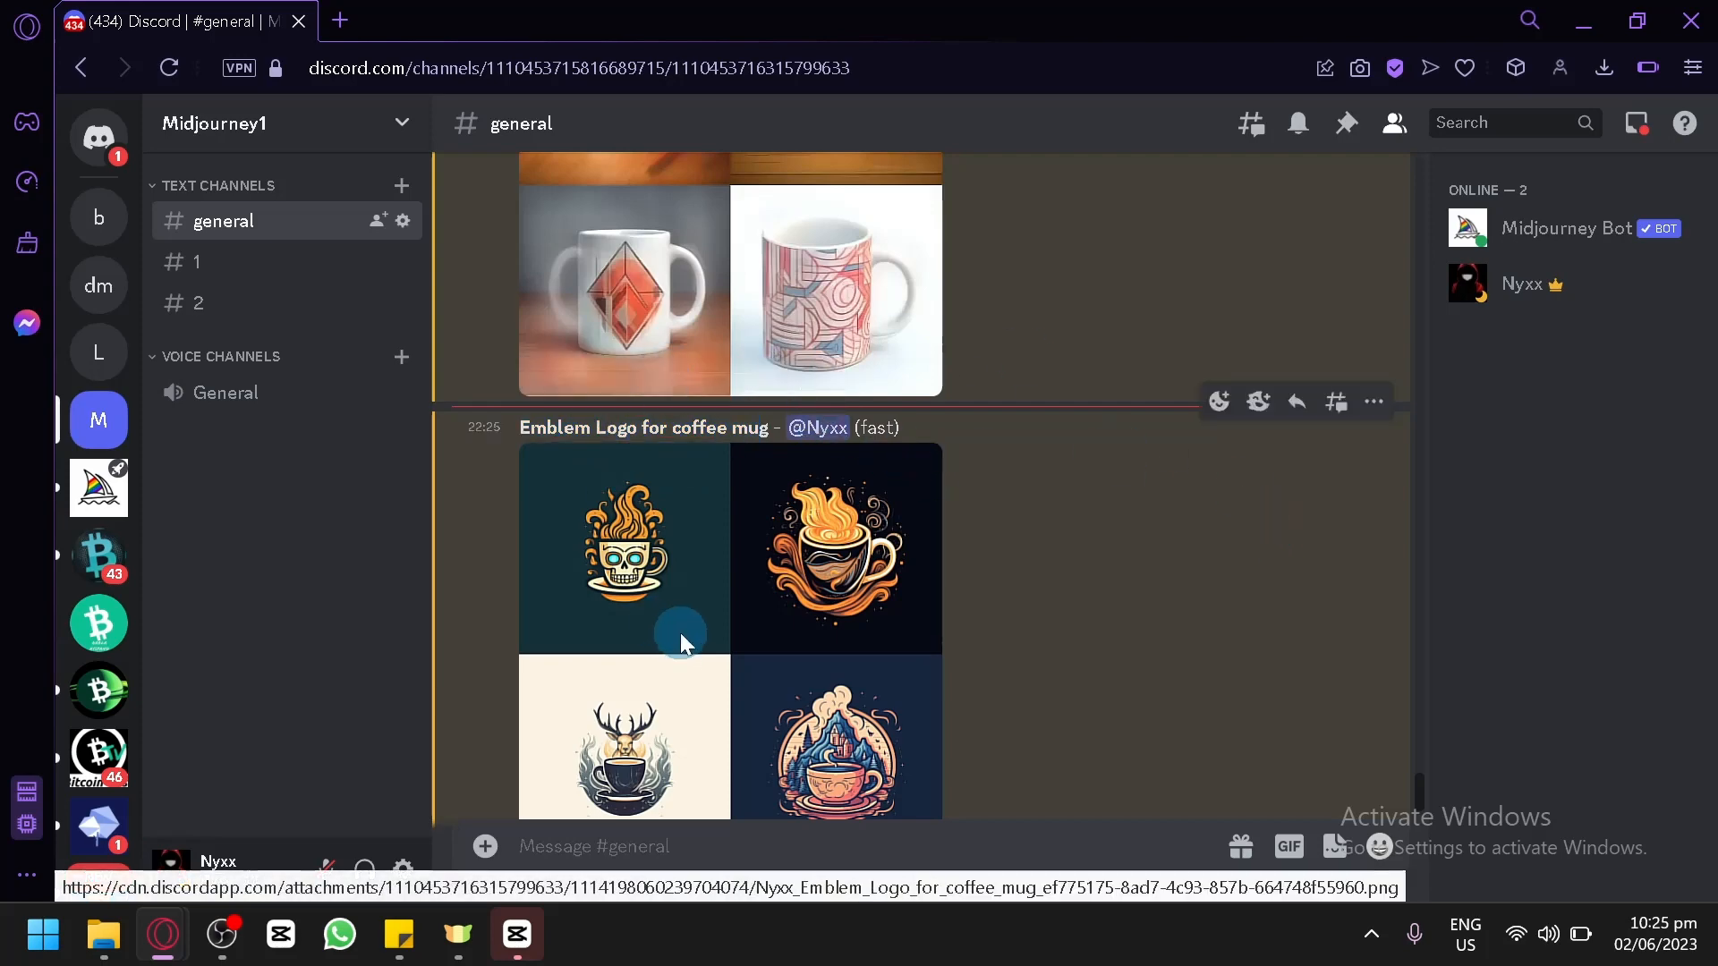
scroll(680, 632, down, 2)
scroll(810, 535, up, 4)
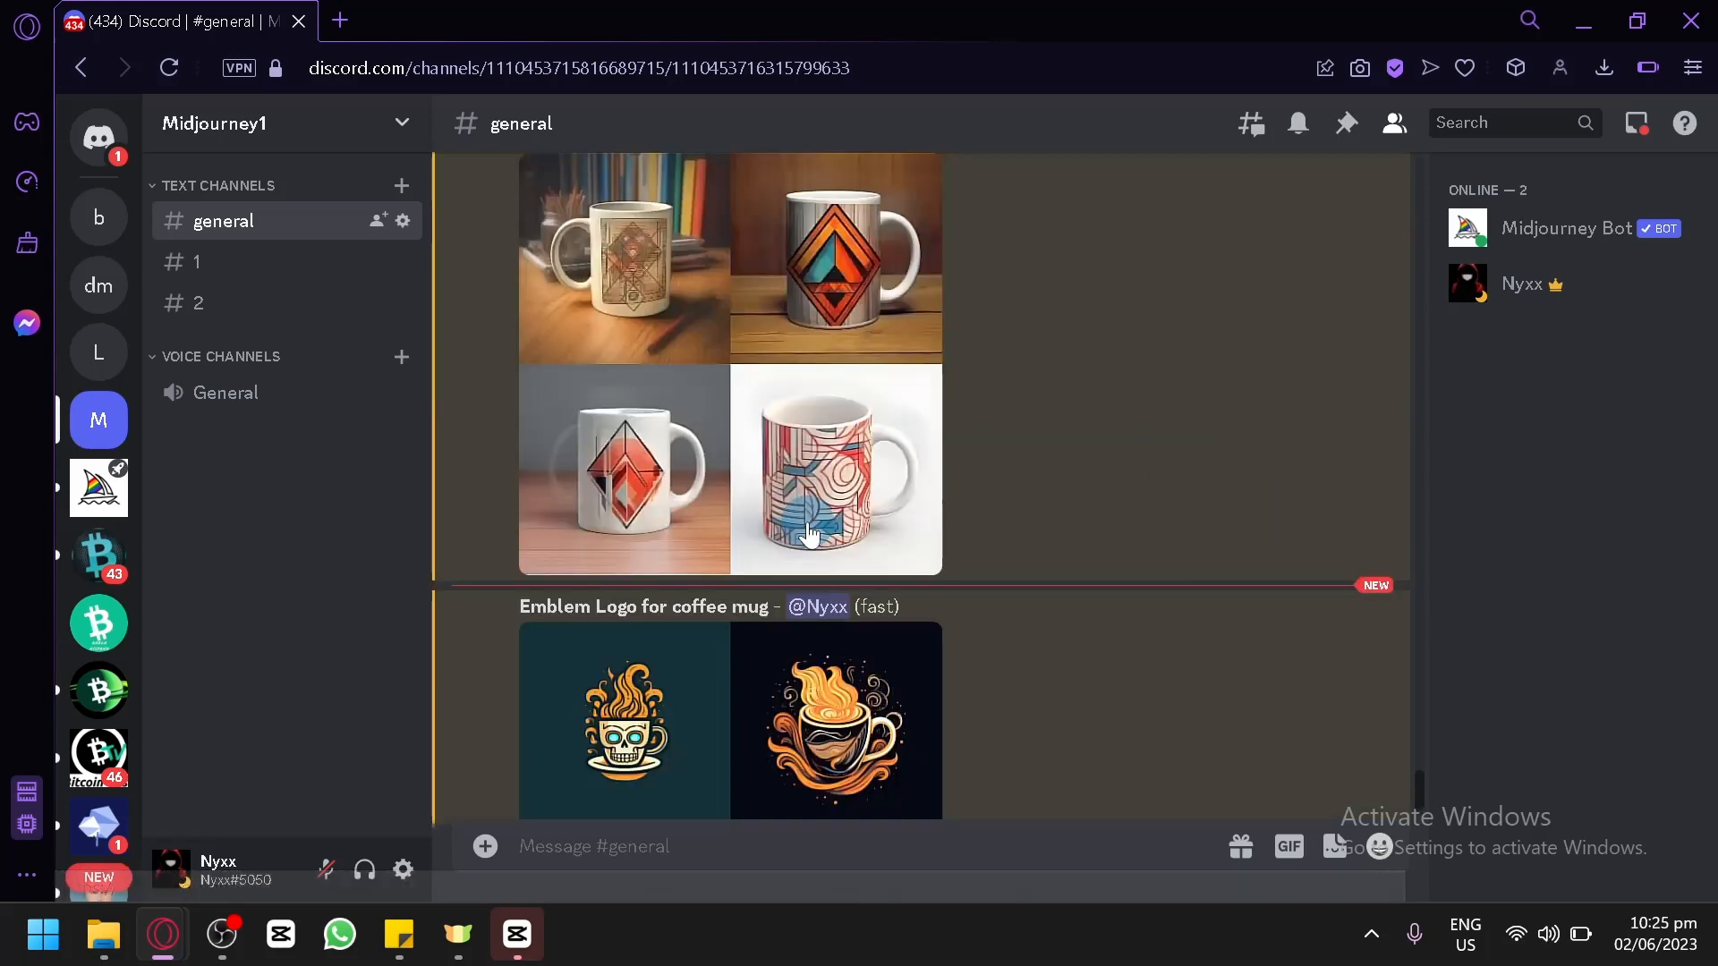
scroll(810, 535, up, 2)
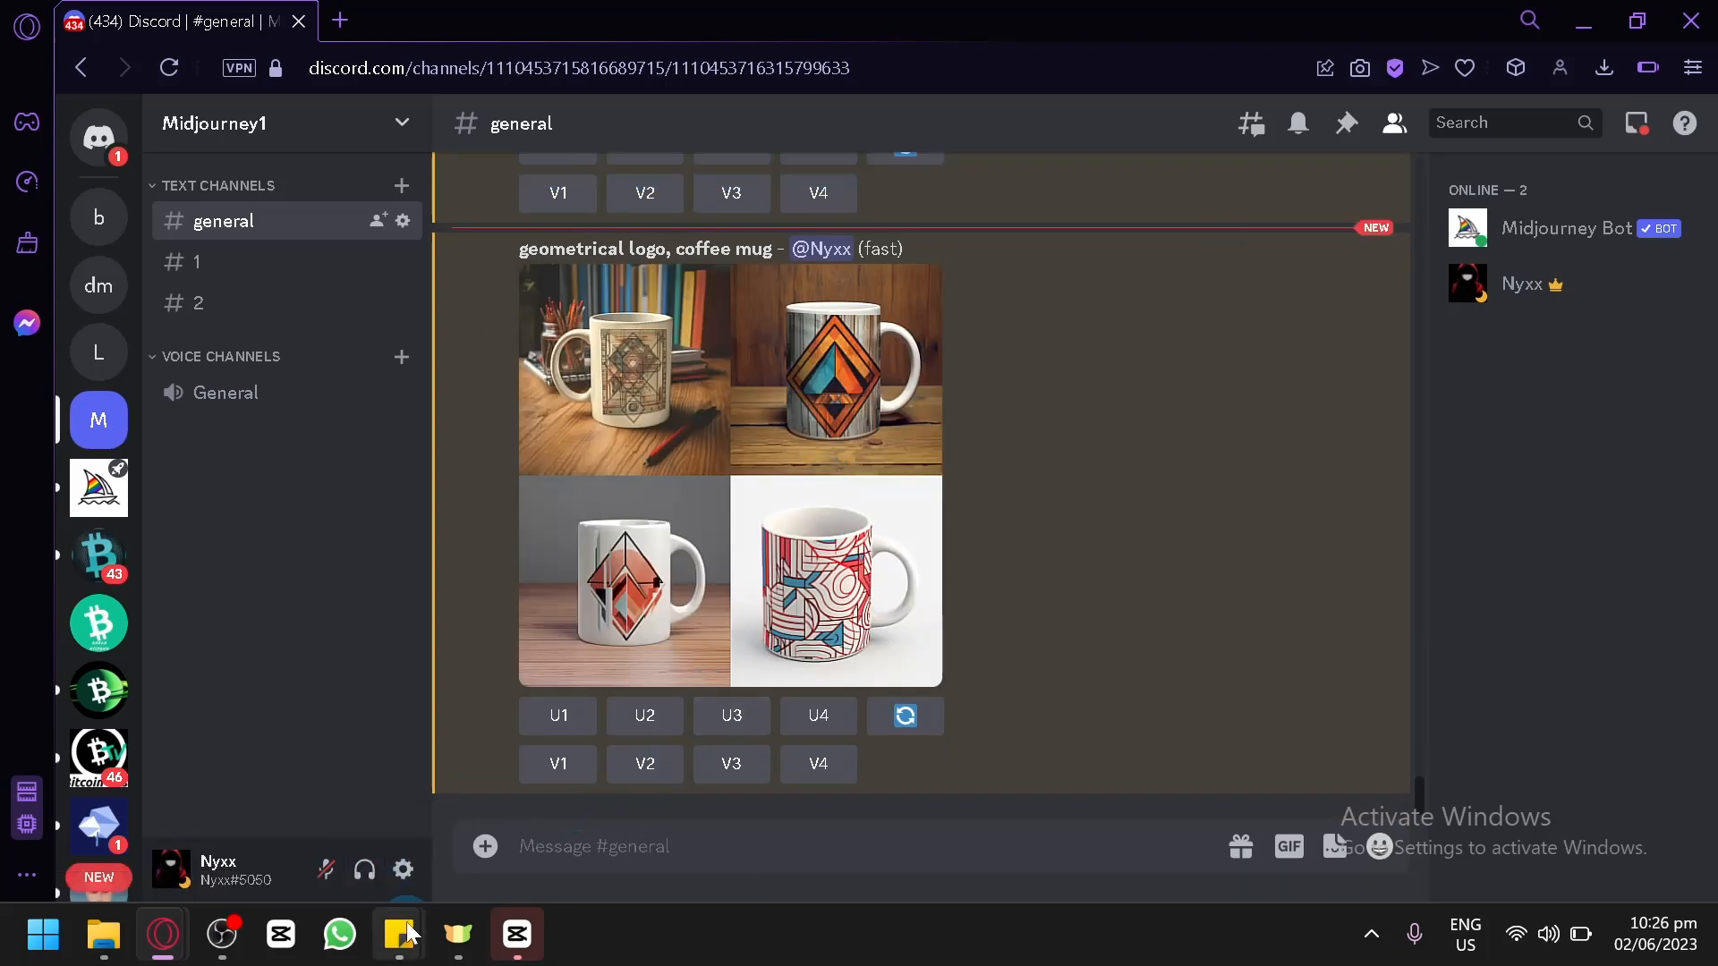
Open the sticky note and copy the style keyword "3D Logo".
mouse_move(407, 933)
click(470, 859)
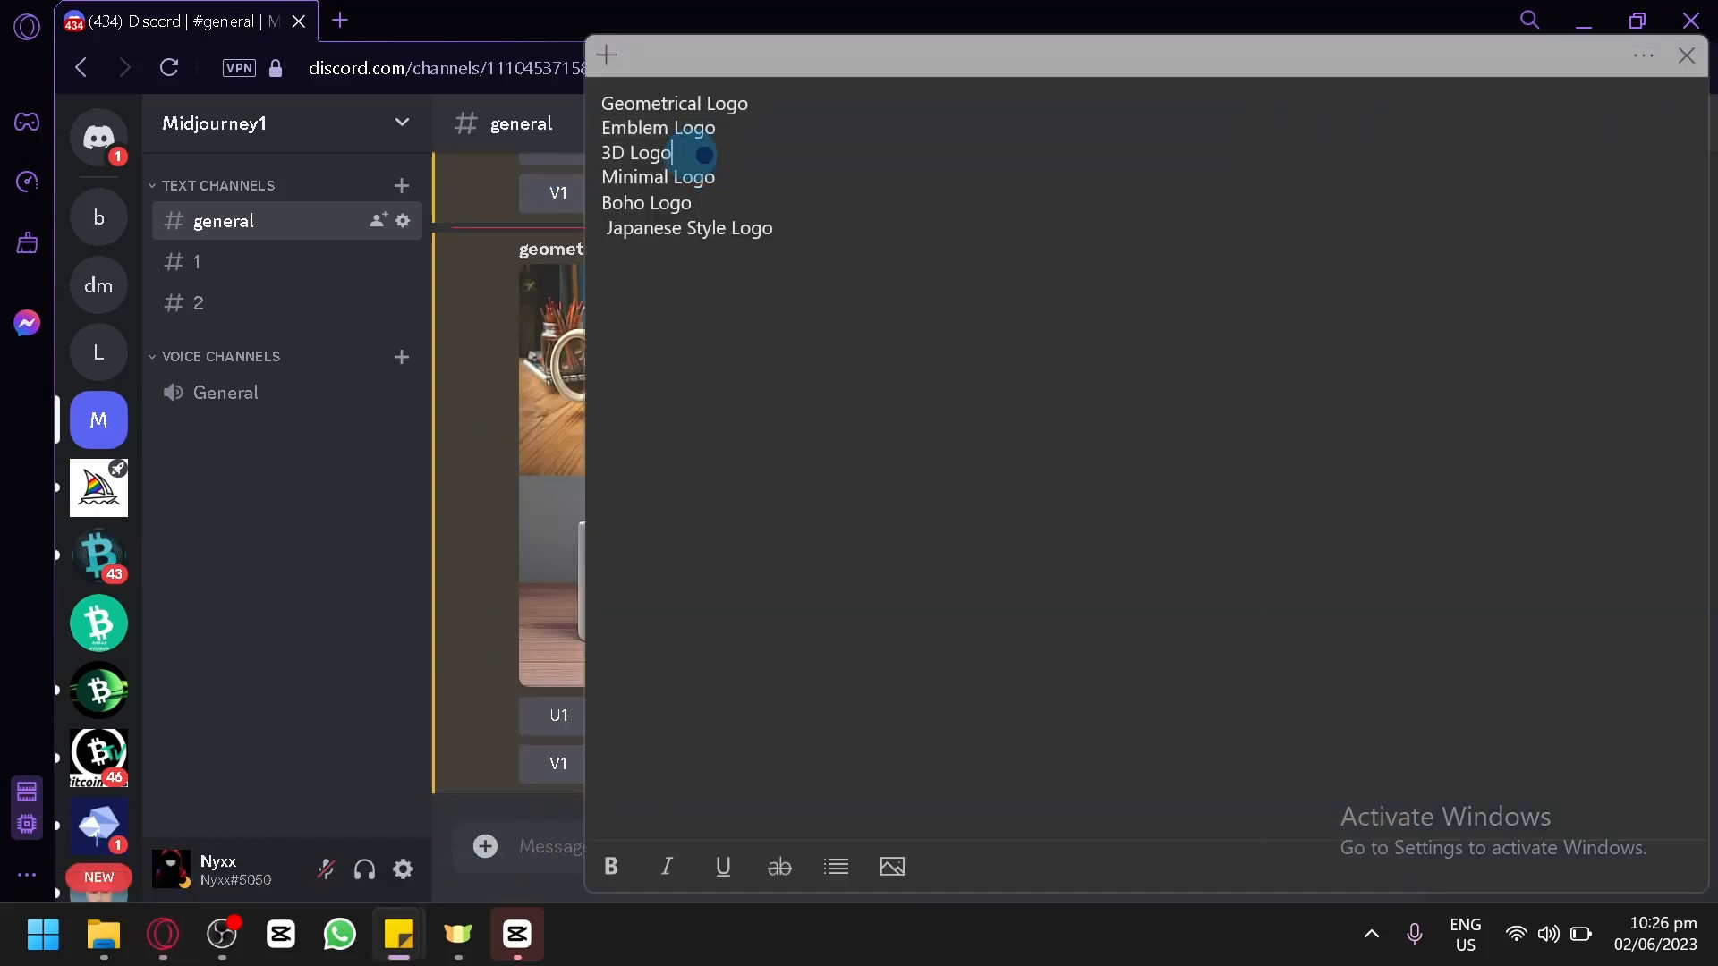
drag(704, 154, 601, 153)
key(ctrl+c)
Return to Discord and submit an /imagine command with the prompt "3D Logo for coffee mug".
click(549, 841)
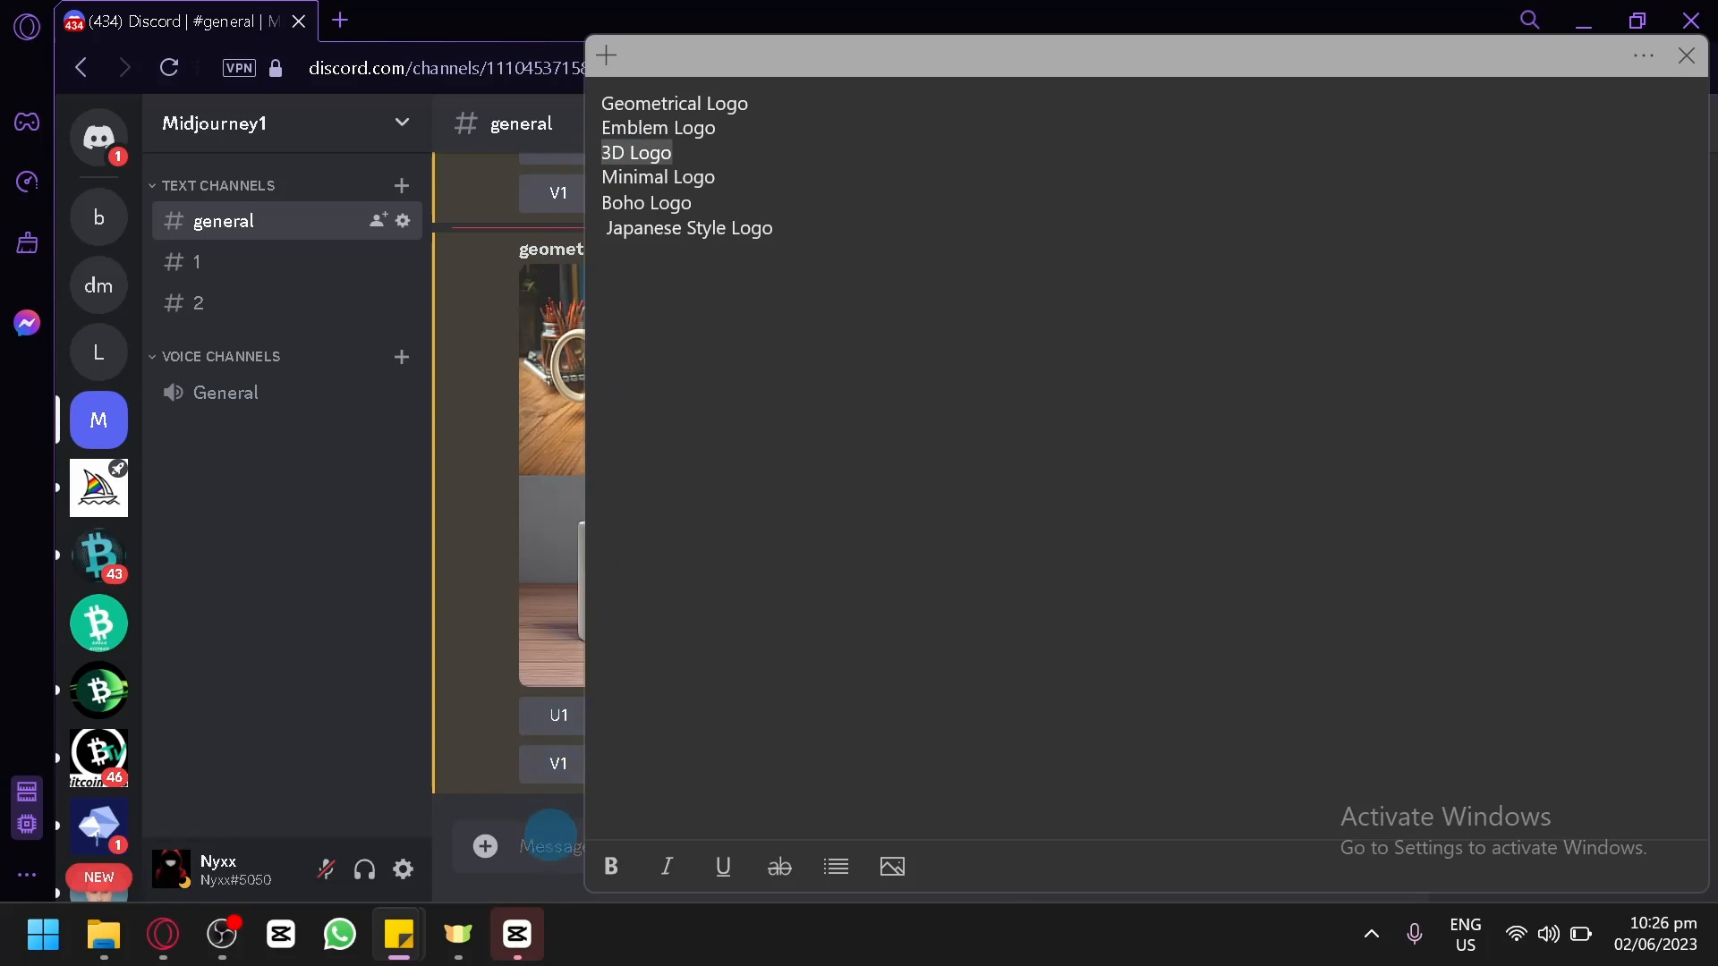
text(/)
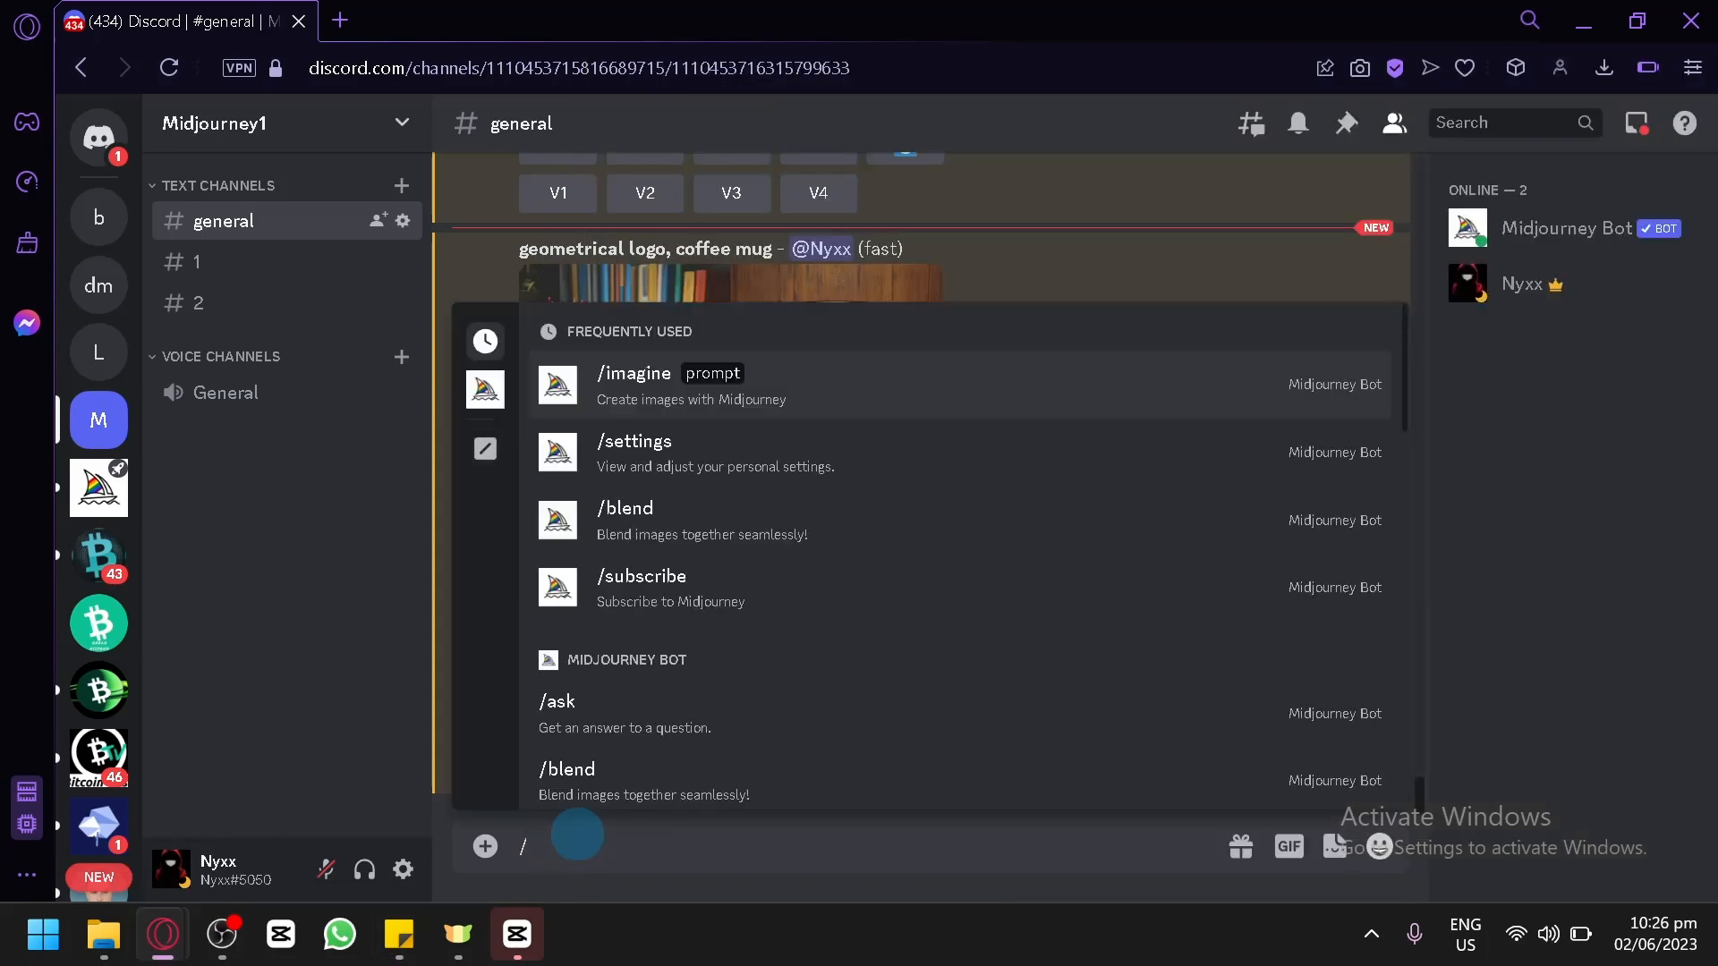
key(Return)
key(ctrl+v)
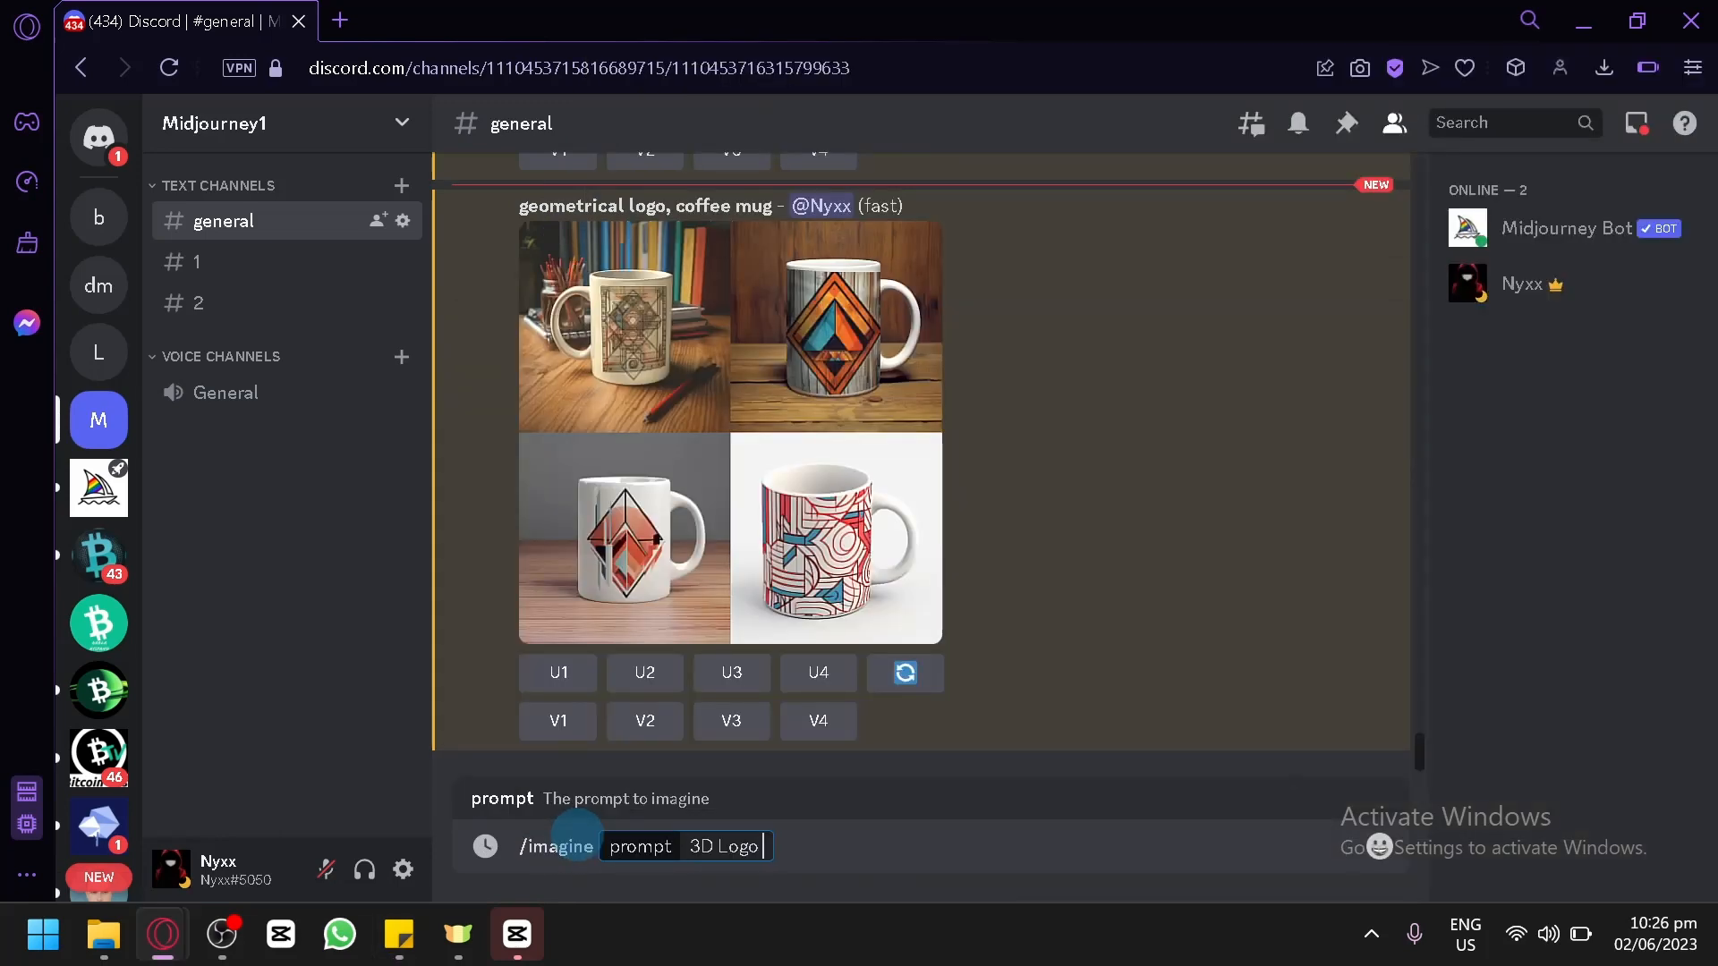
text(for cof)
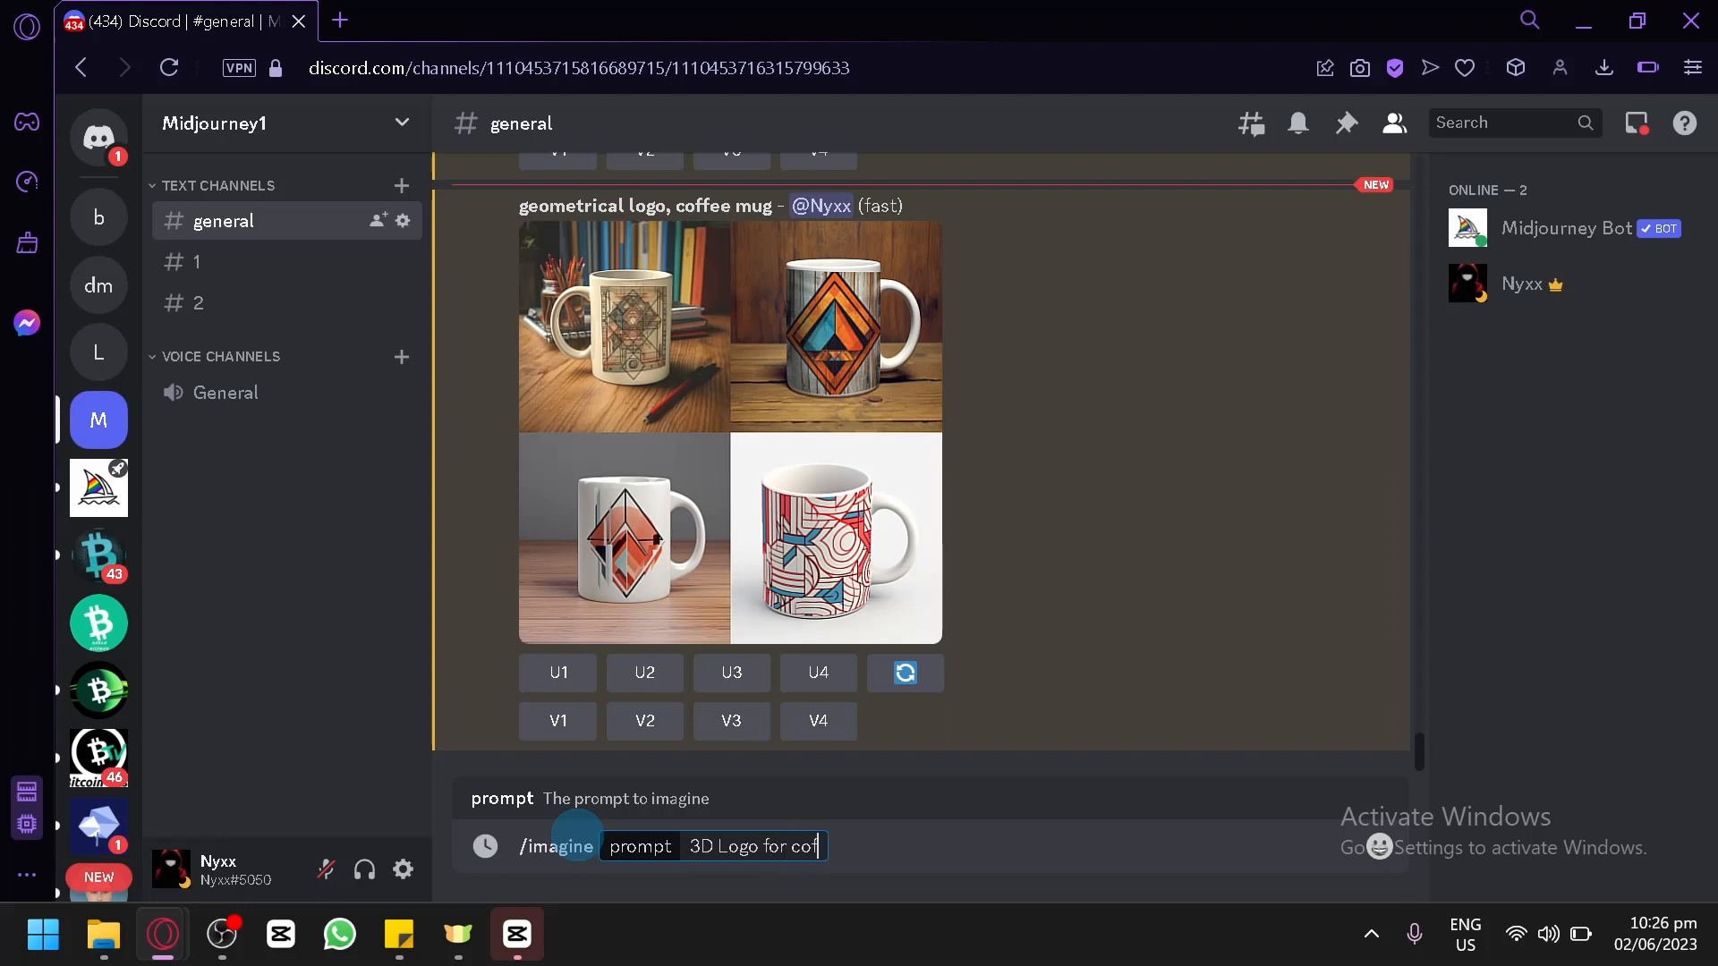
text(fee mug)
key(Return)
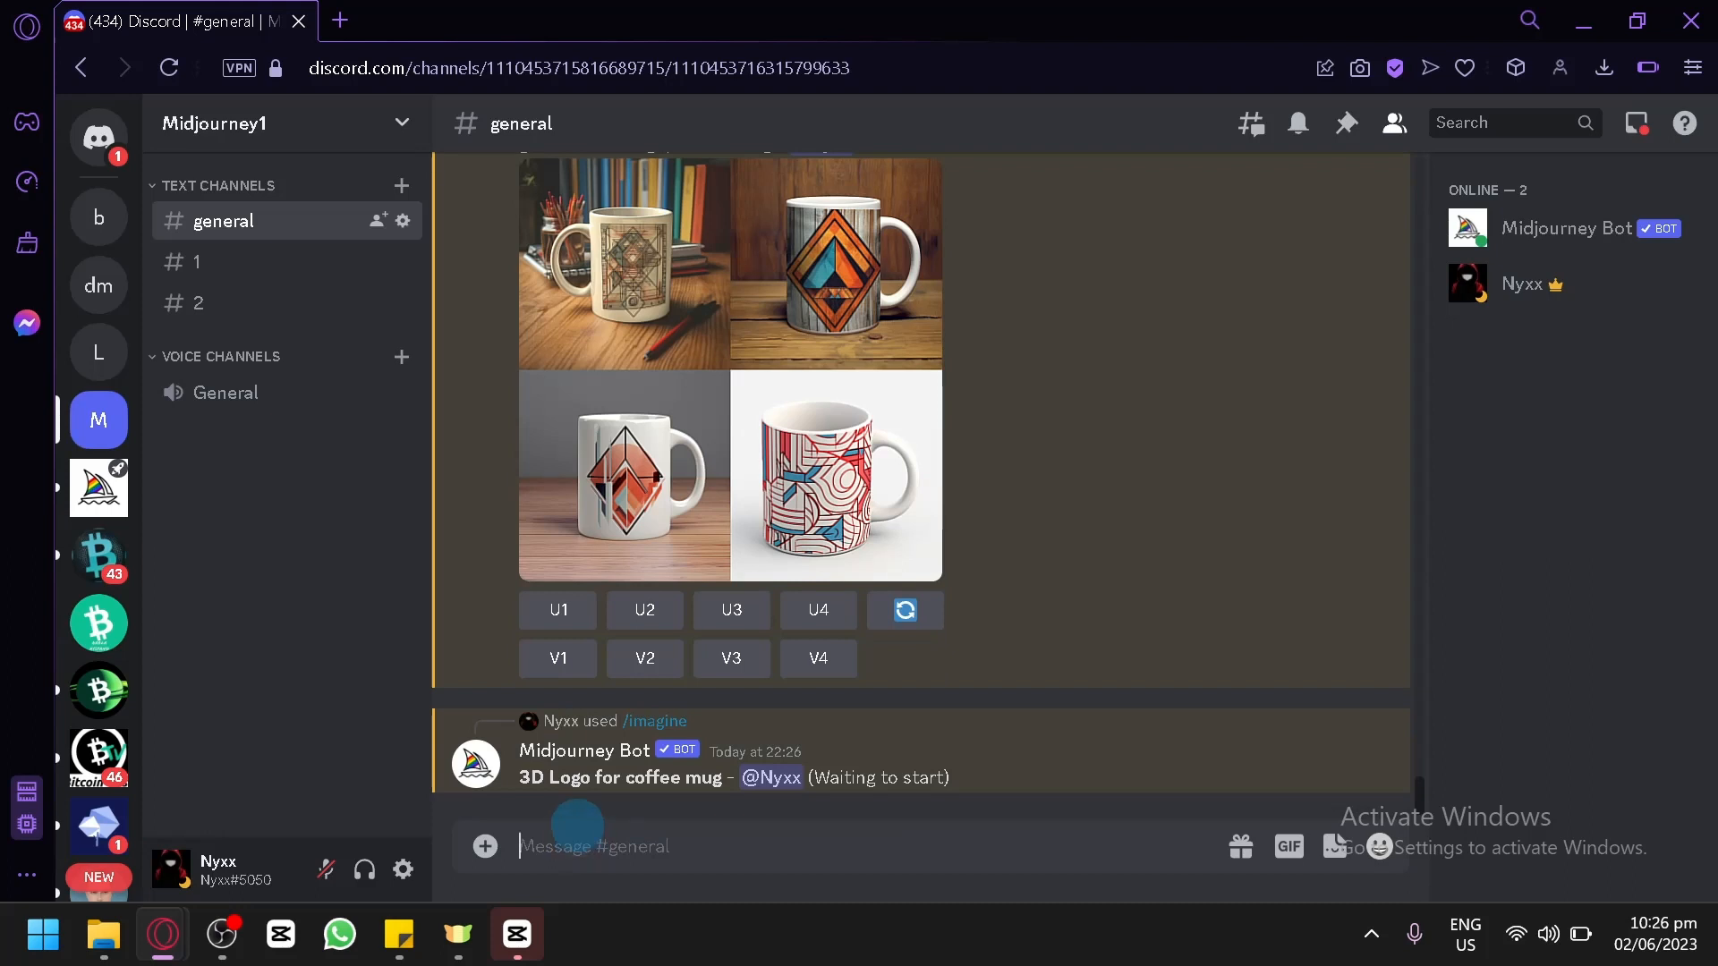
Switch to the sticky note and copy the style keyword "Minimal Logo".
mouse_move(399, 934)
click(501, 743)
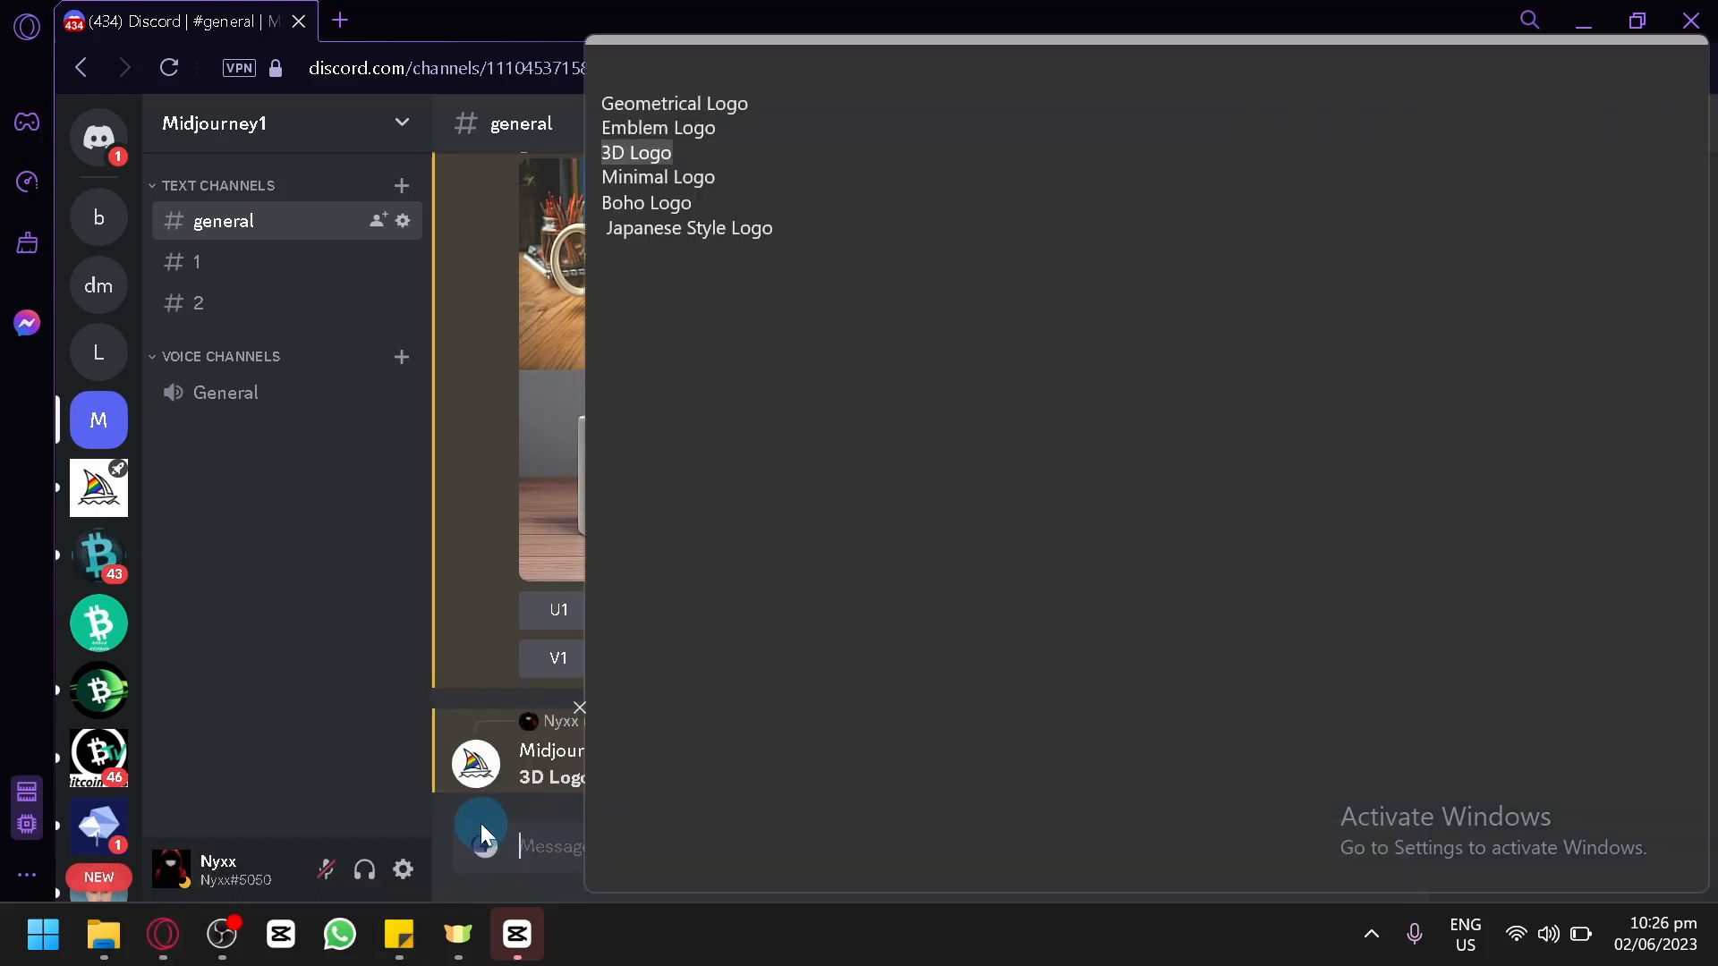
drag(718, 178, 601, 176)
key(ctrl+c)
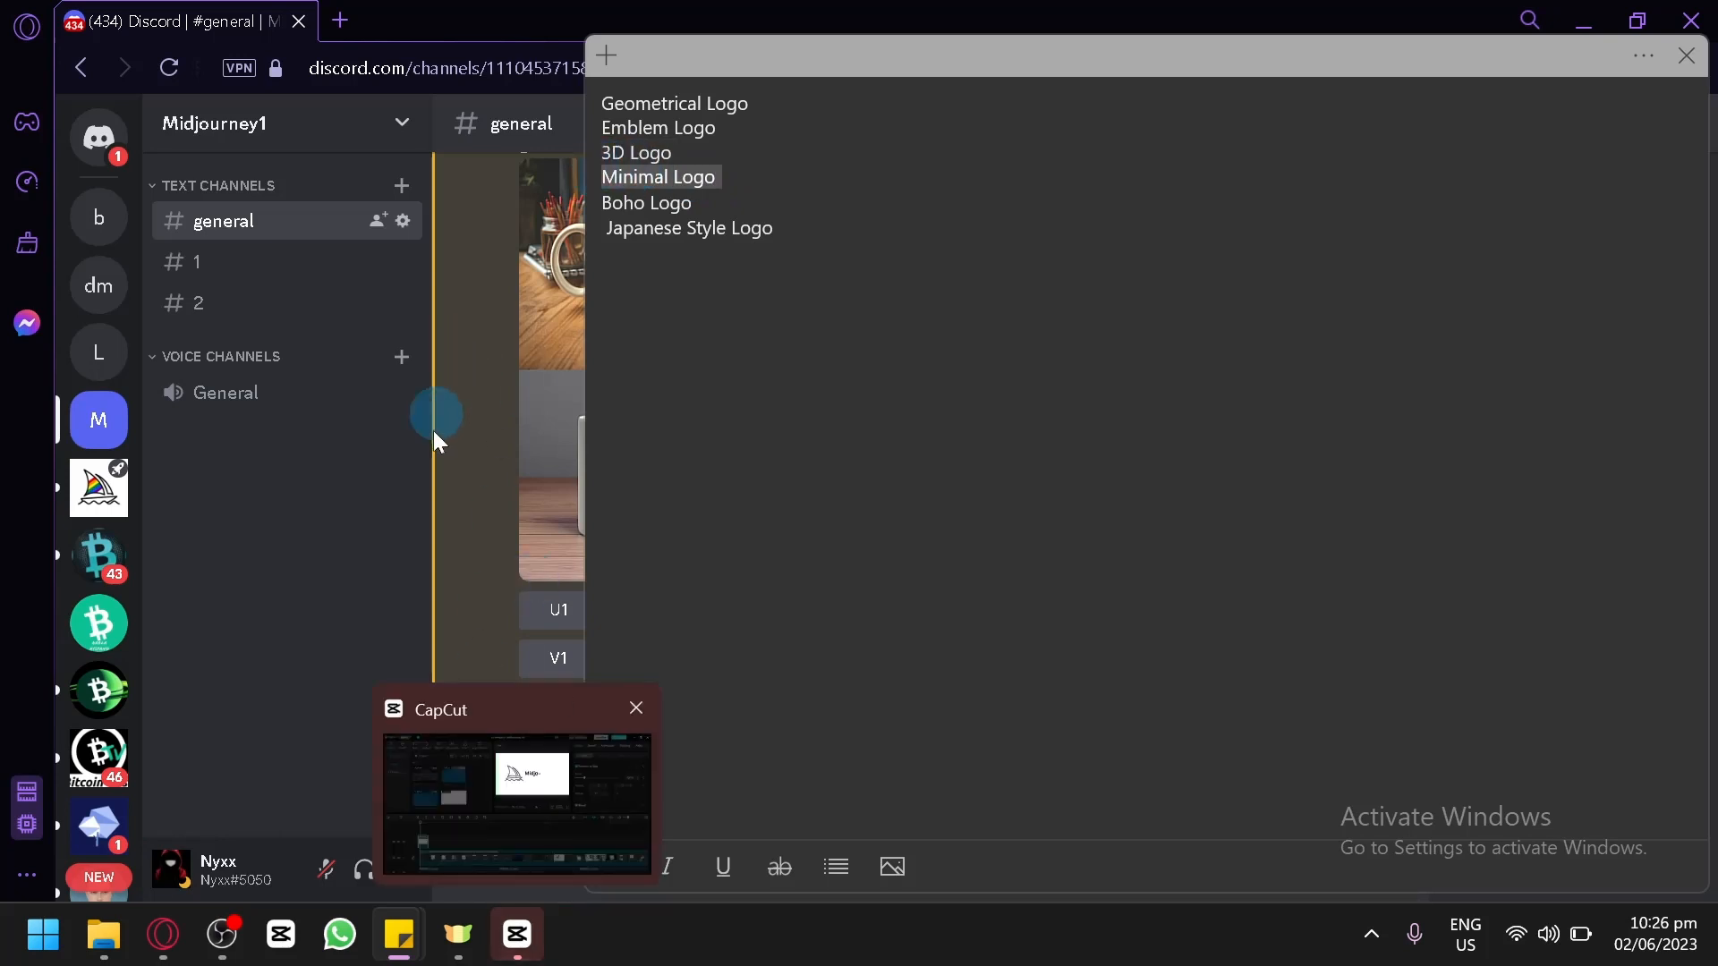
Return to Discord and submit an /imagine command with the prompt "Minimal Logo".
click(530, 845)
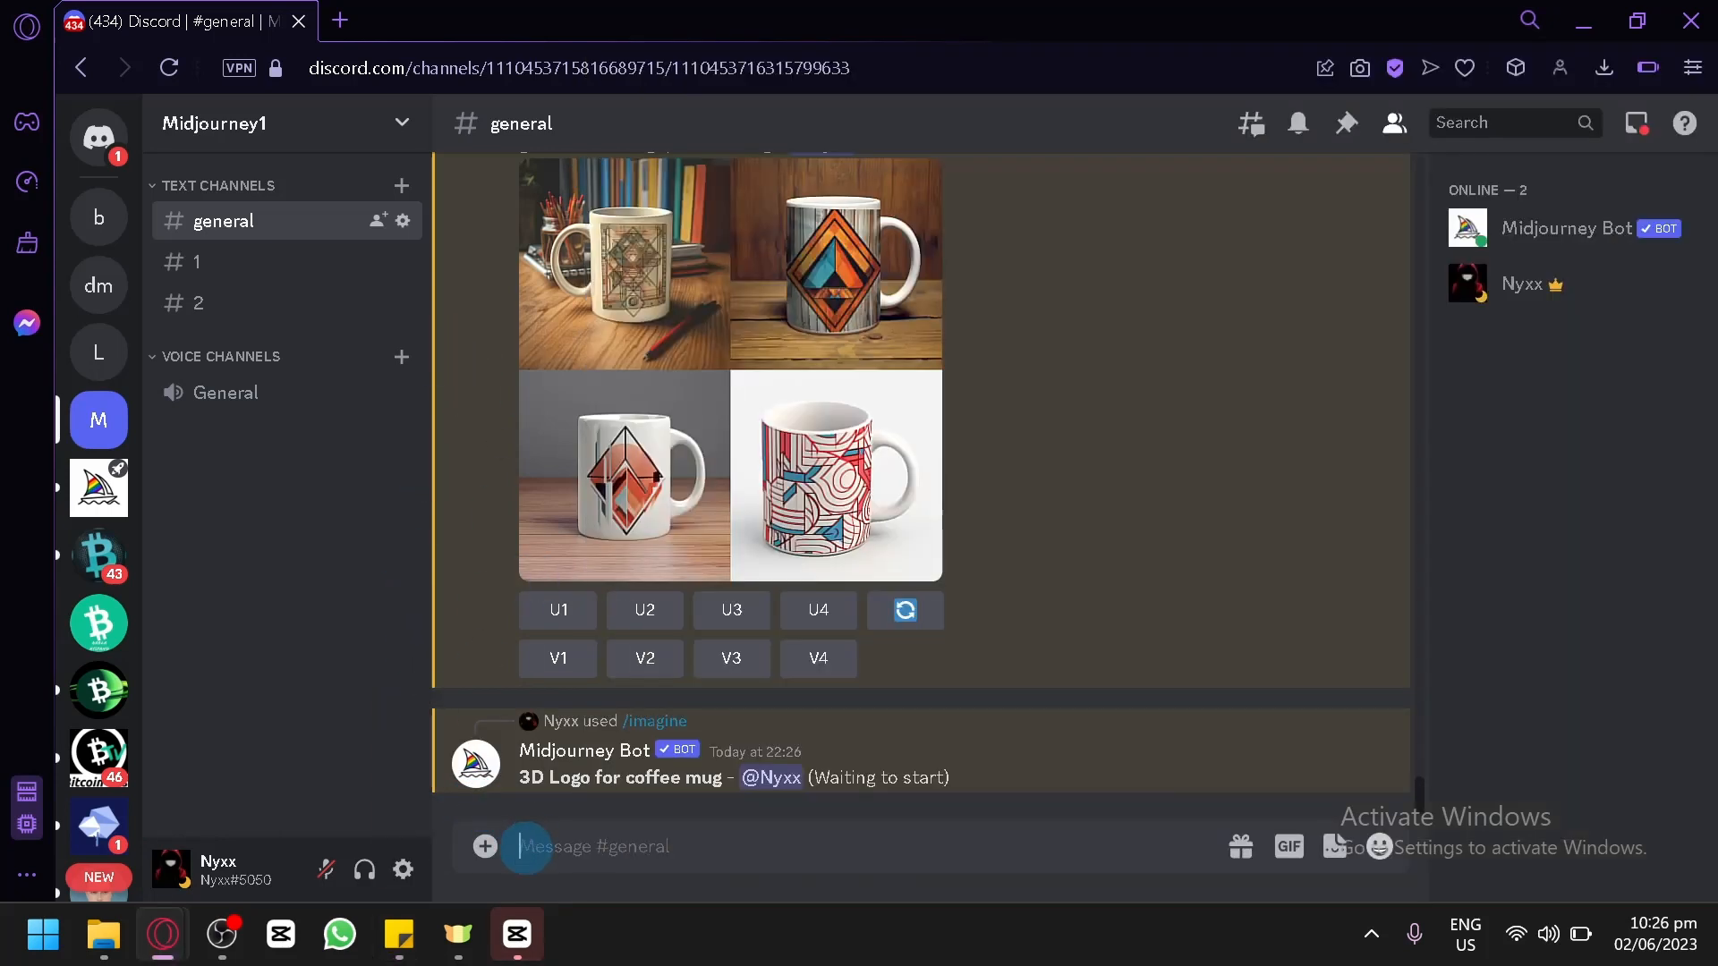
text(/)
key(Return)
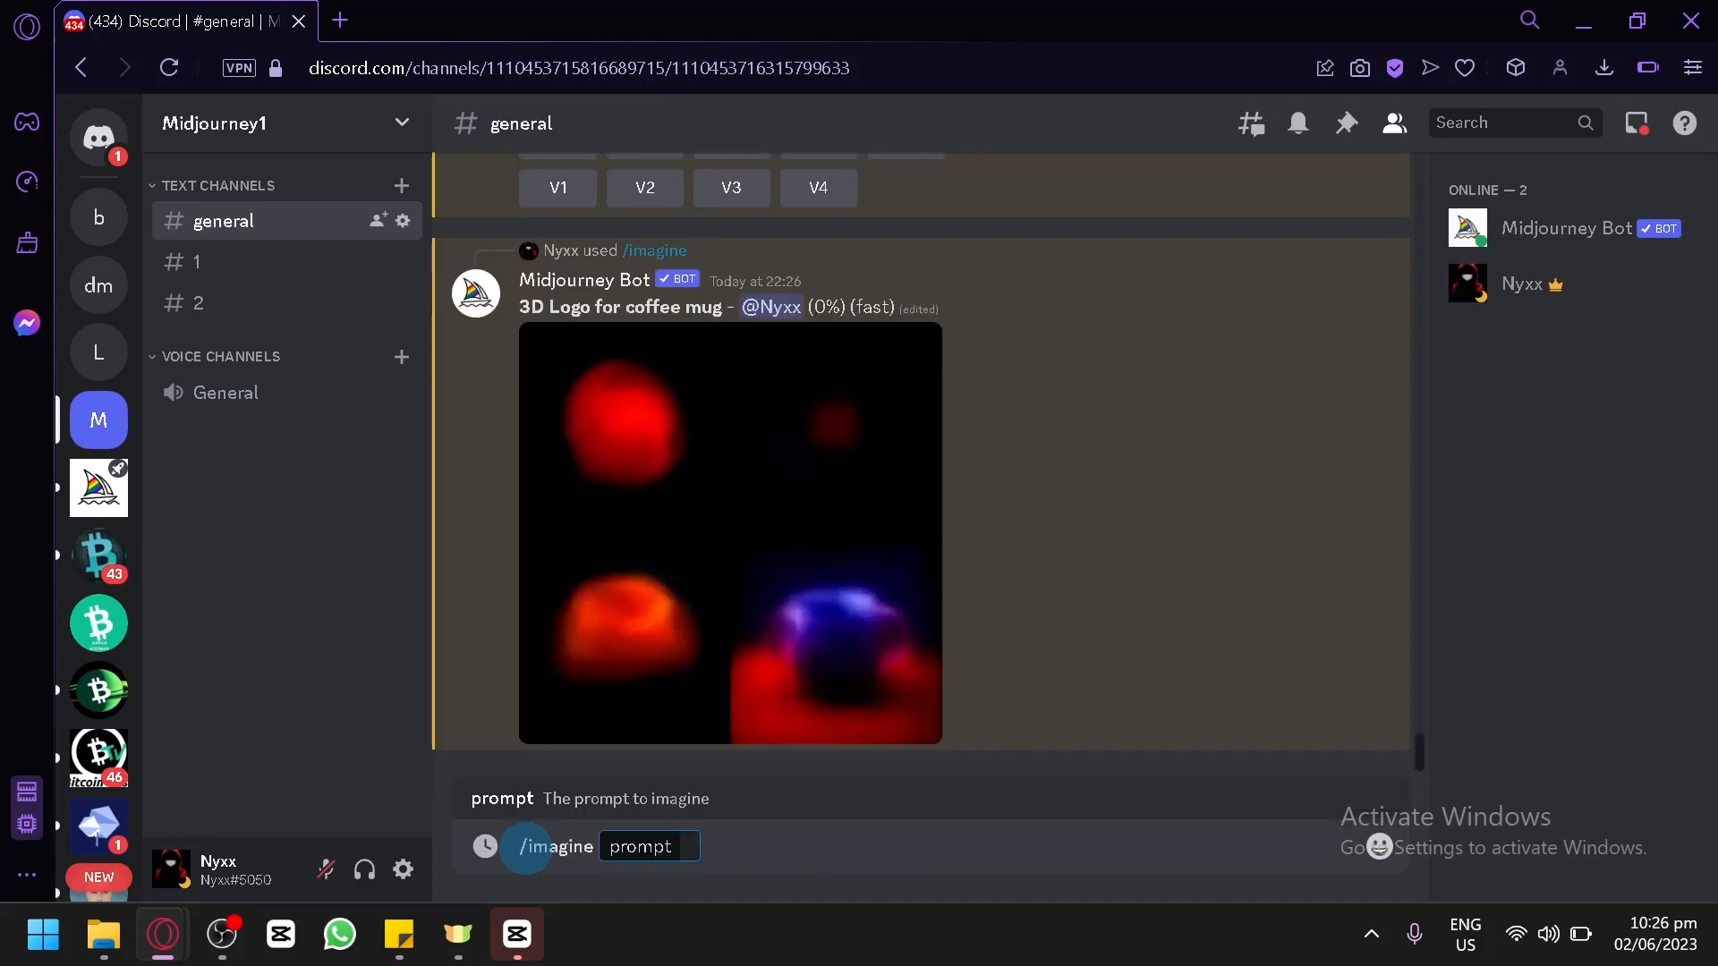
key(ctrl+v)
key(Return)
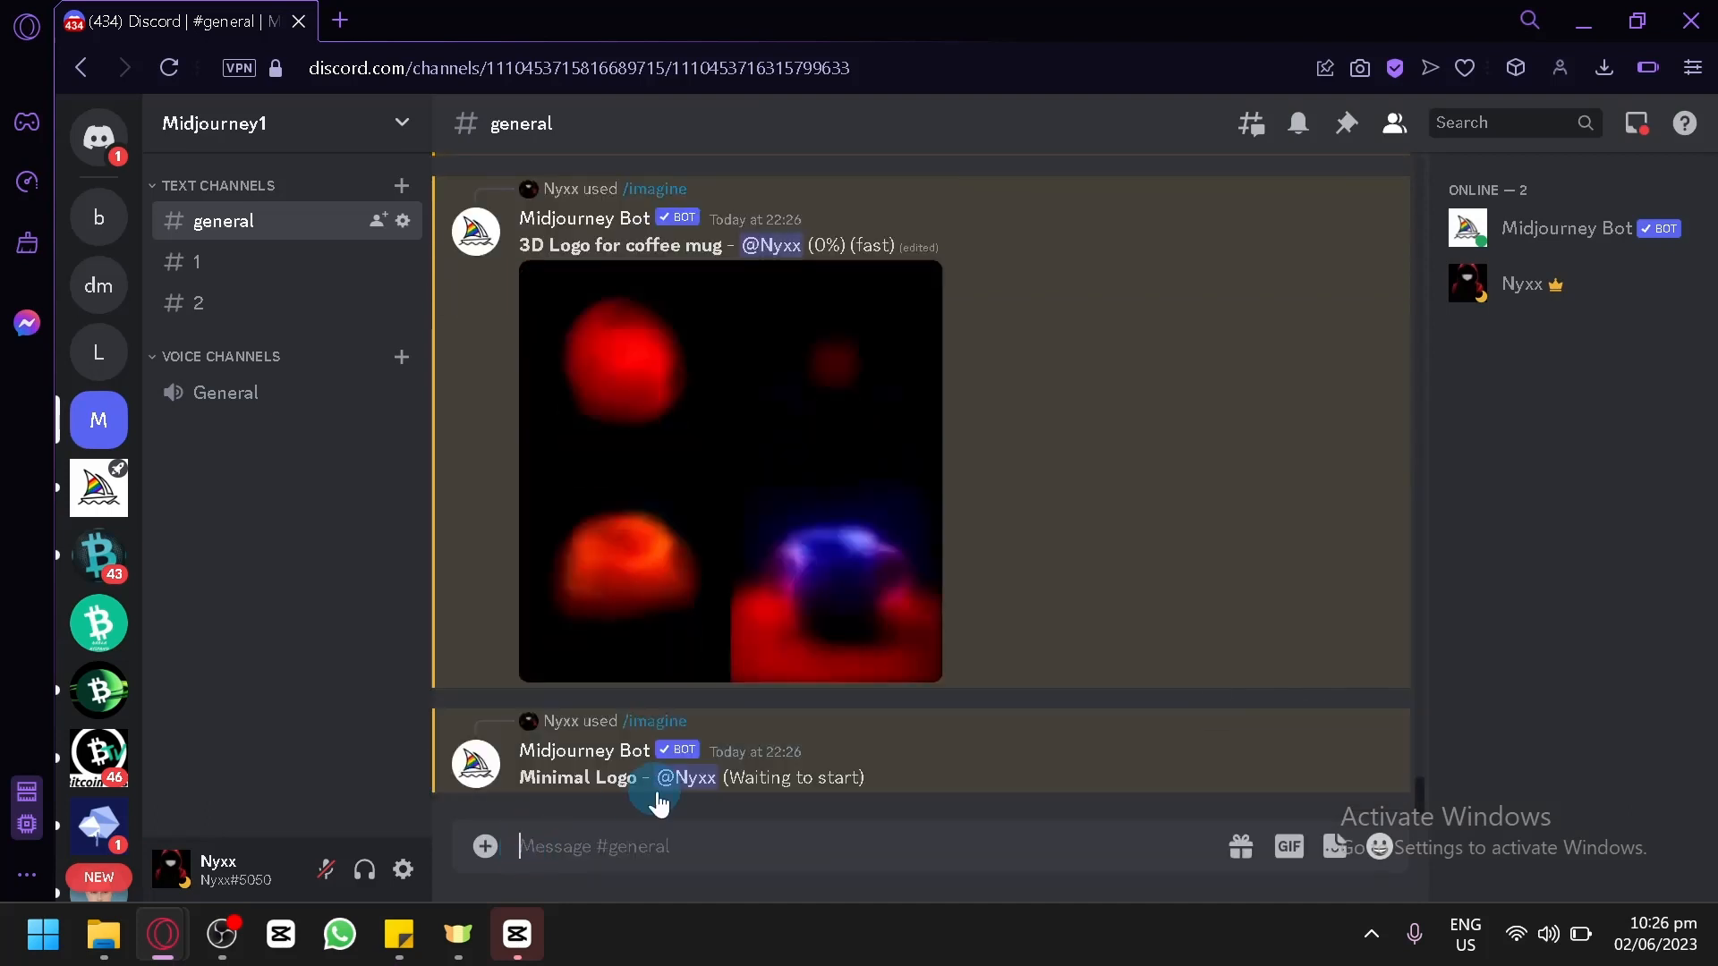
Submit another /imagine command with the fuller prompt "Minimal Logo for coffee mug".
text(/)
key(Return)
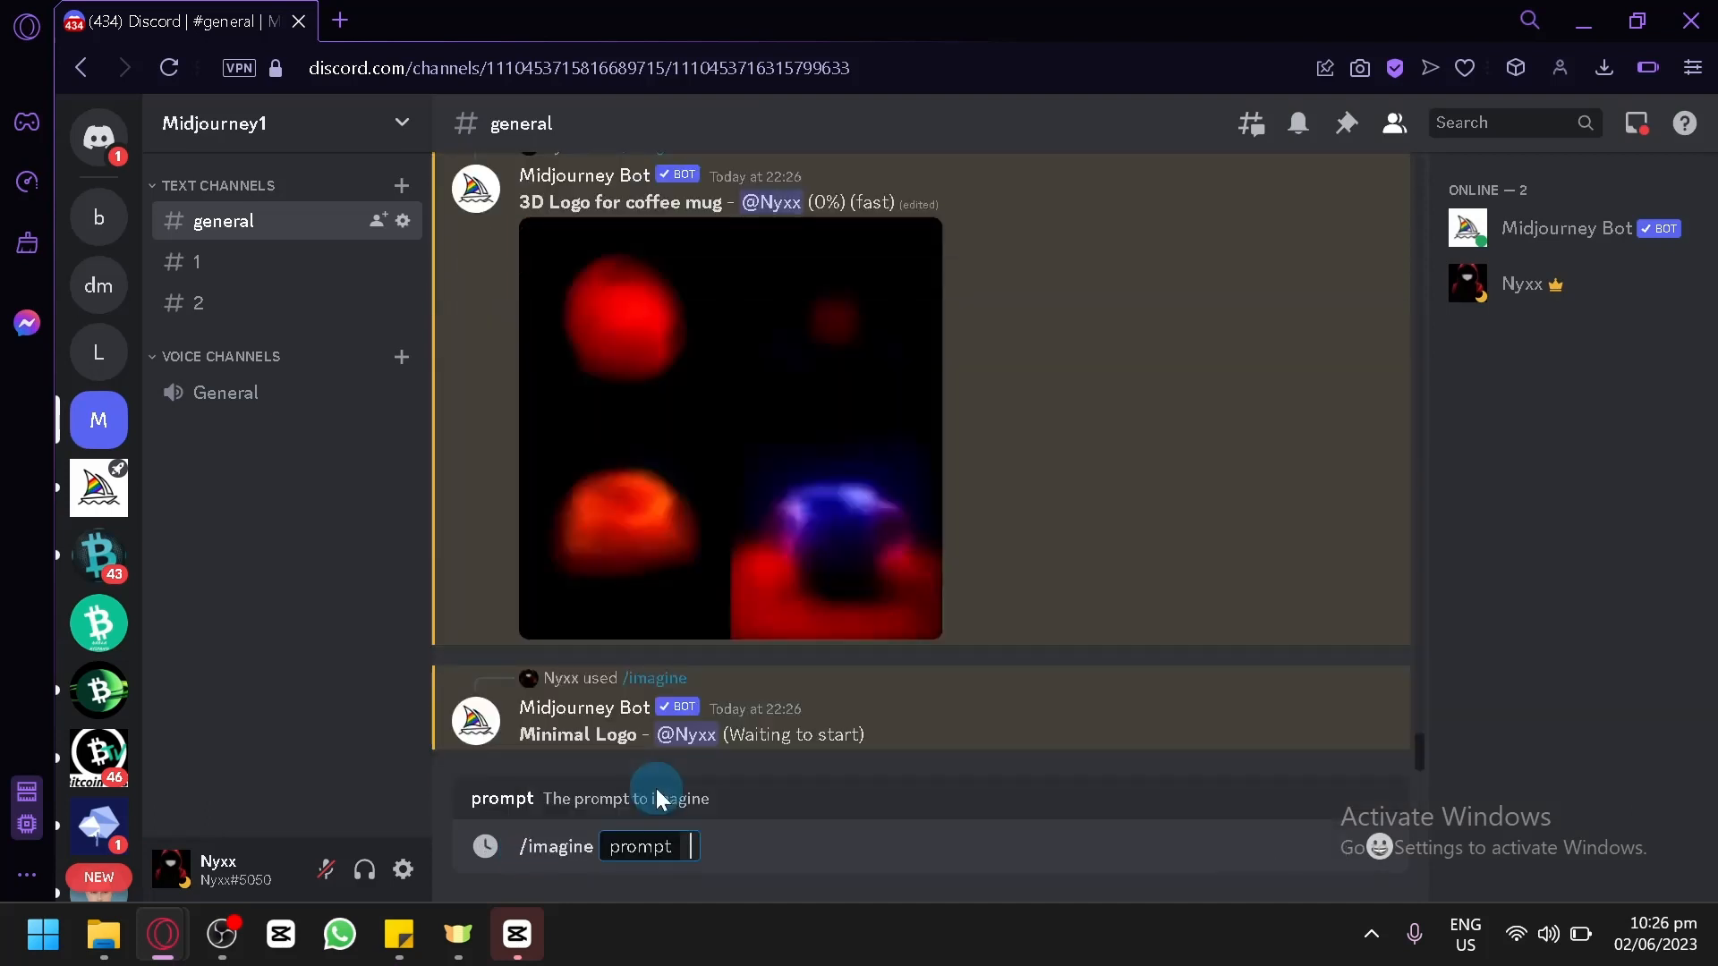
key(ctrl+v)
text(for coffee)
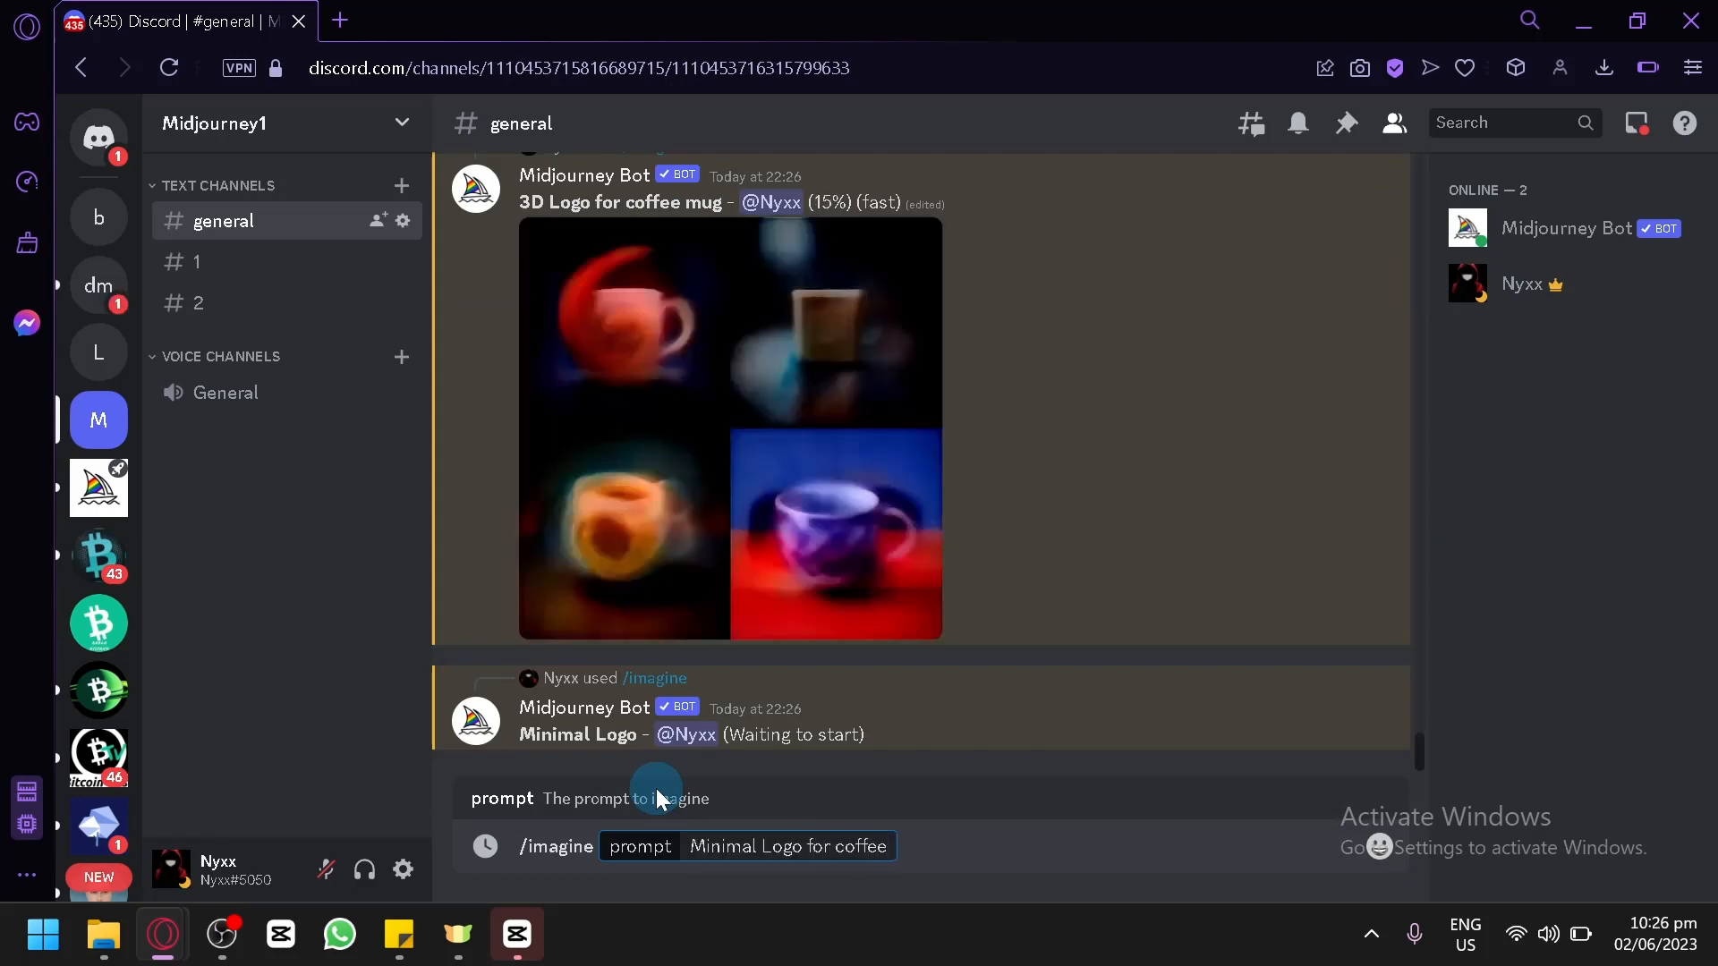
text( mug)
key(Return)
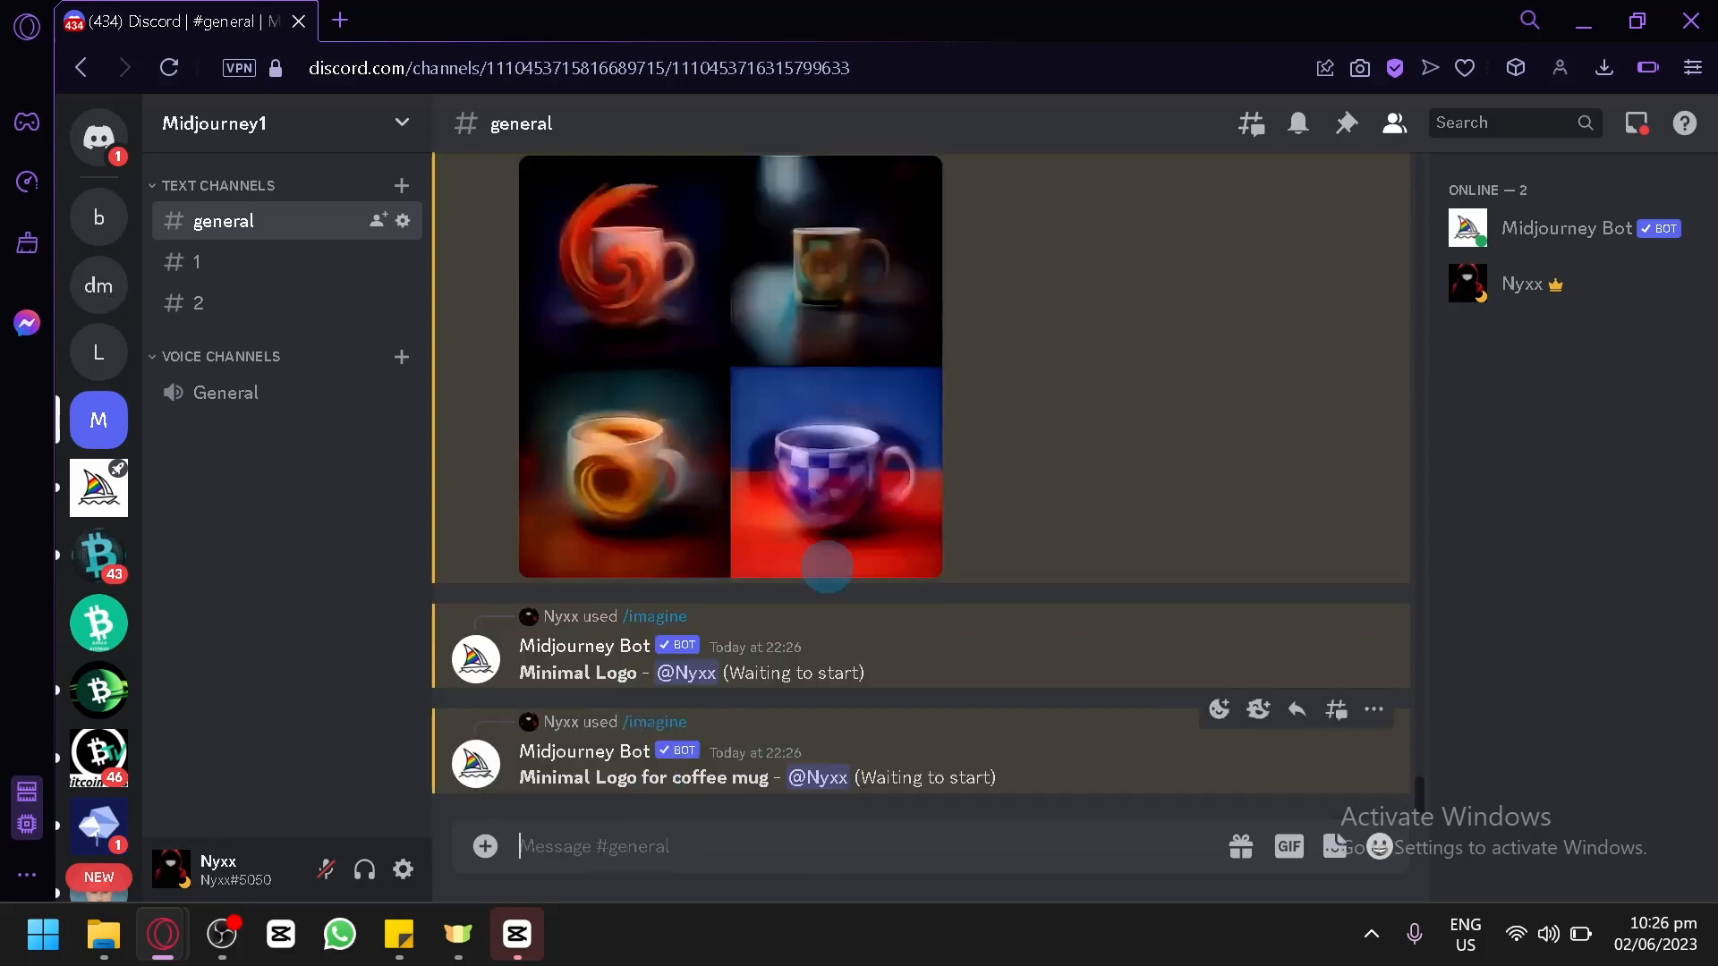
scroll(862, 492, up, 5)
scroll(857, 488, down, 4)
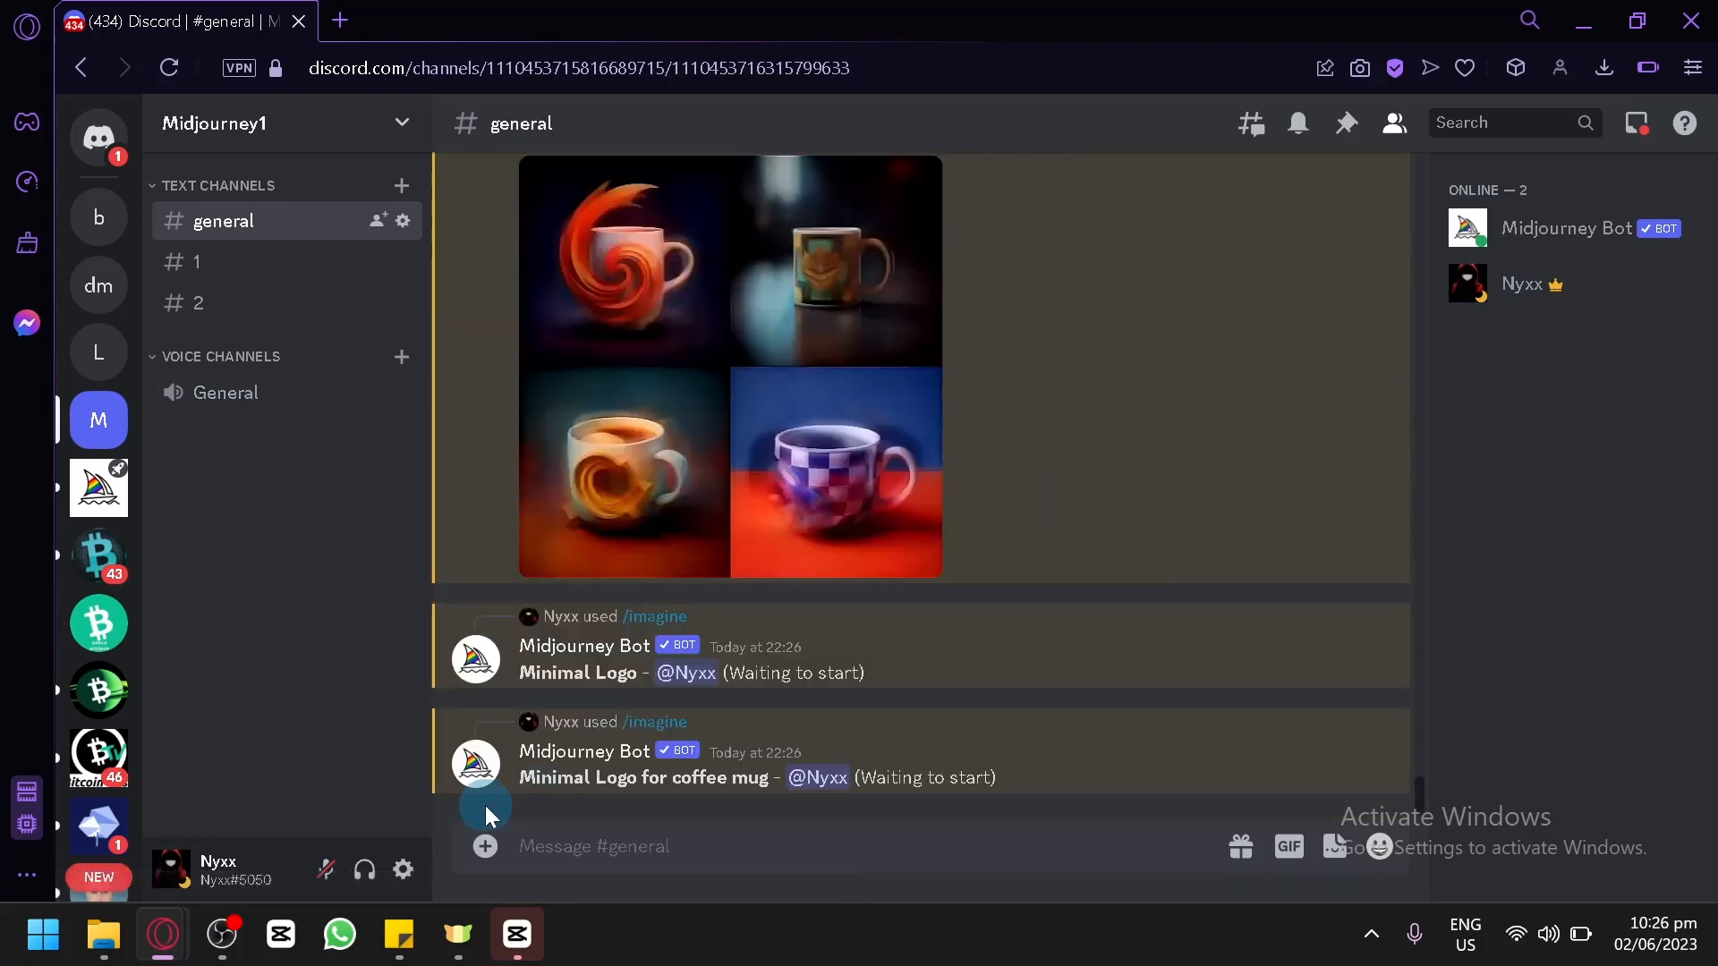
Switch to the sticky note with the style keywords and copy "Boho Logo".
mouse_move(419, 930)
click(483, 862)
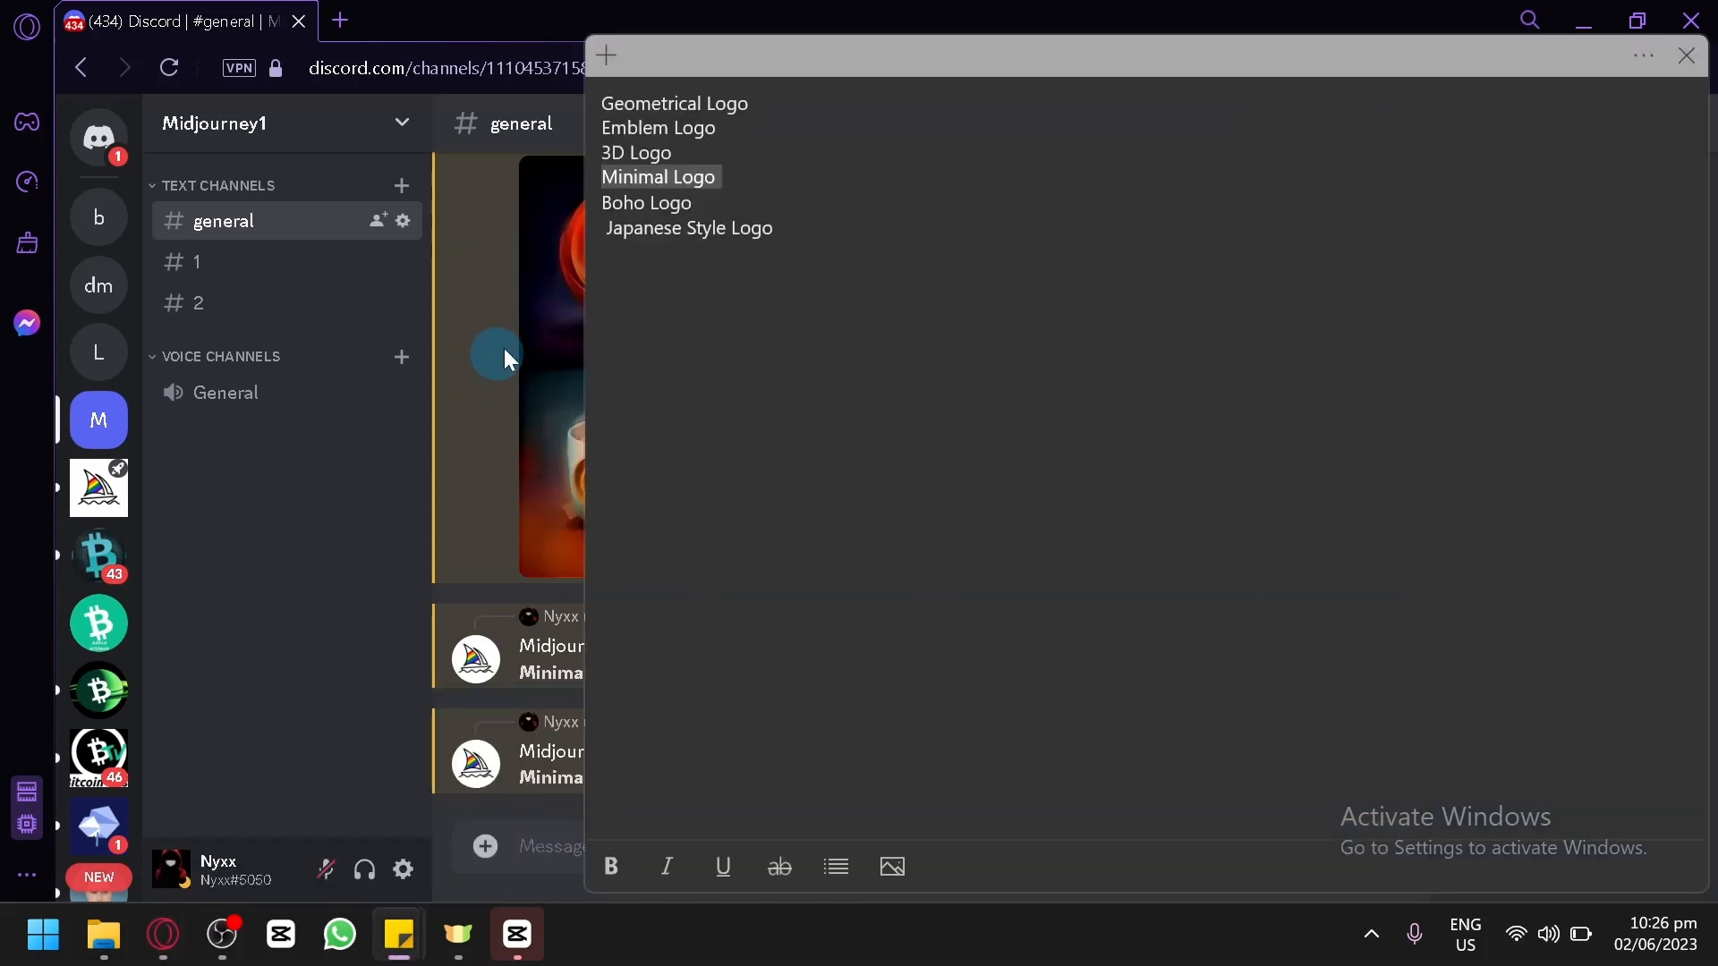
click(698, 204)
drag(698, 204, 598, 200)
key(ctrl+c)
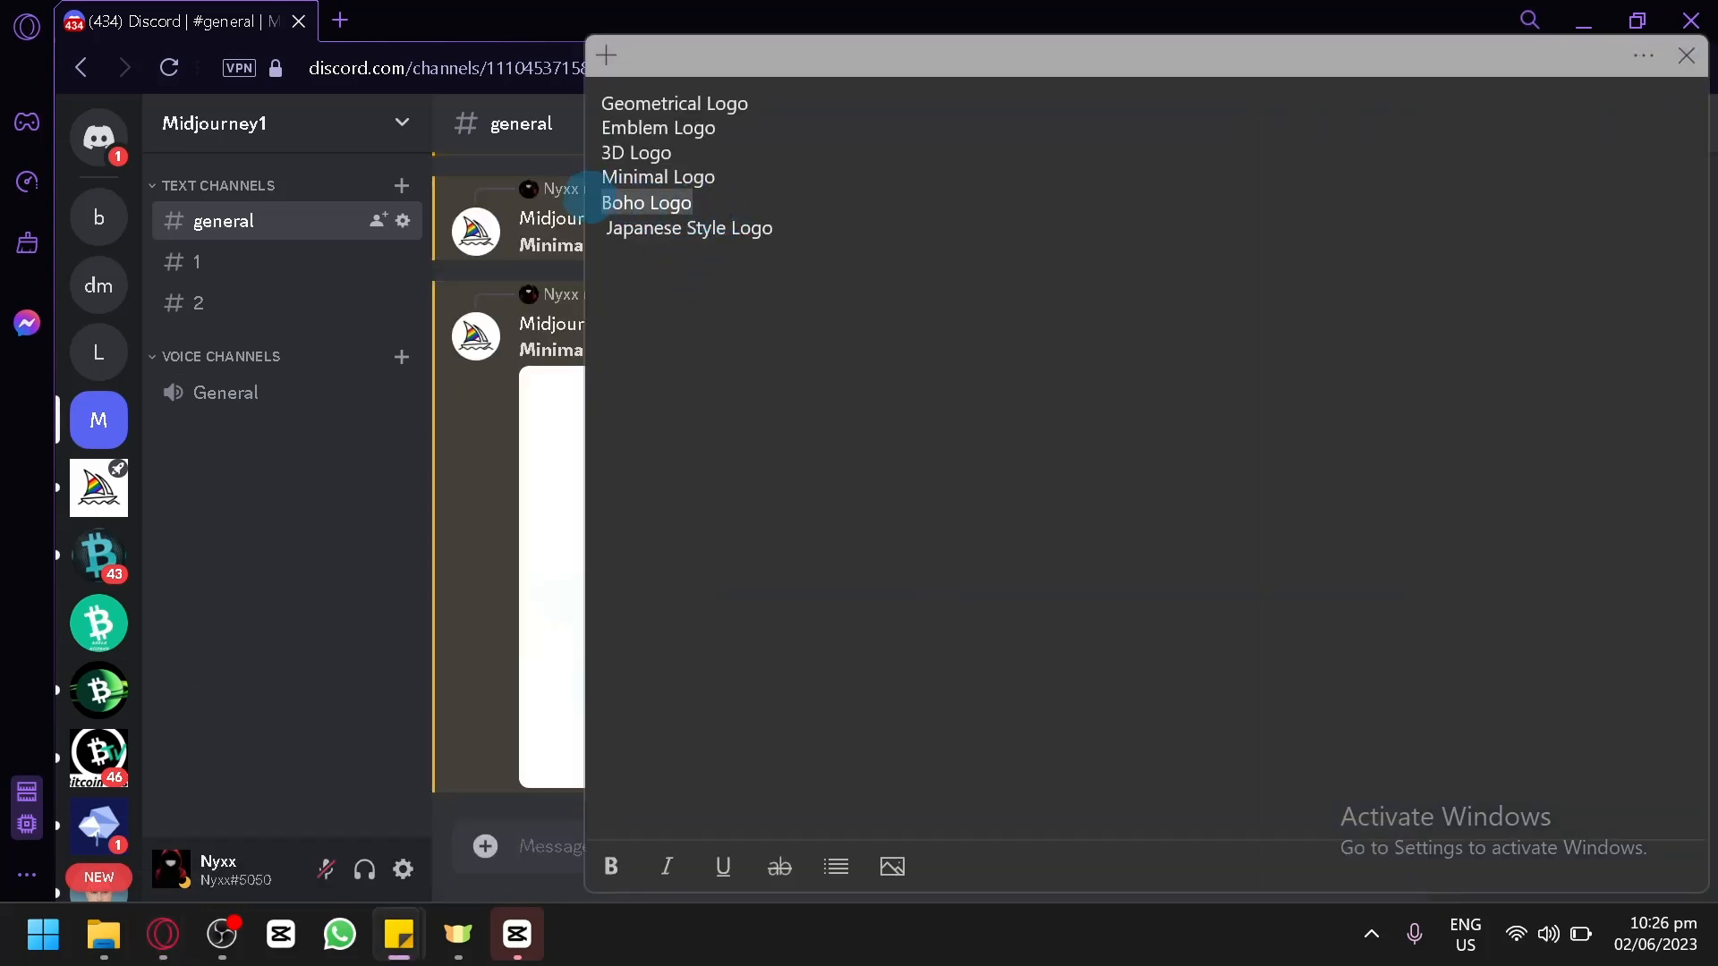
Return to Discord and submit an /imagine command with the prompt "Boho Logo for coffee mug".
click(531, 841)
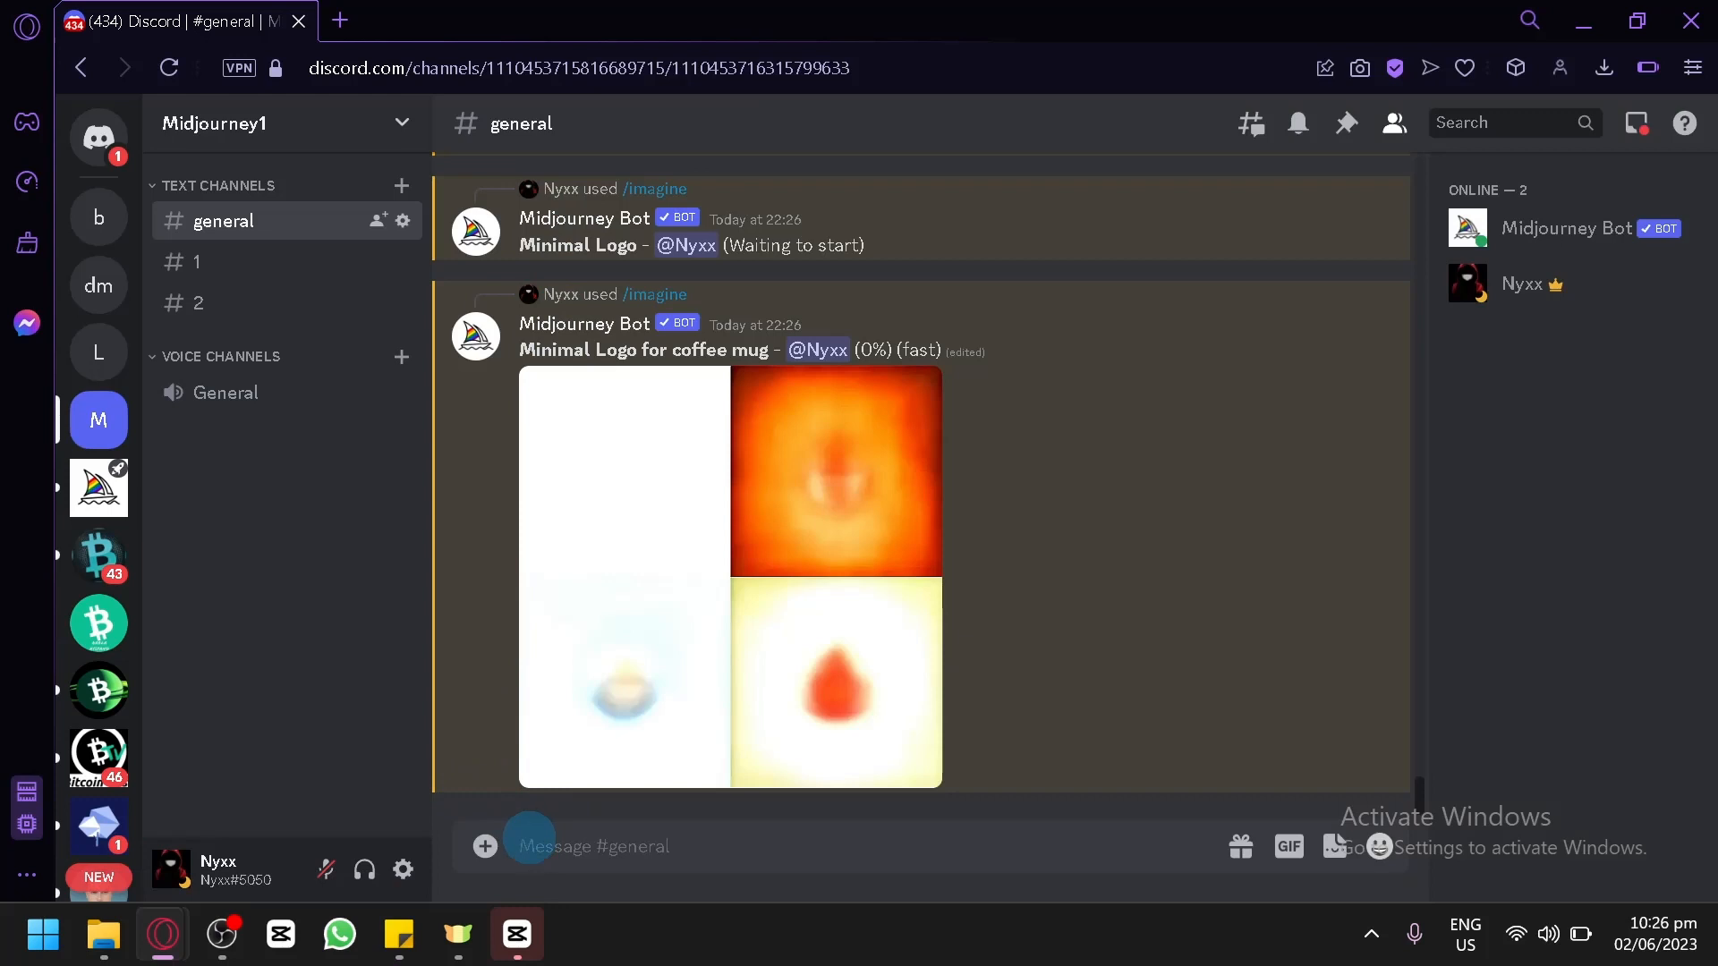
text(/)
key(Return)
key(ctrl+v)
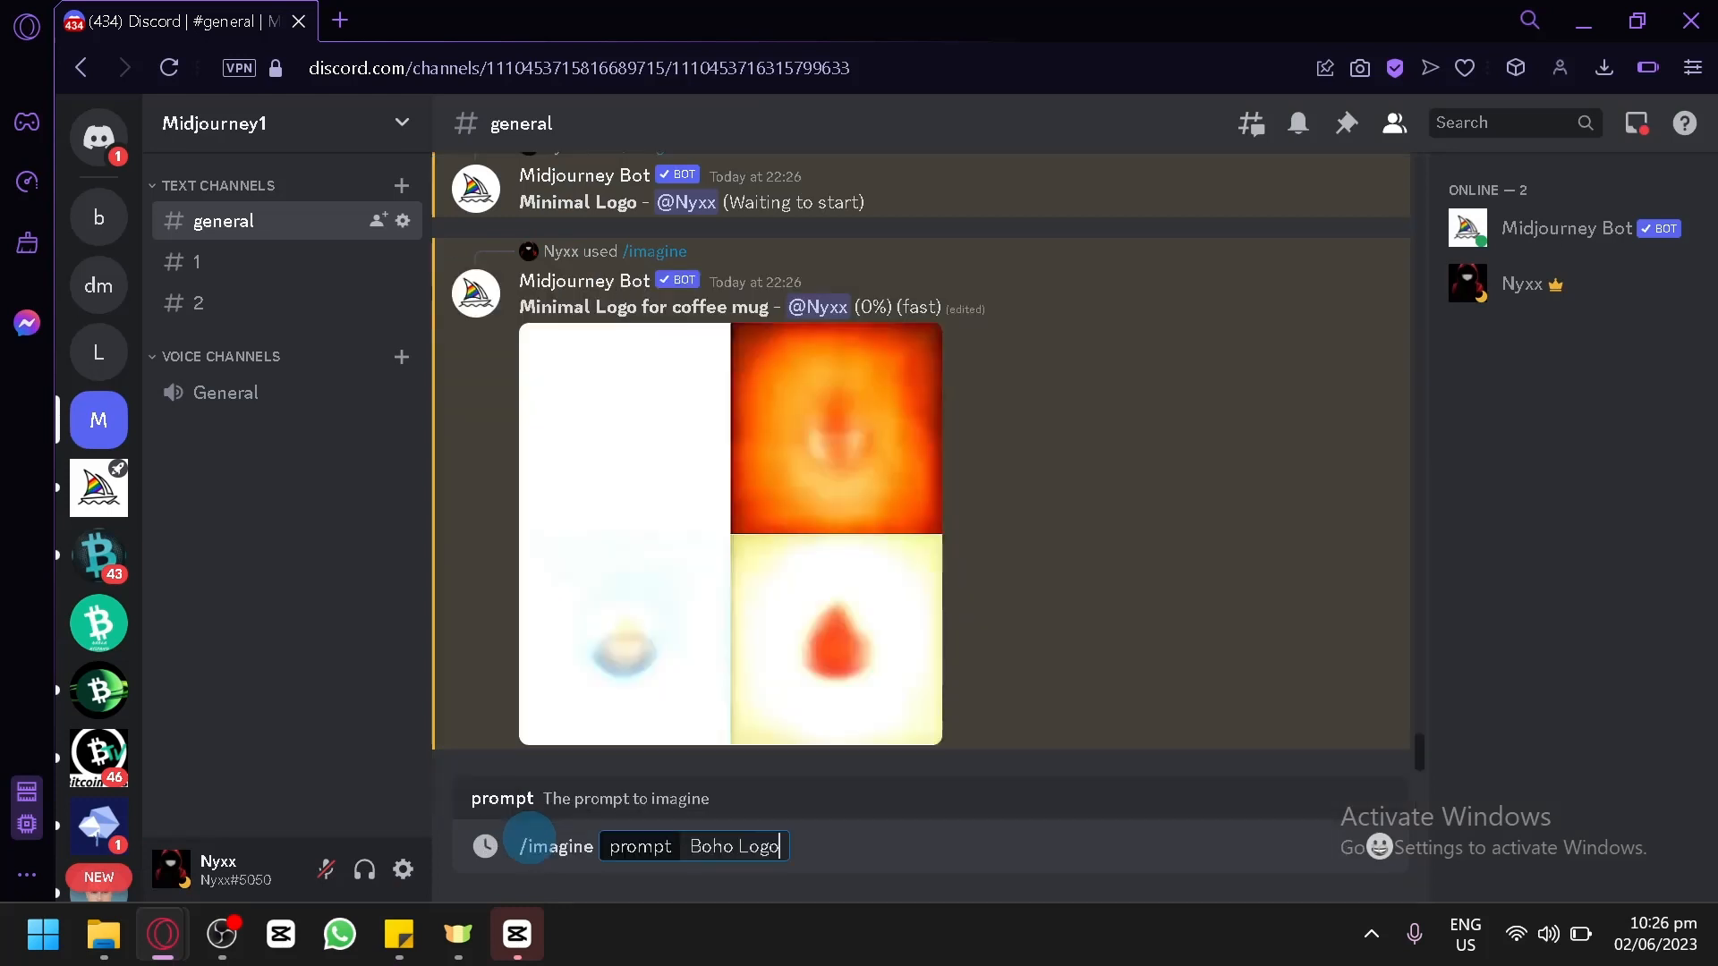
text(for coffee mug)
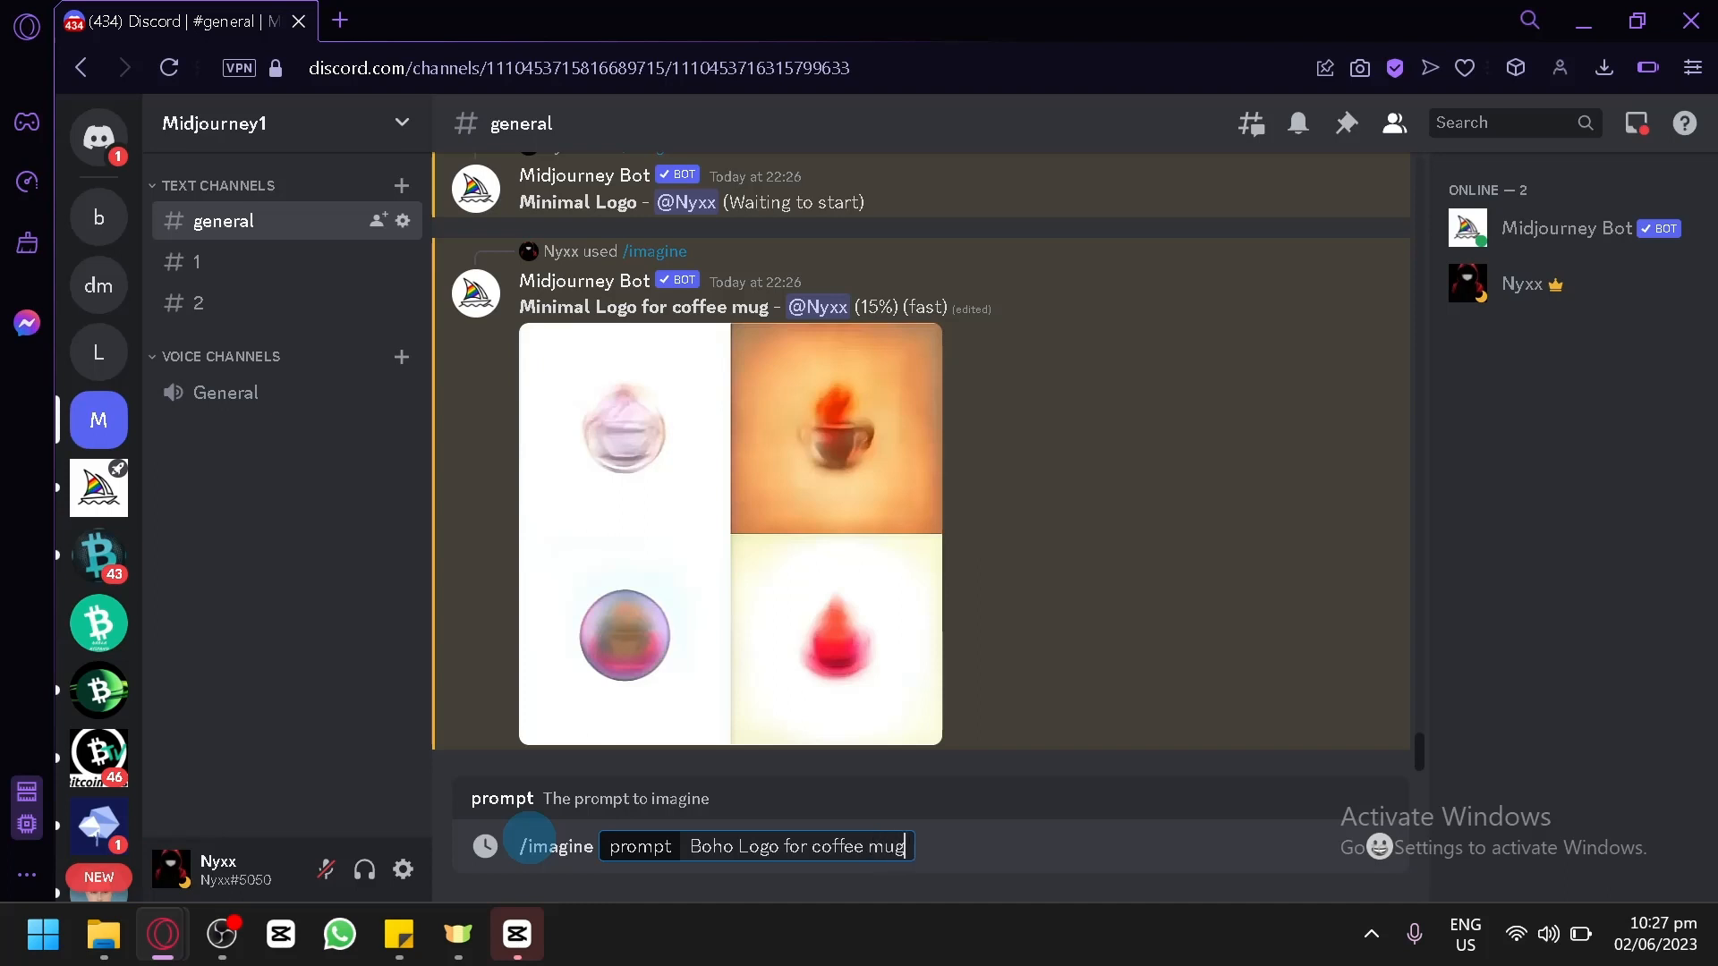
key(Return)
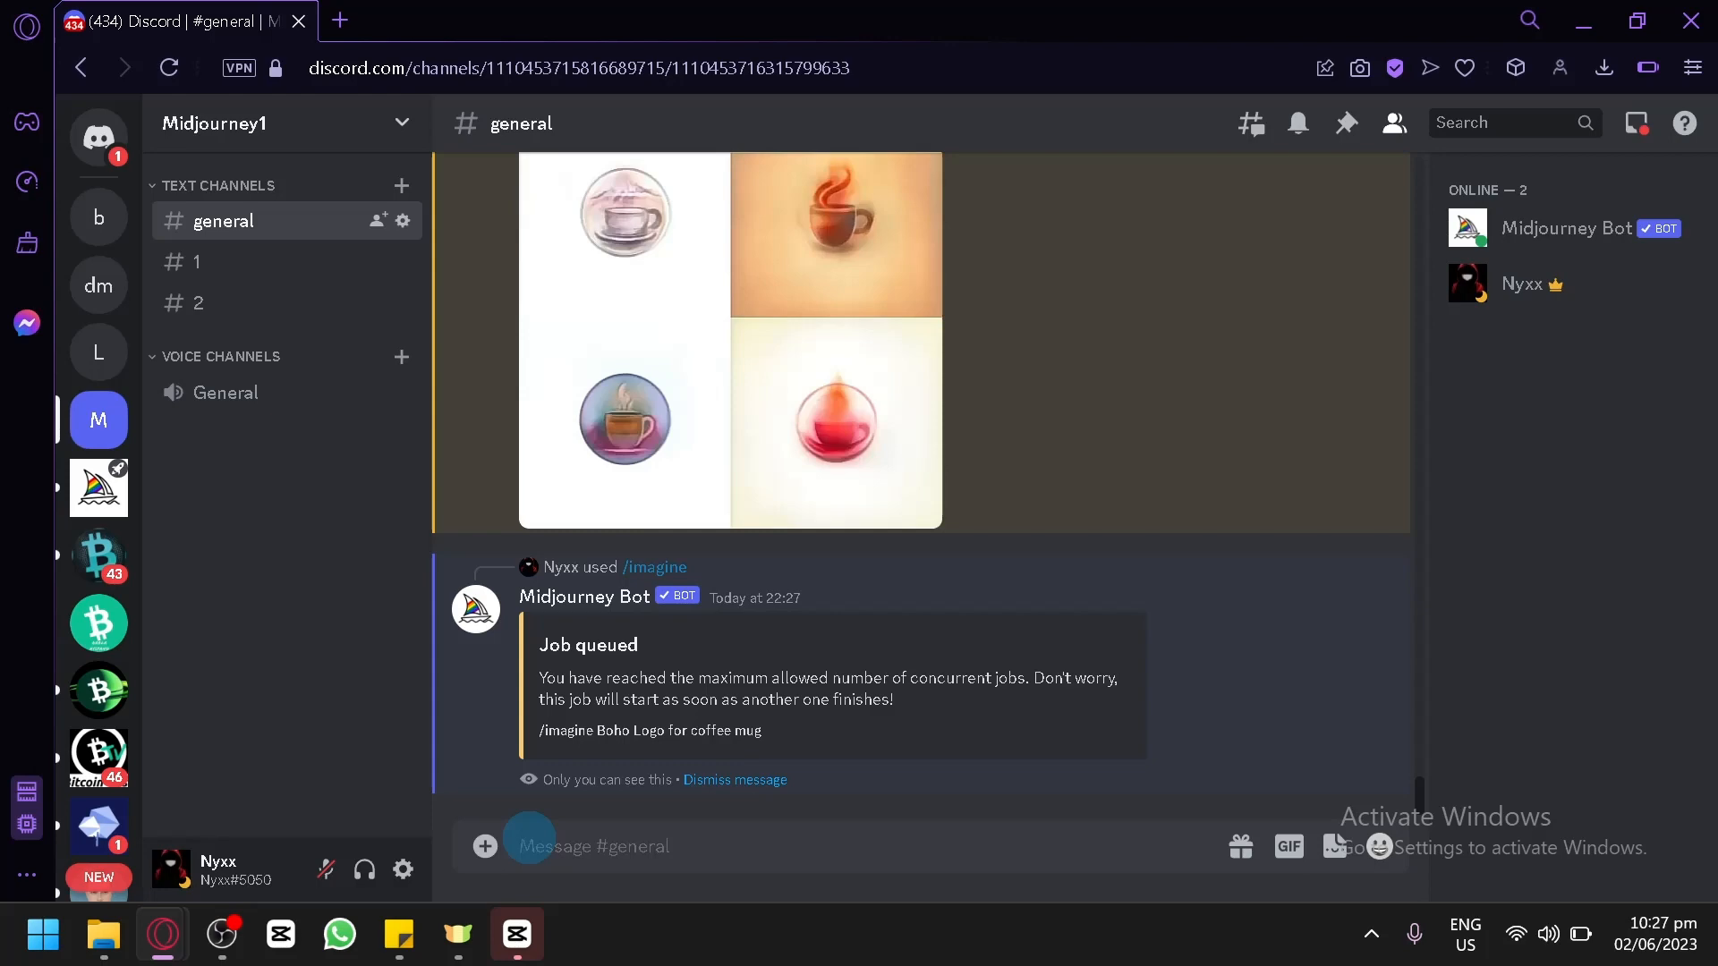
Compare the emblem, geometrical and minimal coffee mug grids, and examine the 3D Logo grid enlarged.
scroll(973, 486, up, 15)
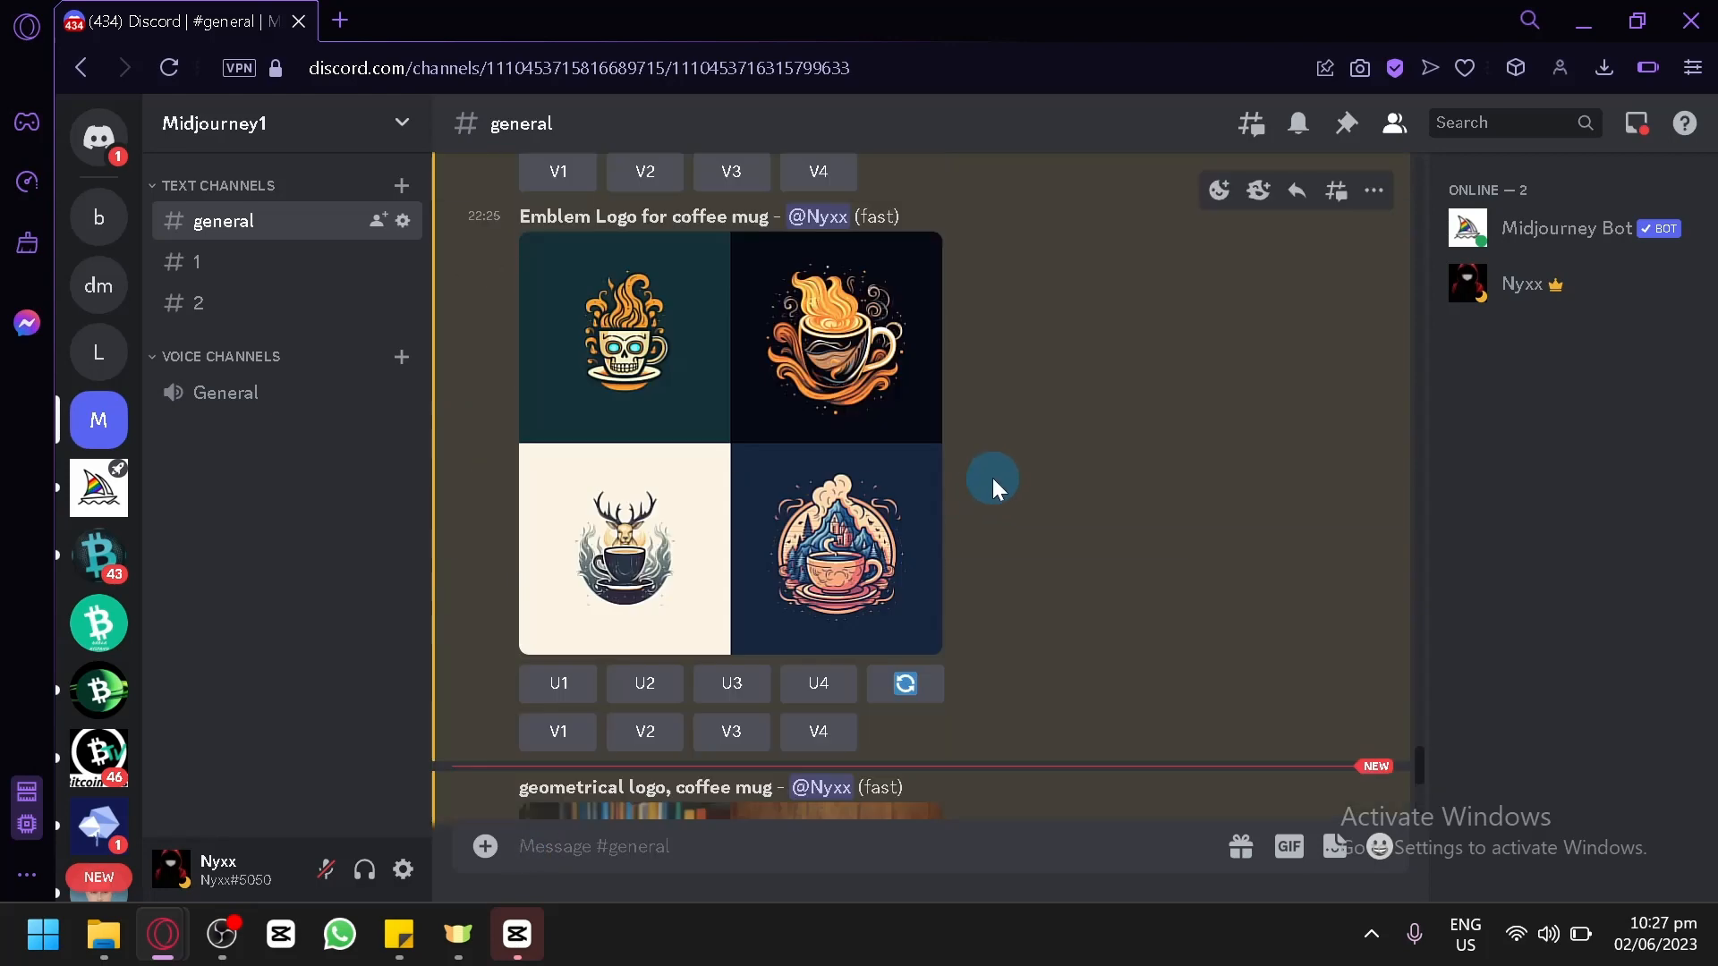
scroll(850, 429, down, 10)
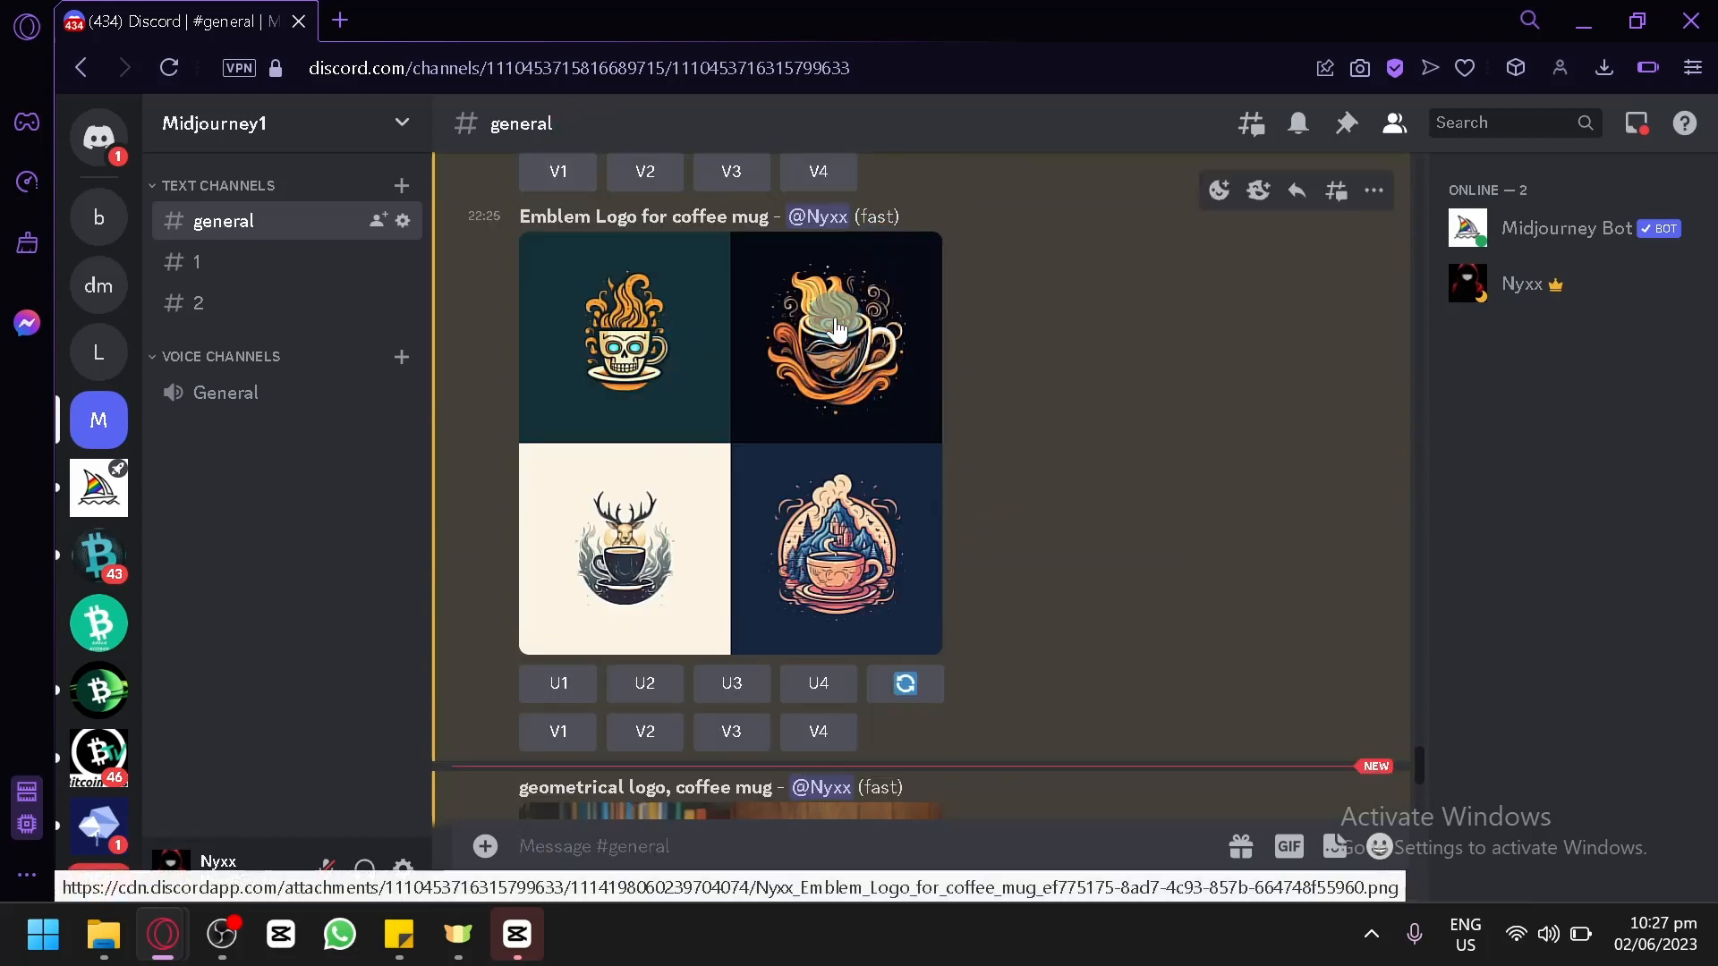
scroll(1058, 394, down, 10)
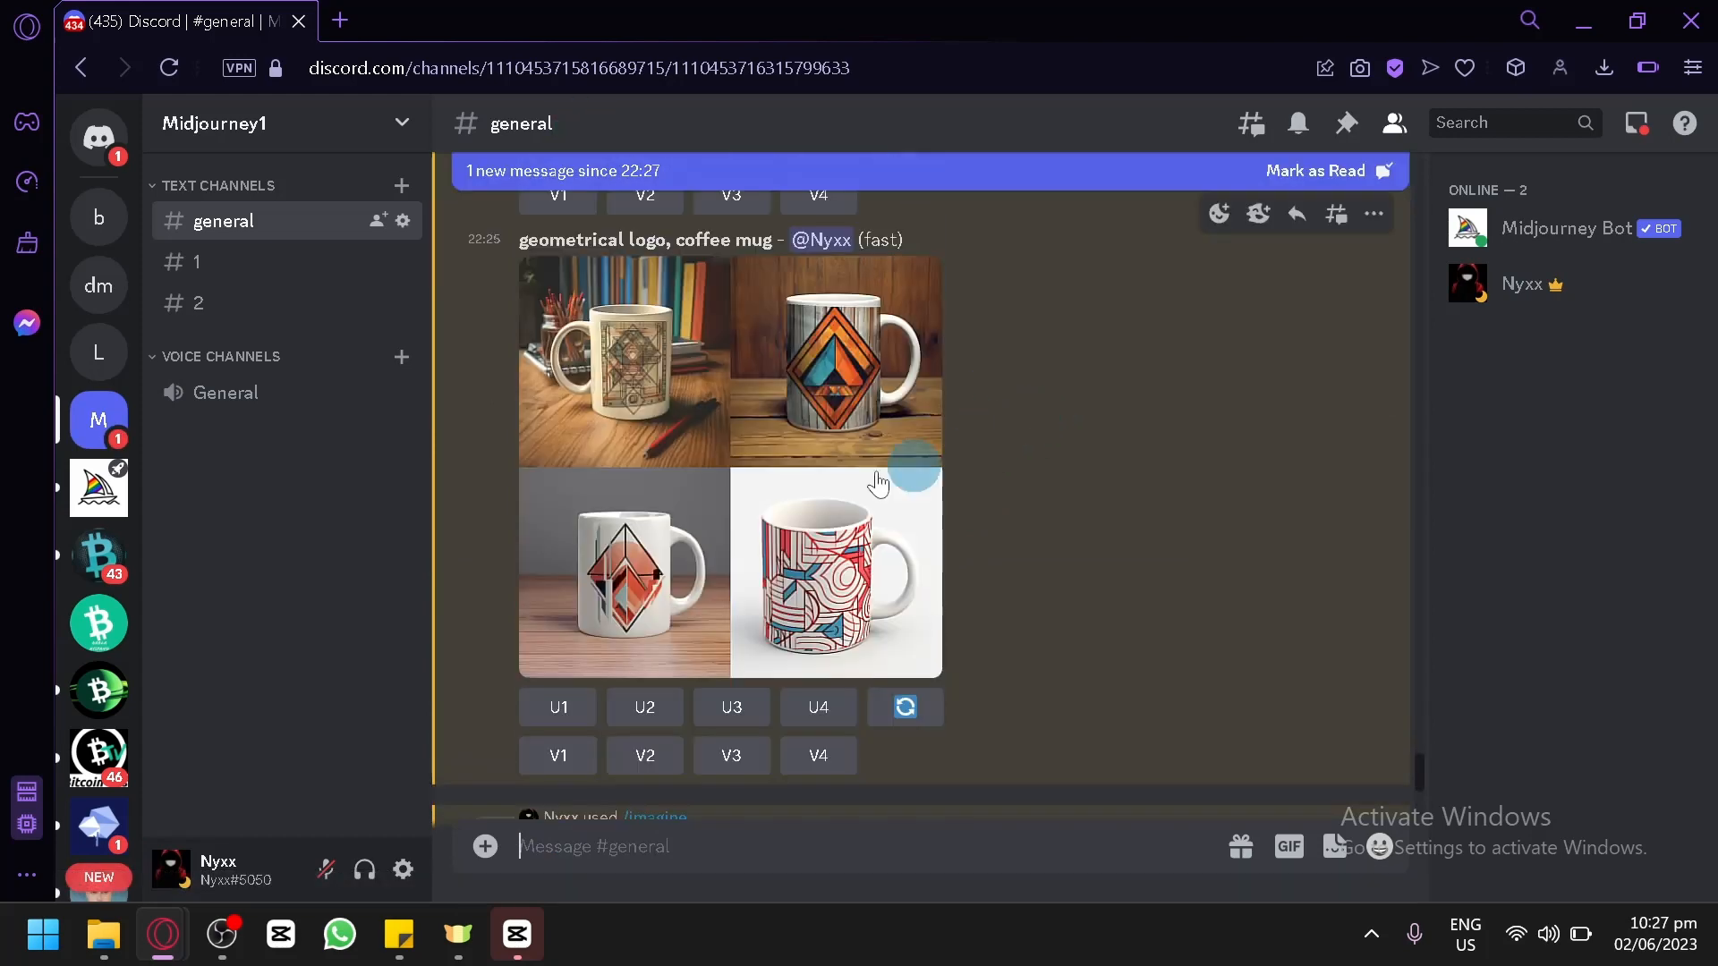
scroll(957, 399, down, 2)
scroll(955, 401, up, 3)
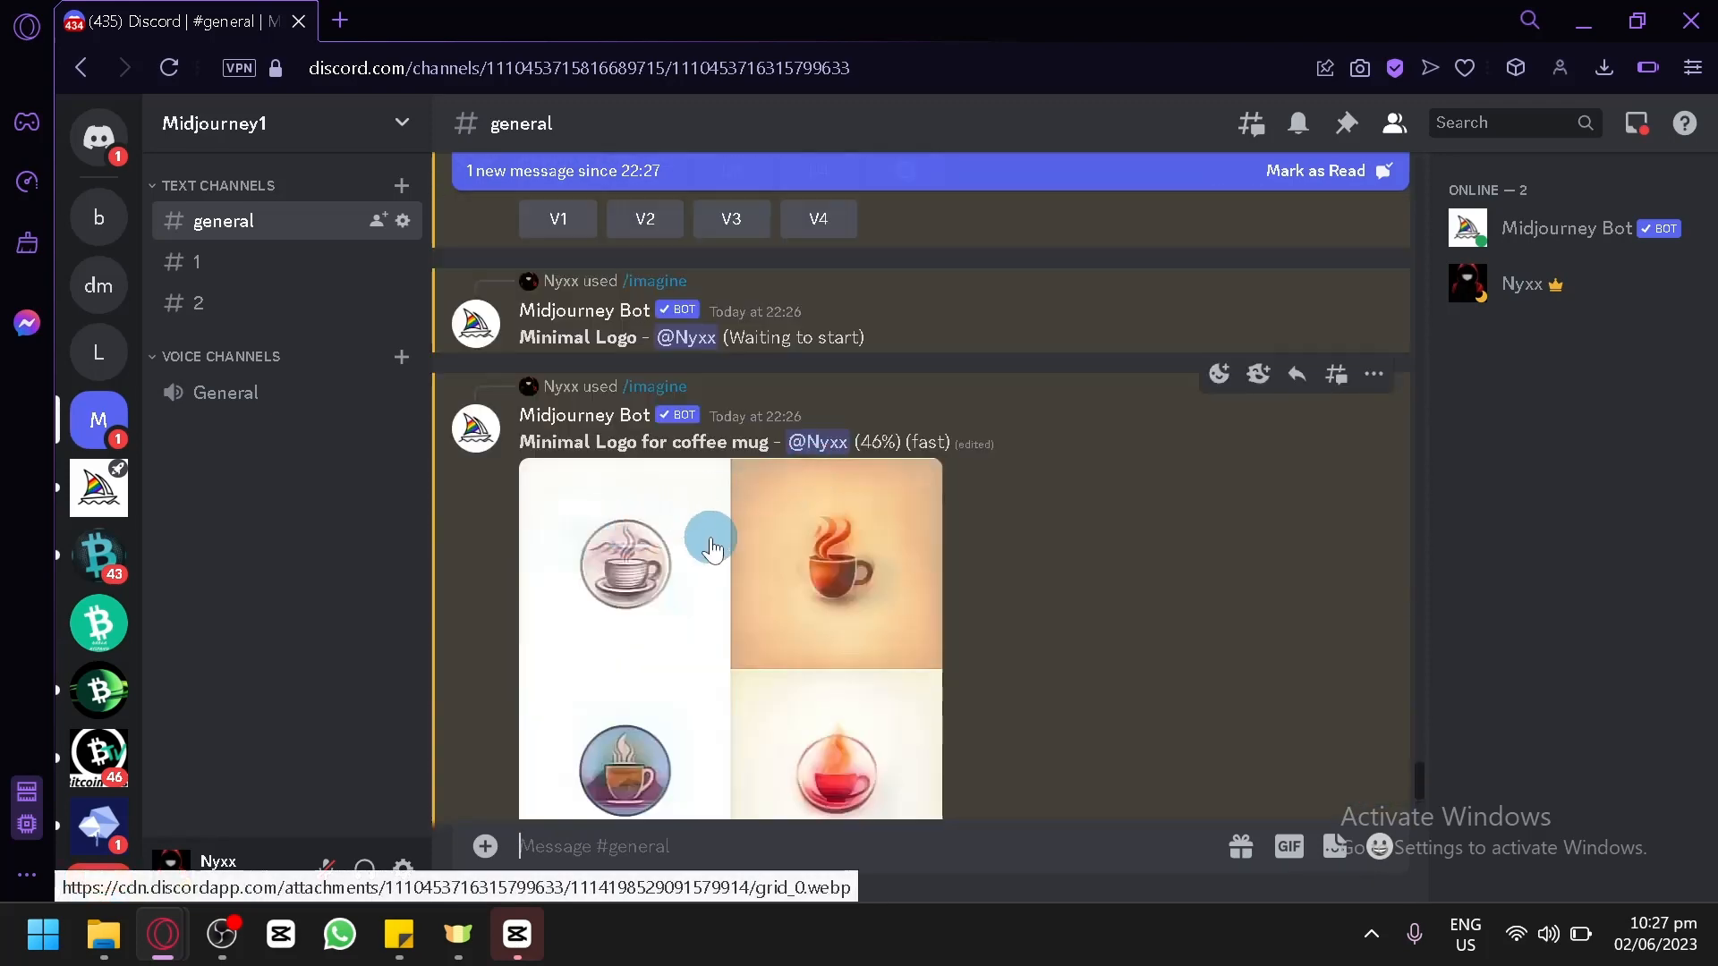
scroll(784, 481, down, 1)
scroll(739, 400, up, 2)
scroll(979, 410, down, 10)
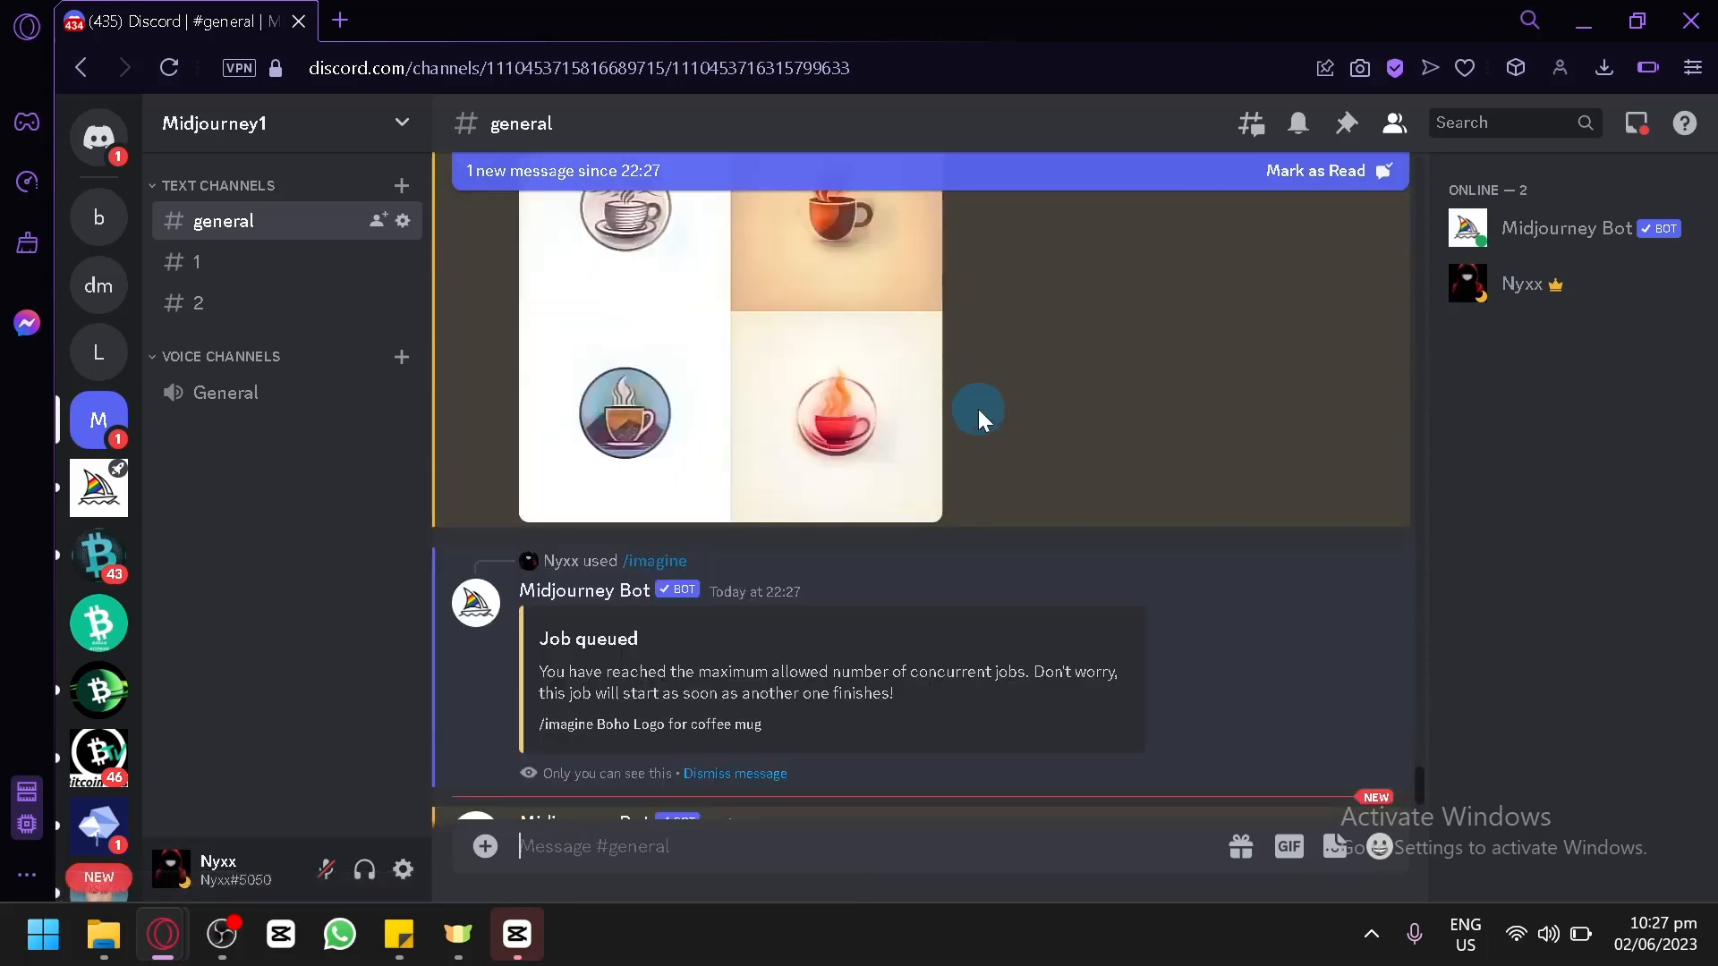
click(731, 432)
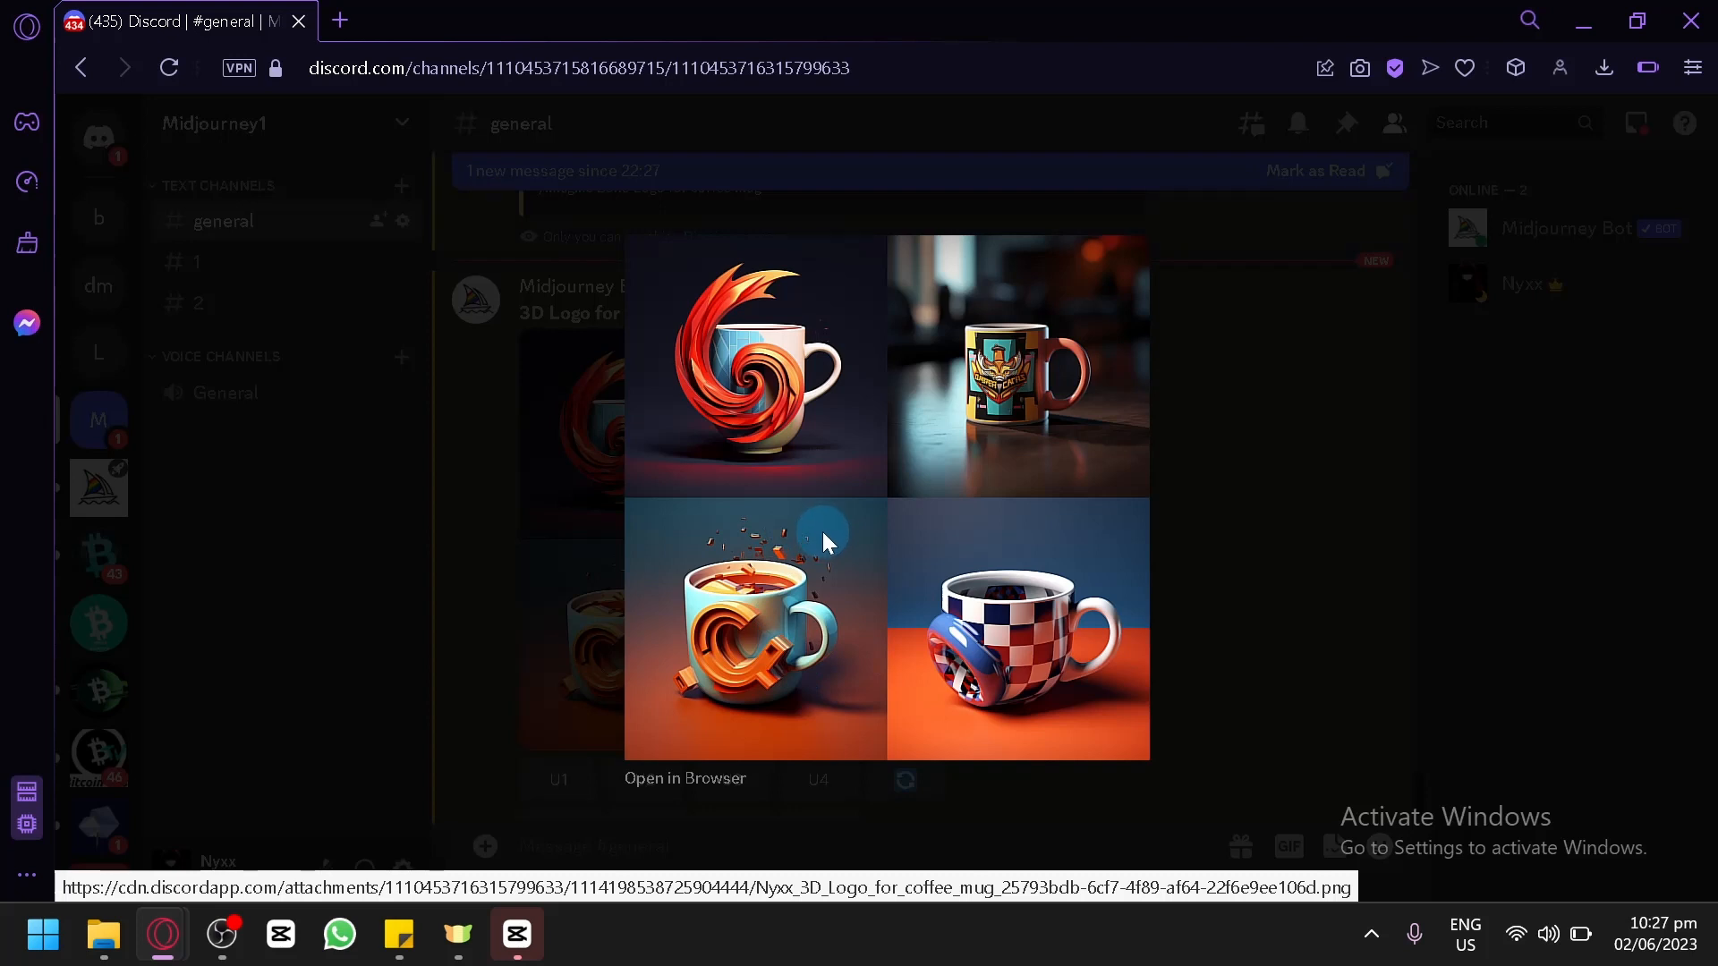
click(1217, 438)
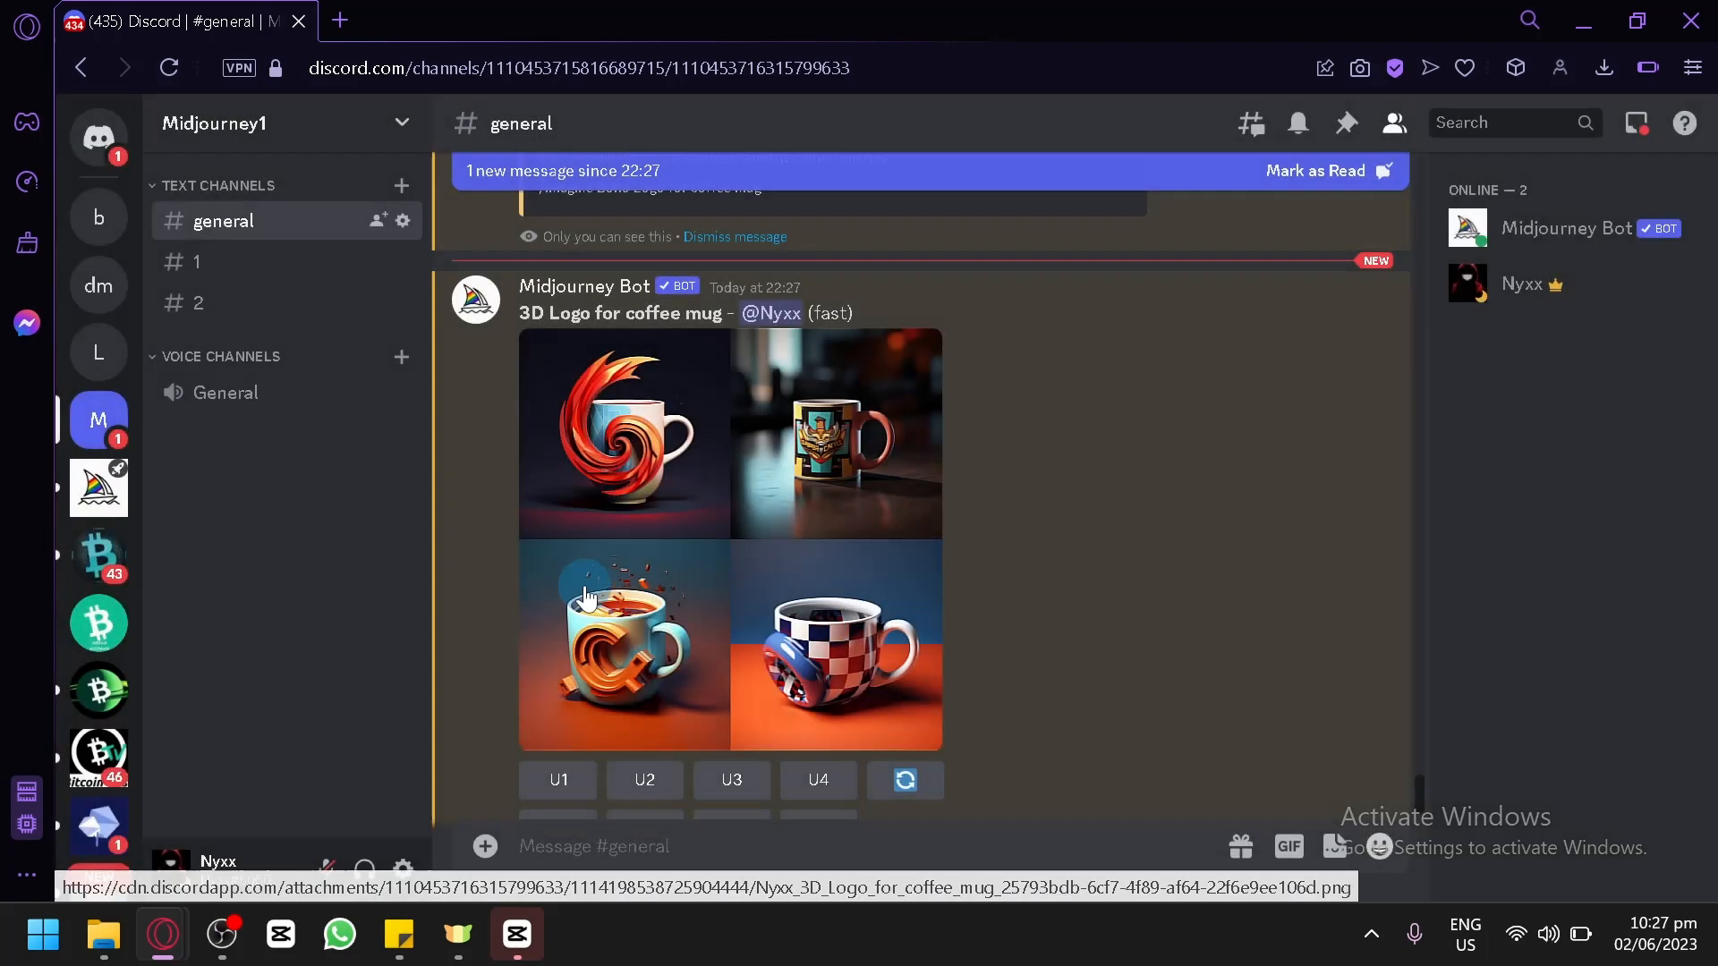
Request variations of the first image in the 3D Logo grid, keeping the remix prompt "3D Logo for coffee mug".
scroll(712, 576, down, 1)
click(575, 765)
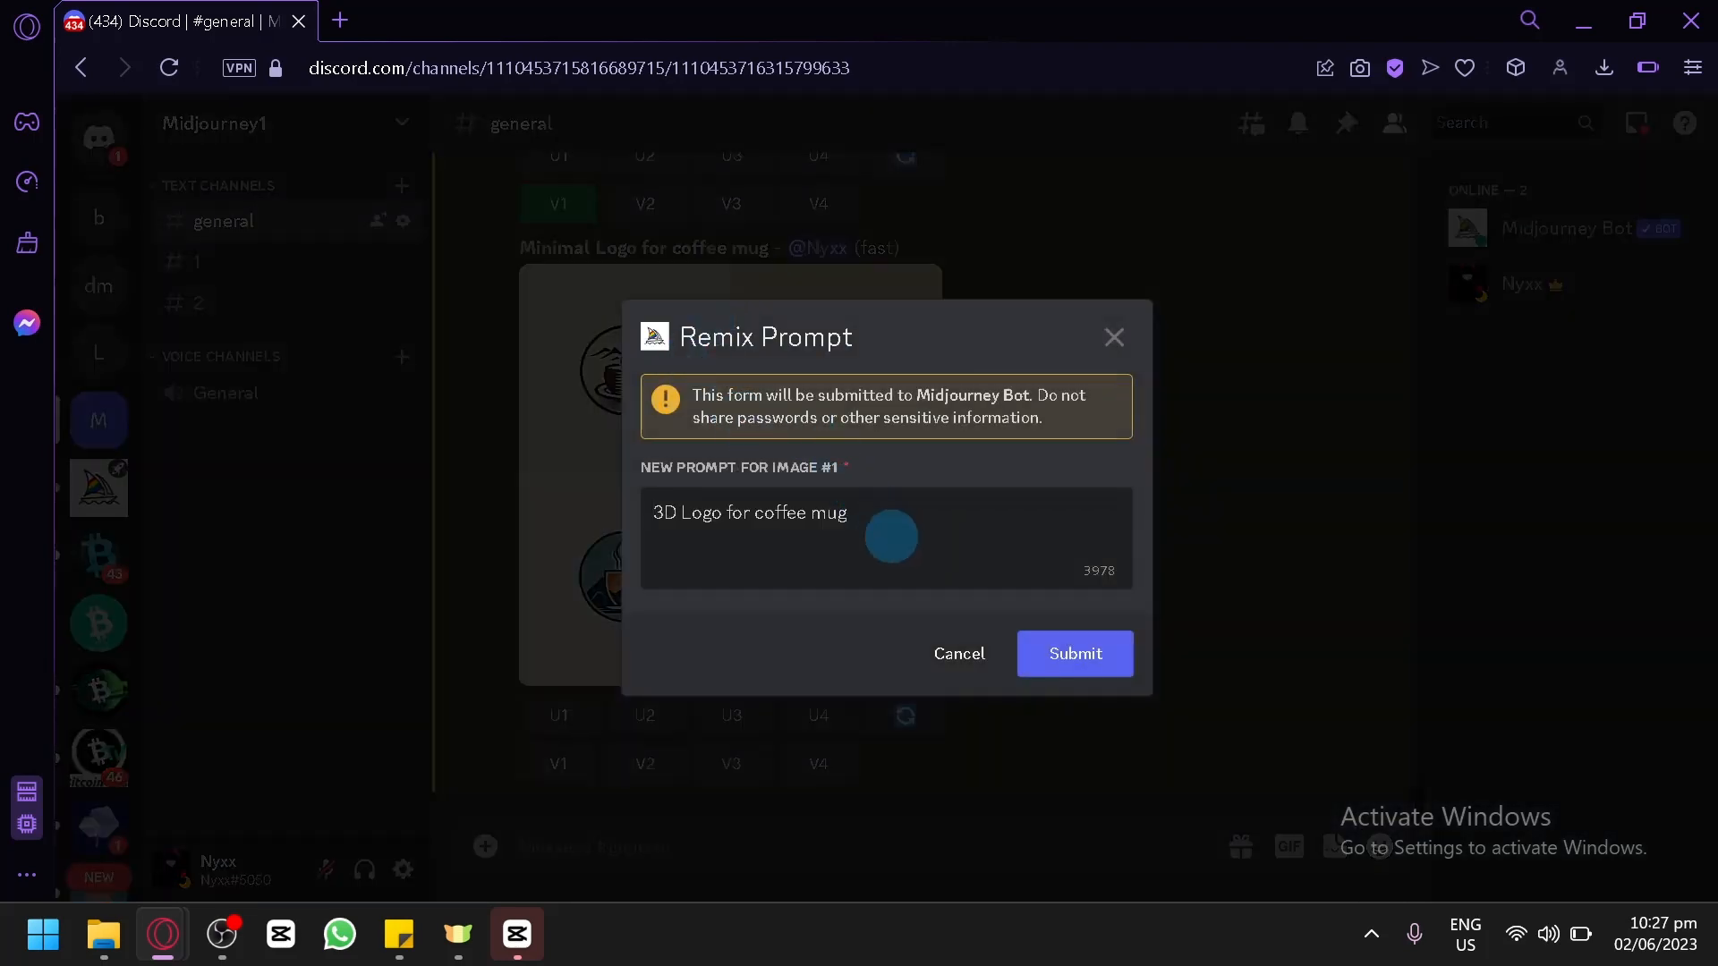
click(1043, 673)
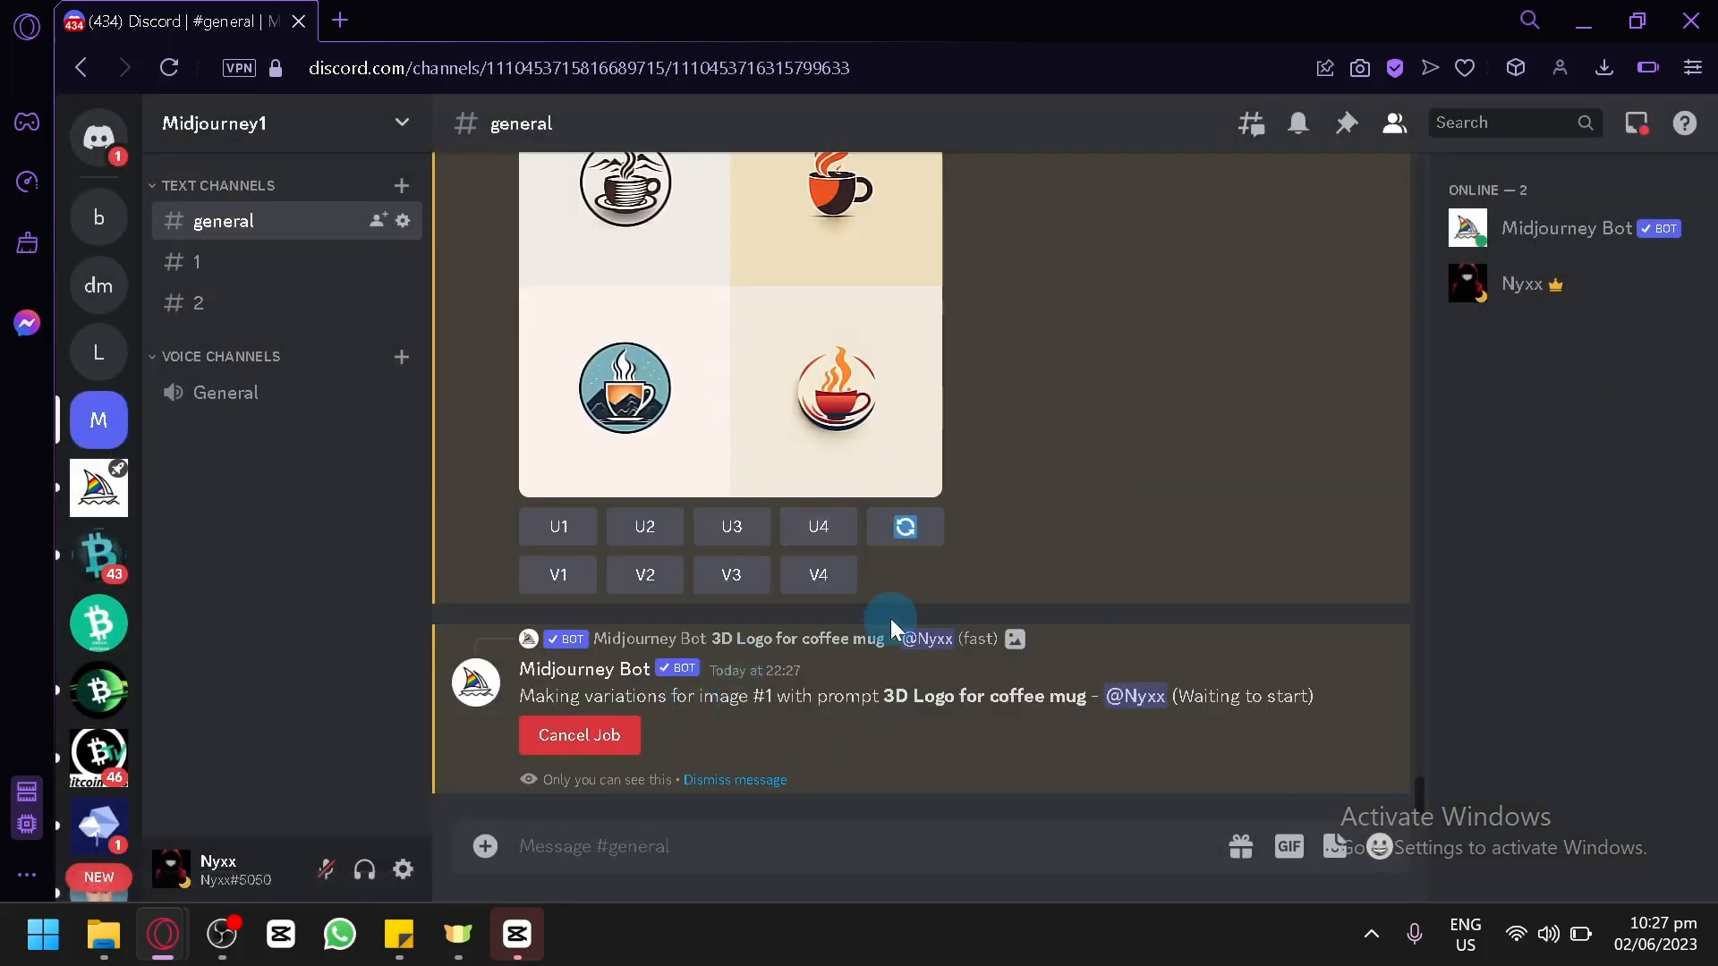
Review the 3D and Boho coffee mug grids, and examine the Minimal Logo grid enlarged.
scroll(937, 620, up, 8)
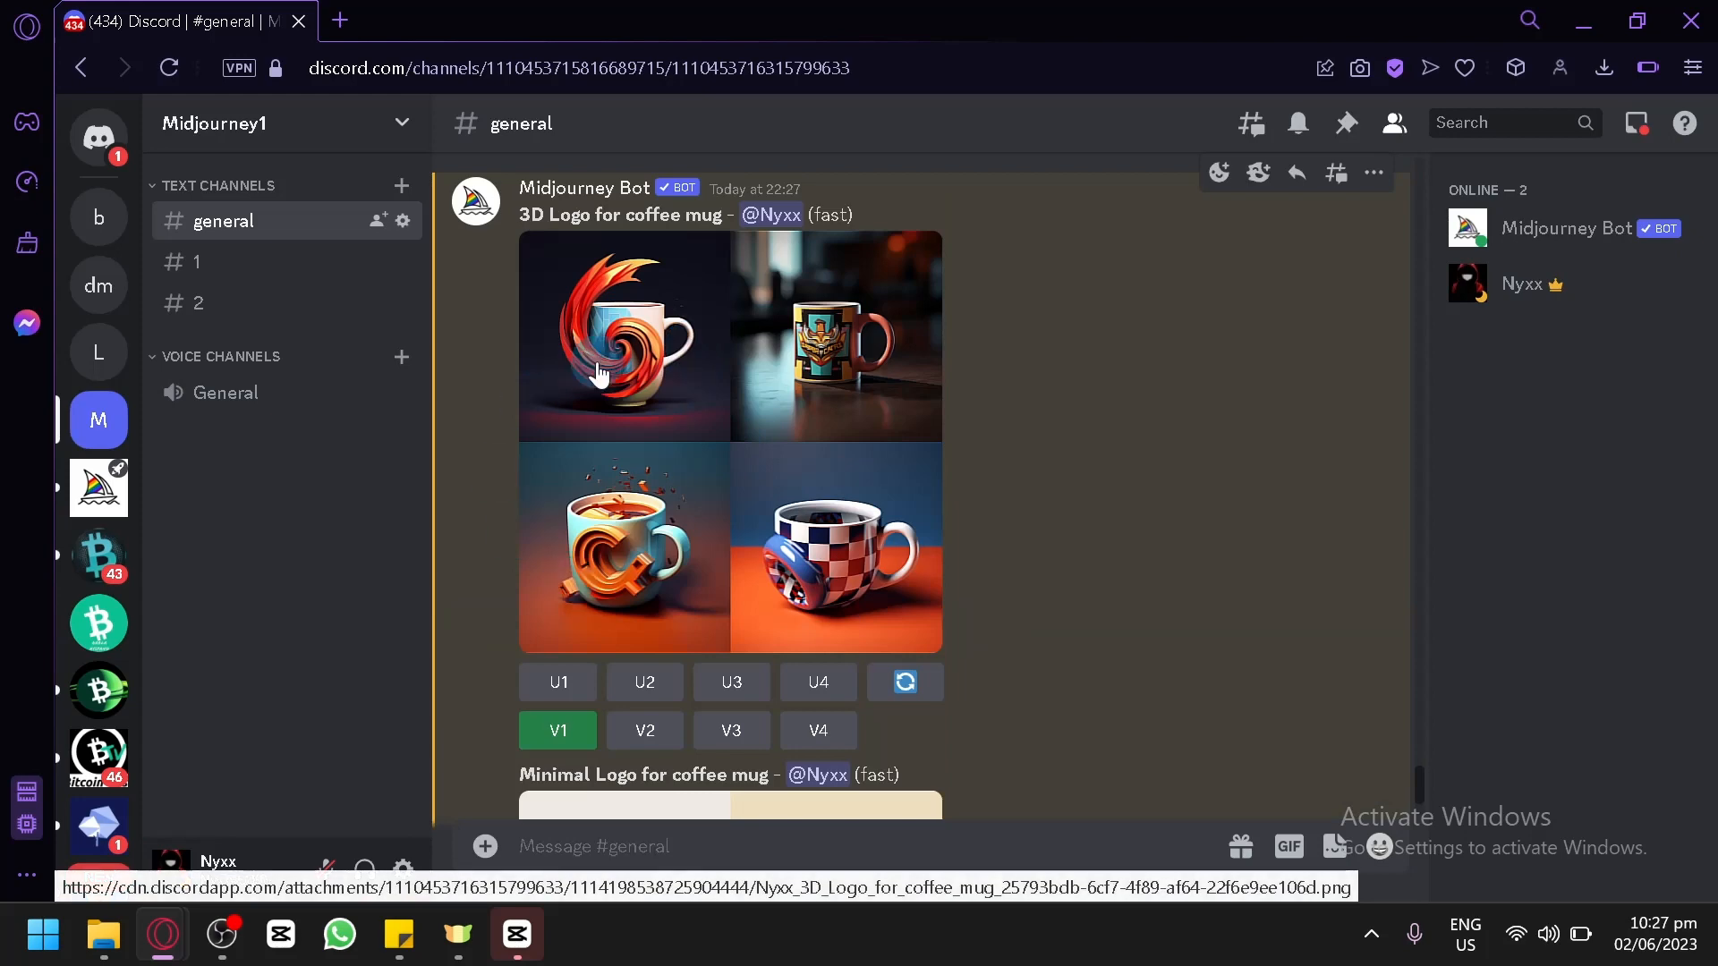
scroll(661, 534, down, 4)
scroll(660, 534, down, 2)
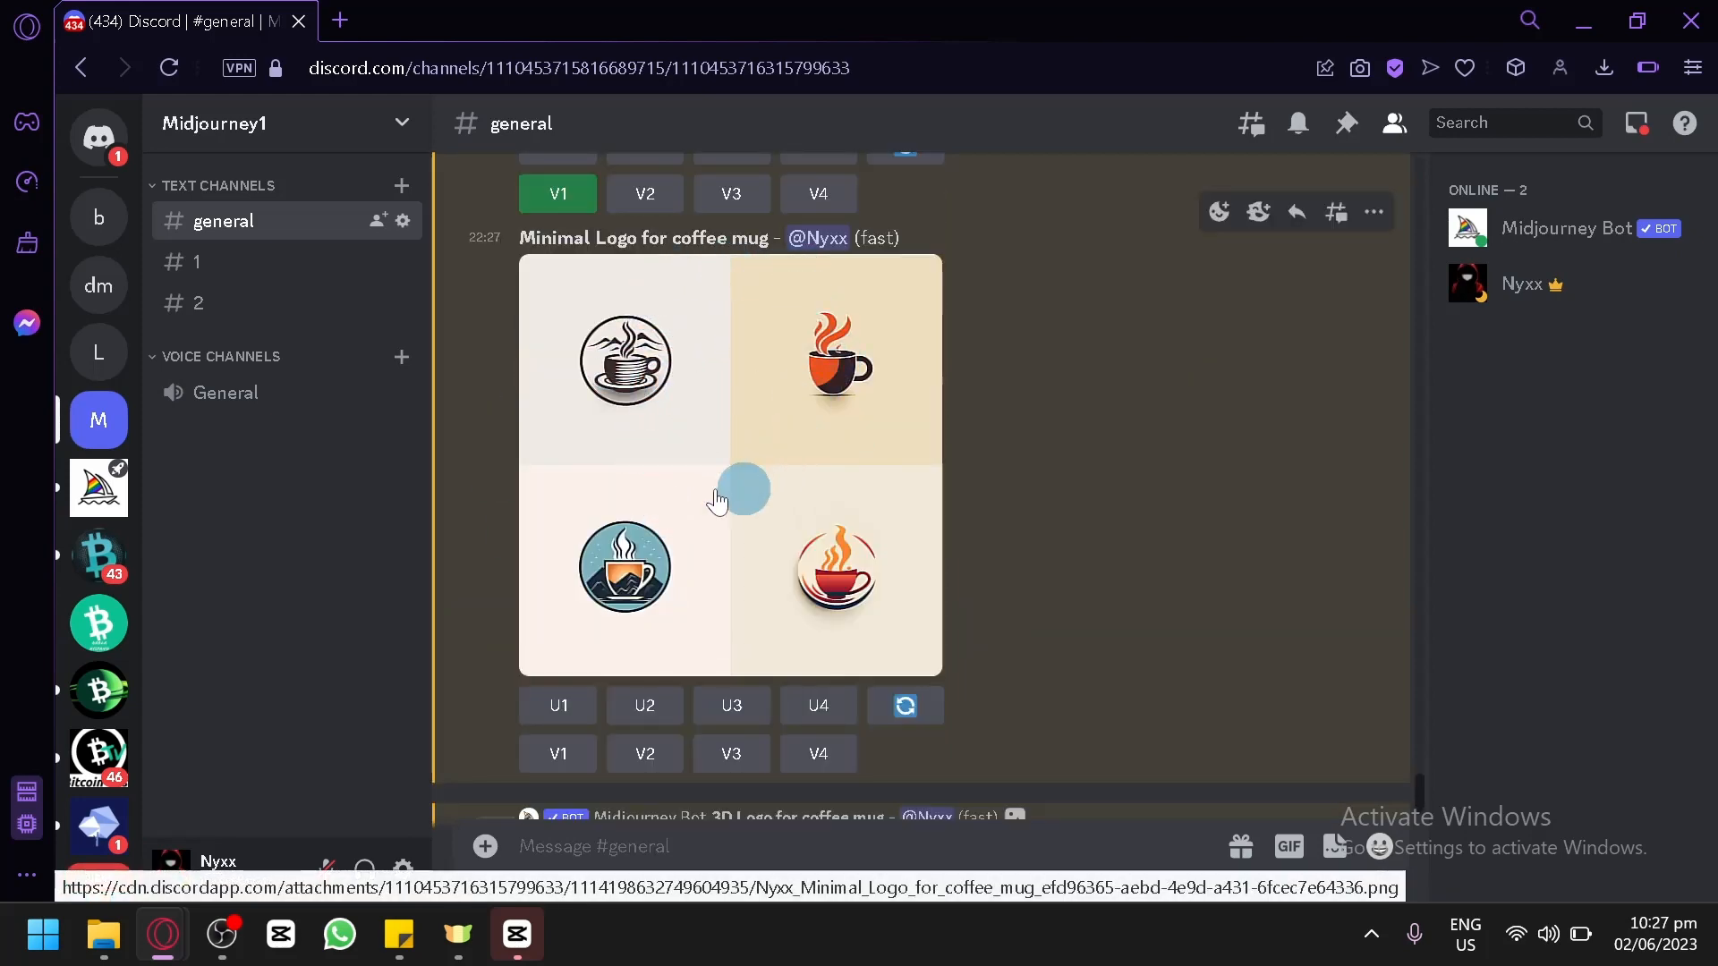
click(719, 376)
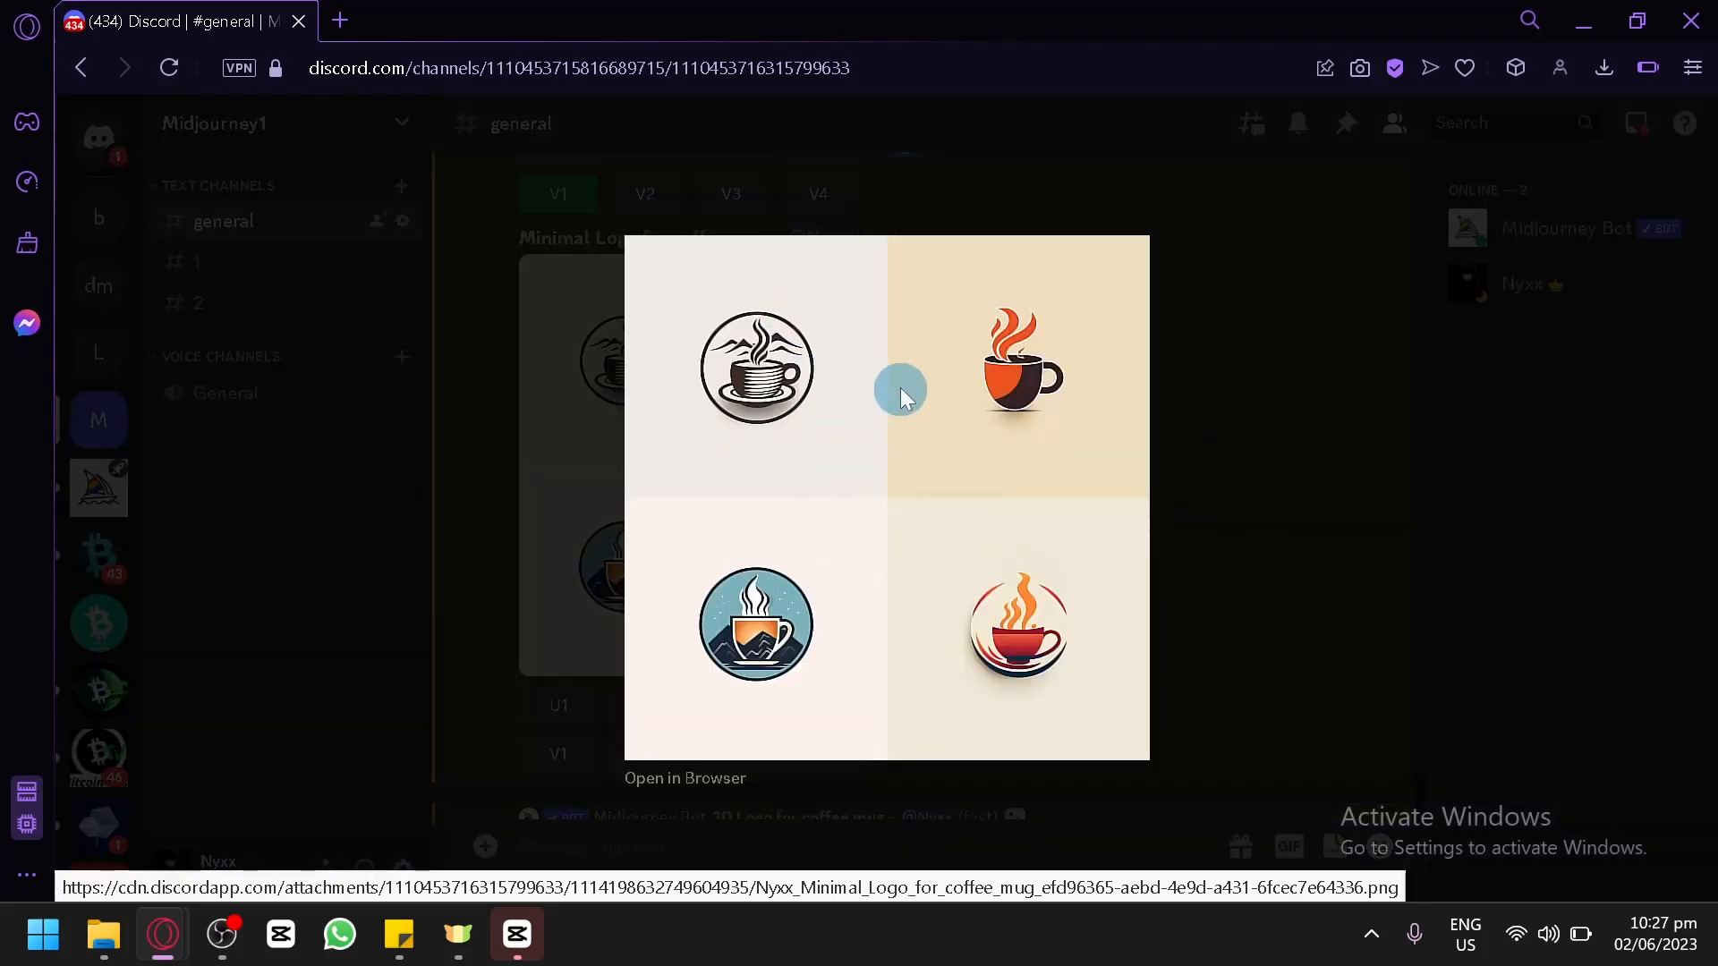
click(1277, 455)
scroll(1279, 454, down, 10)
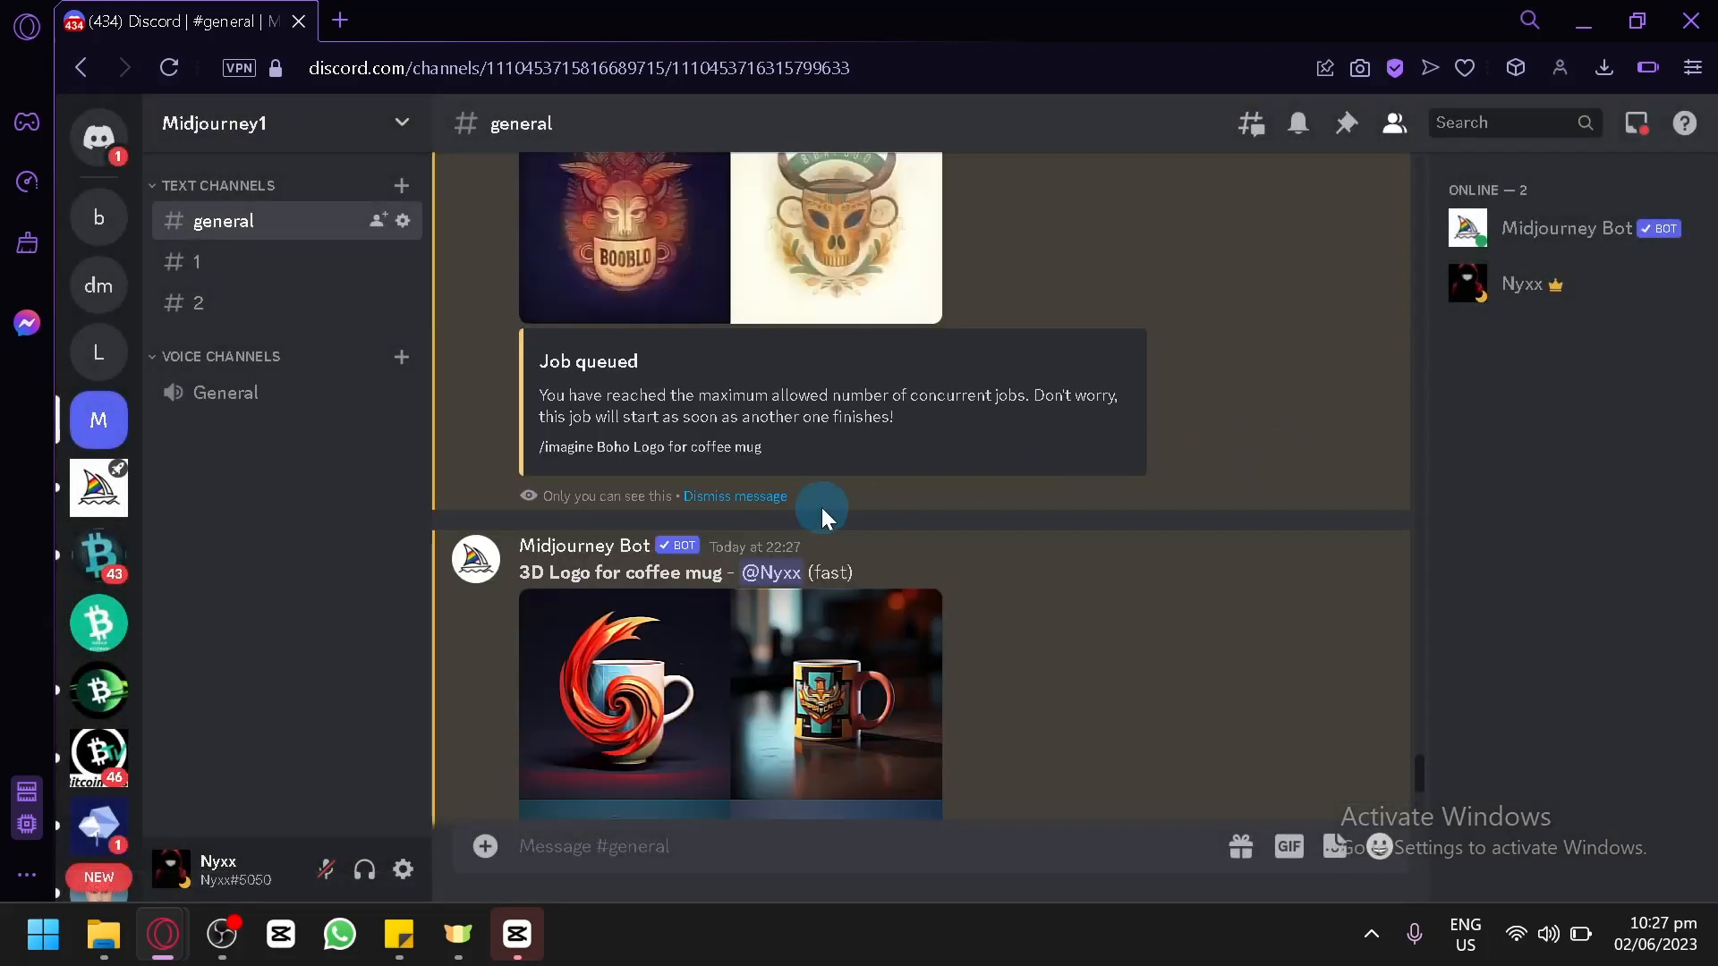
scroll(660, 529, up, 2)
scroll(627, 537, up, 4)
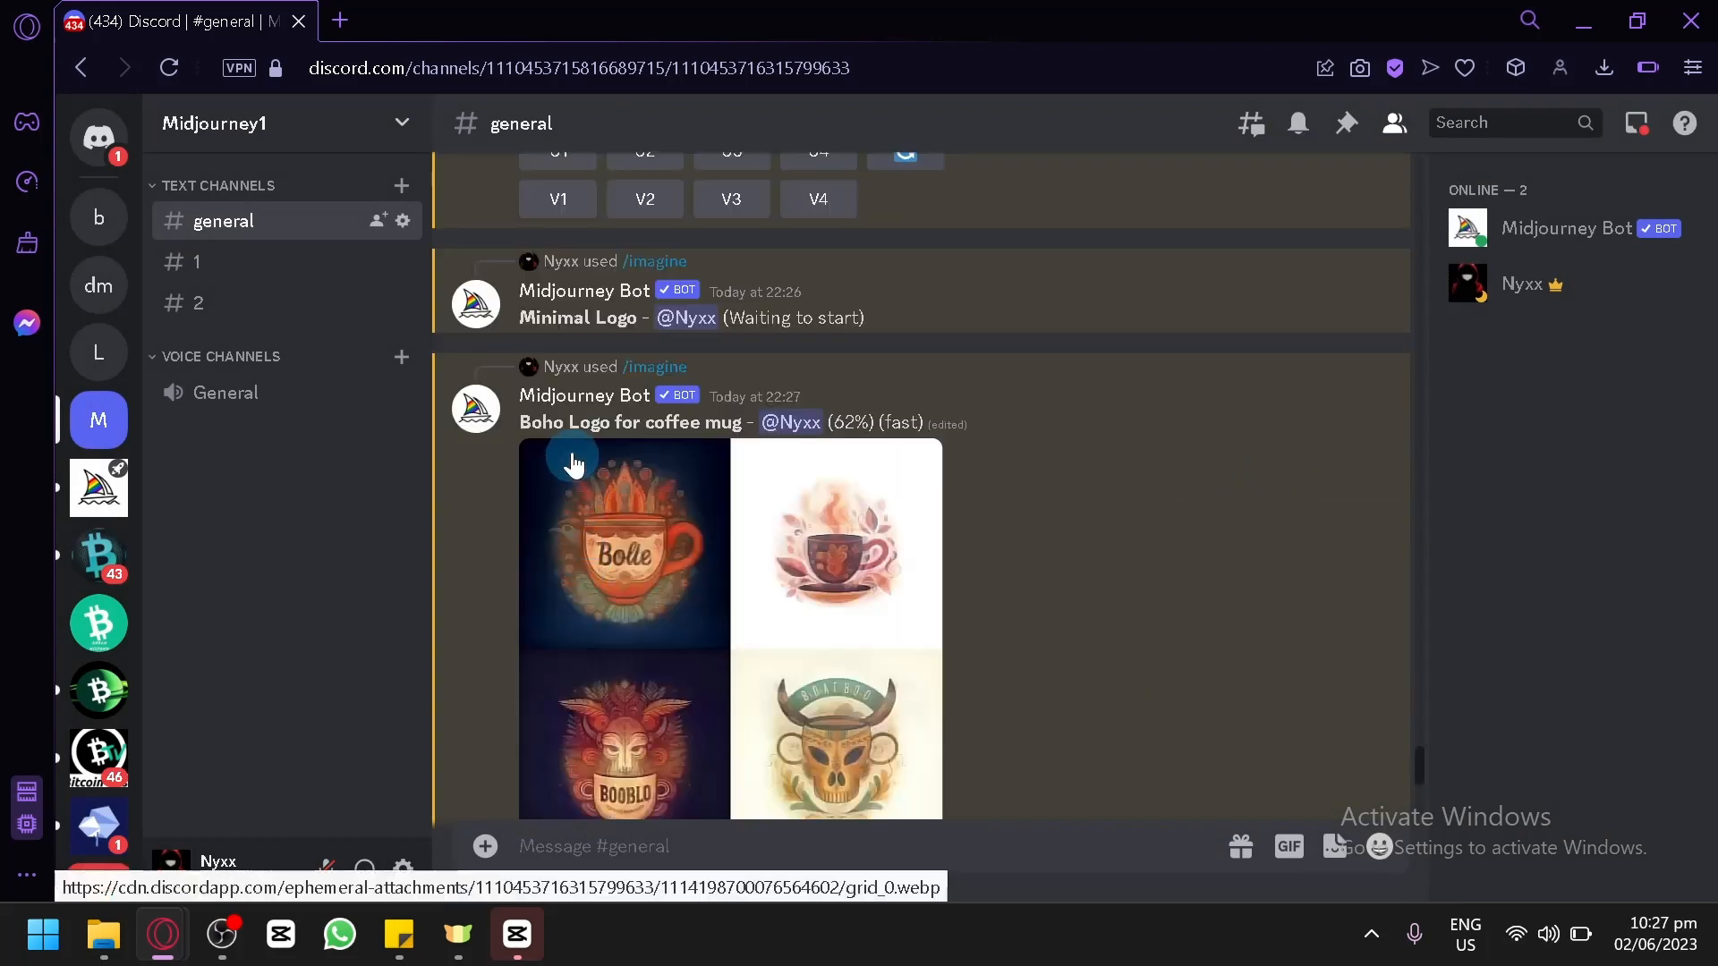
scroll(670, 591, down, 2)
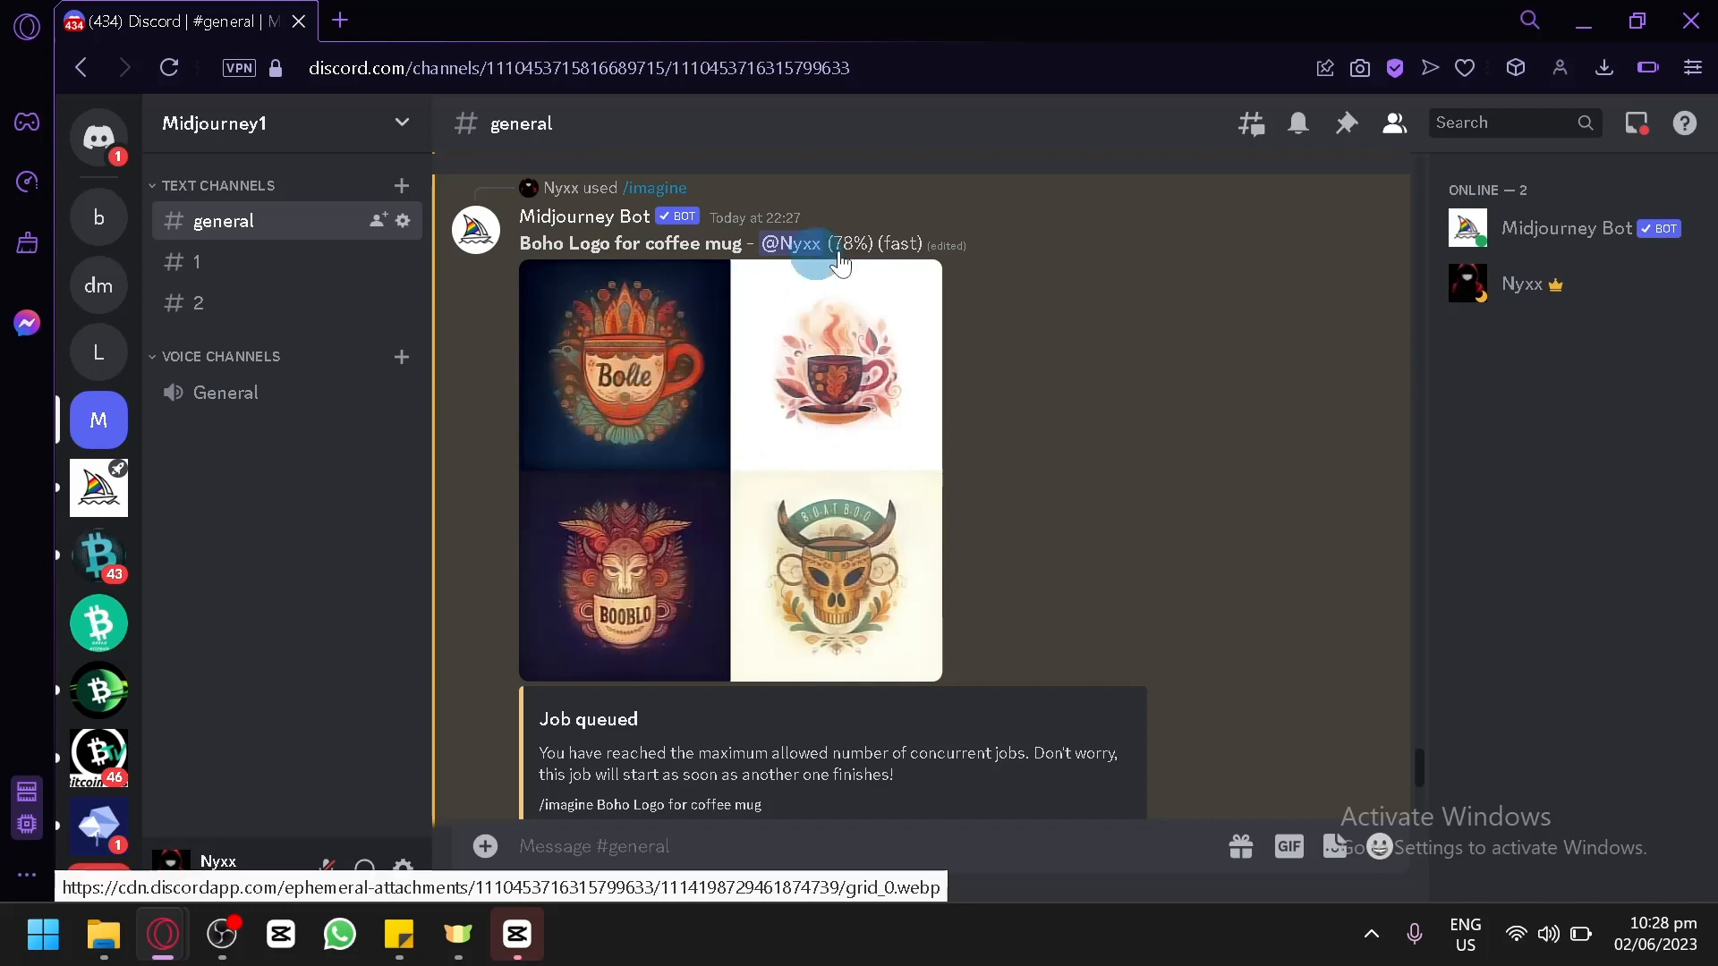
Open the style keyword sticky note and copy "Japanese Style Logo".
mouse_move(399, 934)
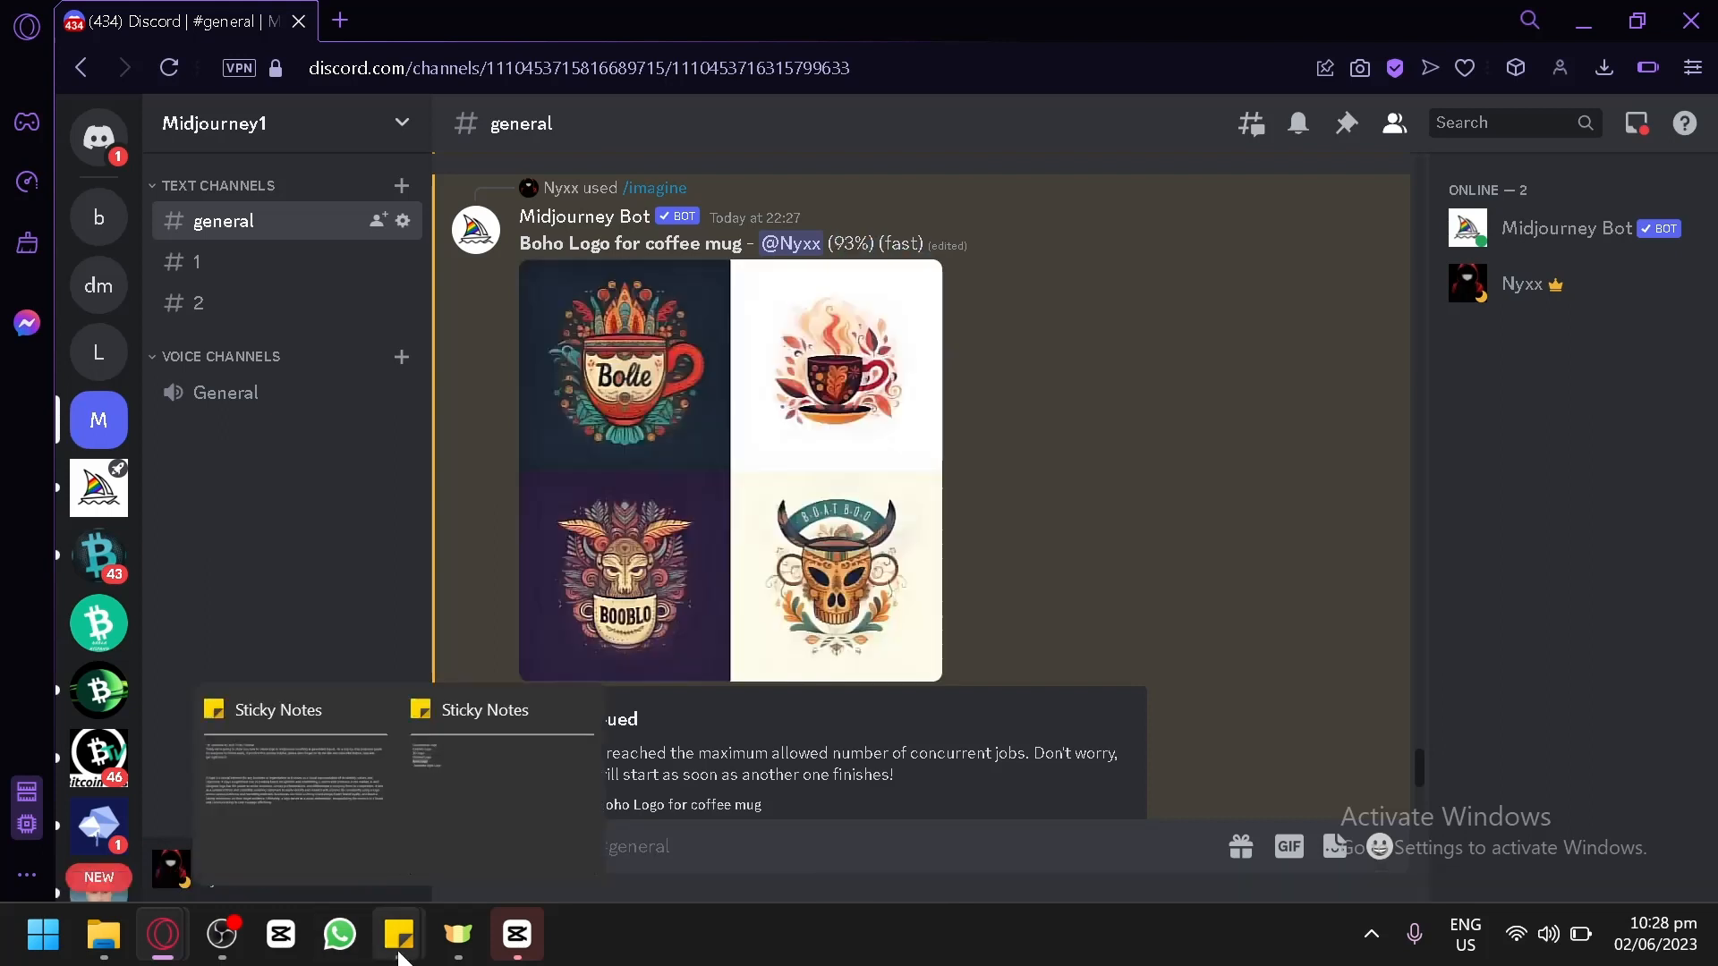
click(475, 809)
drag(791, 230, 594, 234)
key(ctrl+c)
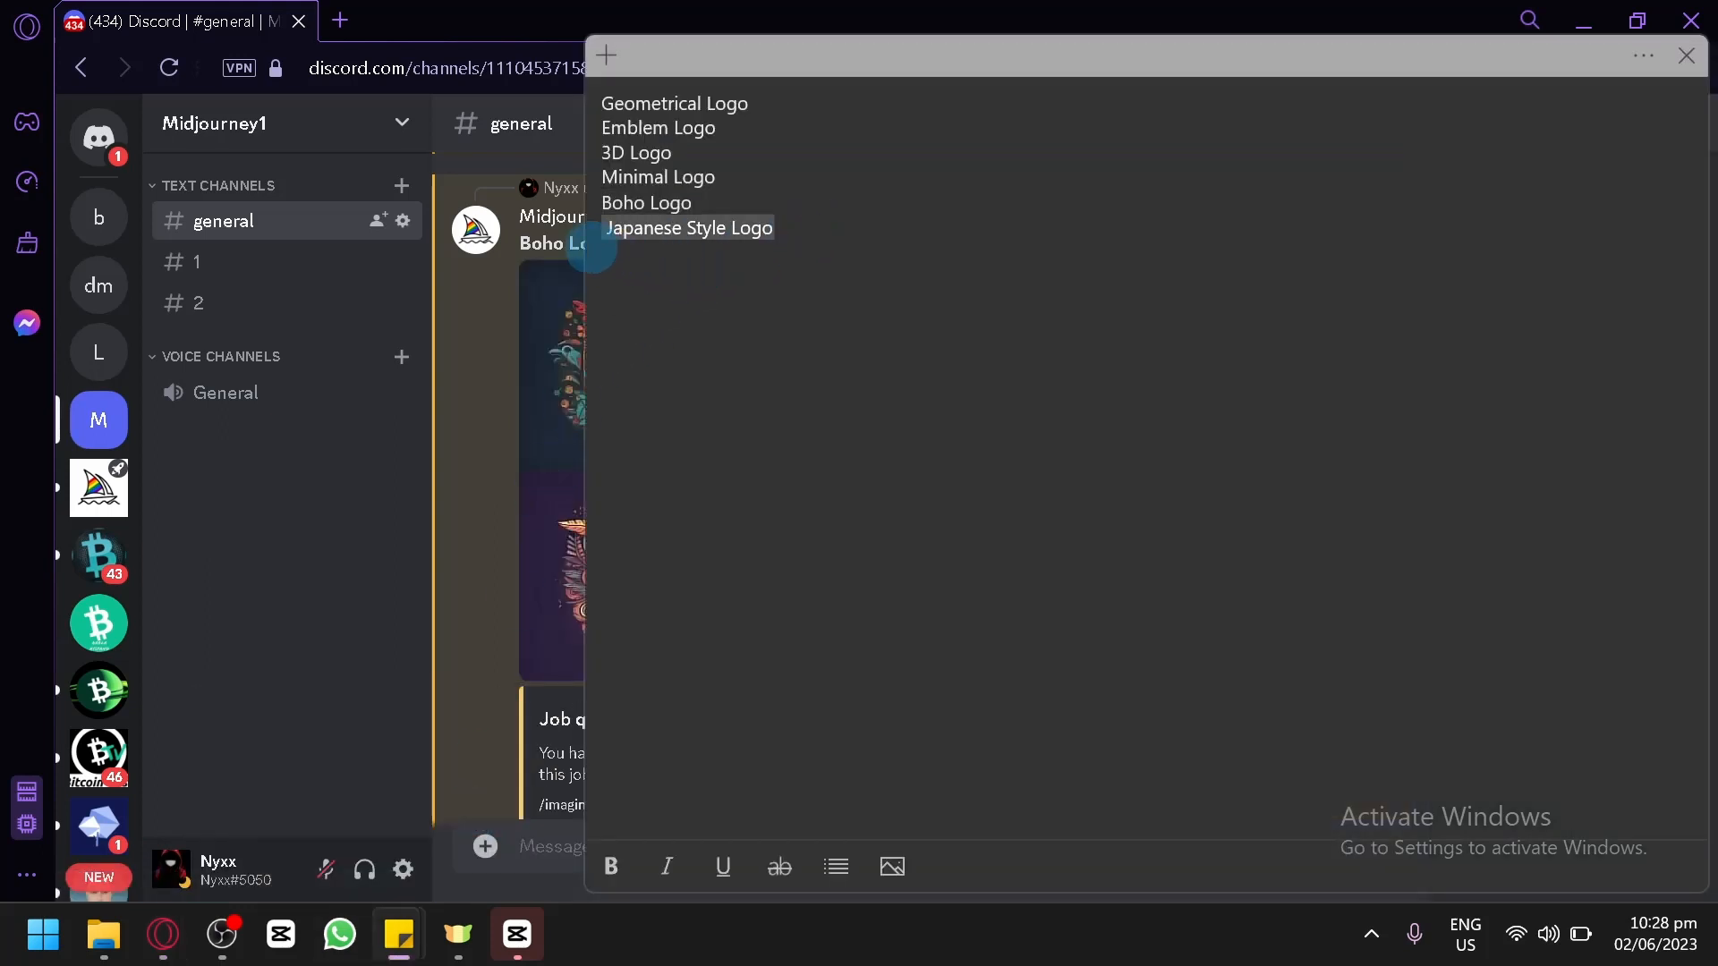
Return to Discord and submit an /imagine command with the prompt "Japanese Style Logo for coffee mug".
click(452, 583)
scroll(762, 529, down, 15)
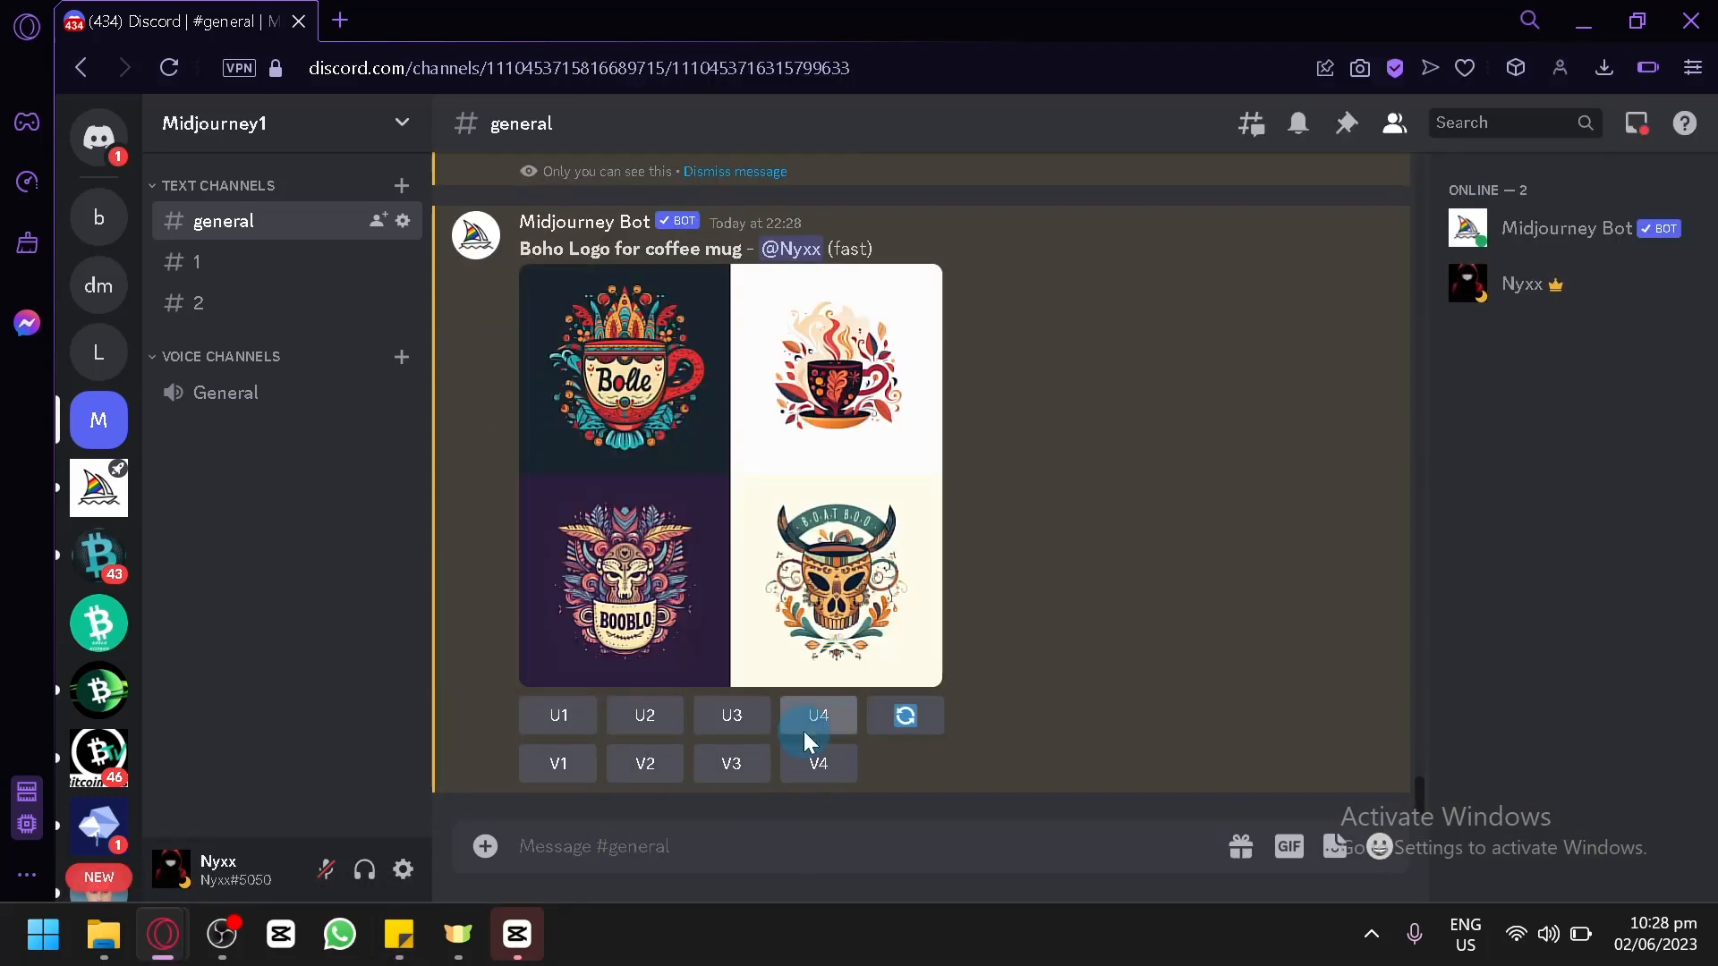
text(/imagine)
key(Tab)
key(ctrl+v)
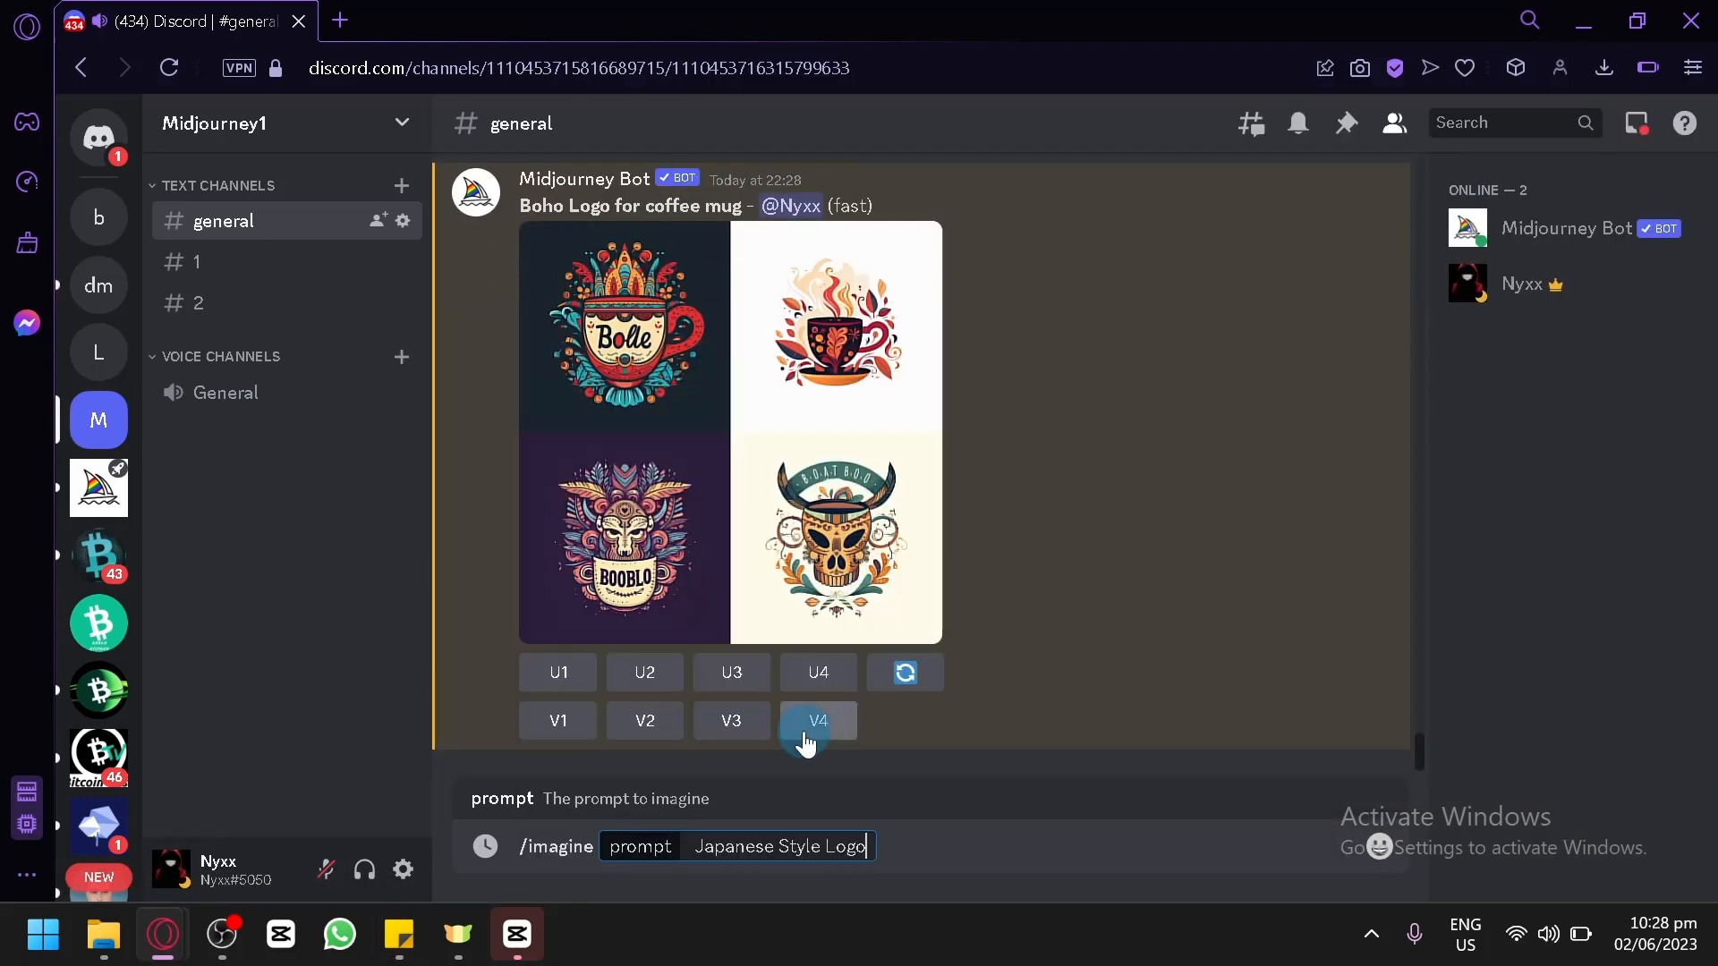
text(for coffe)
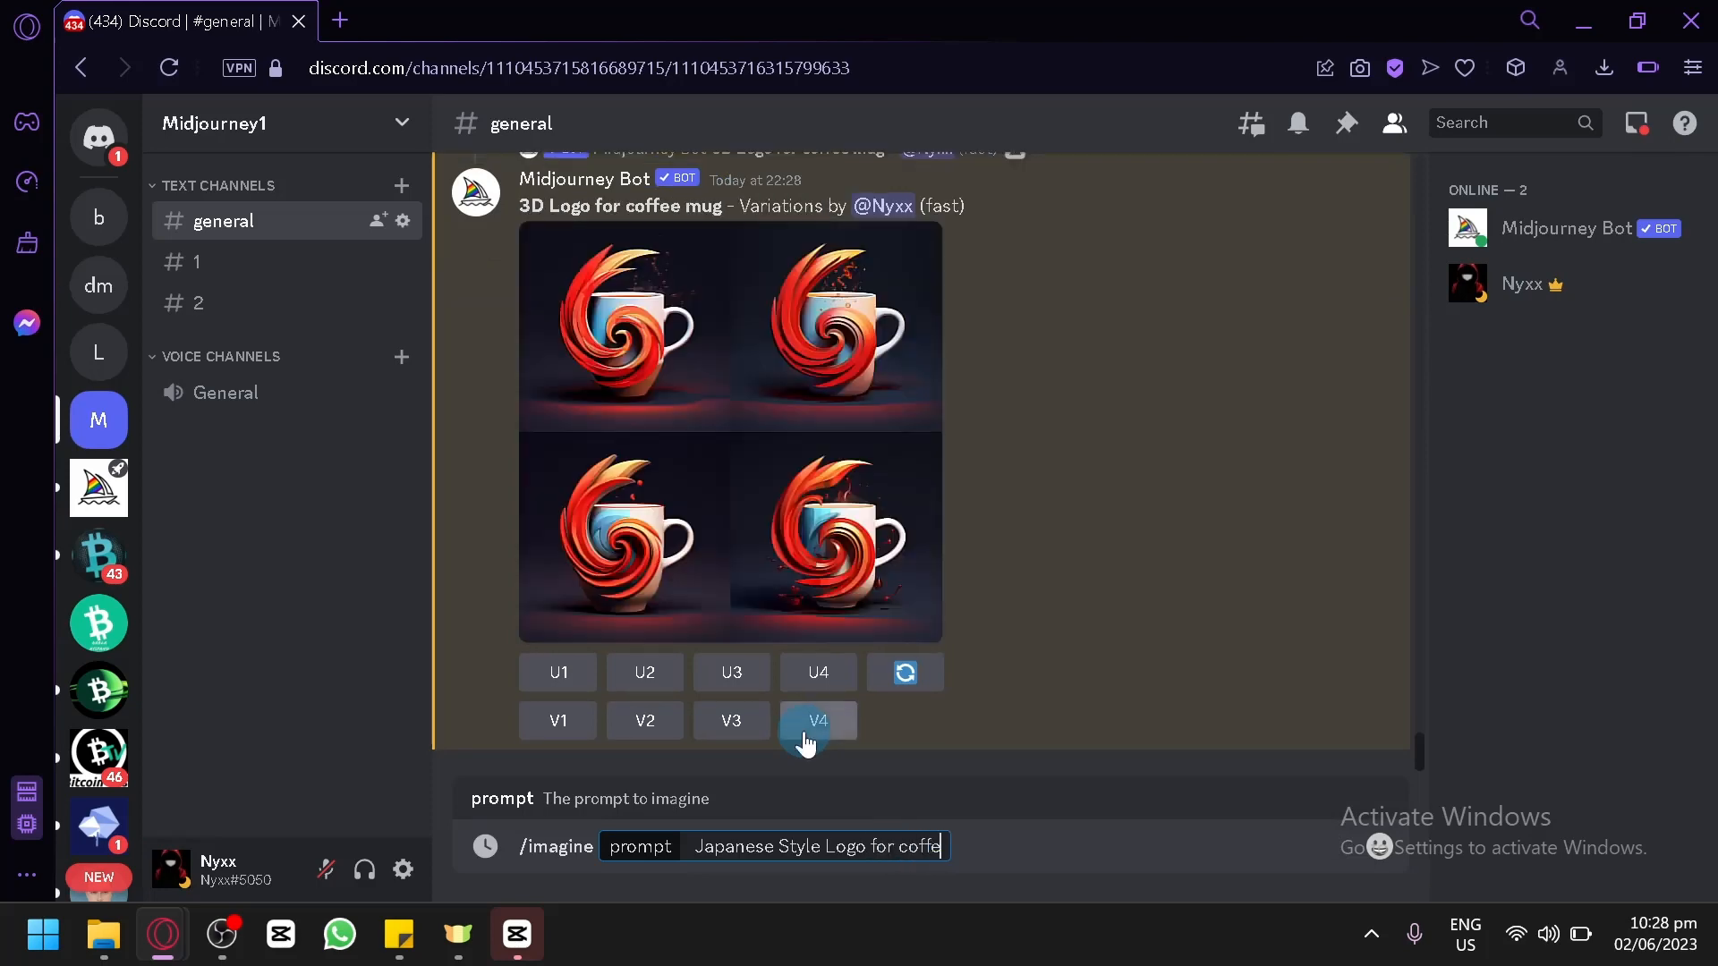
text(e mug)
key(Return)
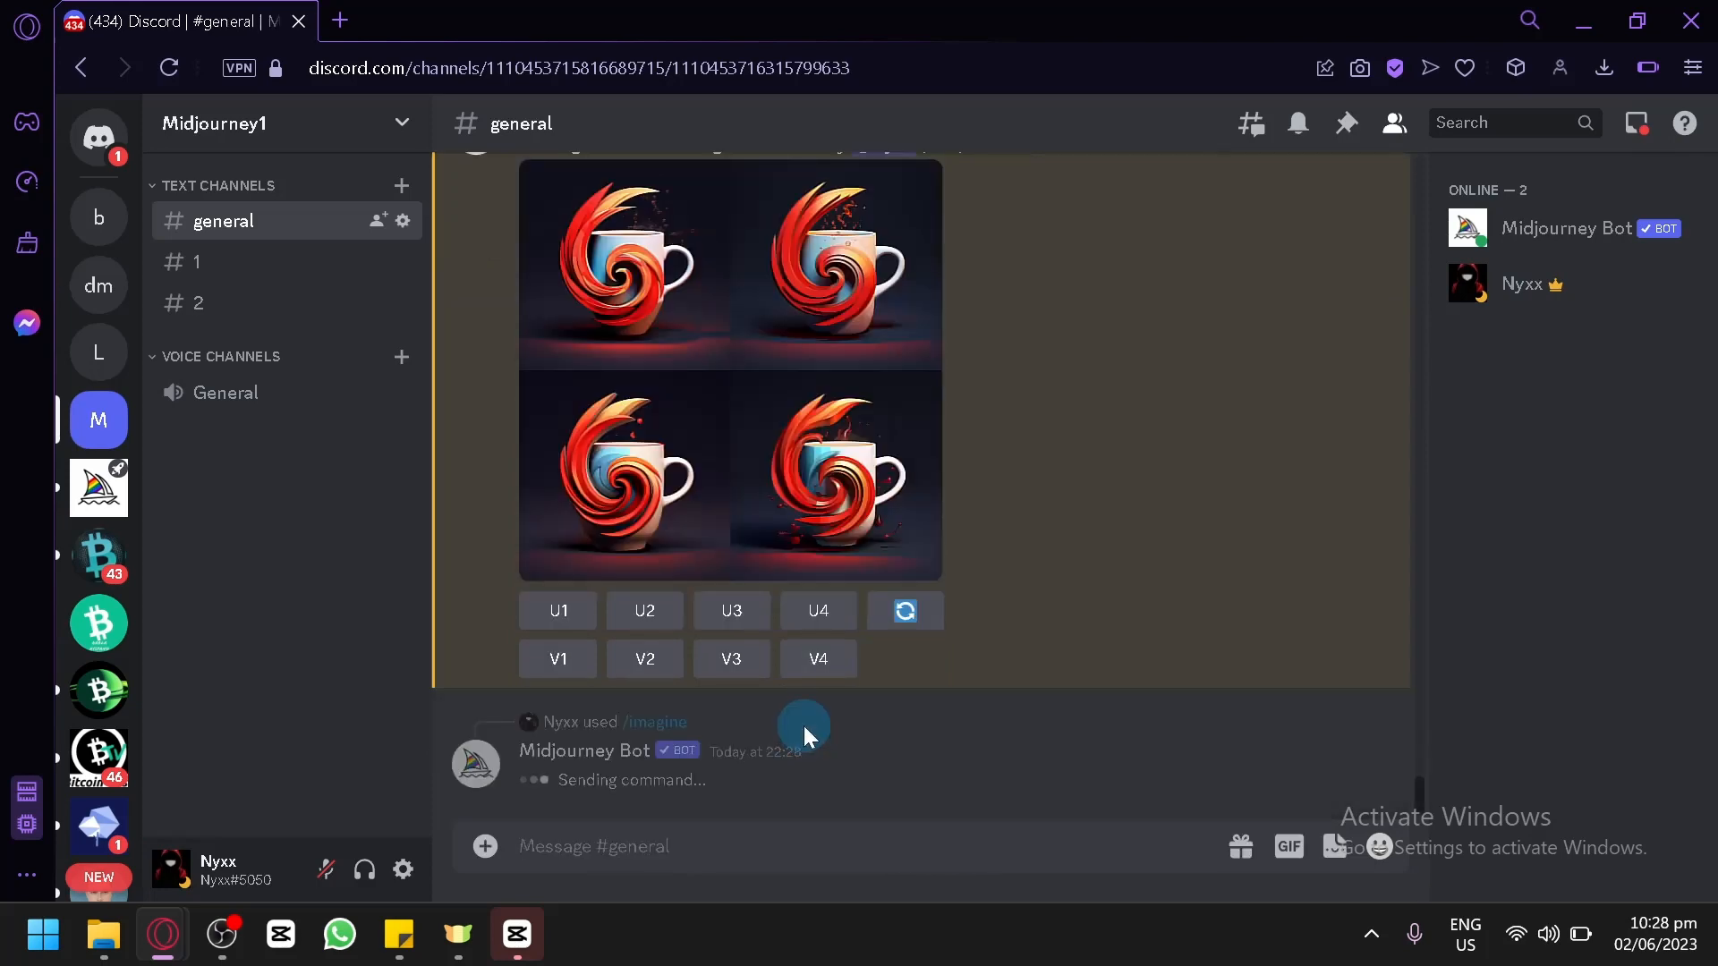
Examine the Boho Logo for coffee mug grid enlarged, and close the preview.
scroll(814, 680, up, 5)
scroll(800, 510, up, 2)
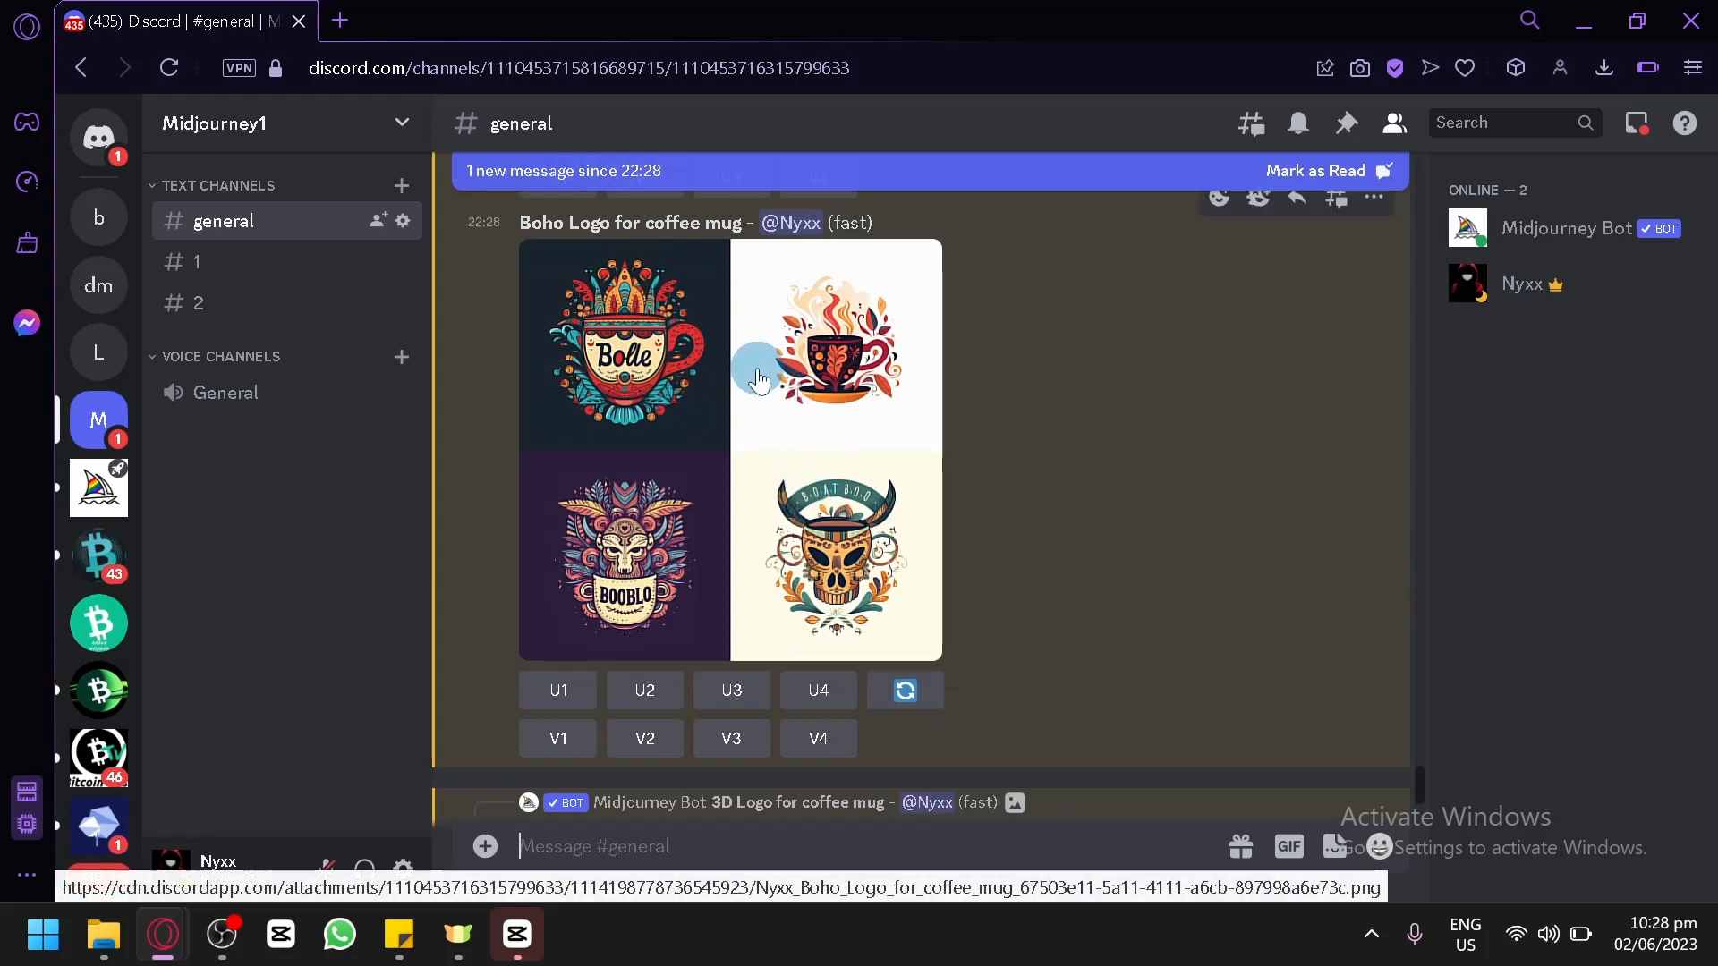
click(761, 371)
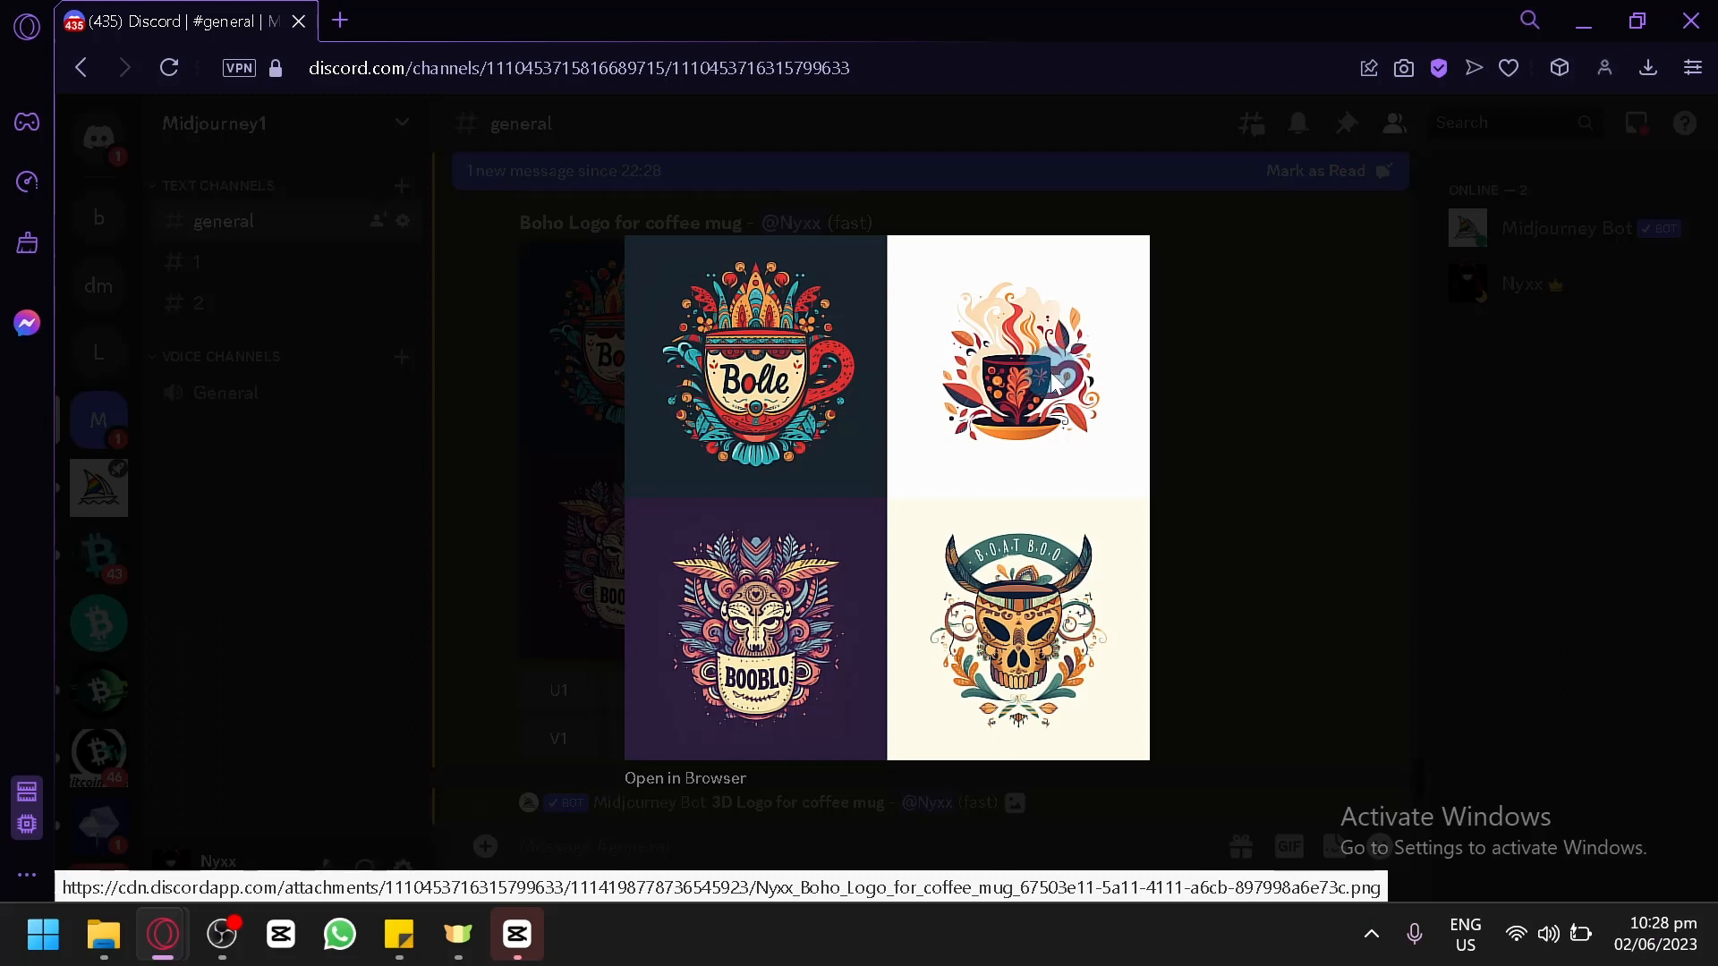
click(1189, 377)
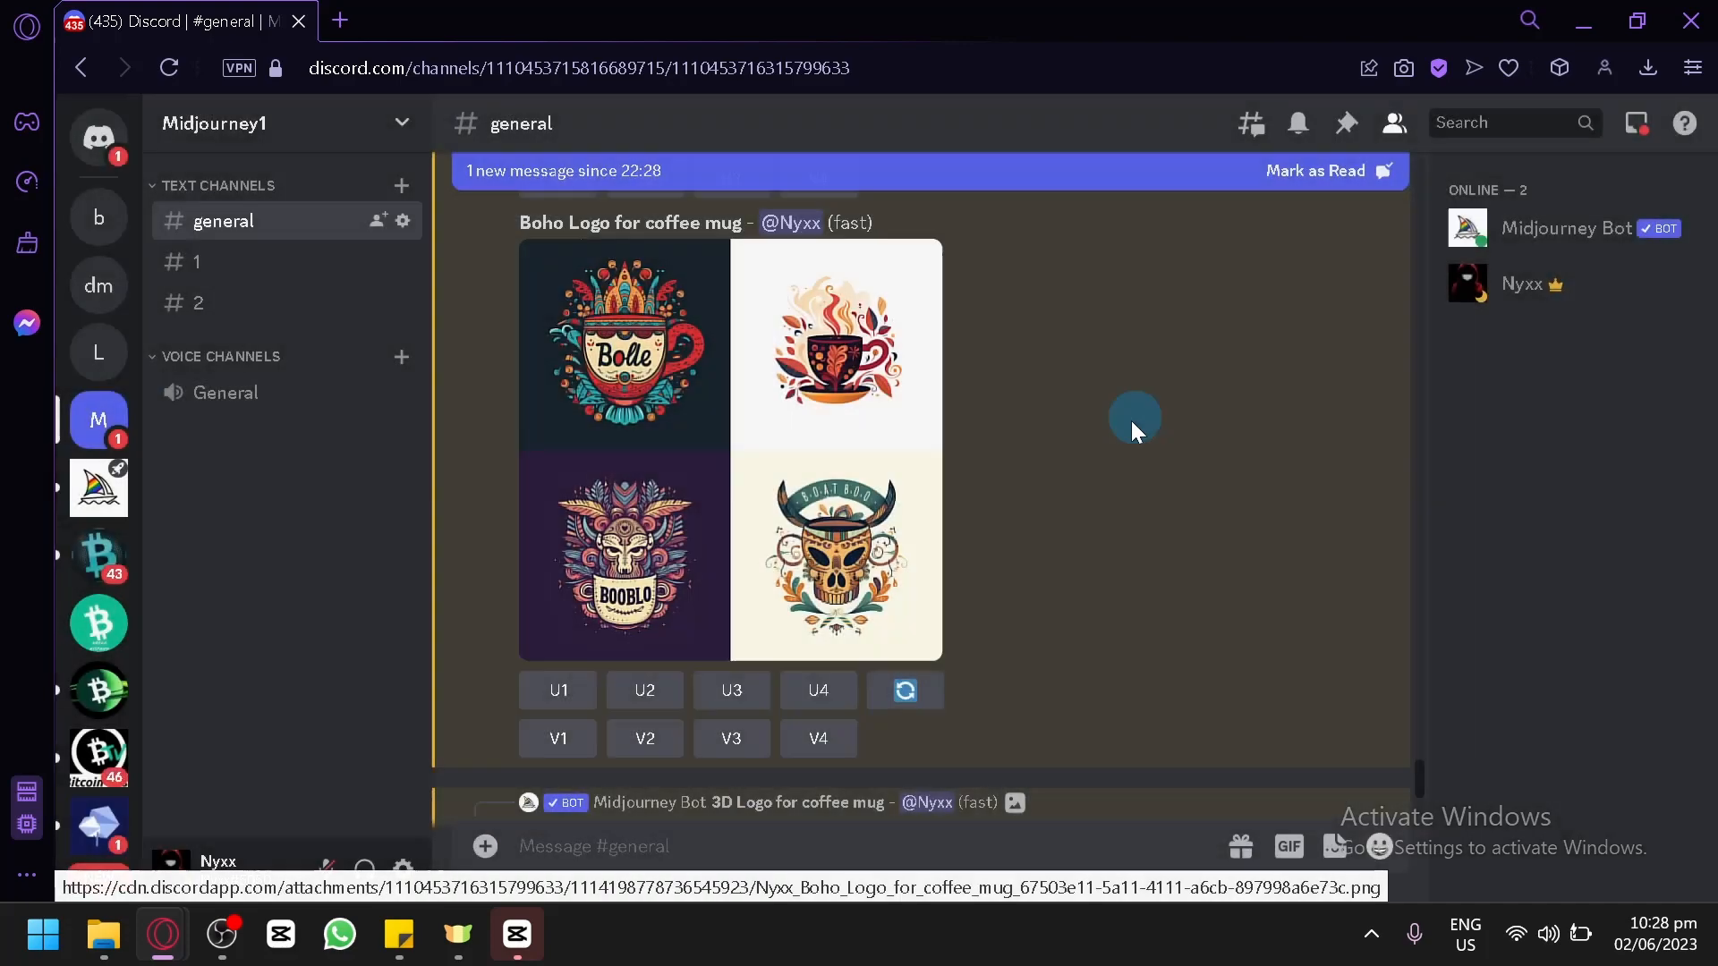
Examine the 3D Logo variations grid enlarged, and upscale its fourth image.
scroll(1024, 414, down, 8)
scroll(733, 594, up, 2)
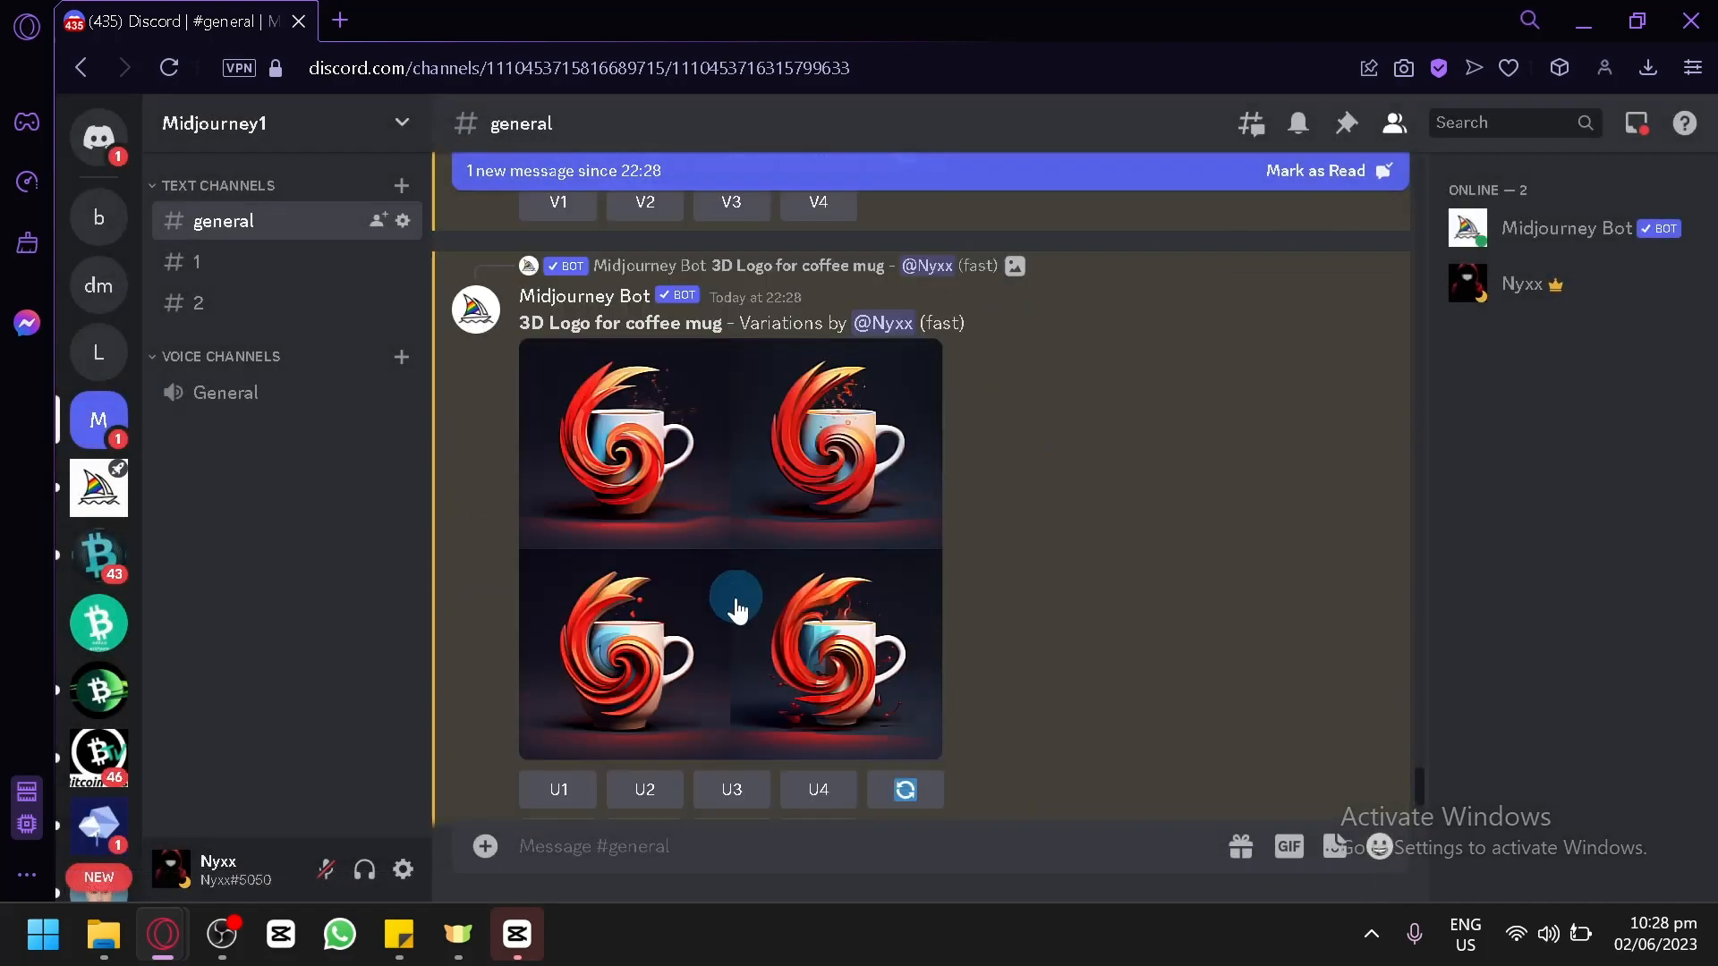
click(749, 583)
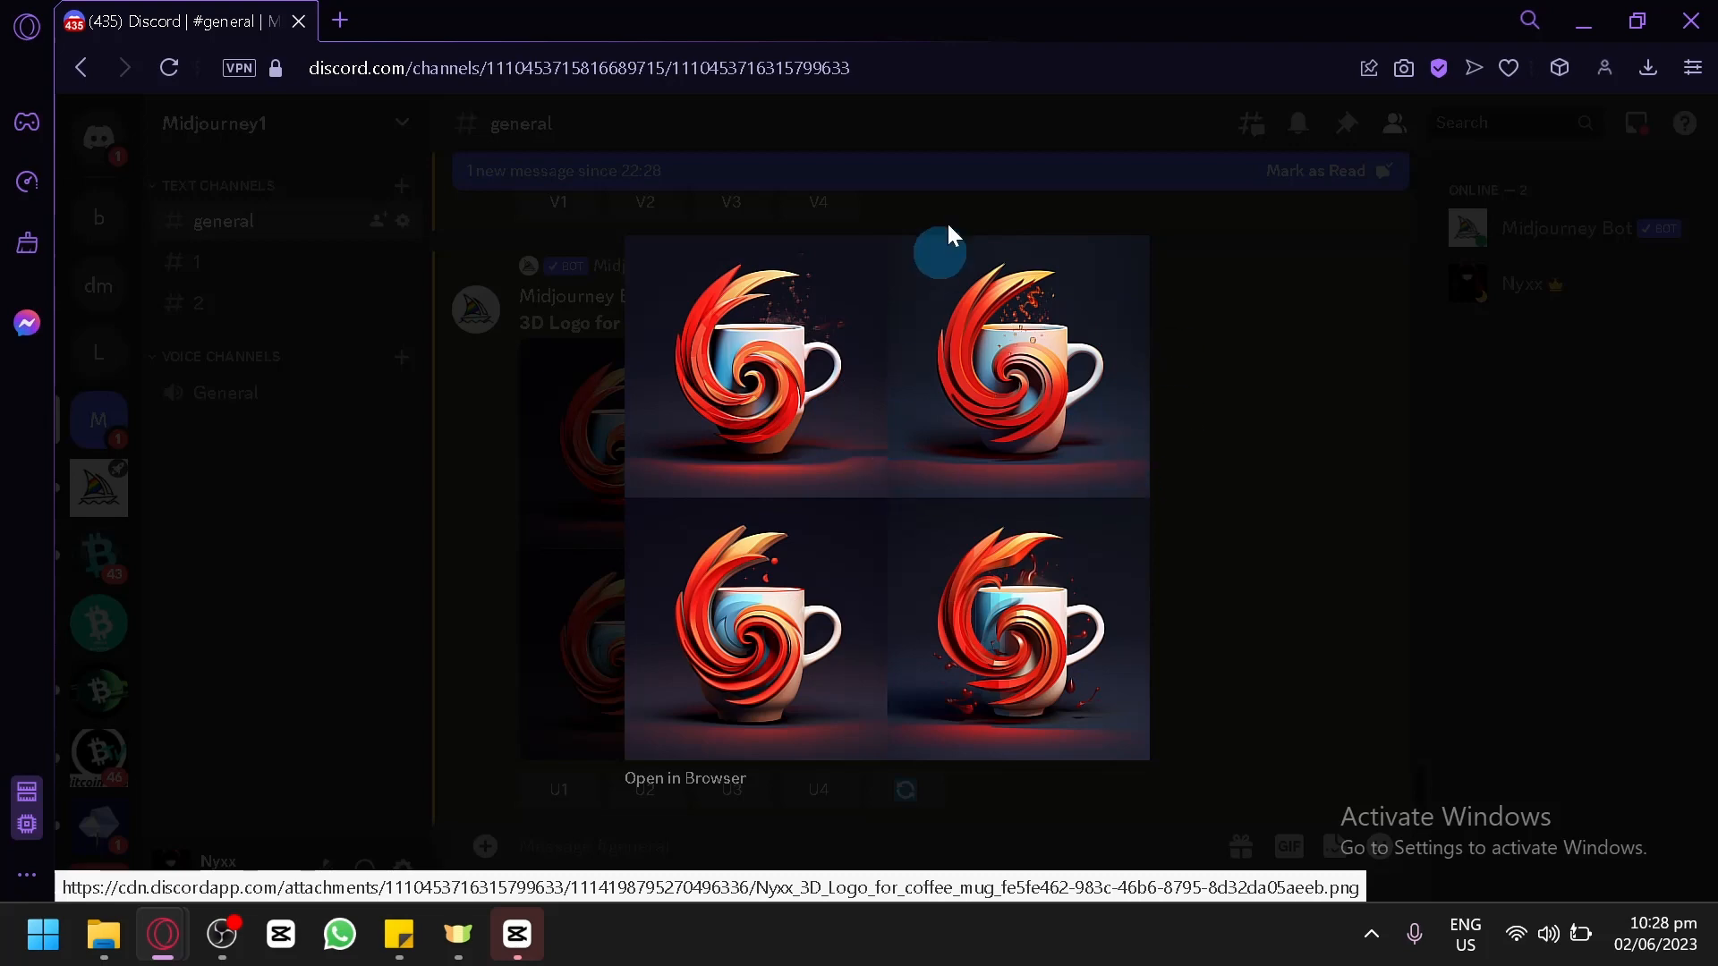
click(1333, 480)
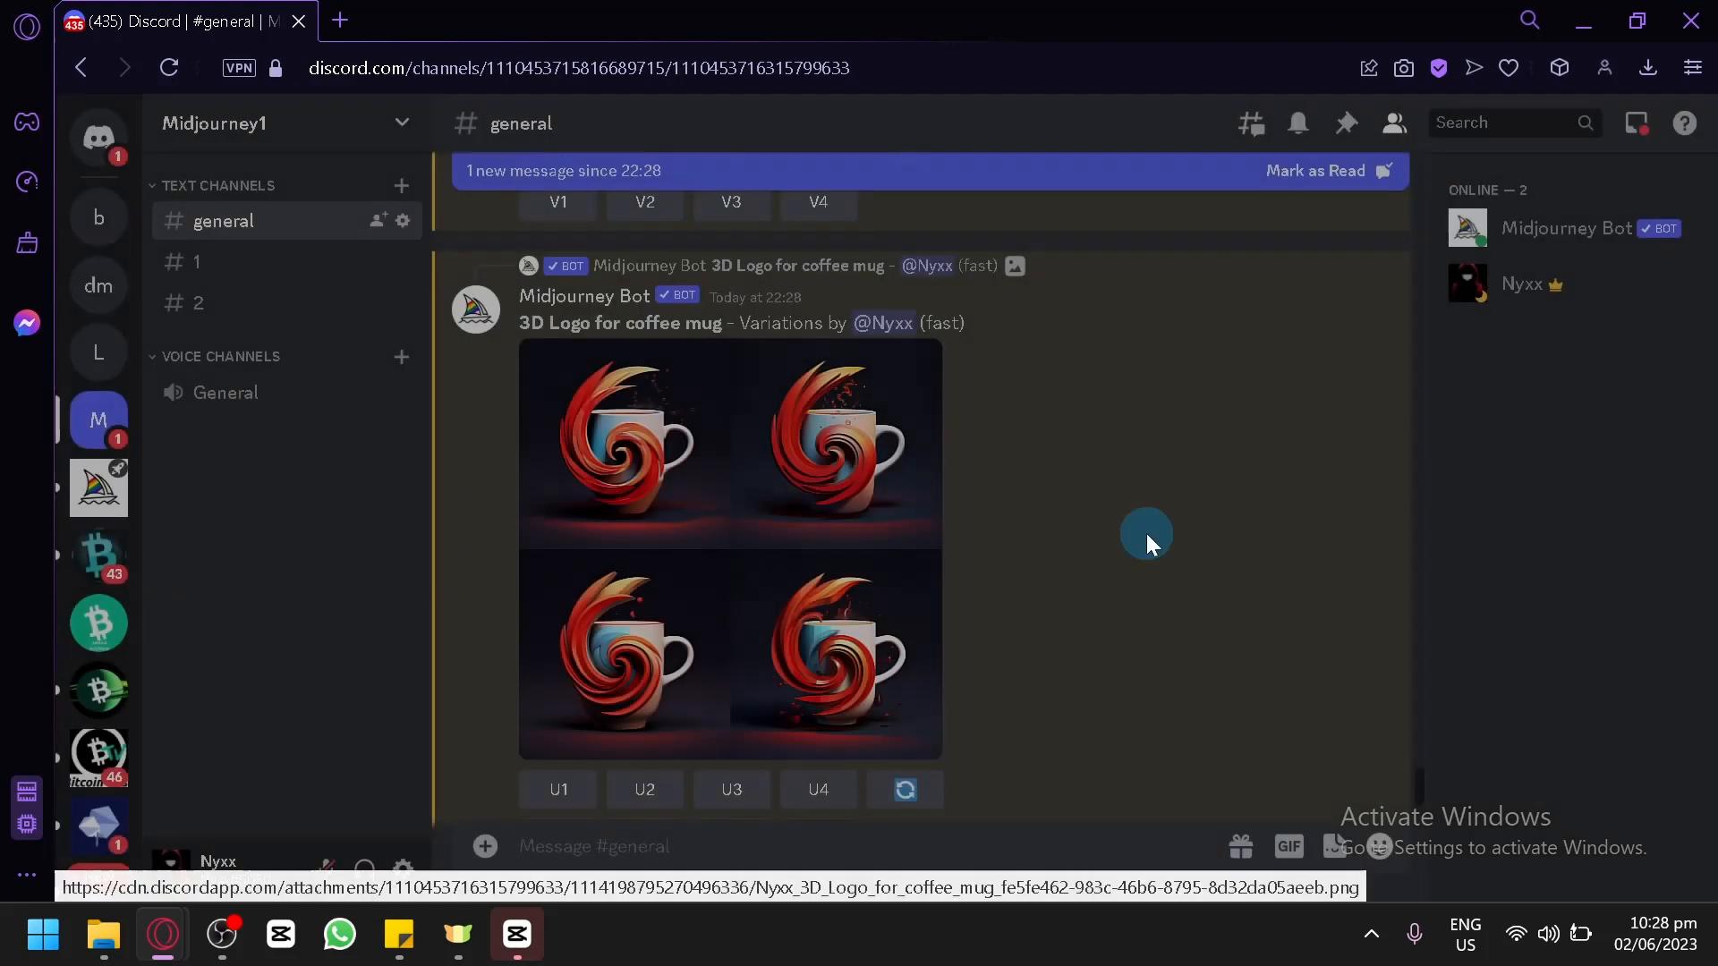
click(818, 789)
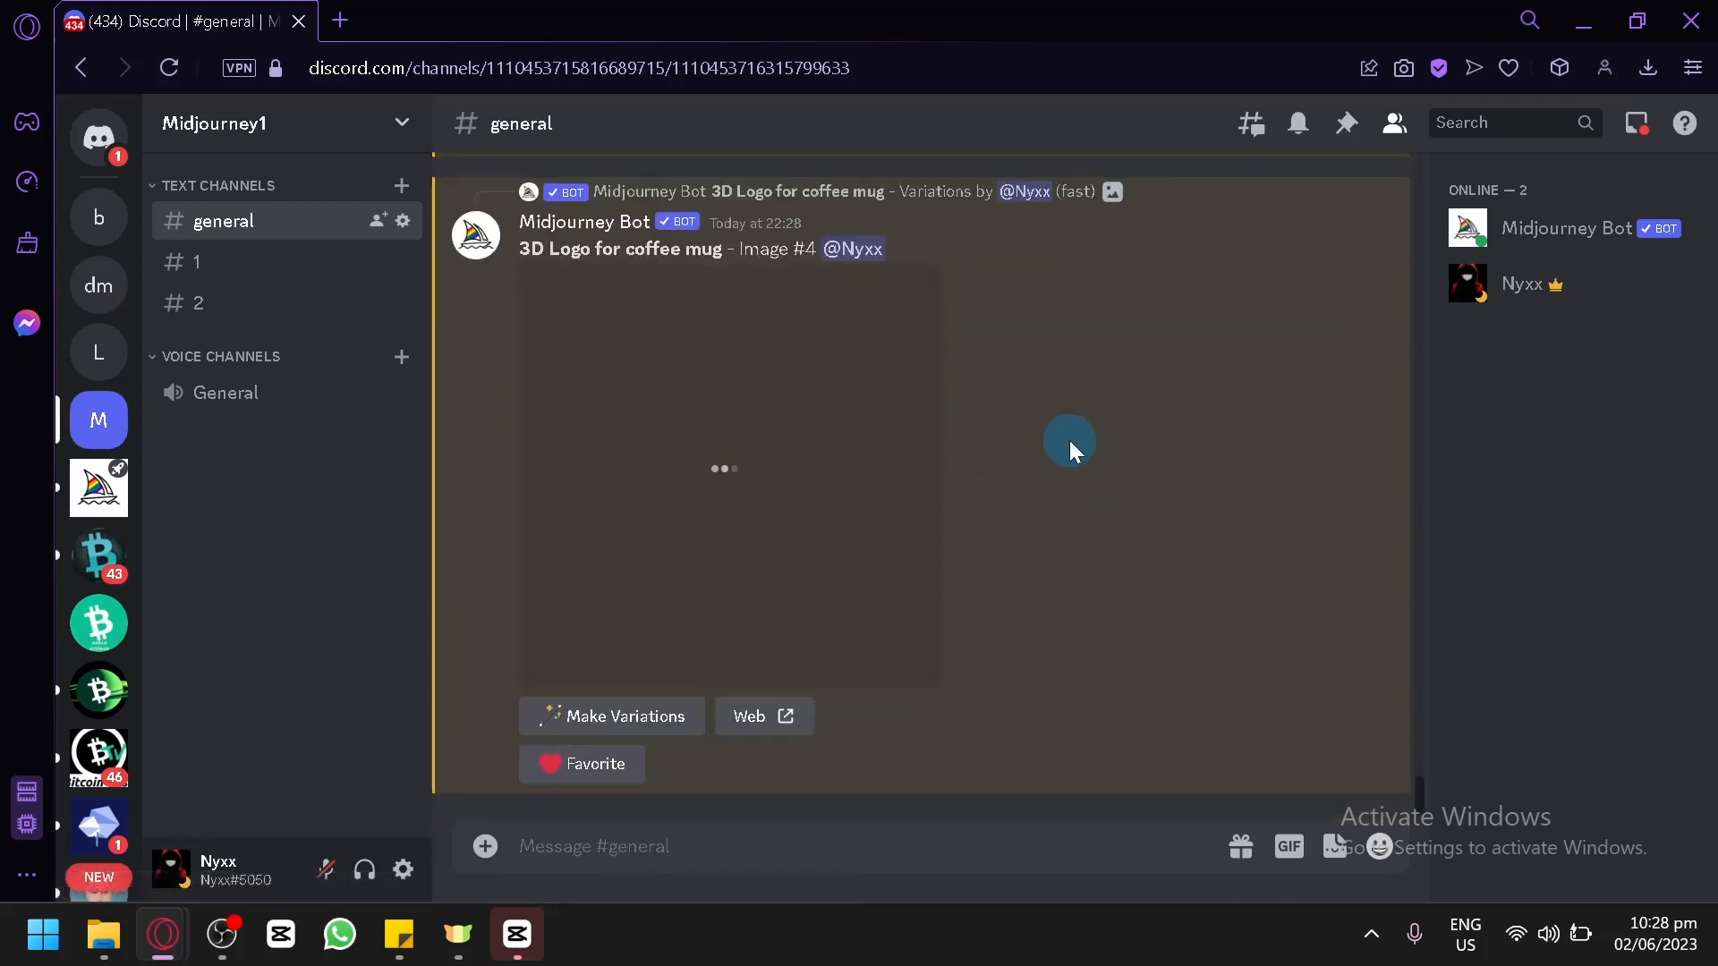
Submit an /imagine command with the prompt "Japanese Style Logo, on a coffee mug, waves".
scroll(1070, 439, up, 4)
scroll(1061, 448, down, 1)
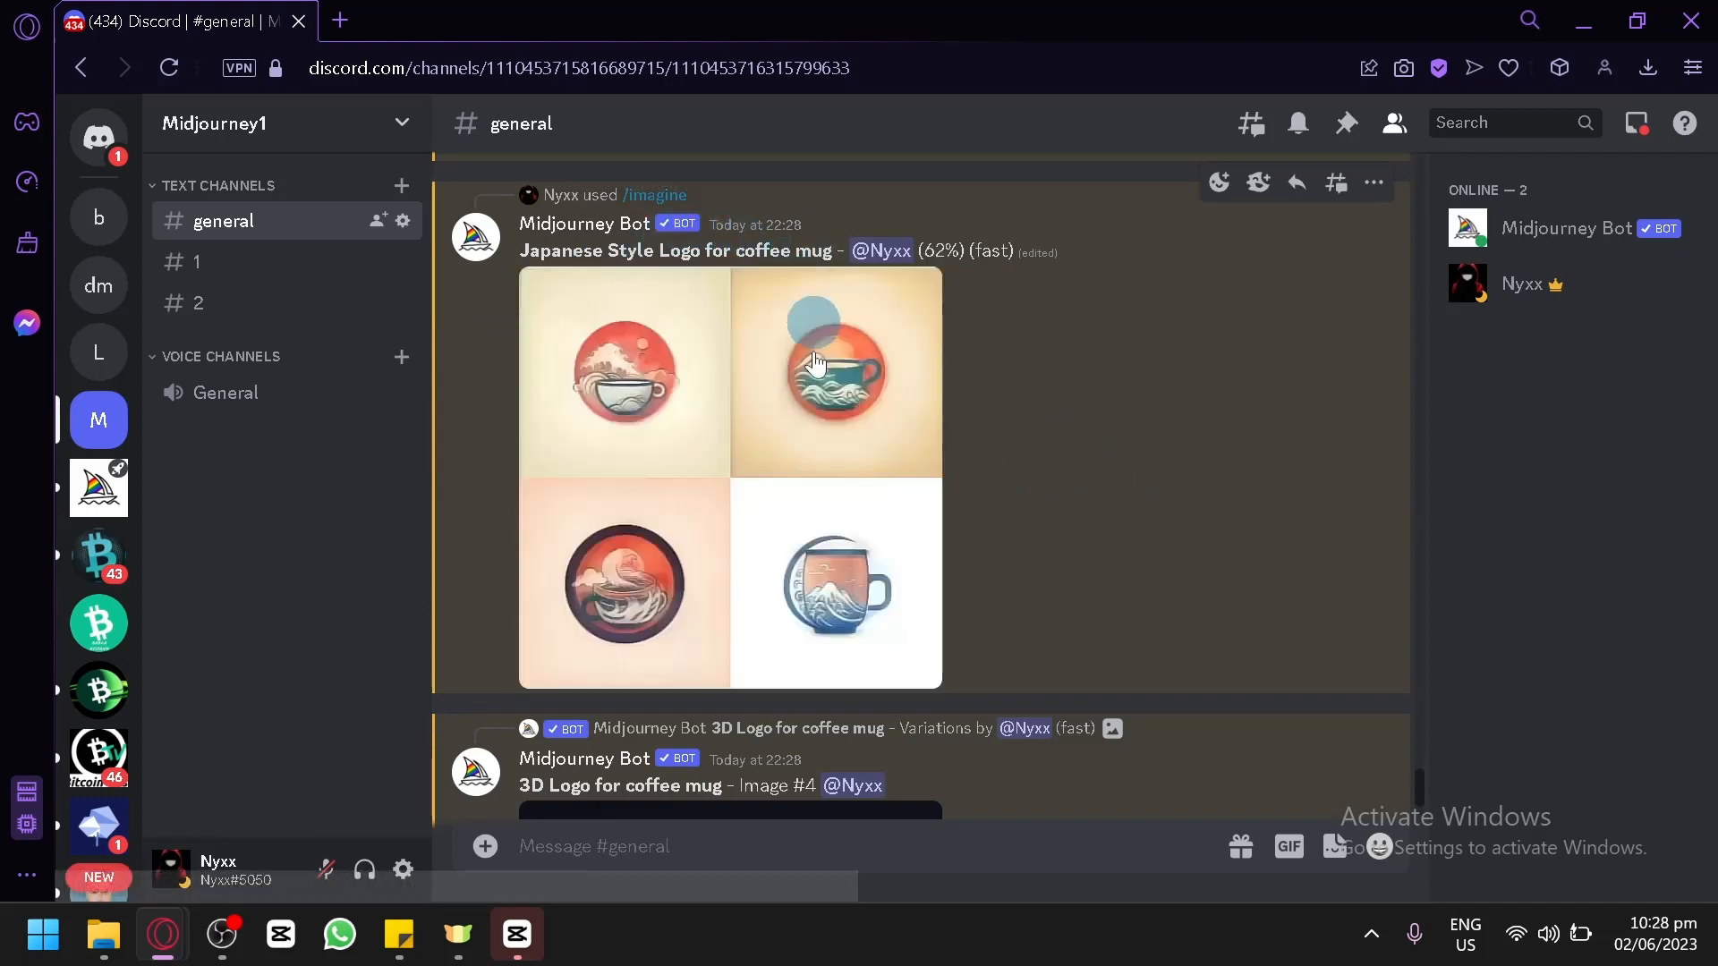
click(923, 843)
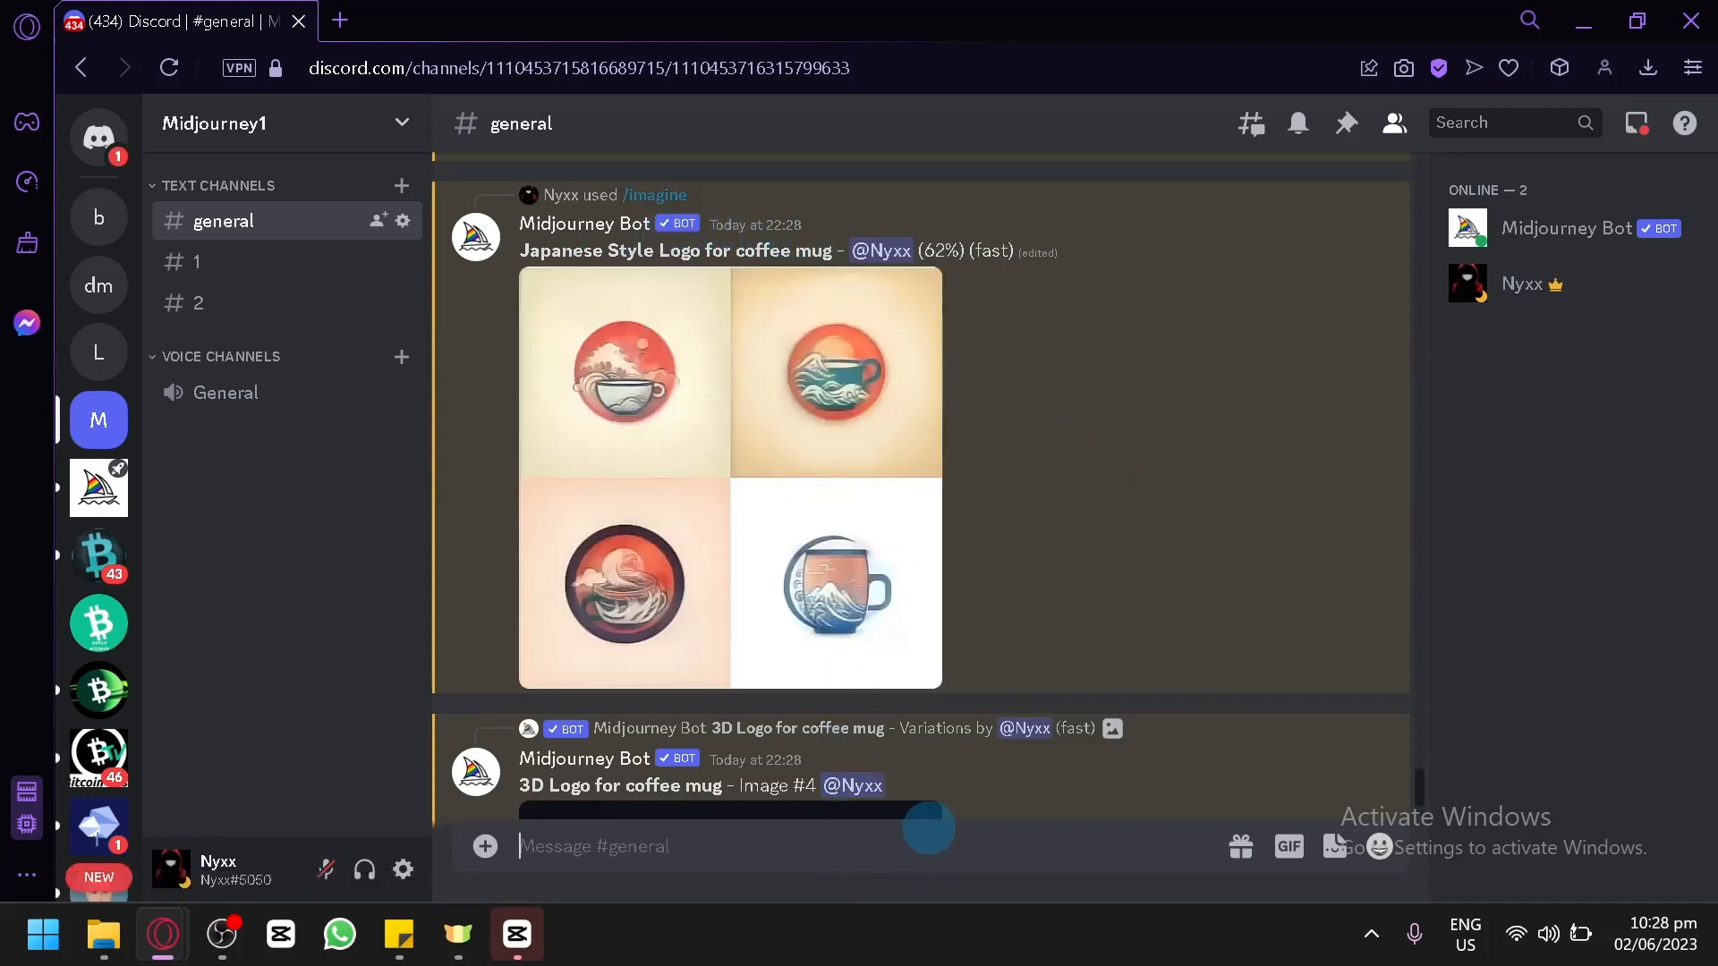
text(/)
key(Return)
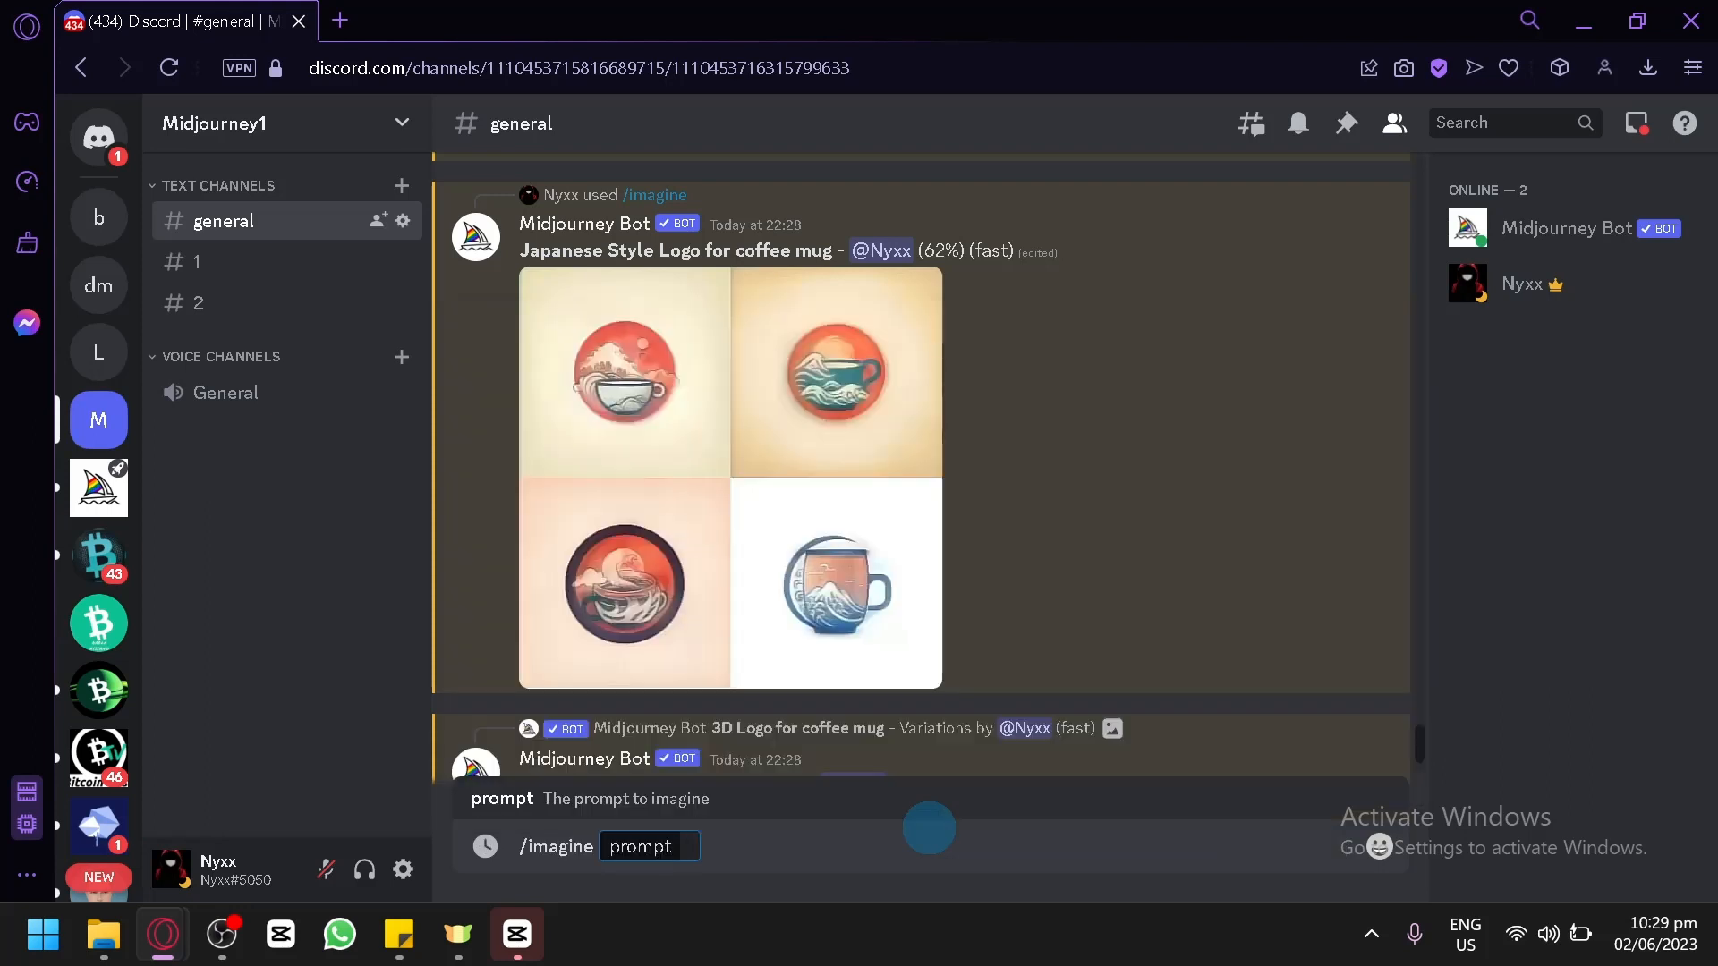
key(ctrl+v)
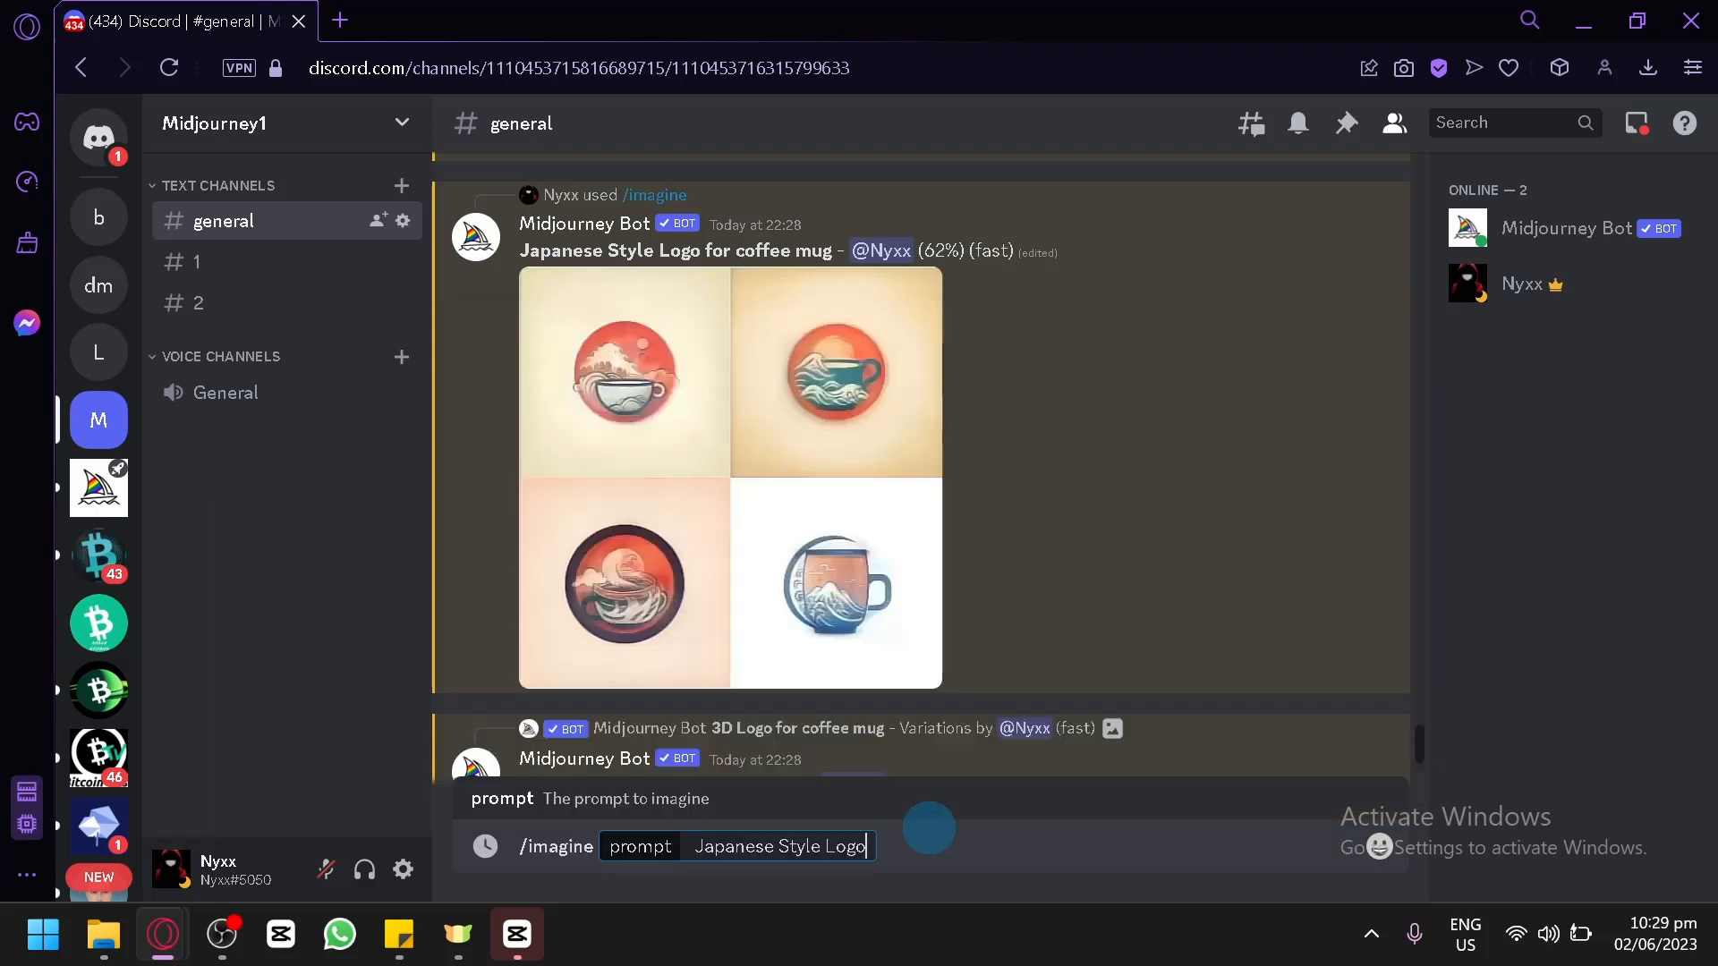
text(, on a coffee mug,)
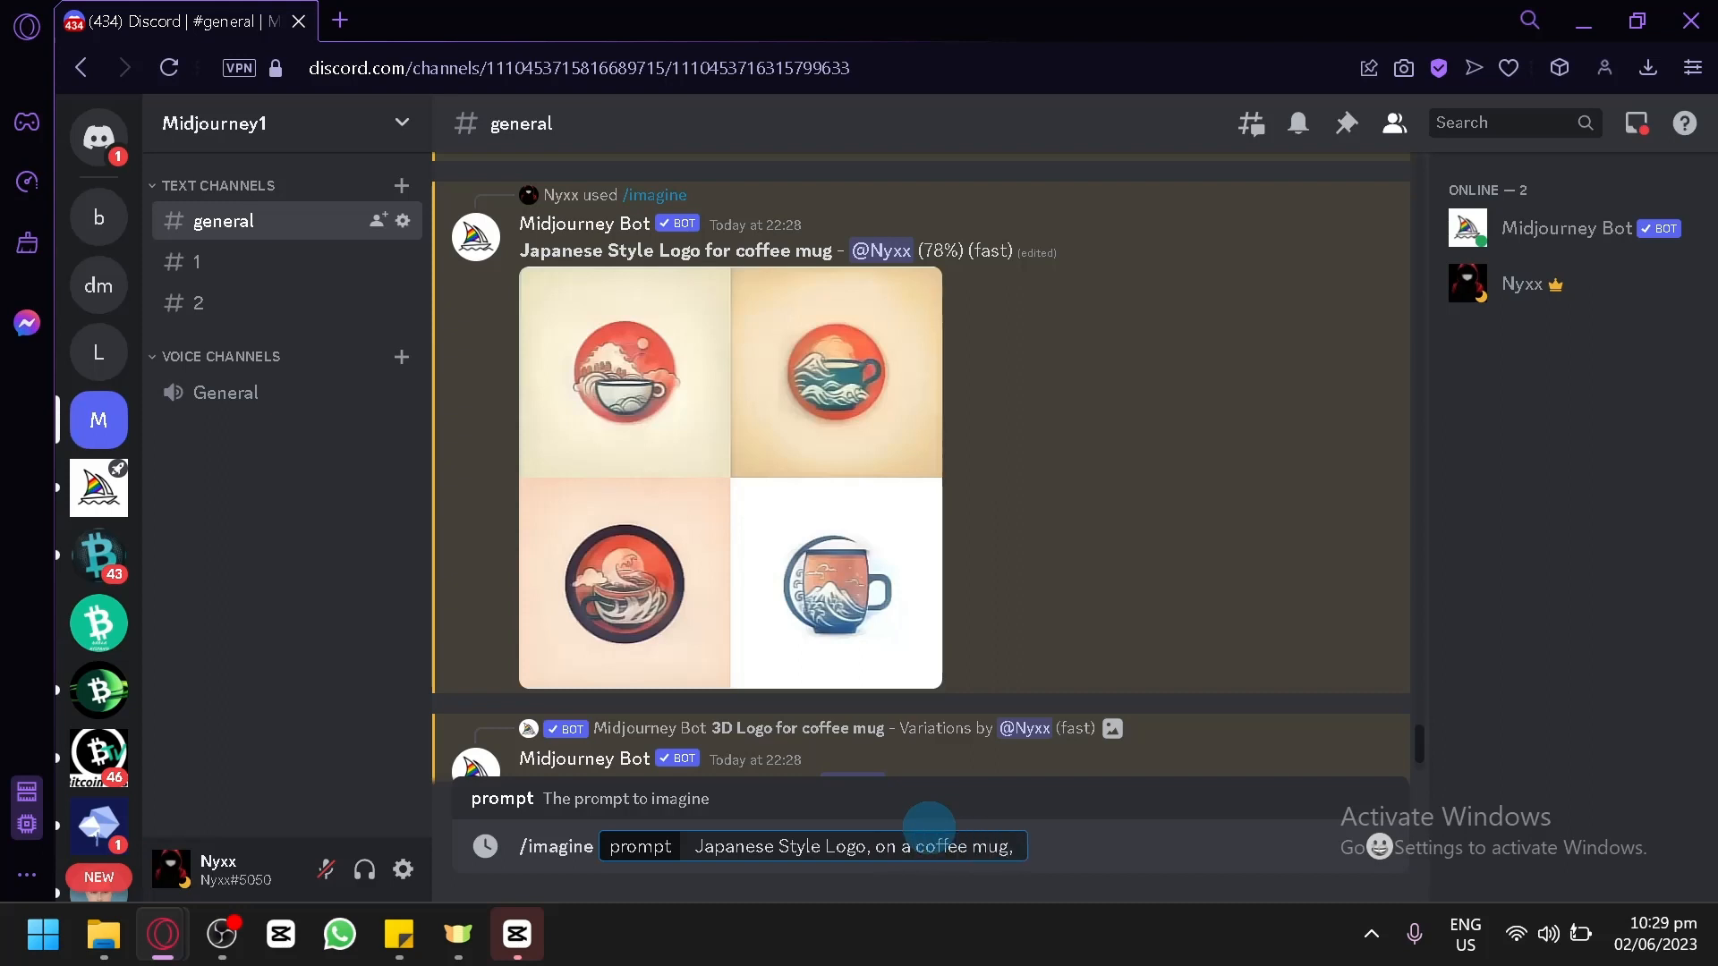
text(ves)
key(Return)
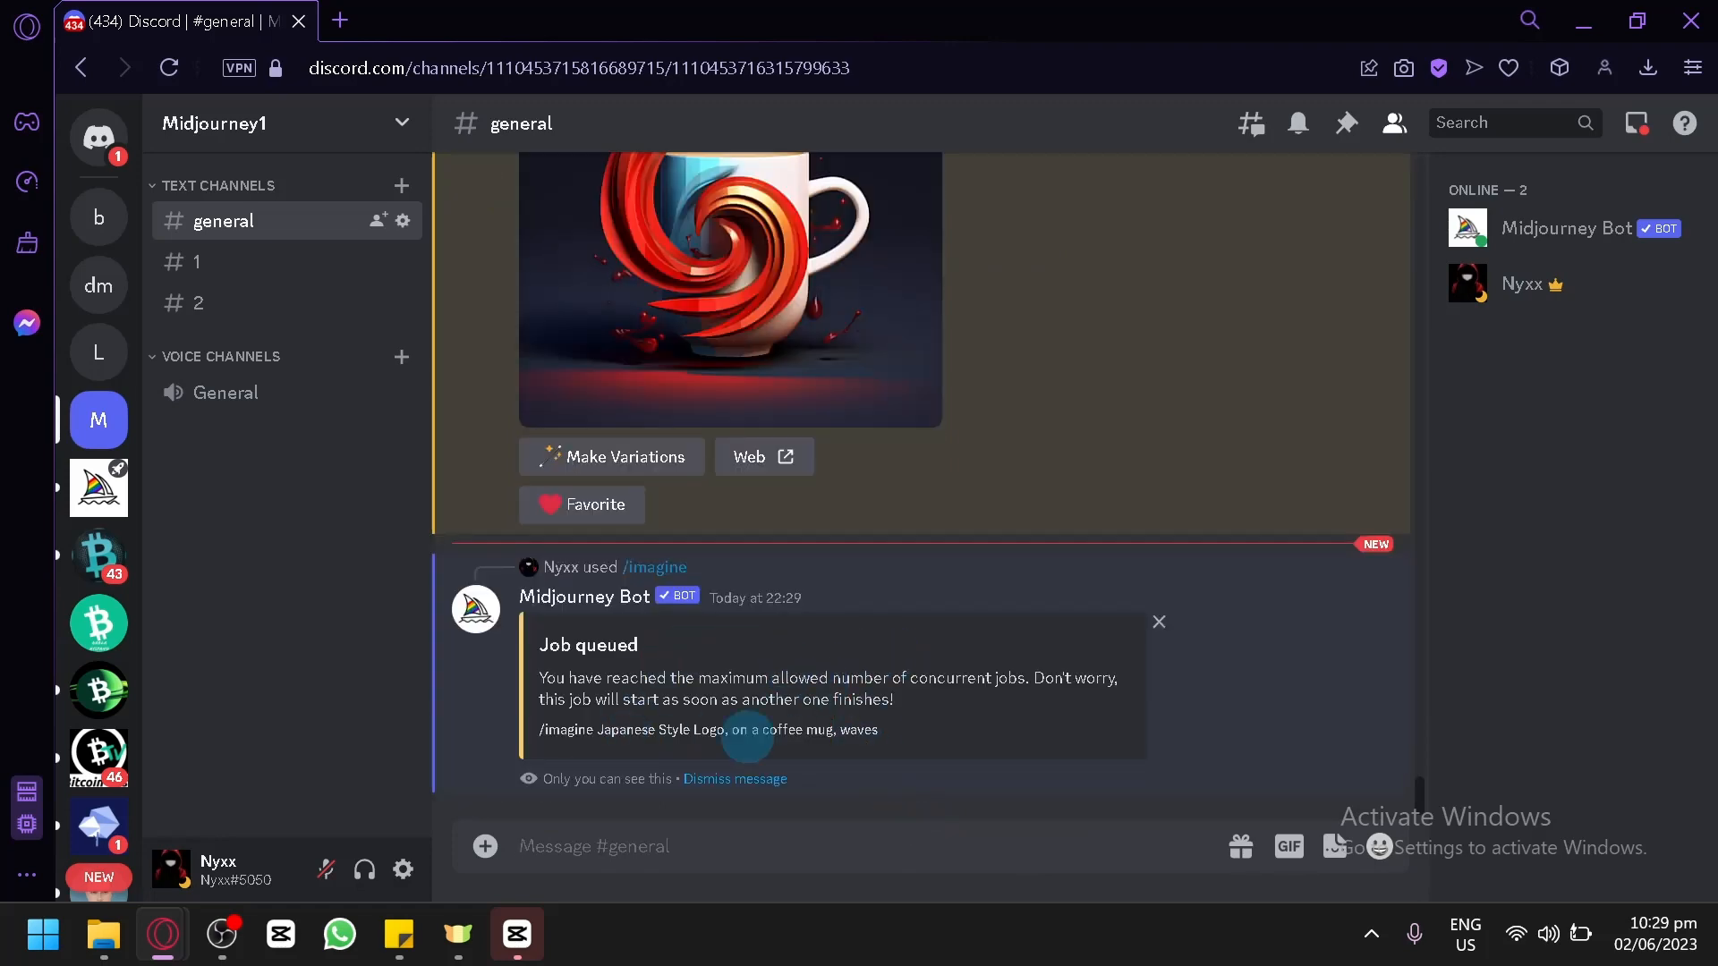
Examine the upscaled fourth 3D coffee mug logo enlarged, and review the Japanese, Boho and Emblem grids in the channel.
scroll(673, 707, up, 4)
scroll(662, 555, up, 3)
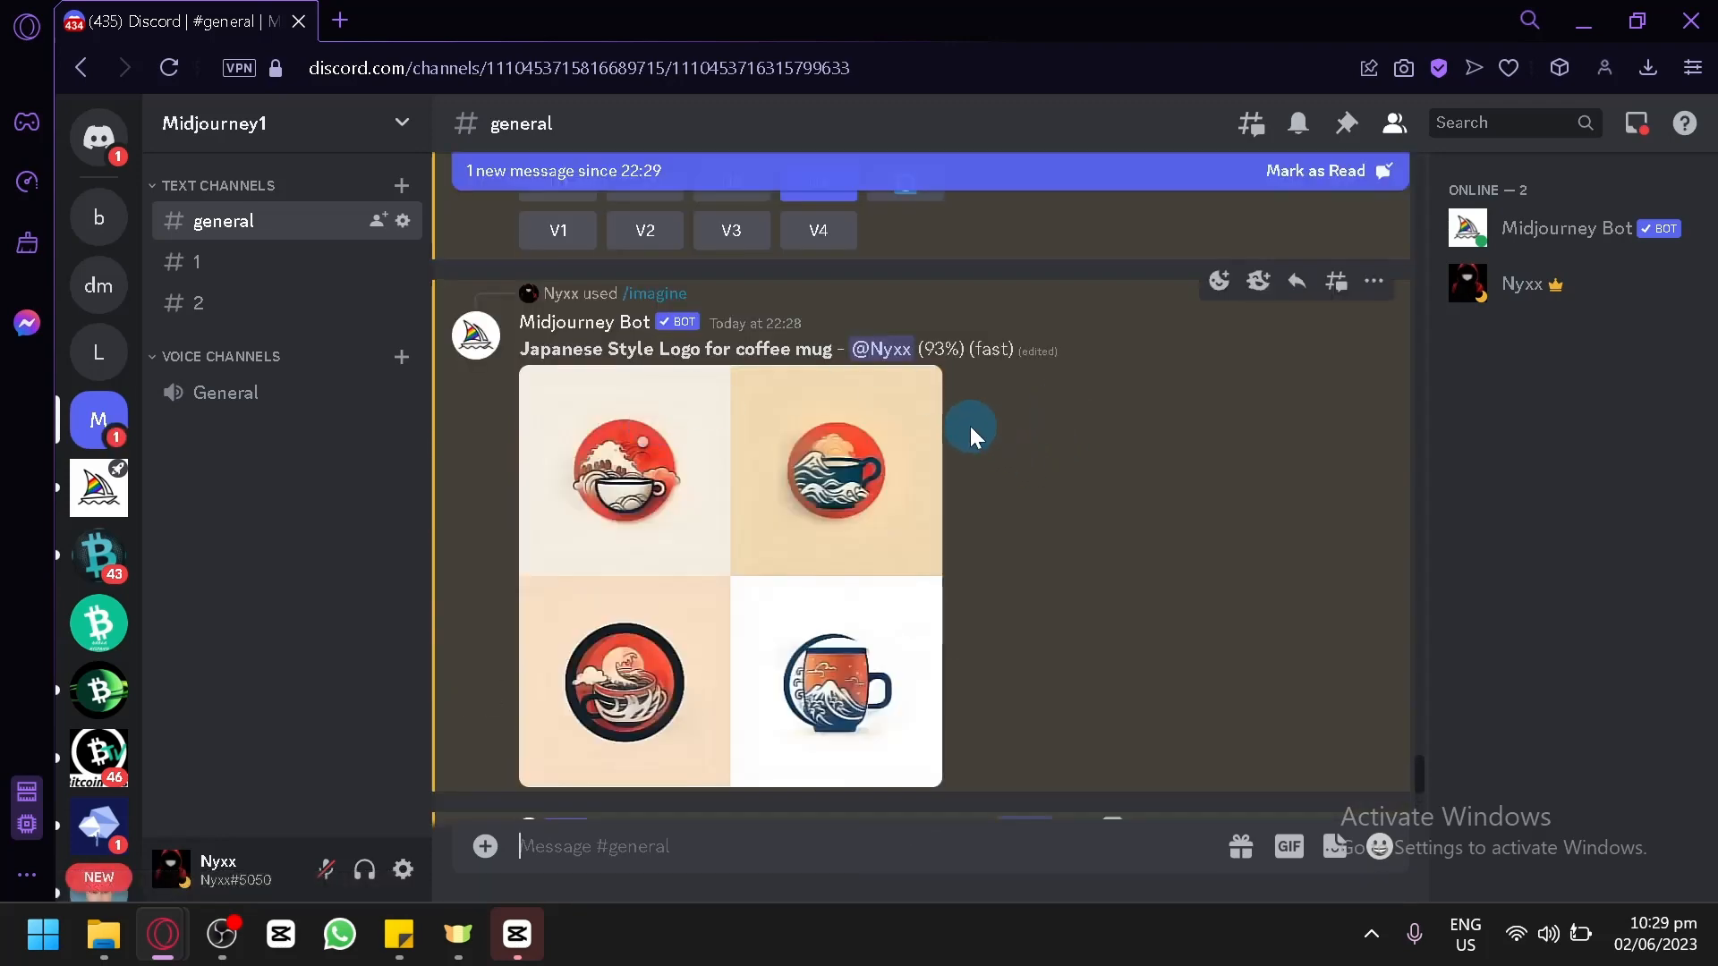
scroll(970, 426, down, 5)
scroll(970, 426, down, 9)
scroll(970, 426, up, 5)
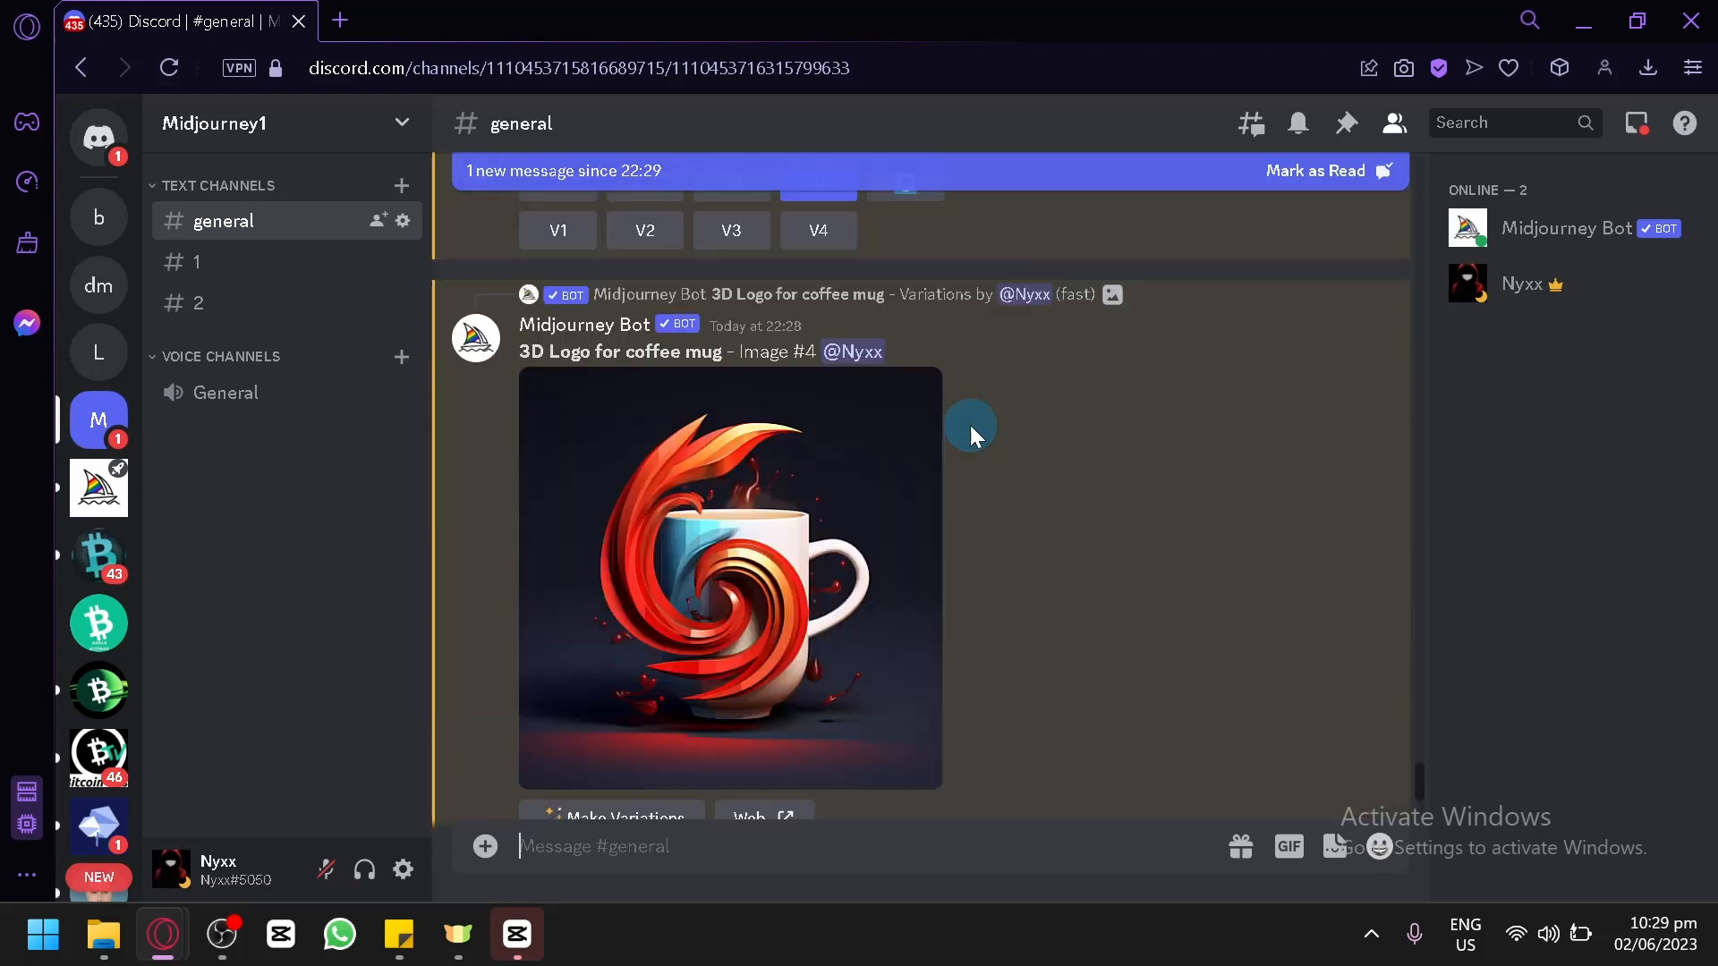
click(848, 487)
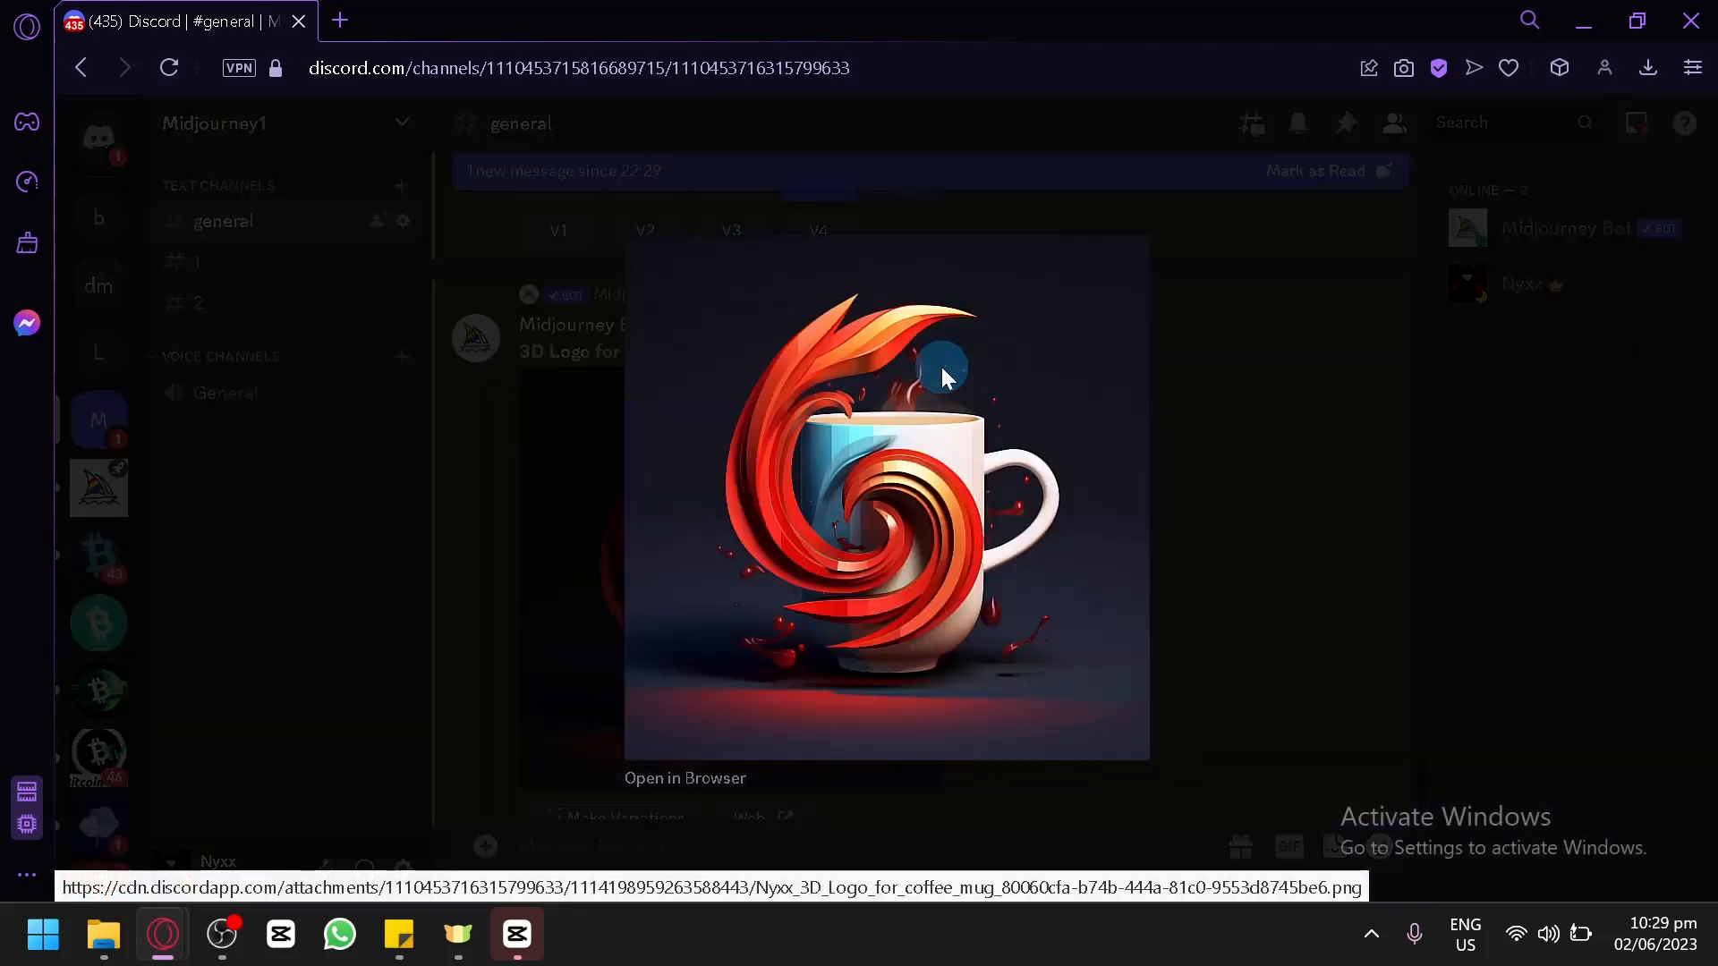
click(1339, 443)
scroll(949, 533, up, 5)
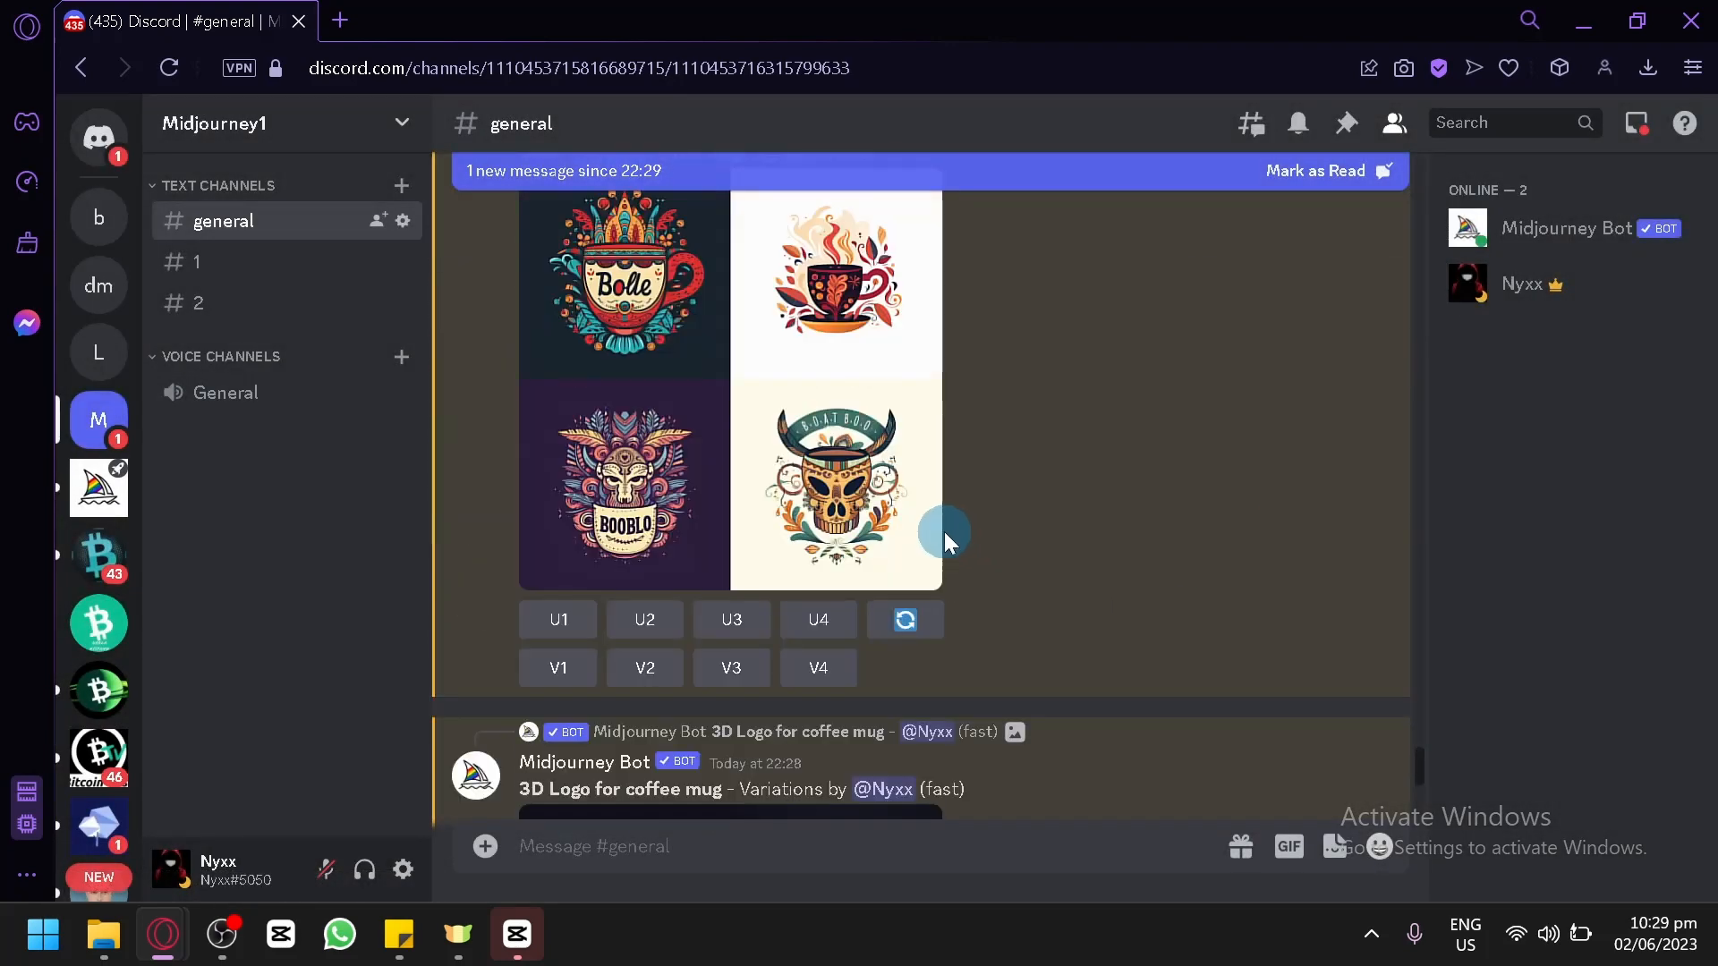
scroll(943, 531, up, 10)
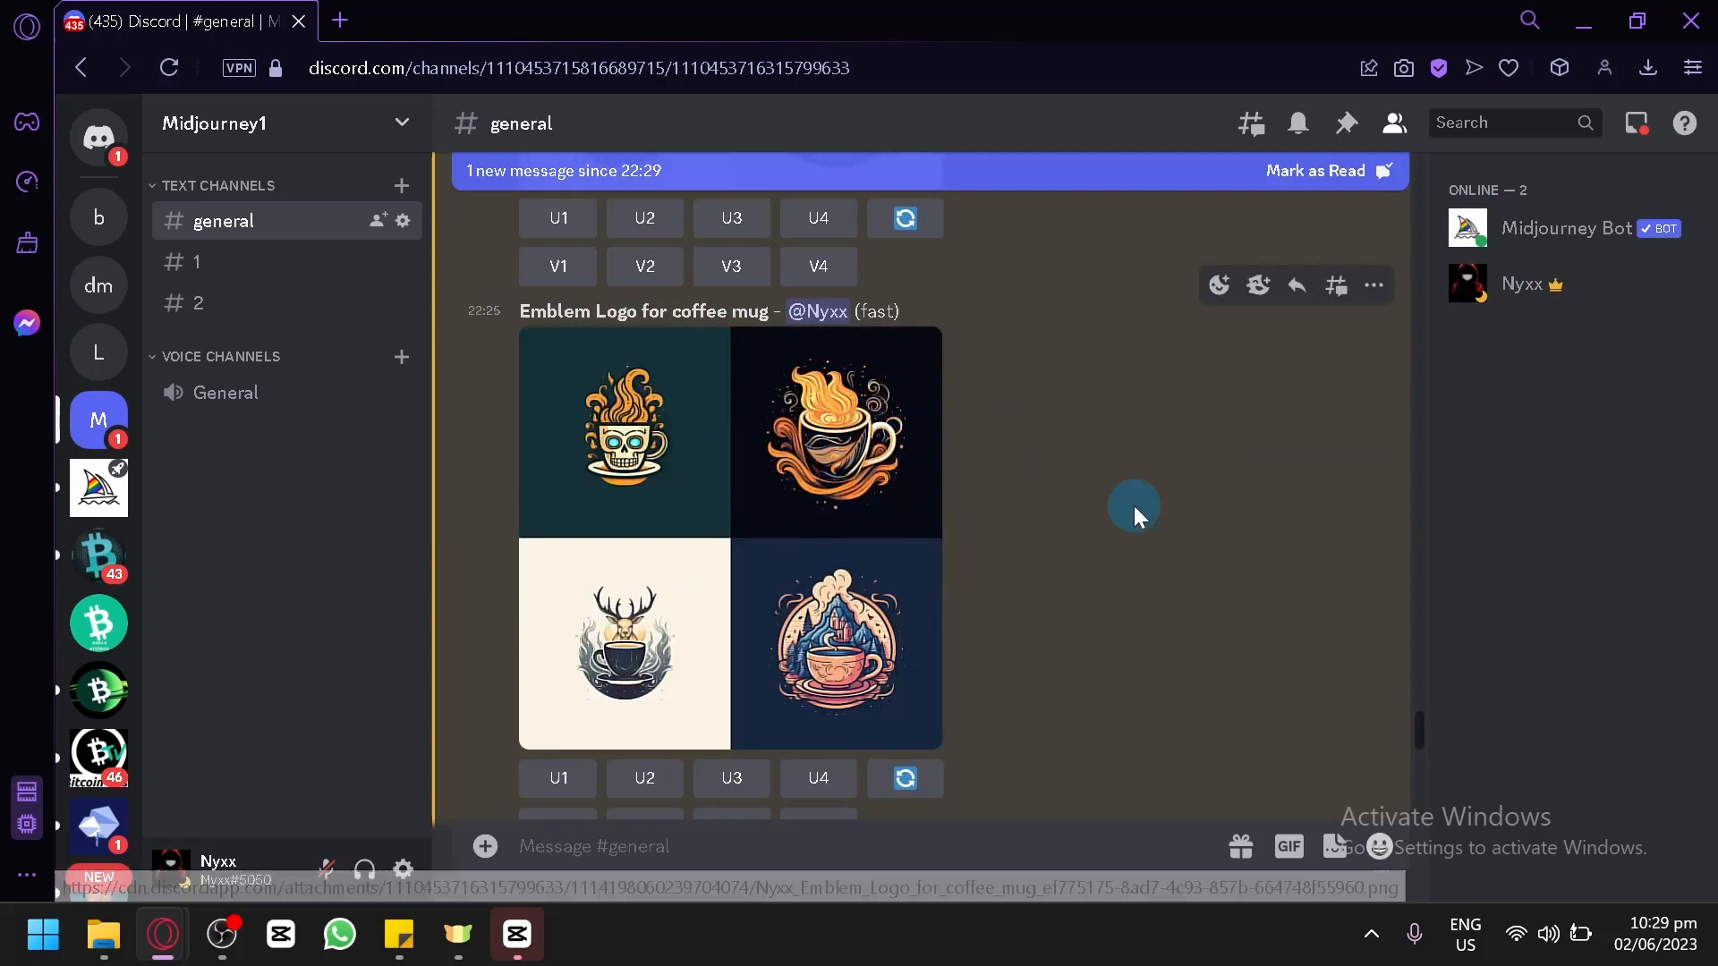
scroll(1135, 491, down, 10)
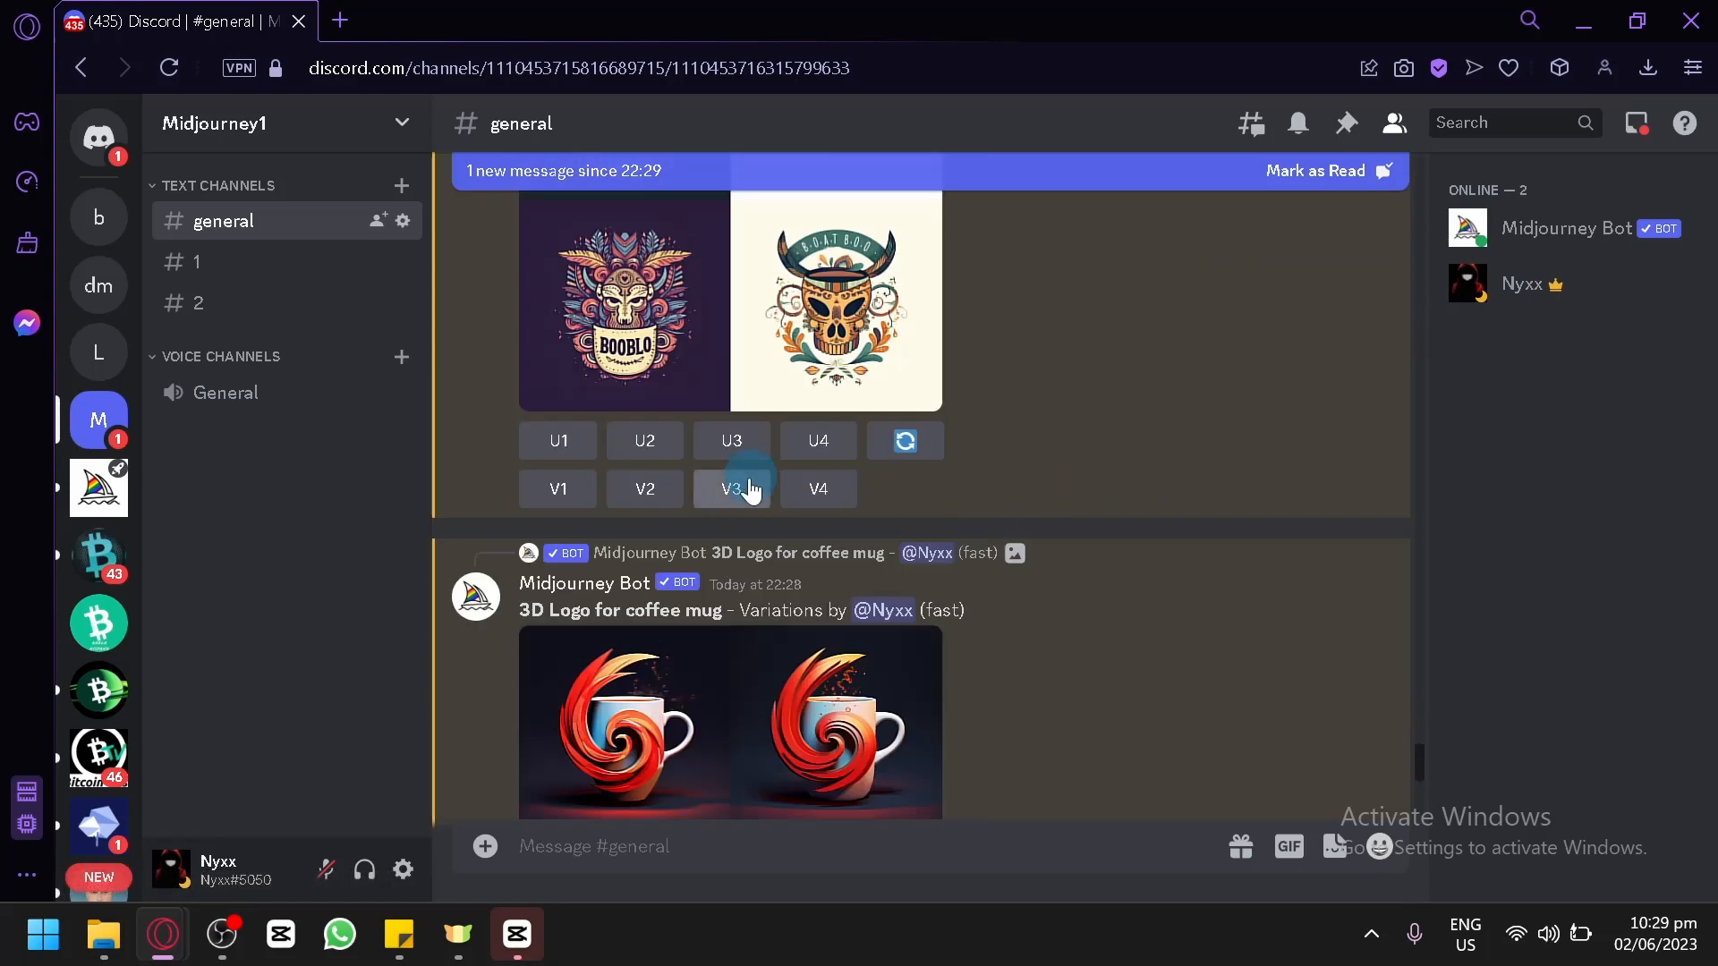
scroll(756, 510, down, 15)
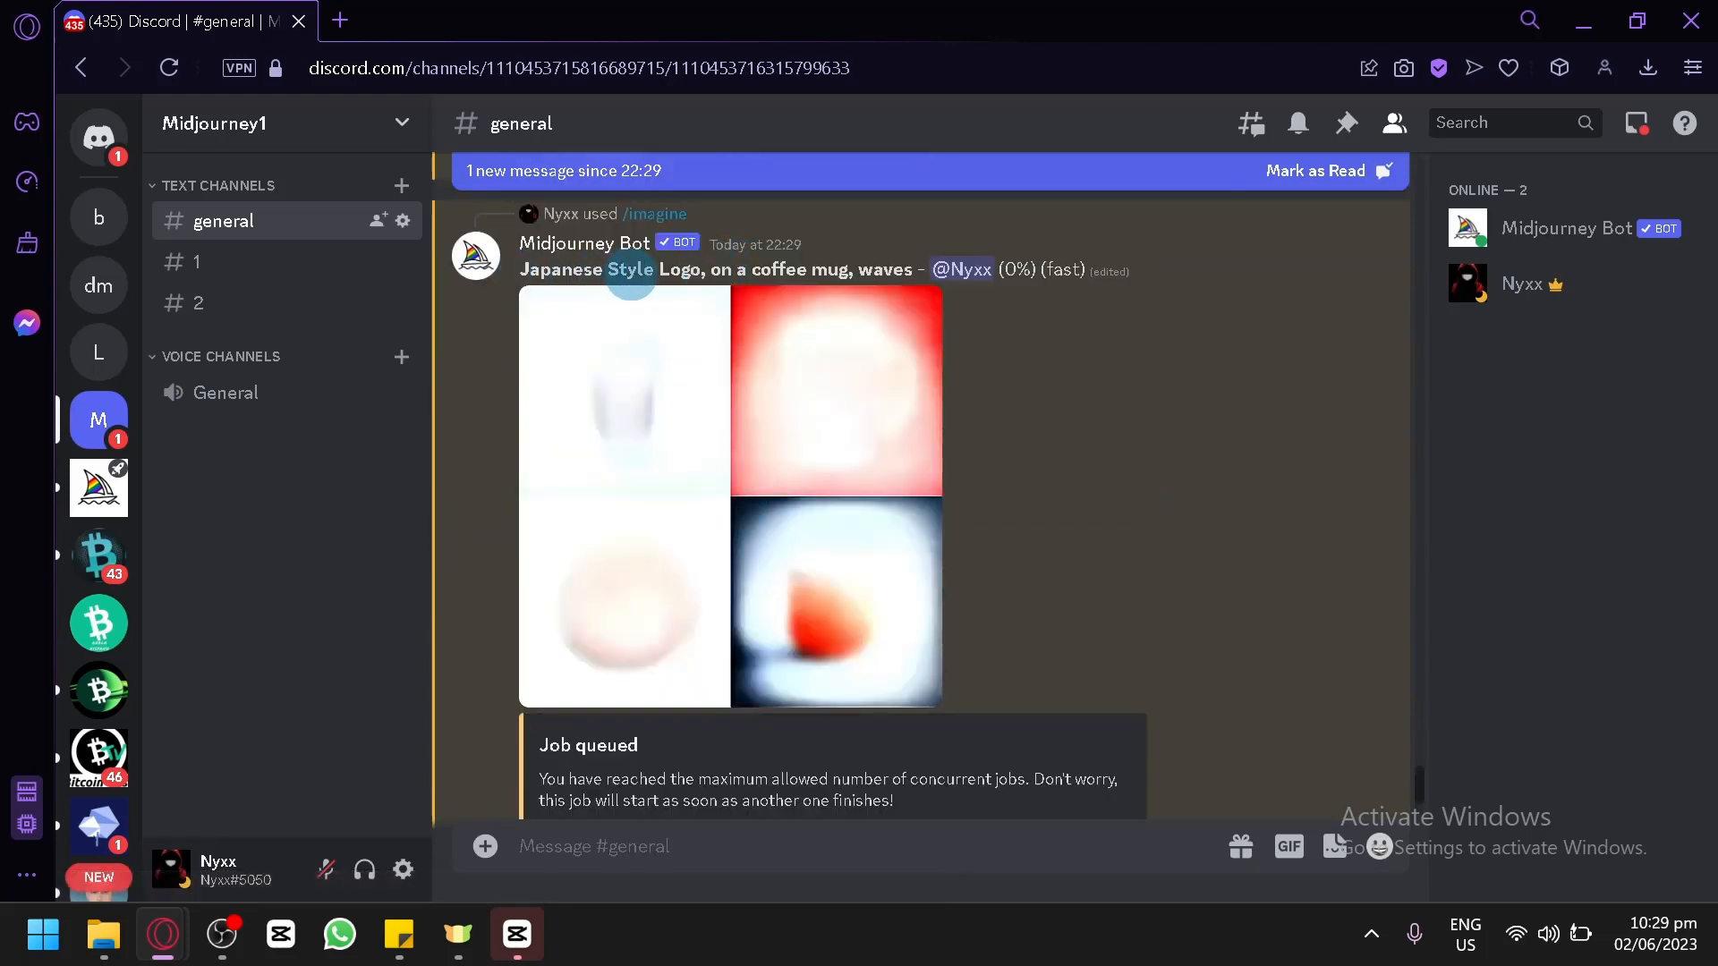
Examine the finished Japanese Style Logo for coffee mug grid enlarged, and upscale its second image.
scroll(1049, 385, up, 2)
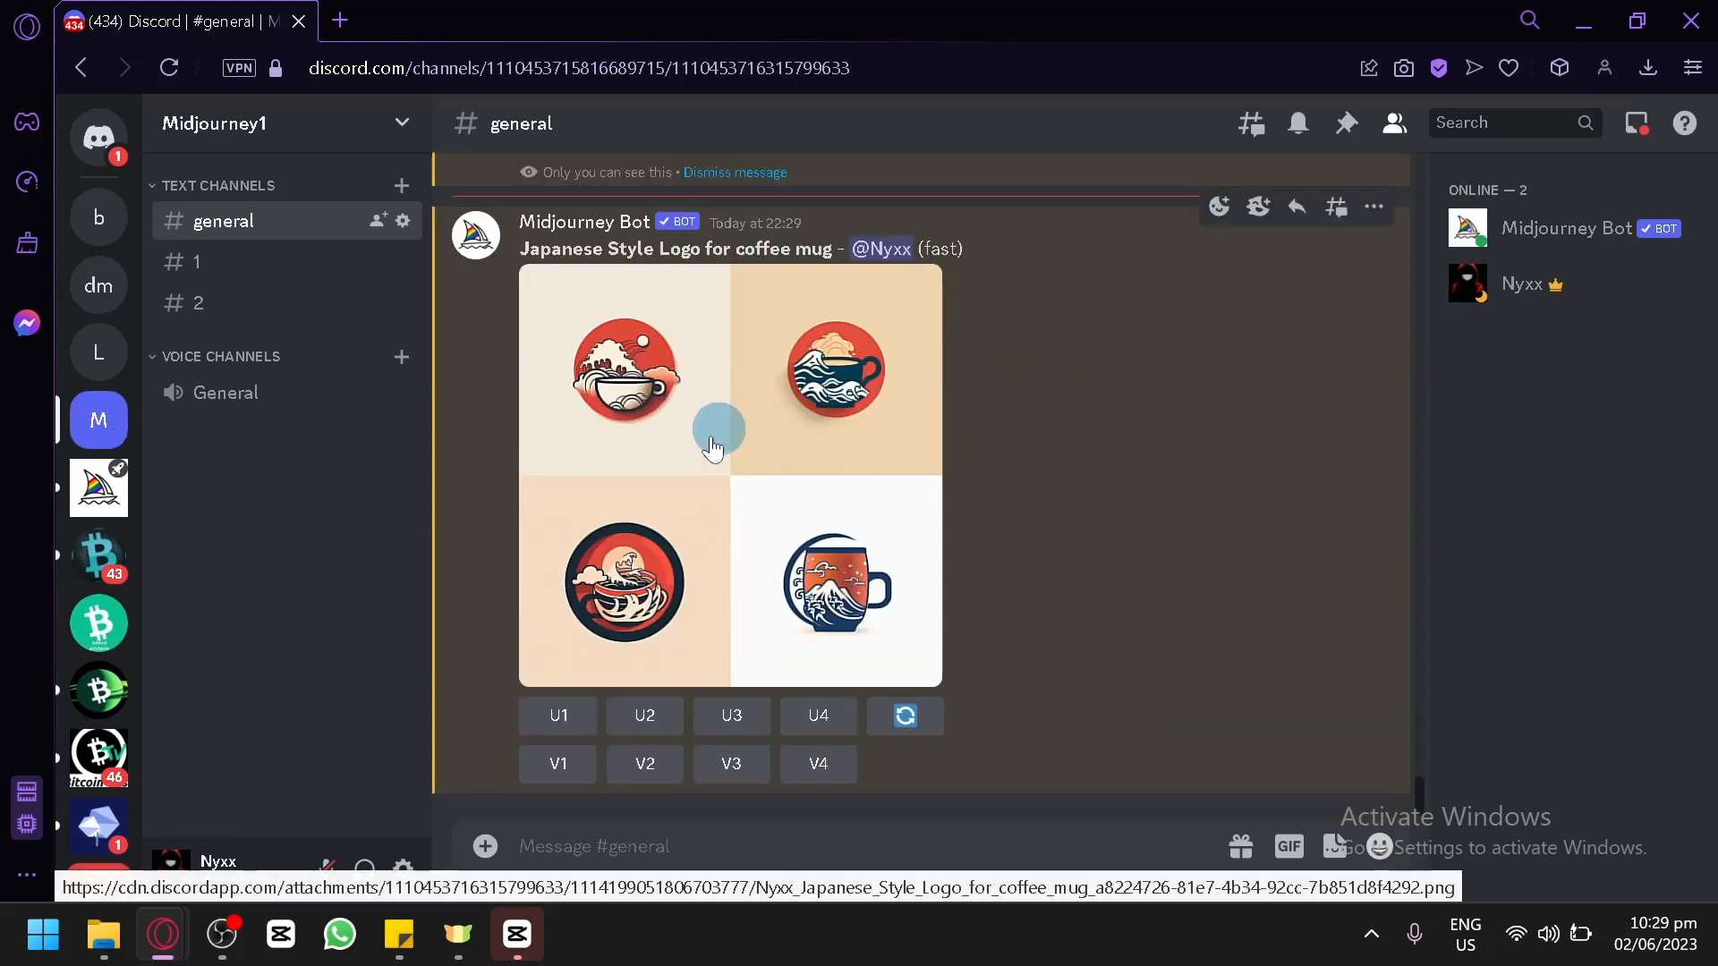
click(644, 447)
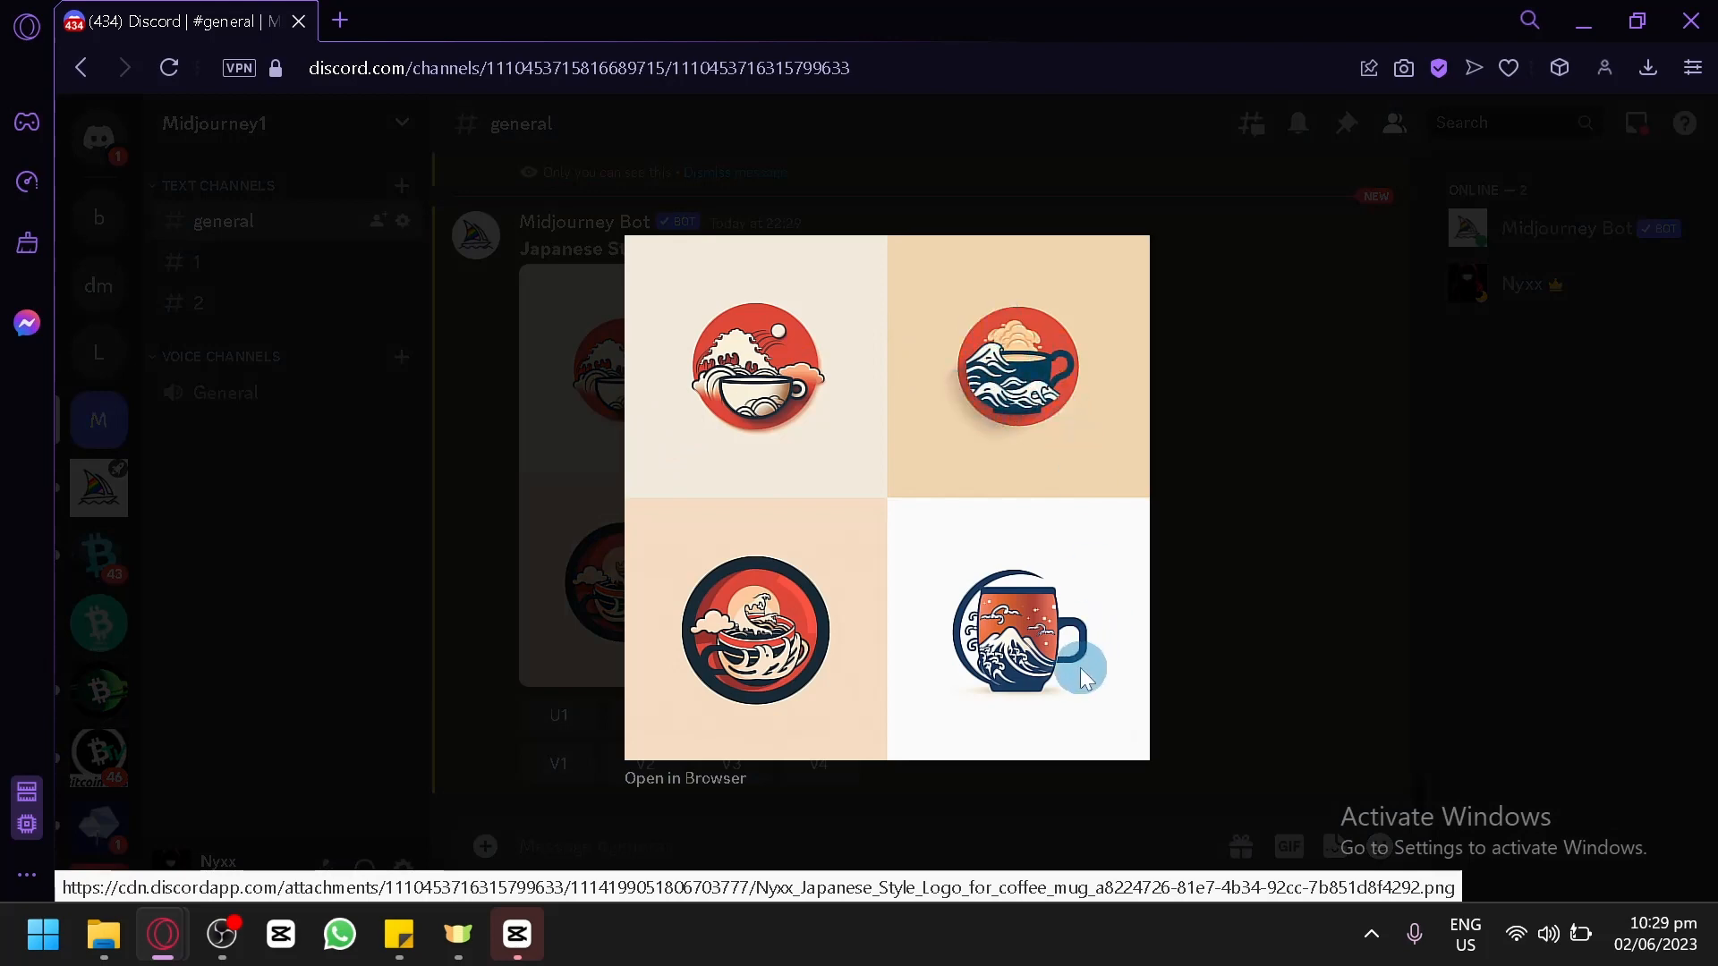
click(1345, 438)
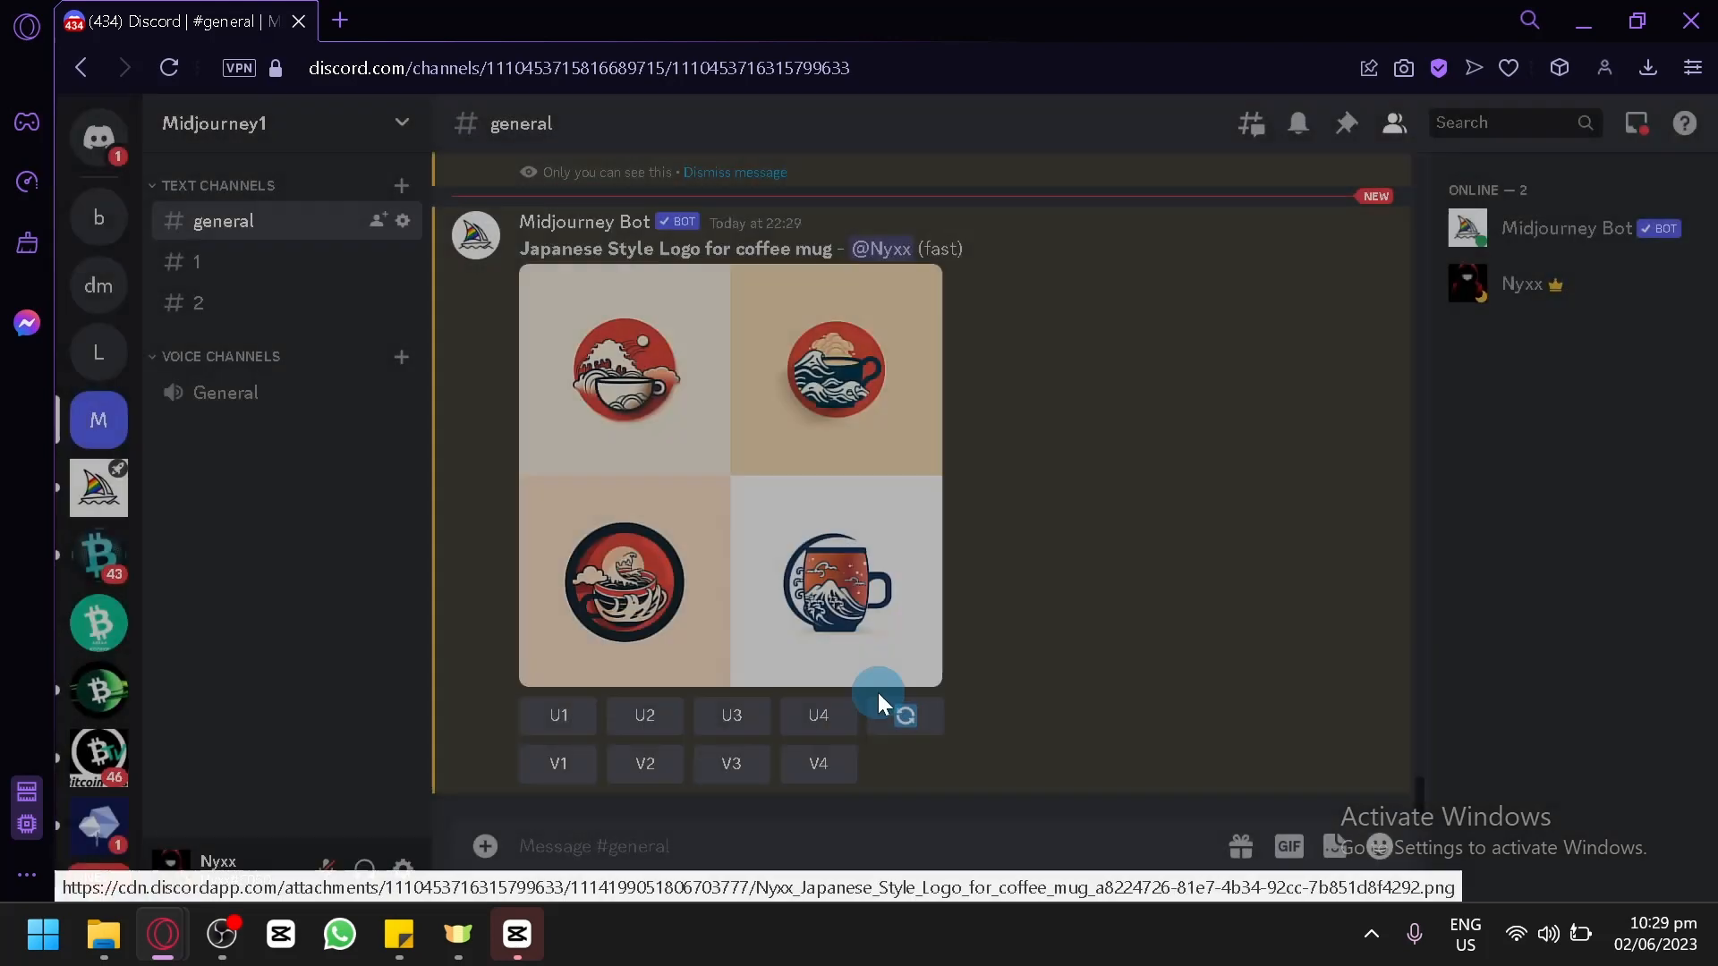
click(646, 716)
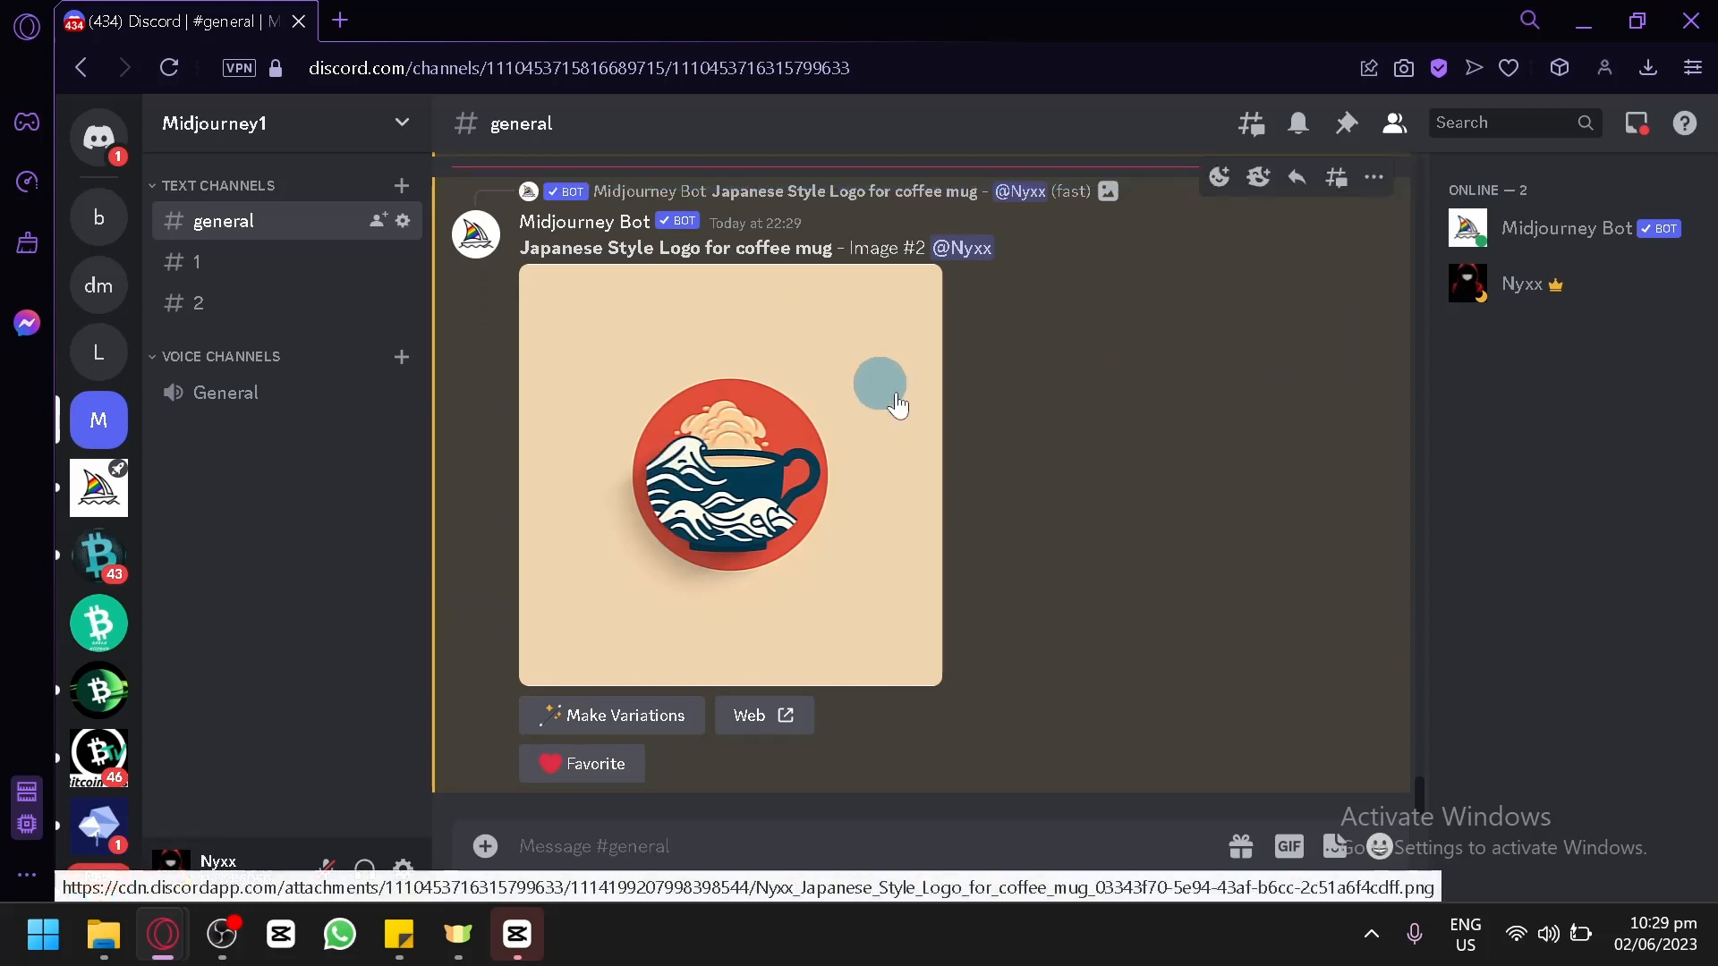
Examine the "Japanese Style Logo, on a coffee mug, waves" grid enlarged, and close the preview.
scroll(1074, 442, up, 9)
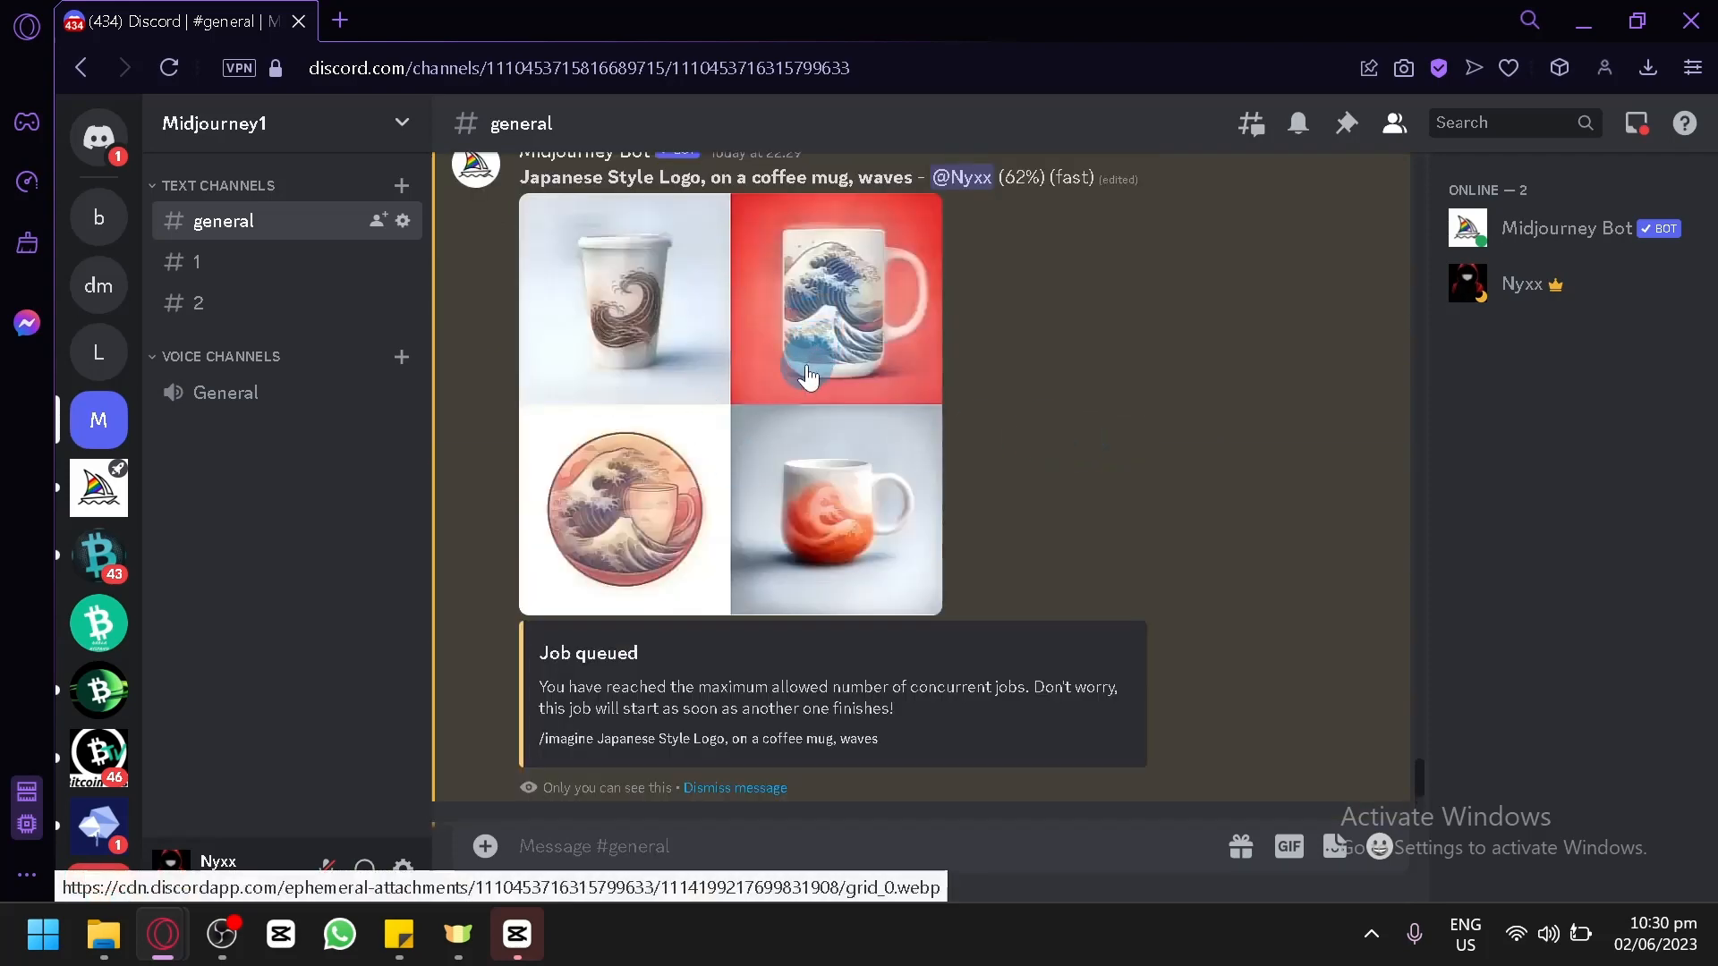
scroll(787, 393, up, 2)
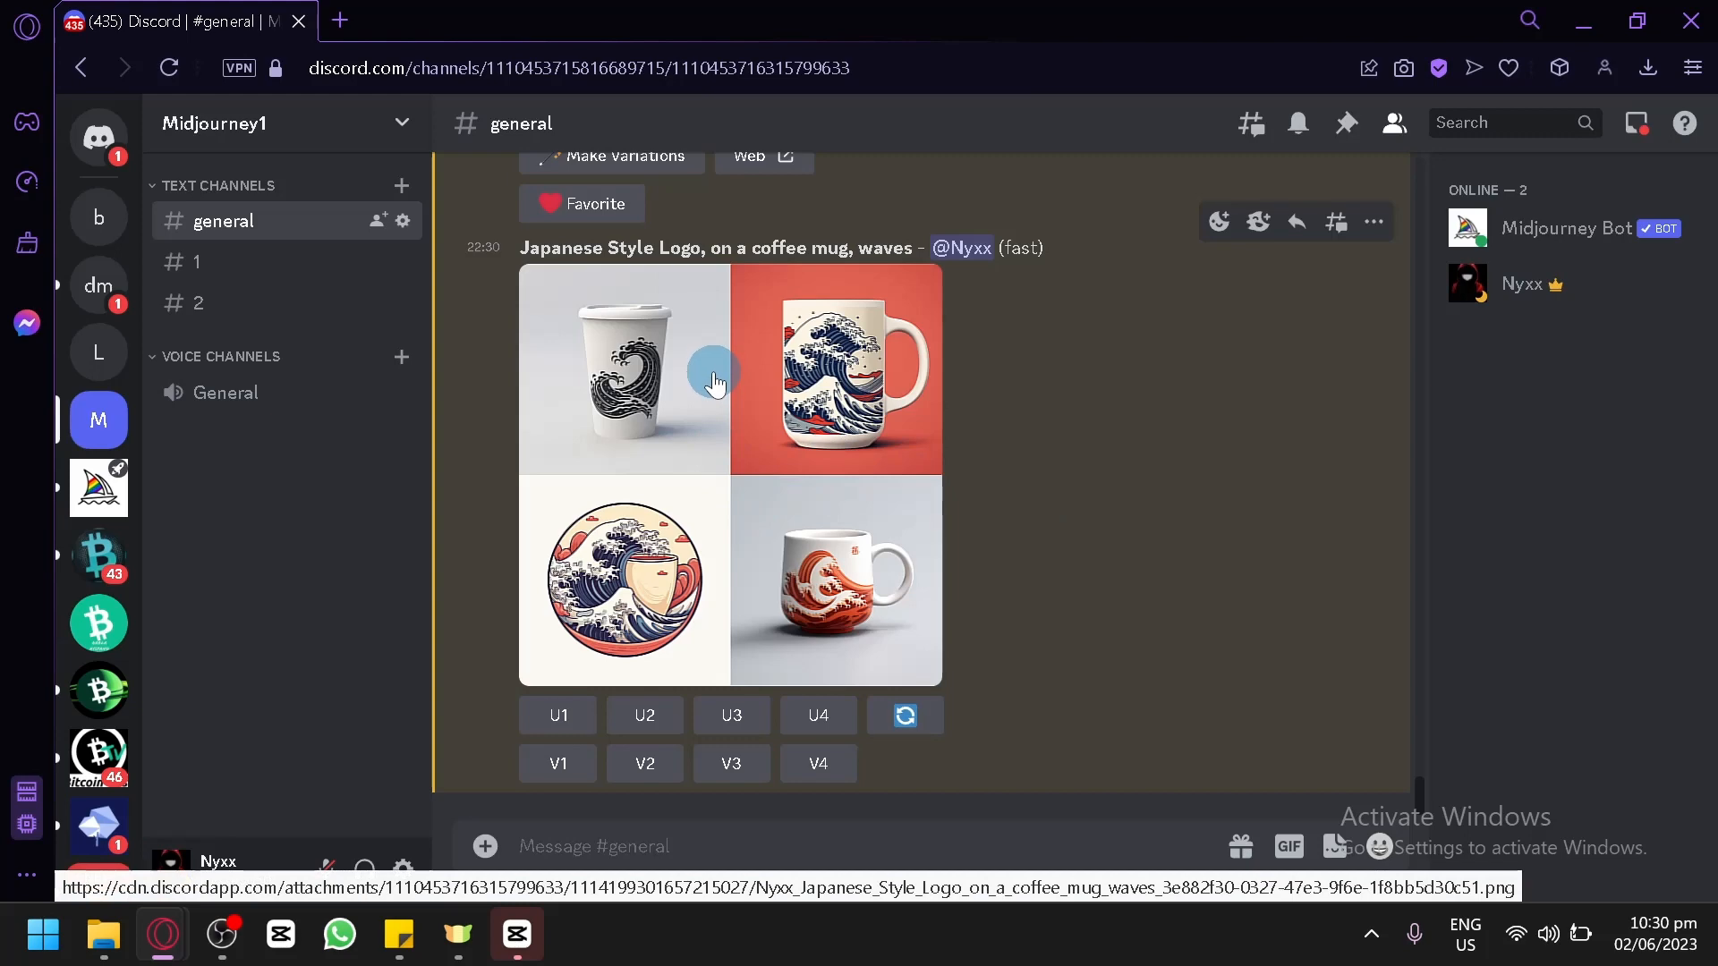
click(714, 378)
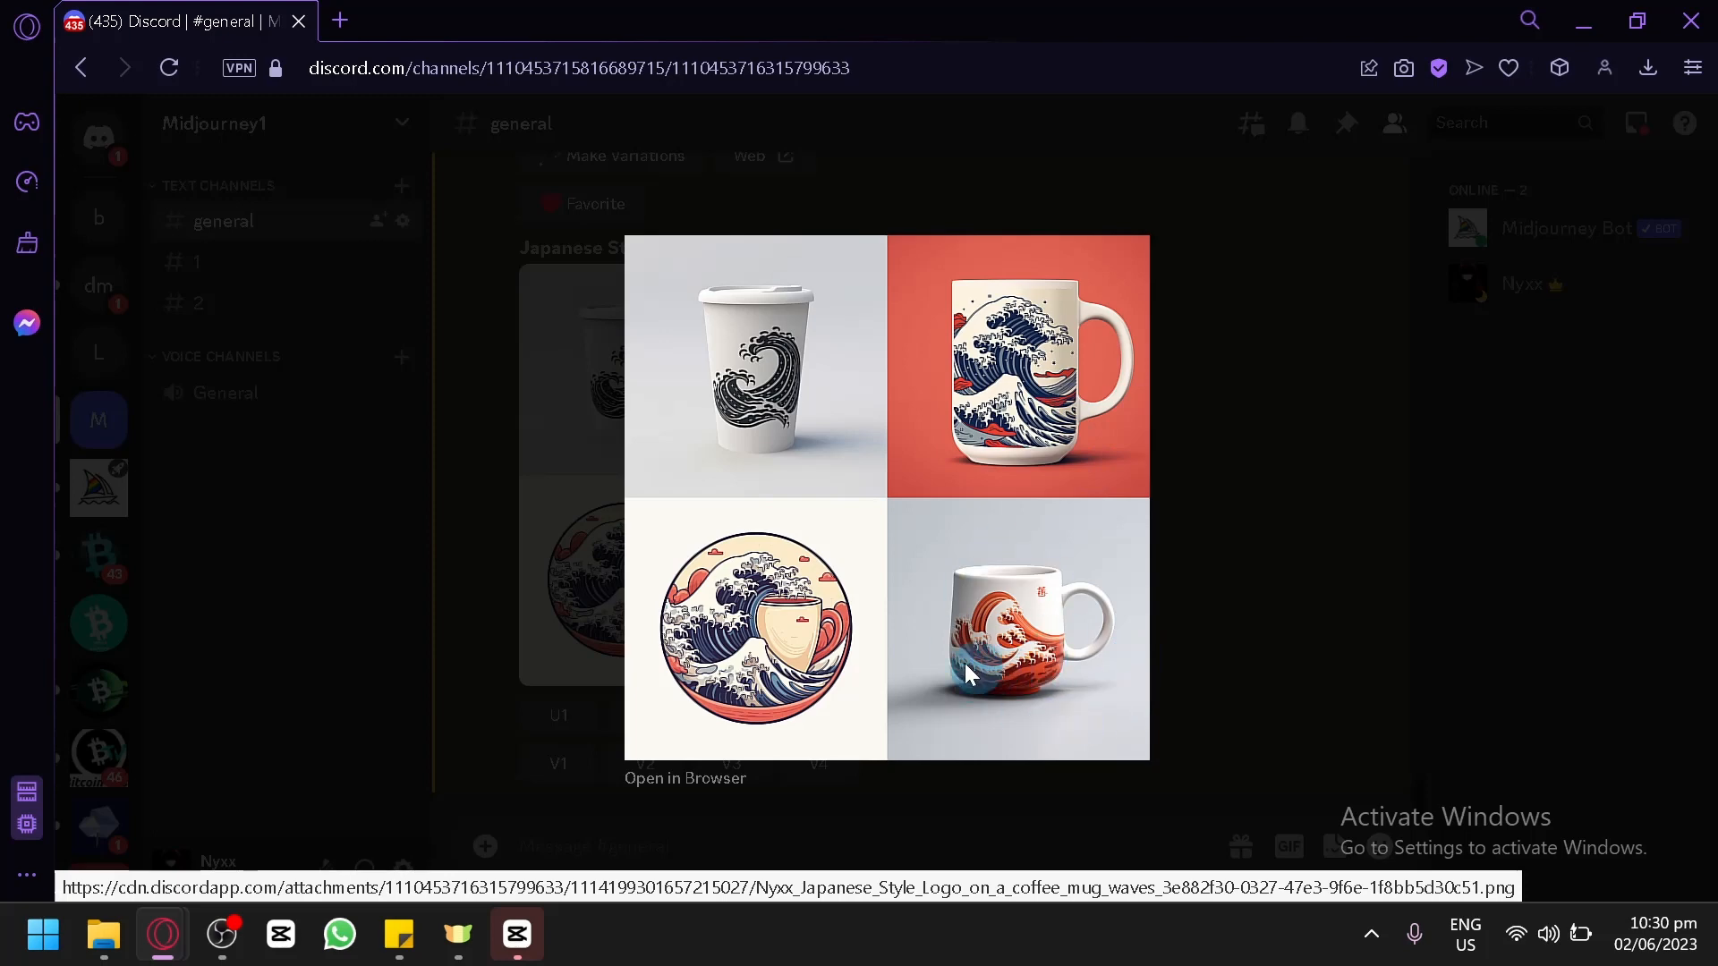
click(1339, 528)
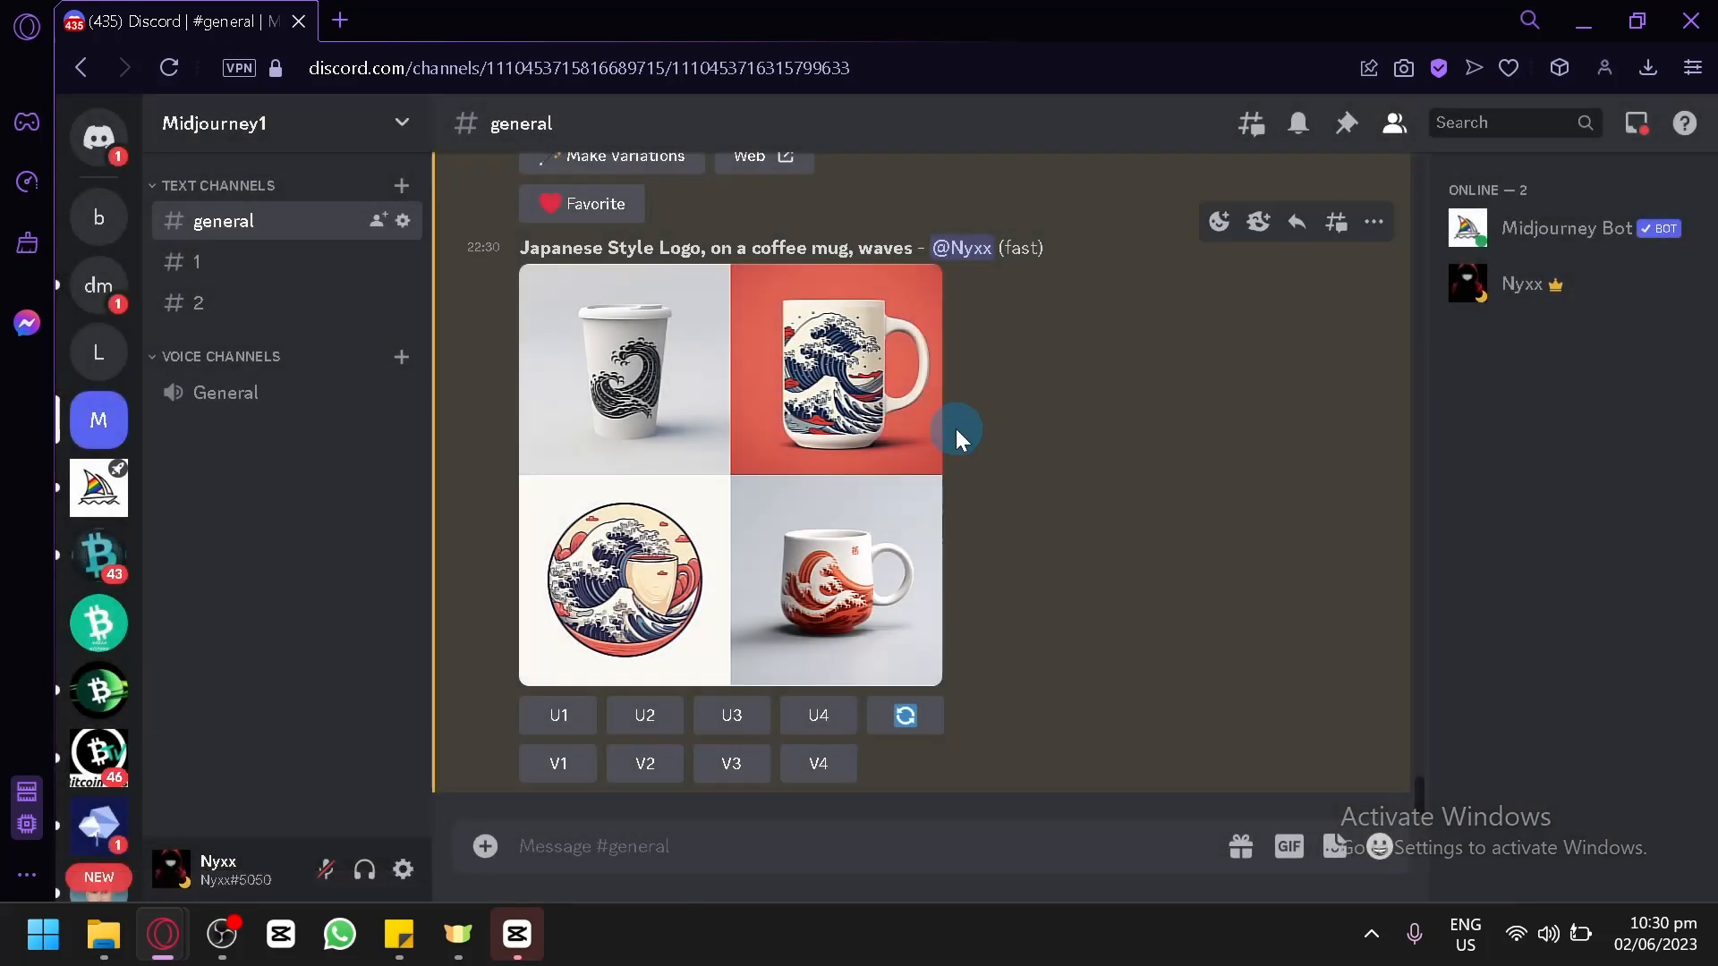